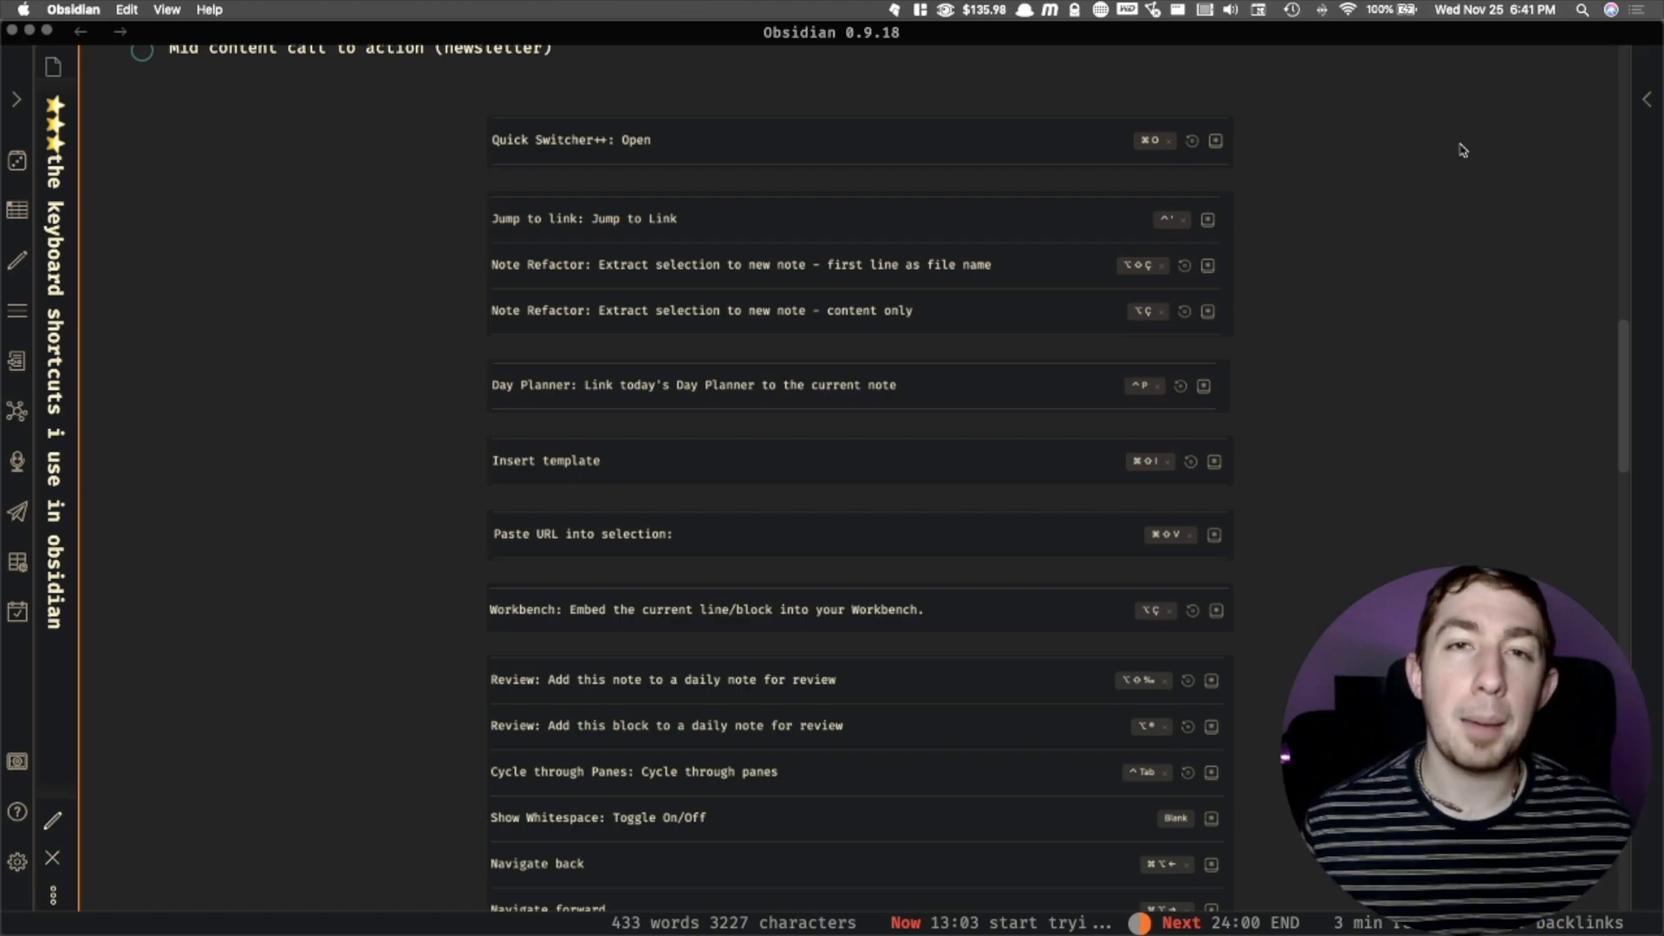
scroll(1462, 150, "up", 2)
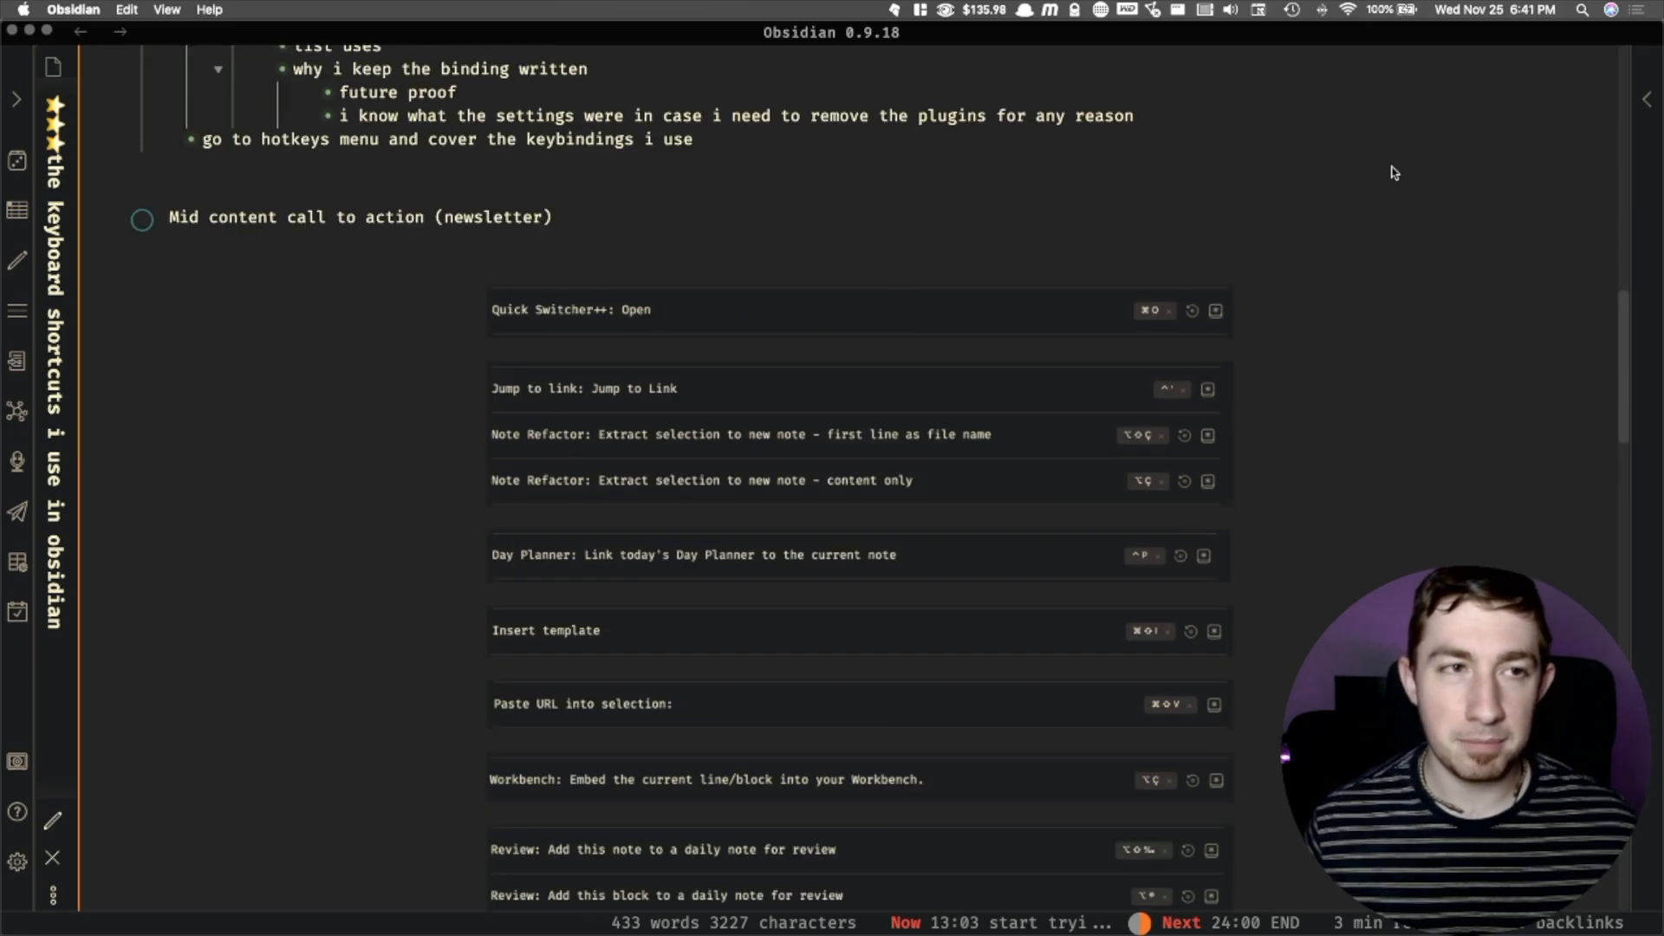
scroll(1459, 170, "down", 5)
scroll(1456, 204, "up", 5)
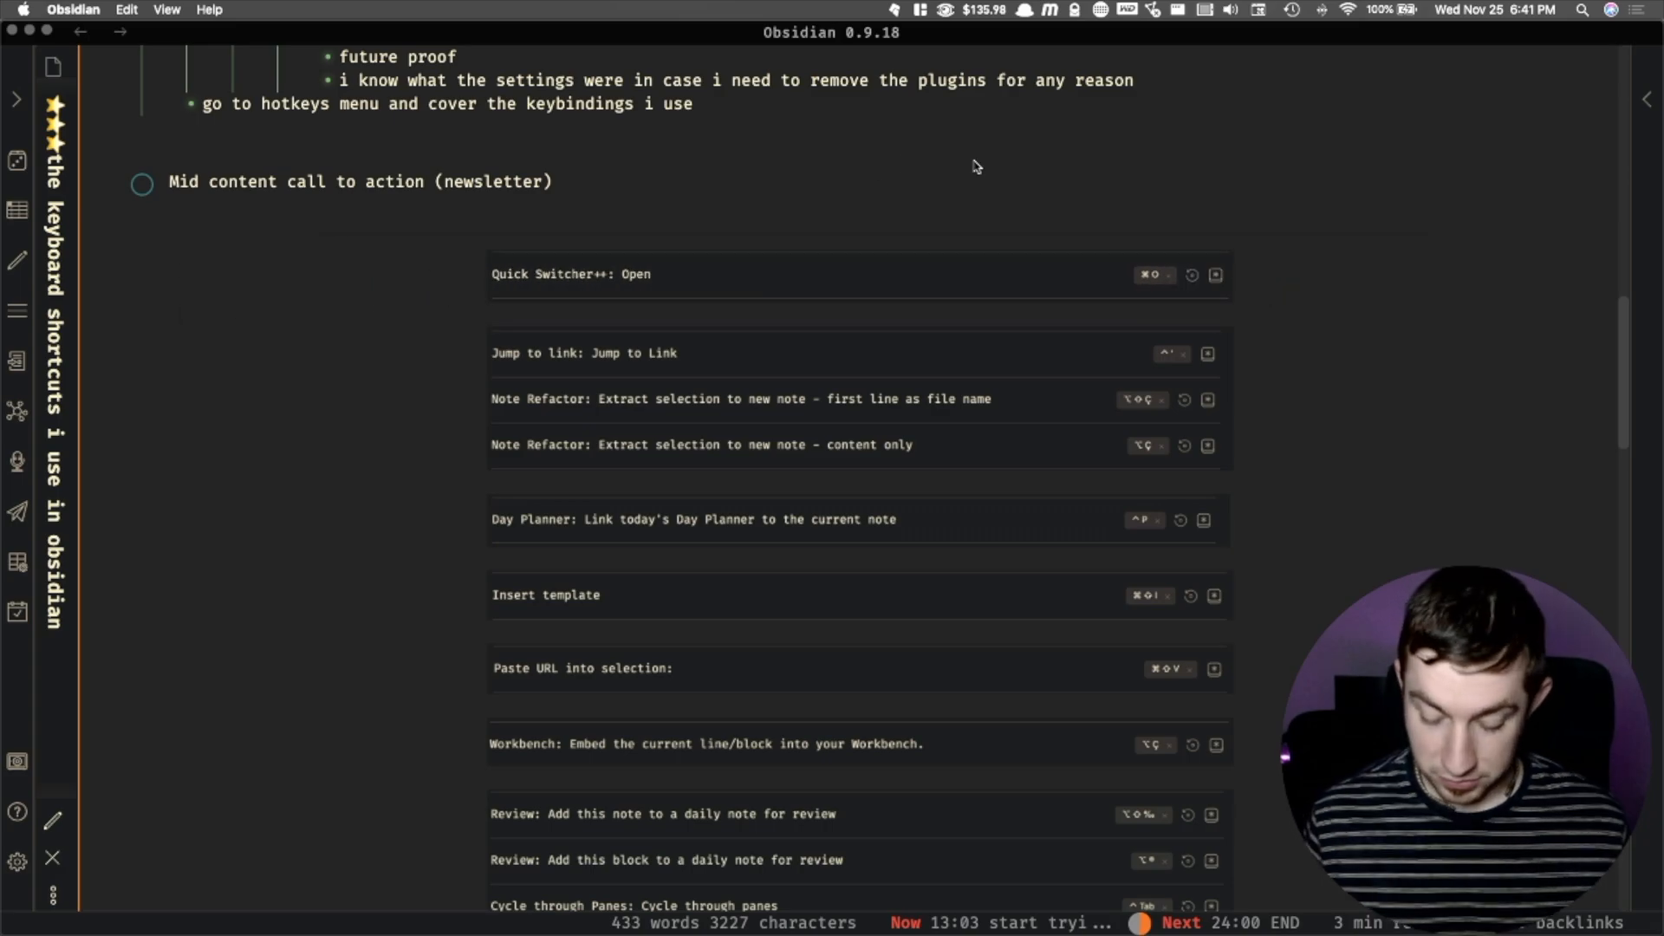
Create a new untitled note in a side pane and switch it into editing mode.
key("super+o")
key("Escape")
key("super+n")
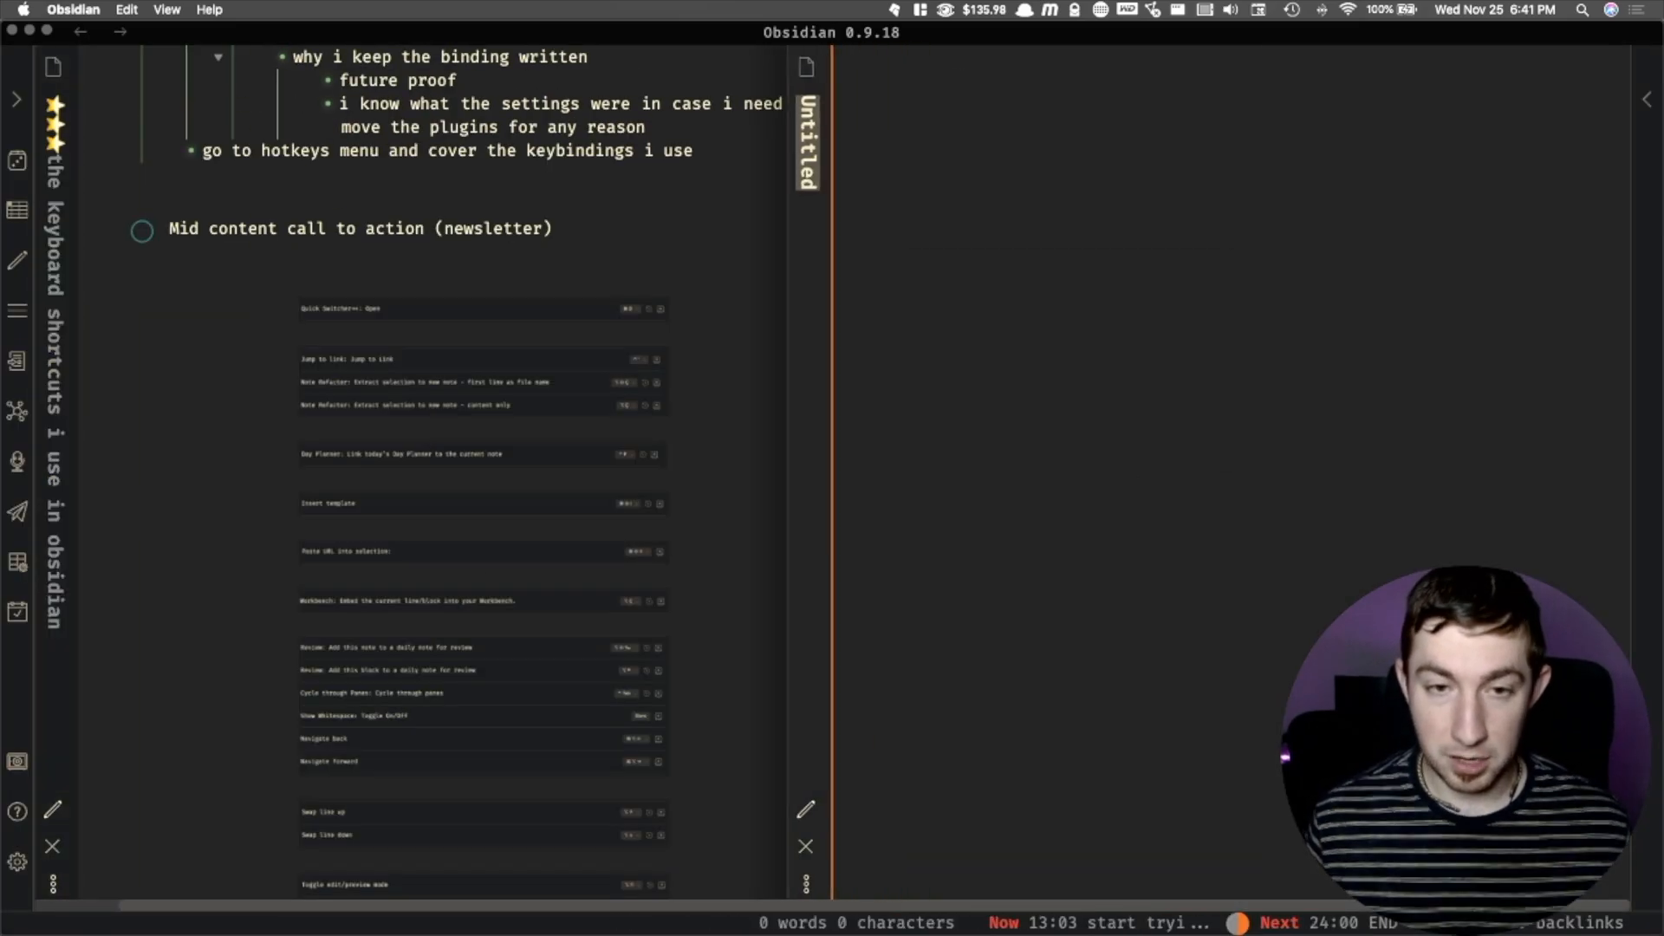
key("super+e")
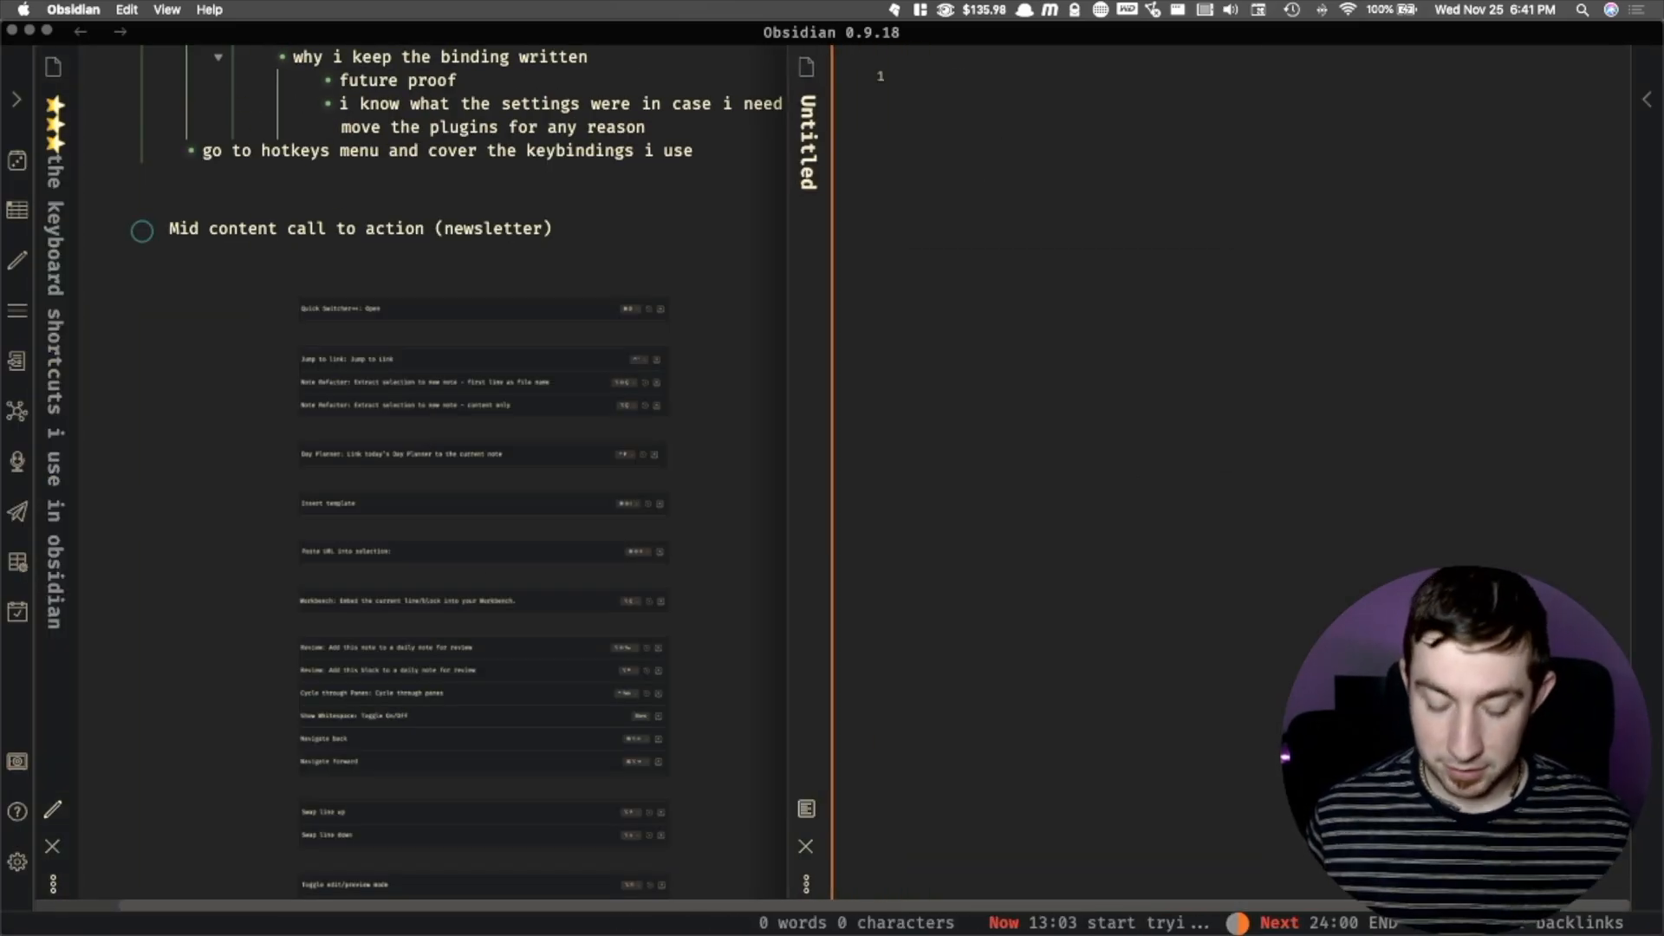
type("ello world")
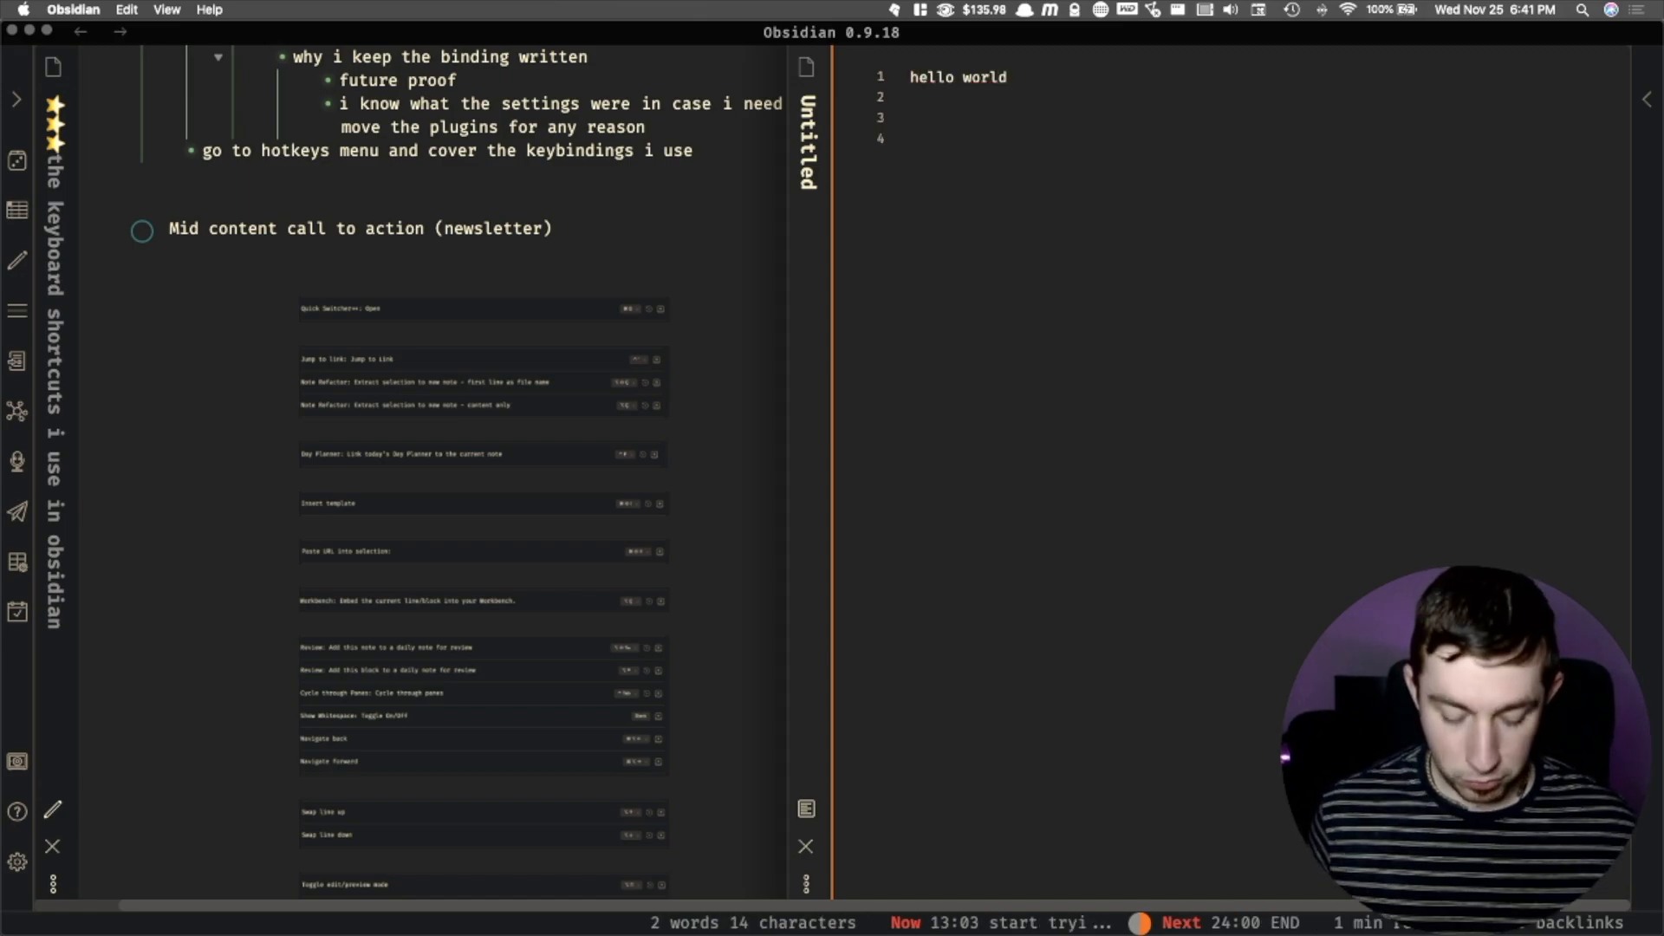
Write hello world, push it to line 2 and paste a second hello world below.
key("super+shift+Down")
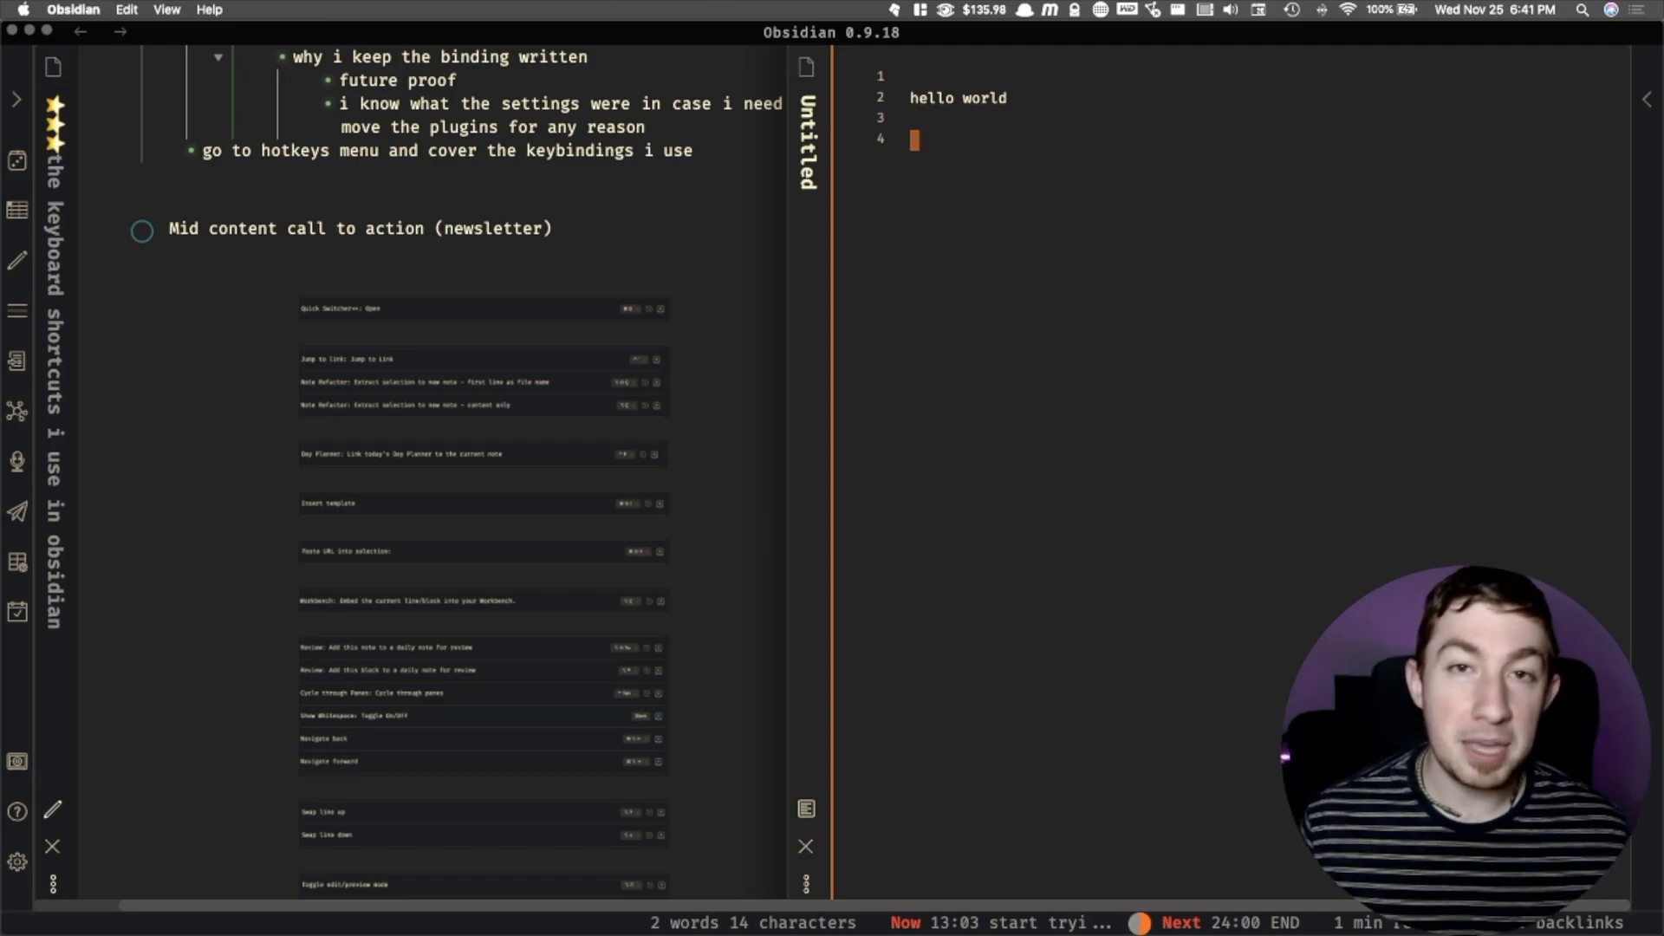
type("hello world")
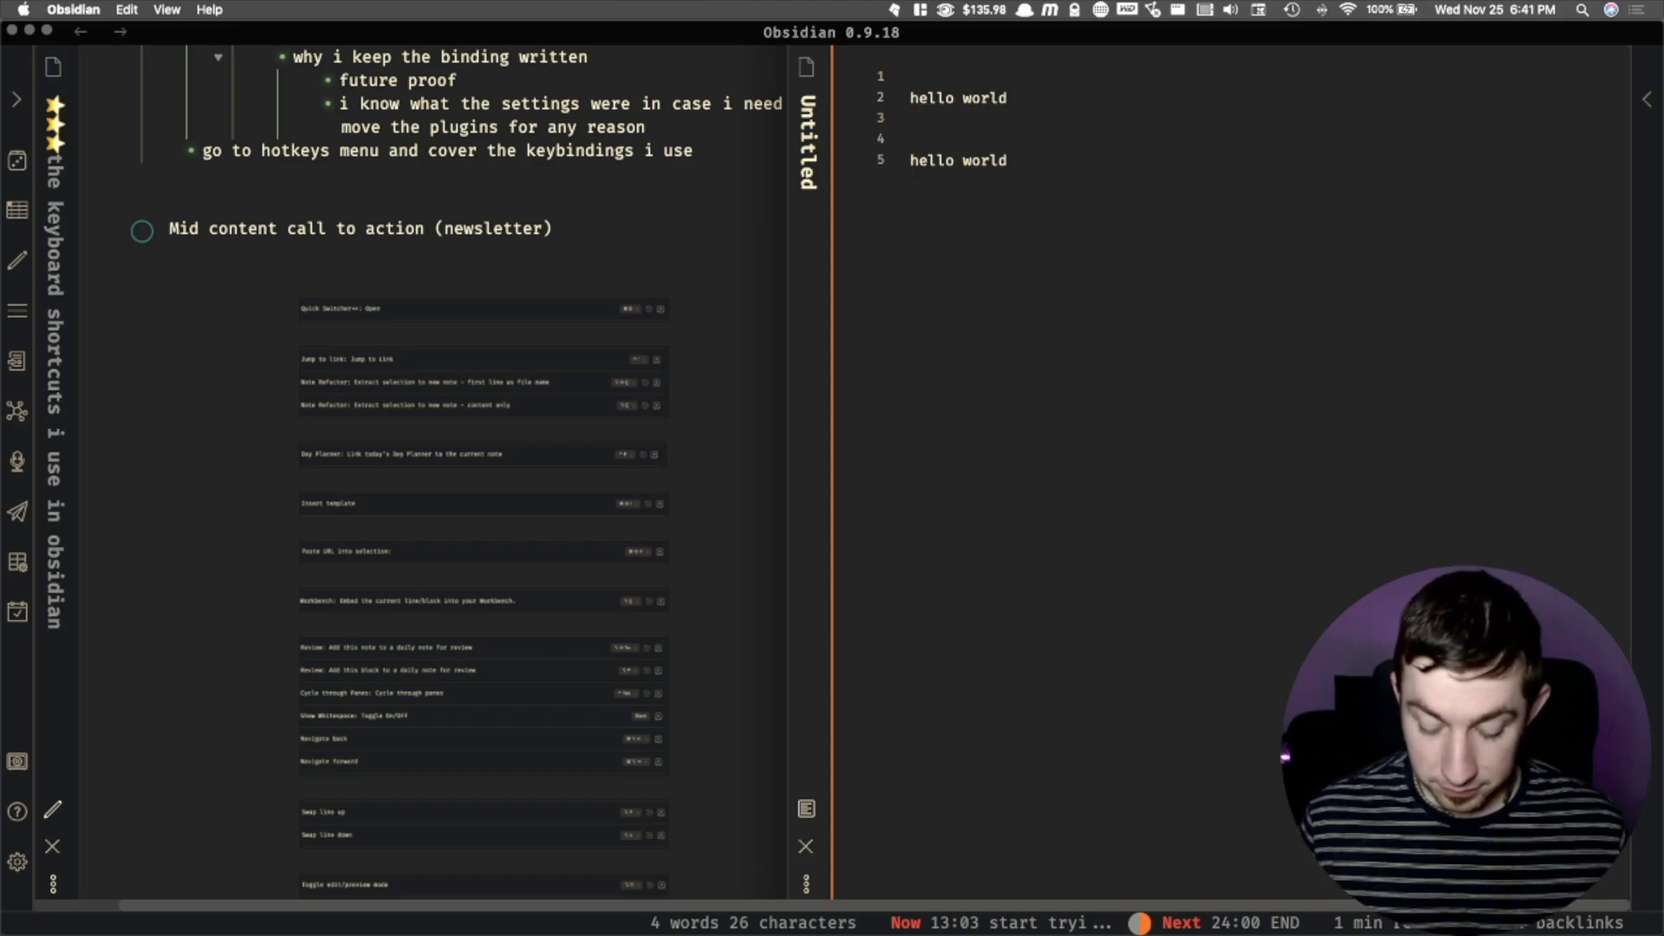
type("this")
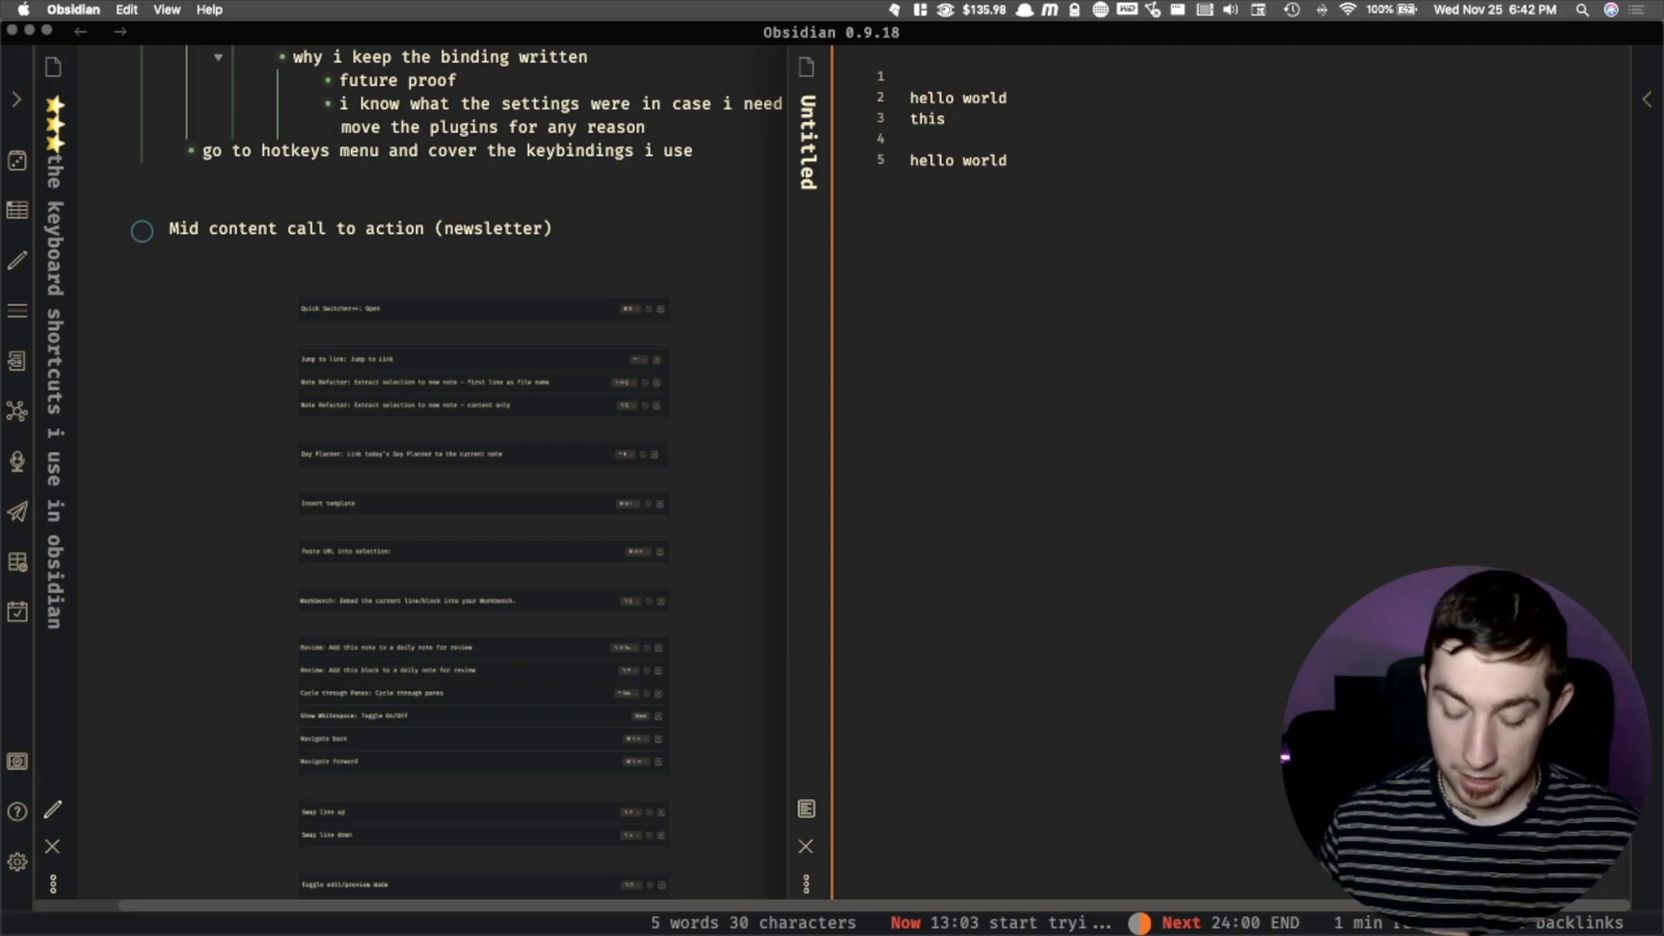
type("y1j")
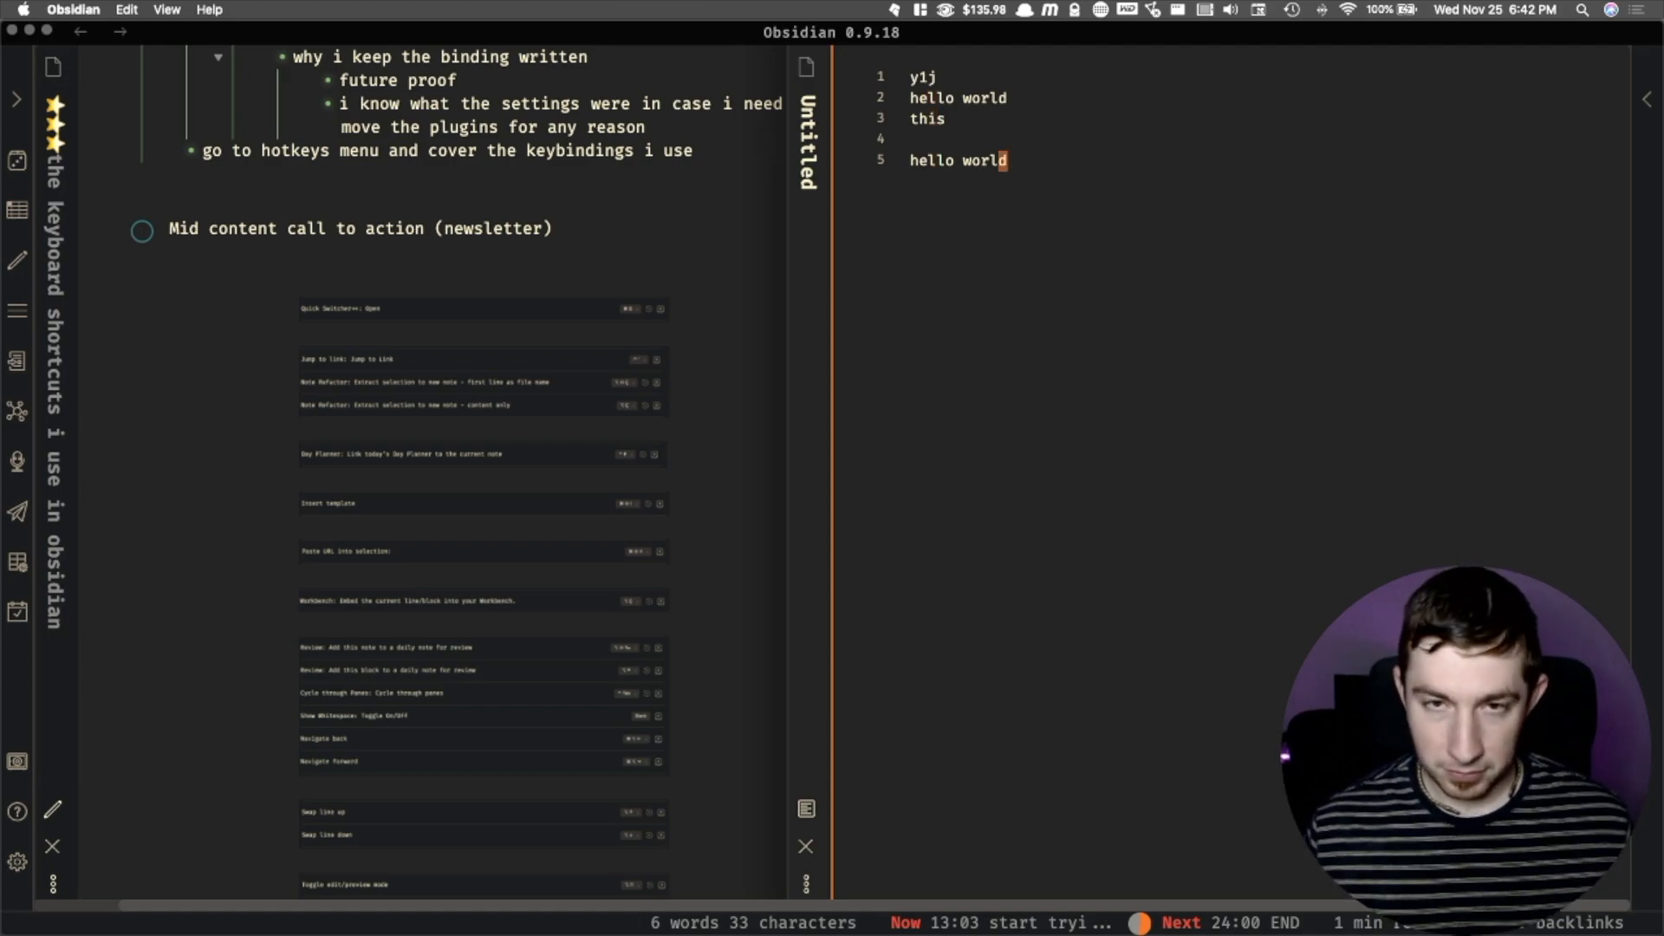
Add blank lines and paste copies of the hello world and this lines below.
key("Return")
key("Return")
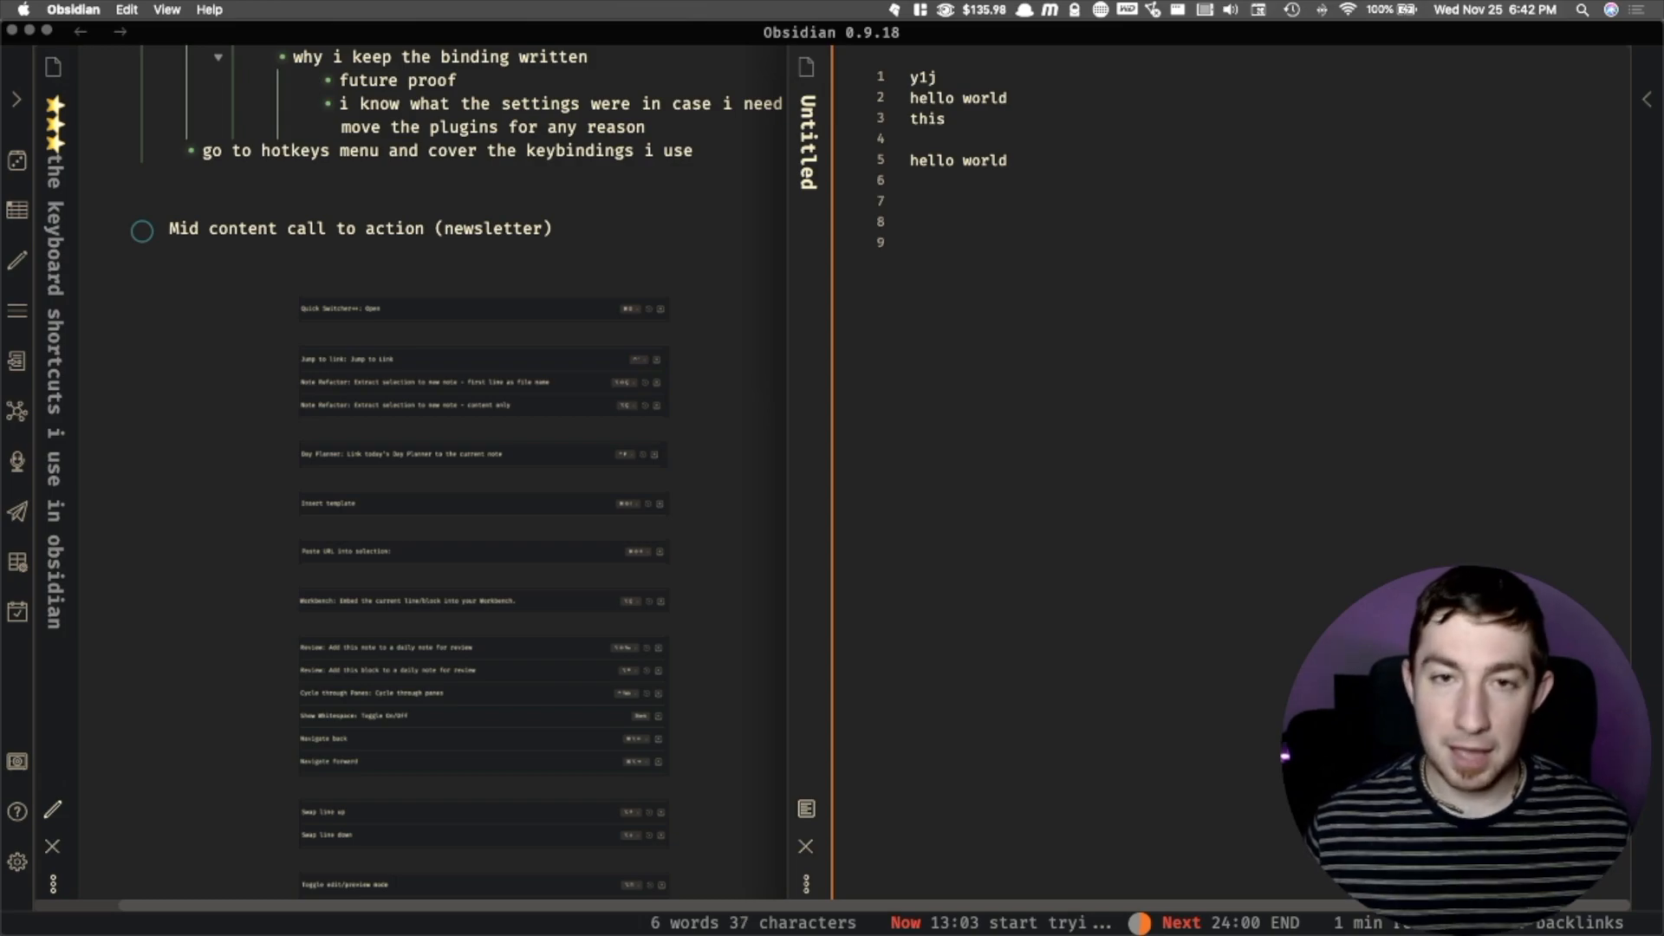
key("Return")
key("Return")
key("Escape")
key("p")
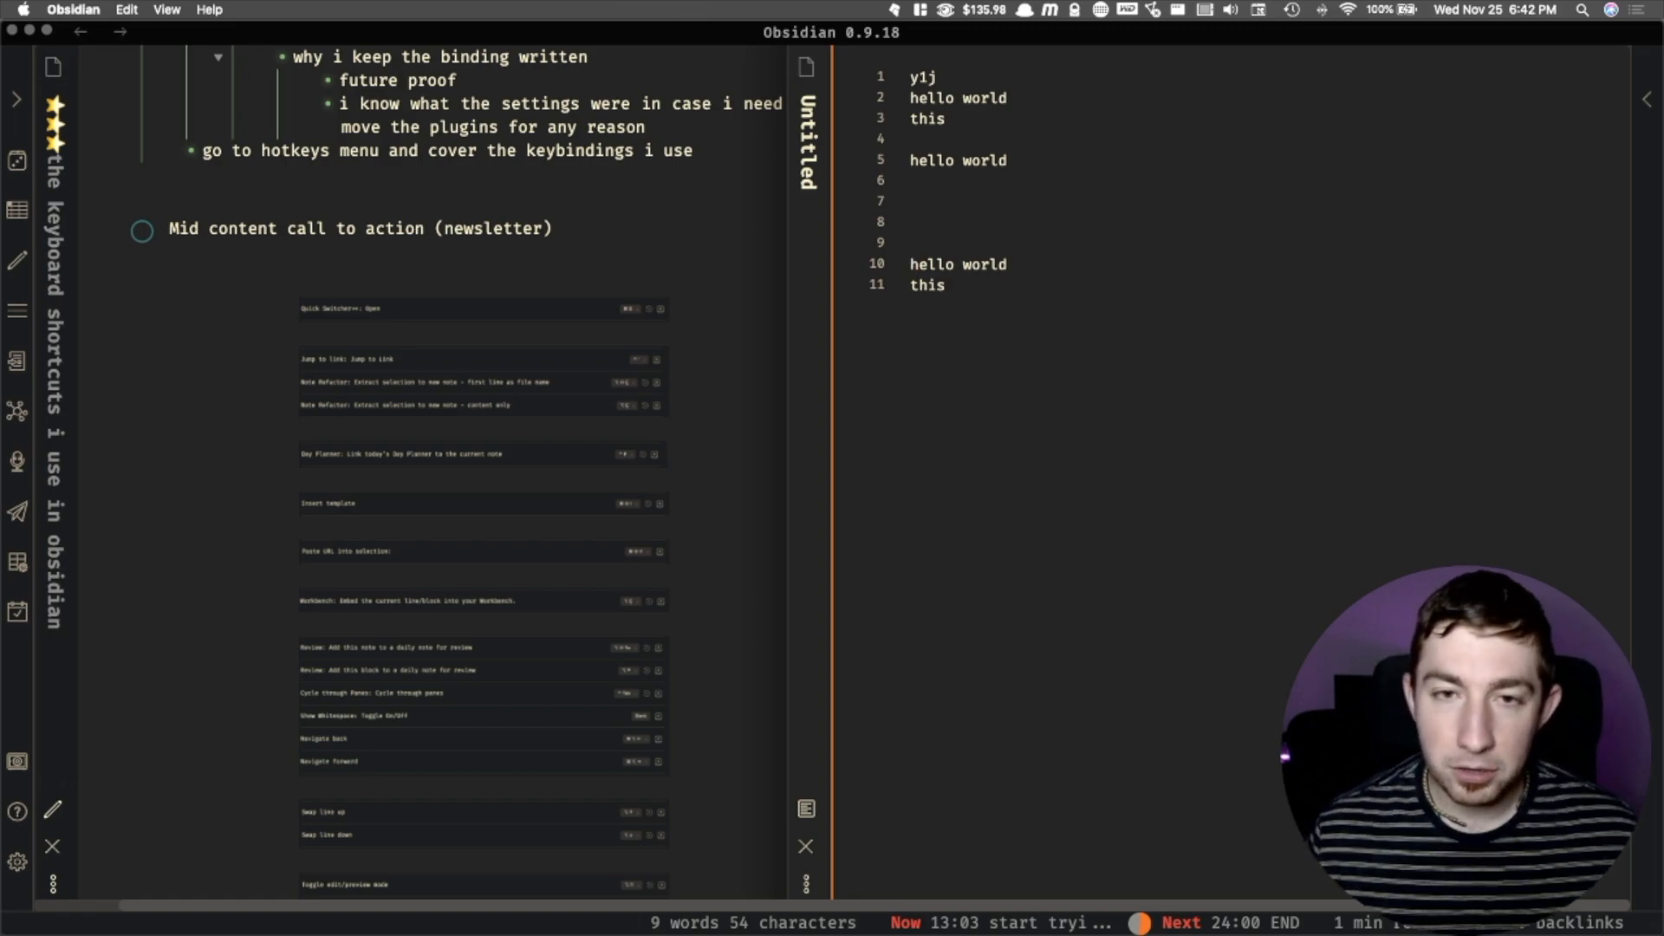
Move up to line 8, type a test word and delete its last letter.
key("Up")
key("Up")
type("hell")
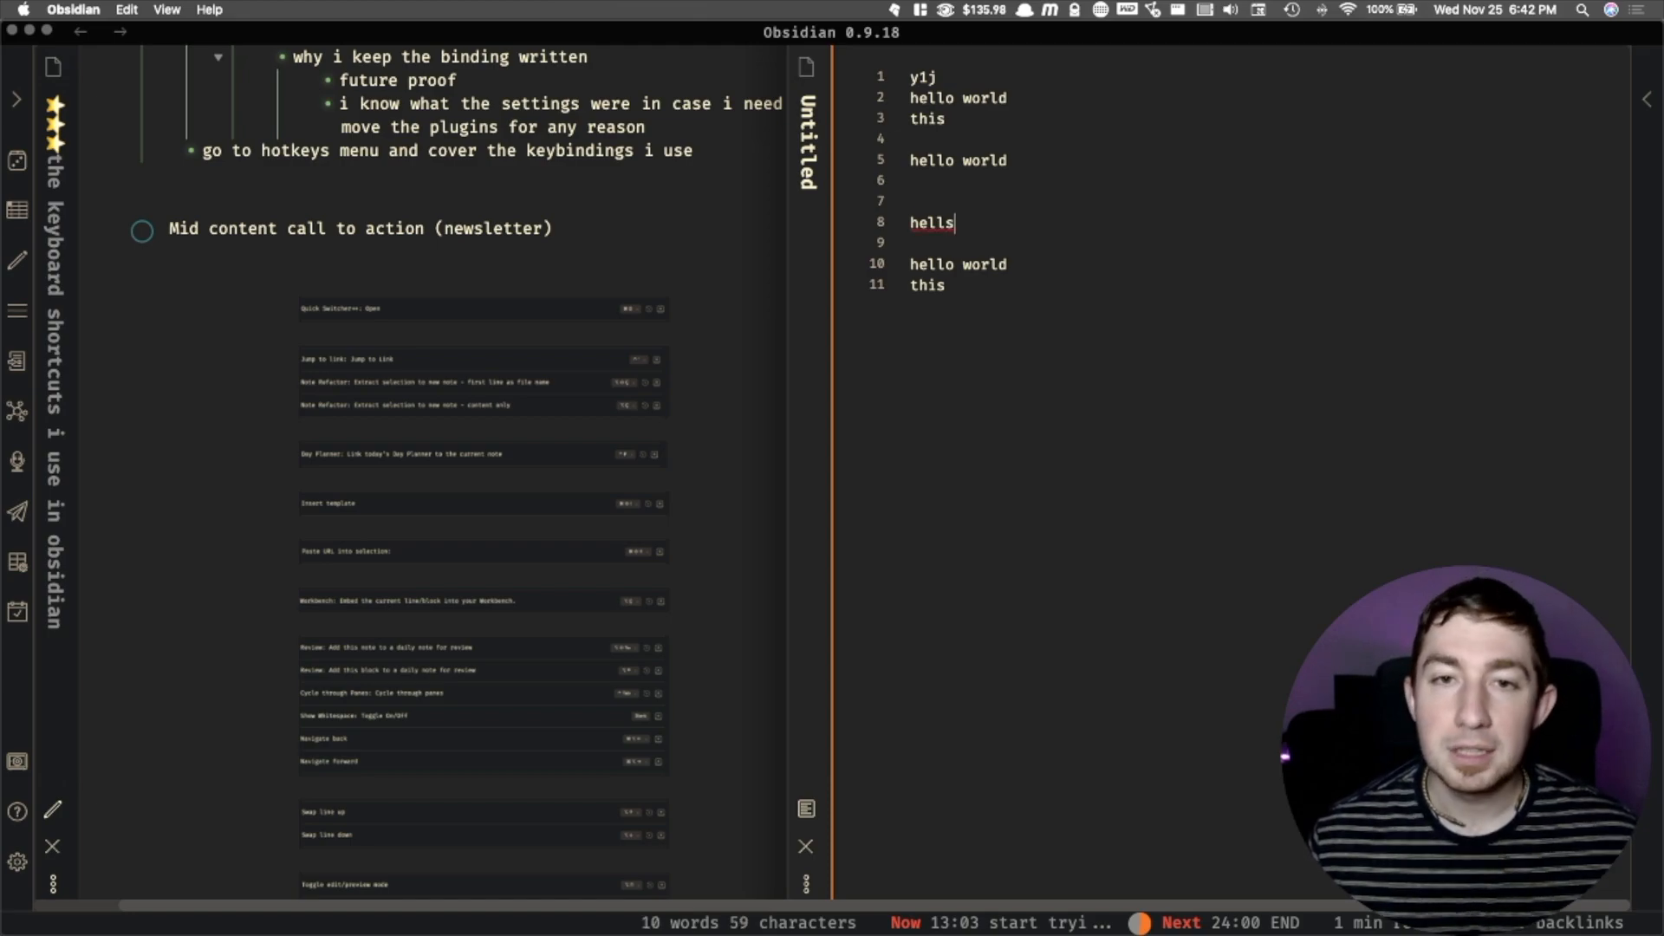
key("BackSpace")
key("BackSpace")
key("BackSpace")
key("BackSpace")
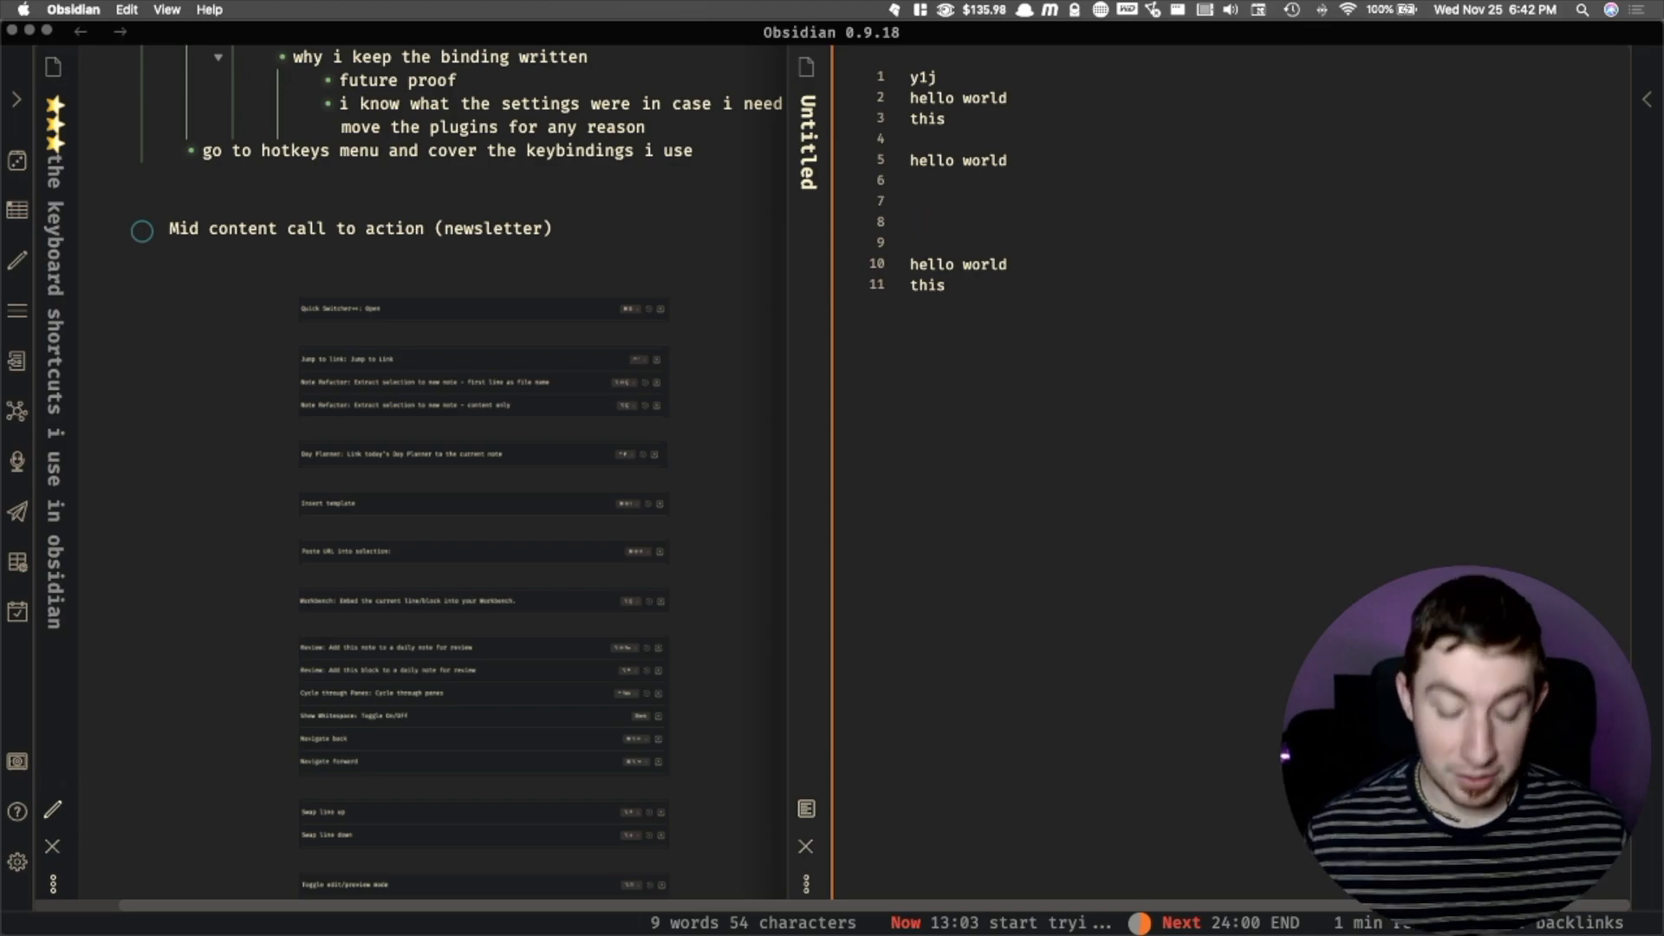
Delete the duplicate lines and rewrite line 1 as 'changes'.
key("d3j")
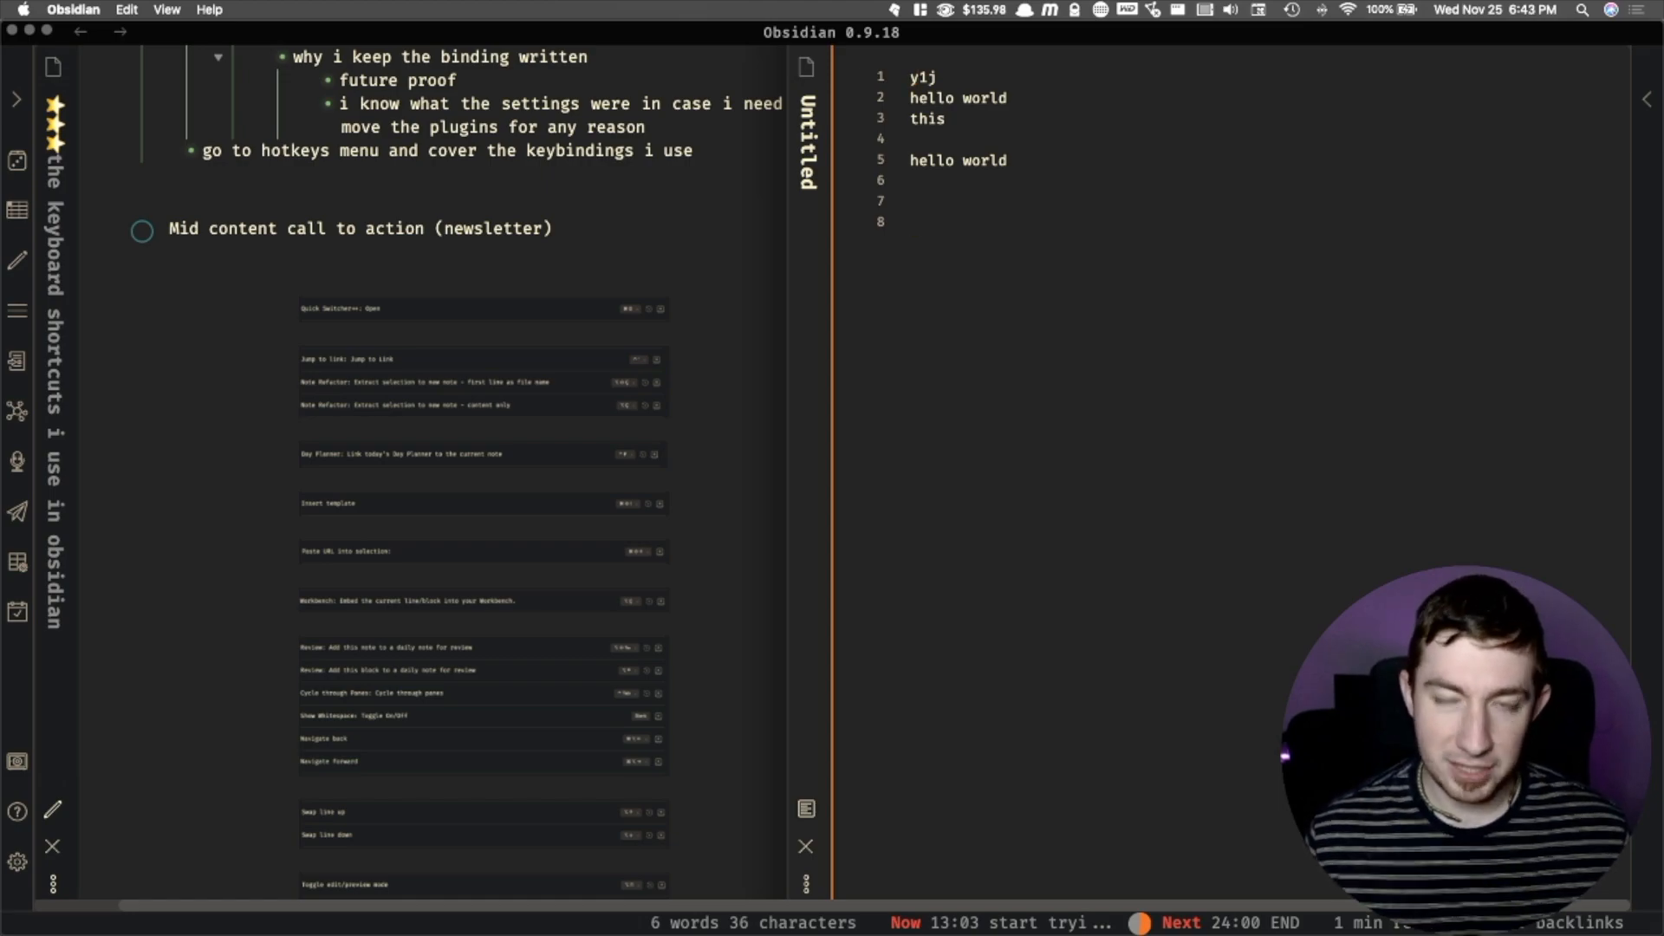
key("d")
key("d")
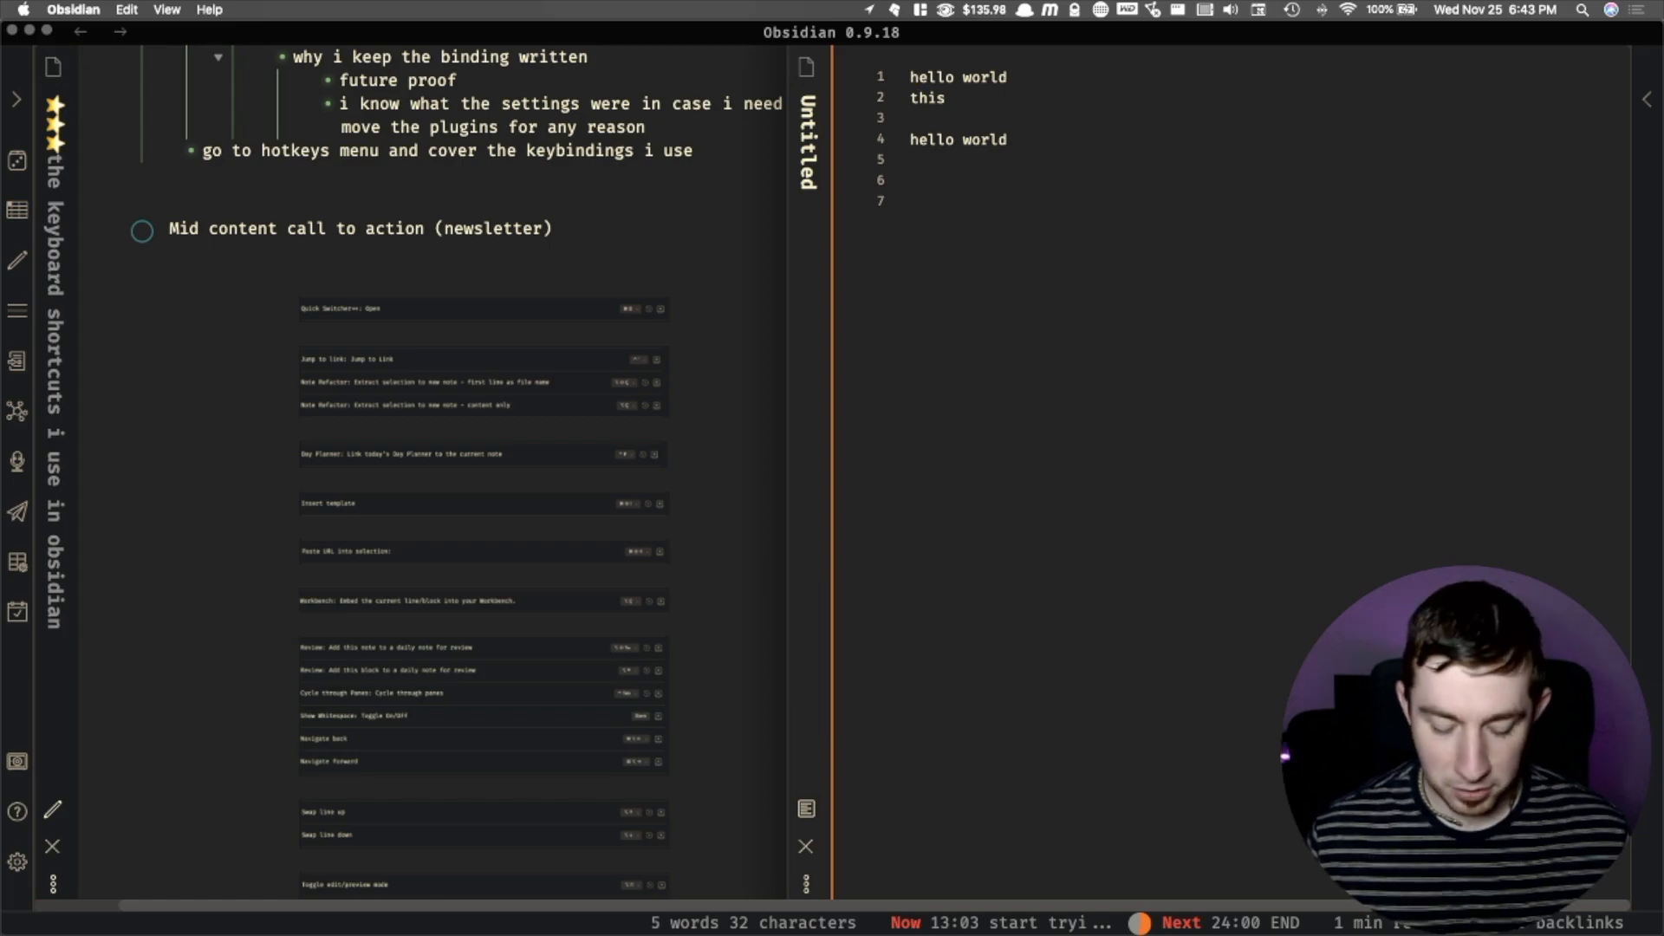
key("c")
key("c")
type("changes")
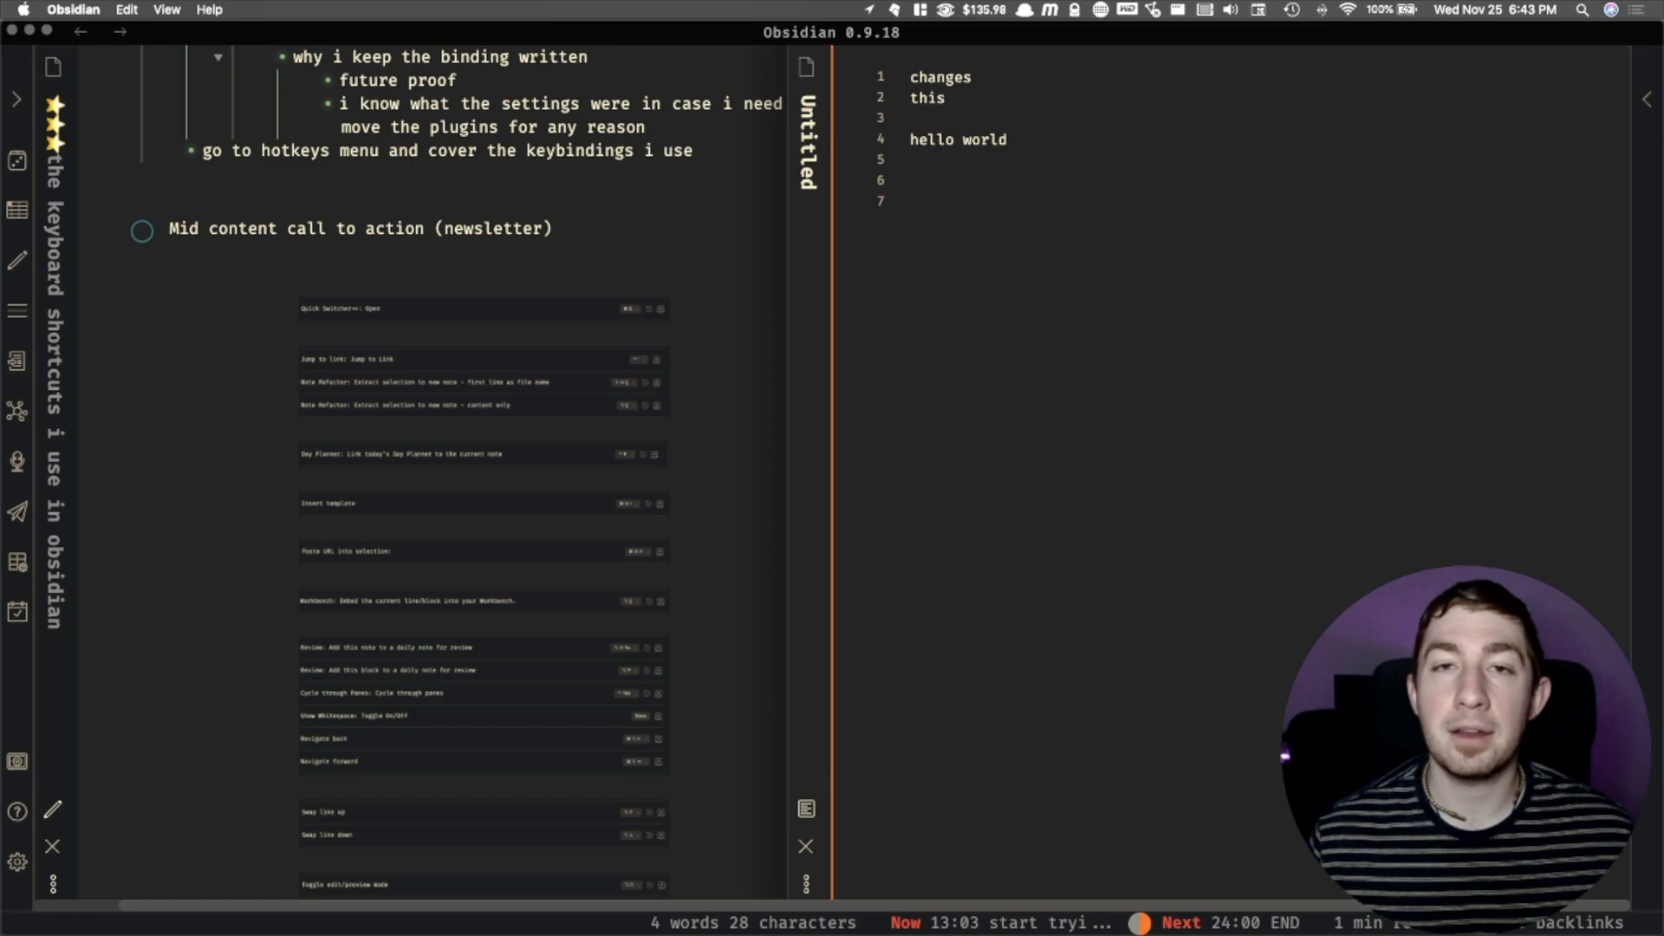
key("Escape")
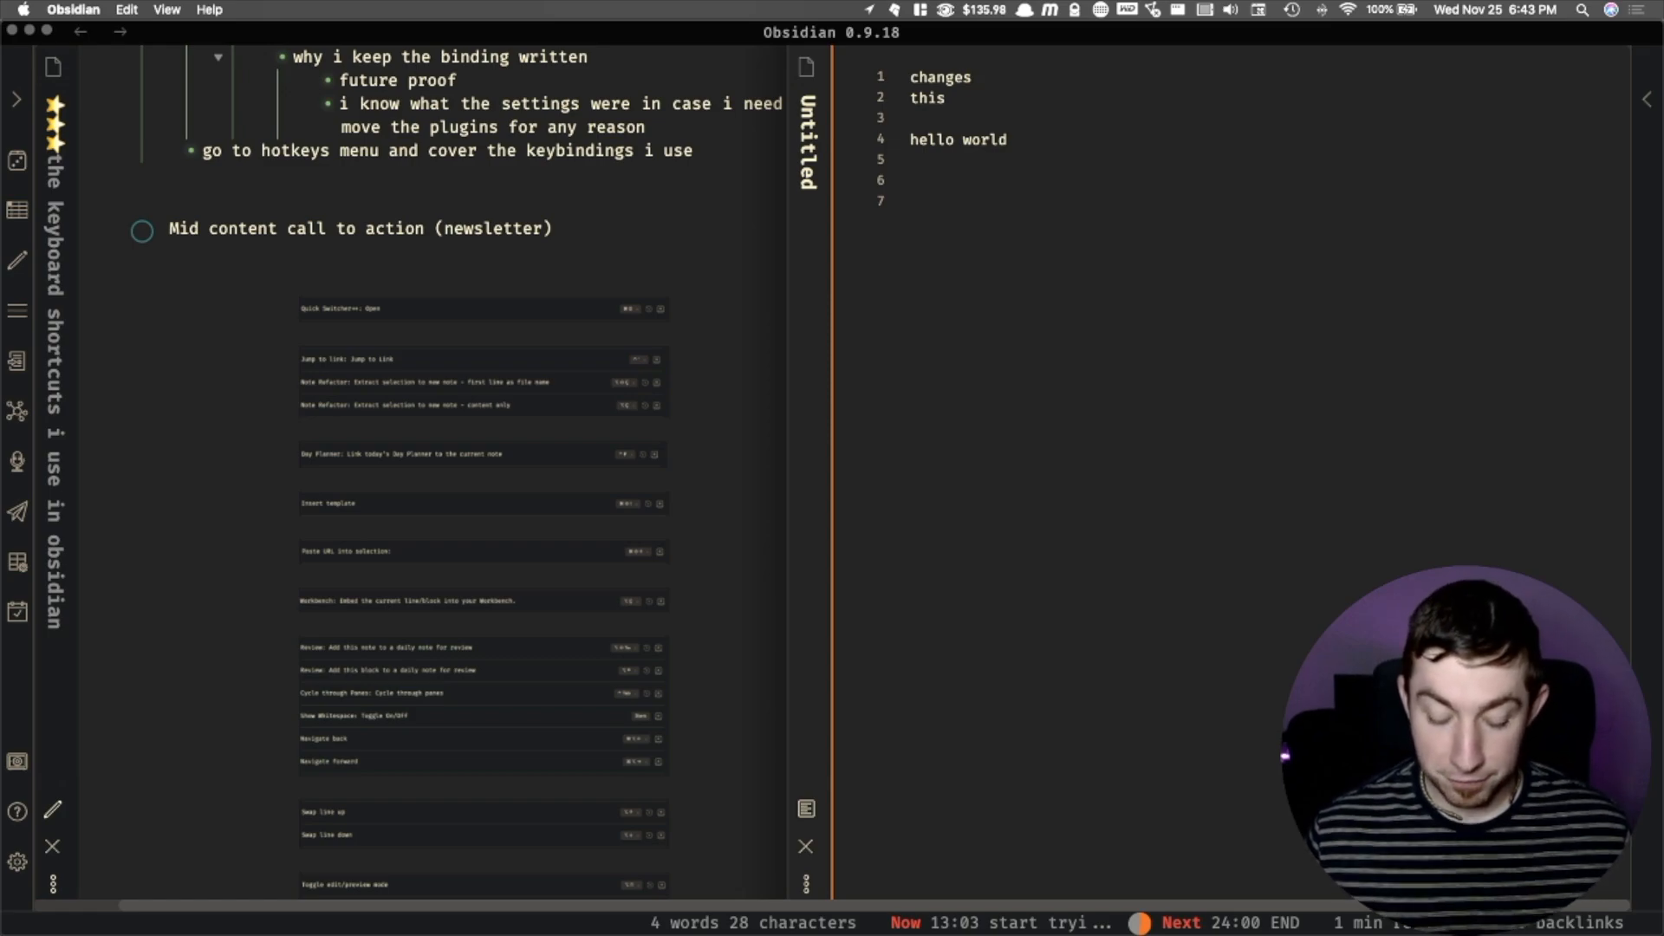
Select the word changes and uppercase it to CHANGES.
key("v")
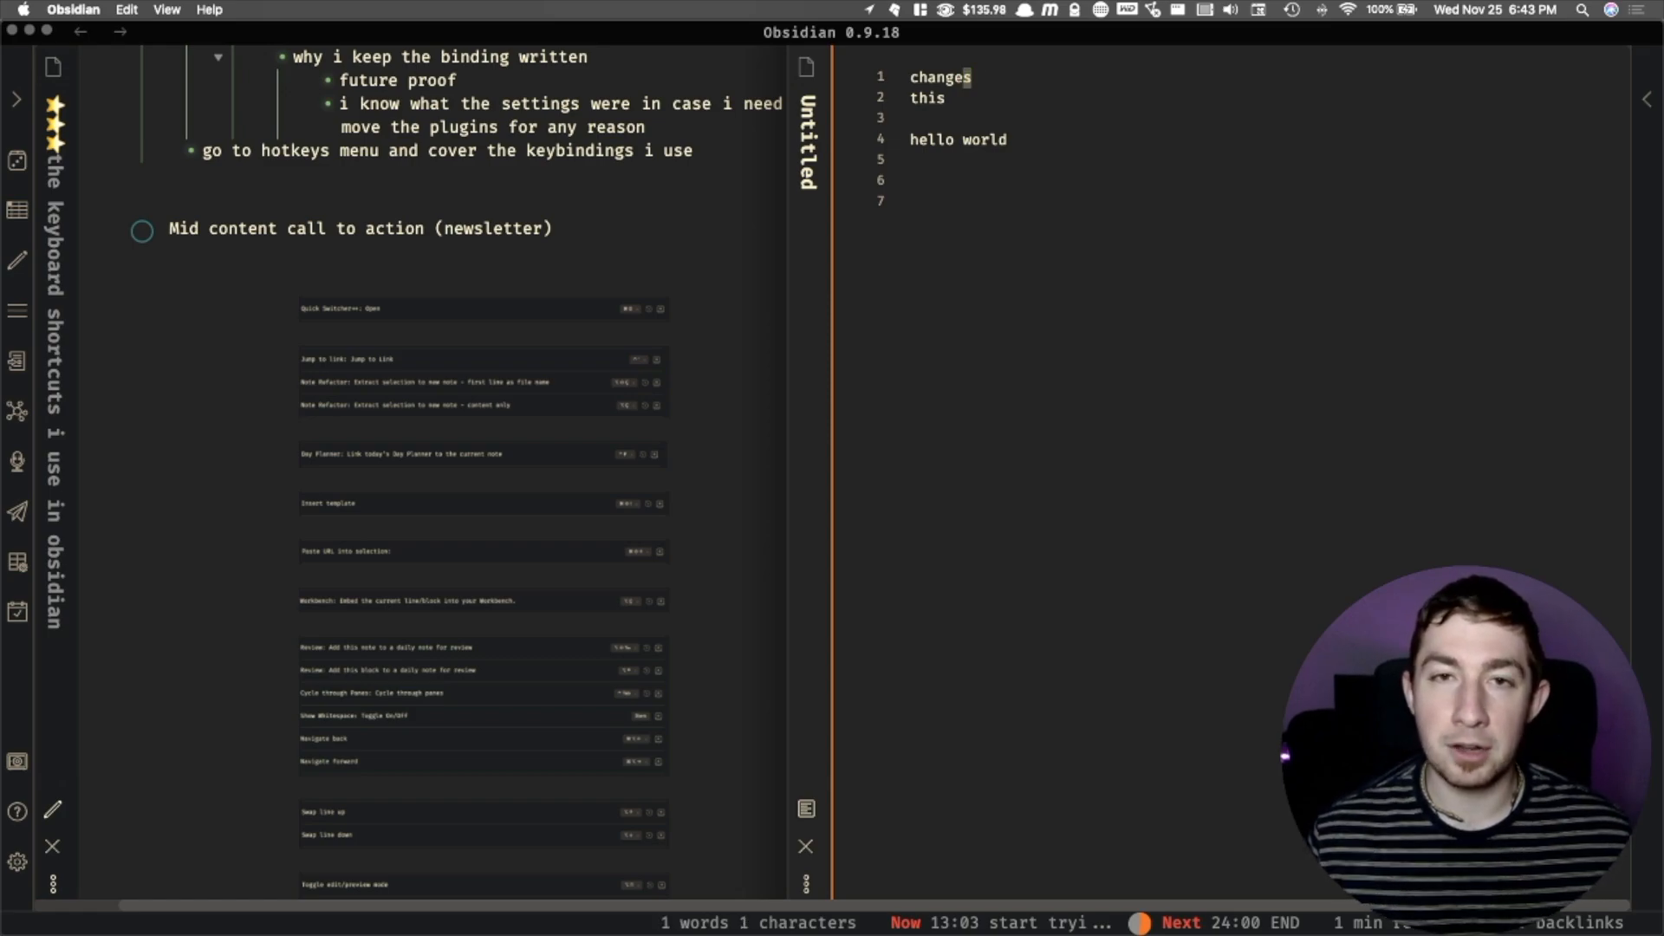
key("b")
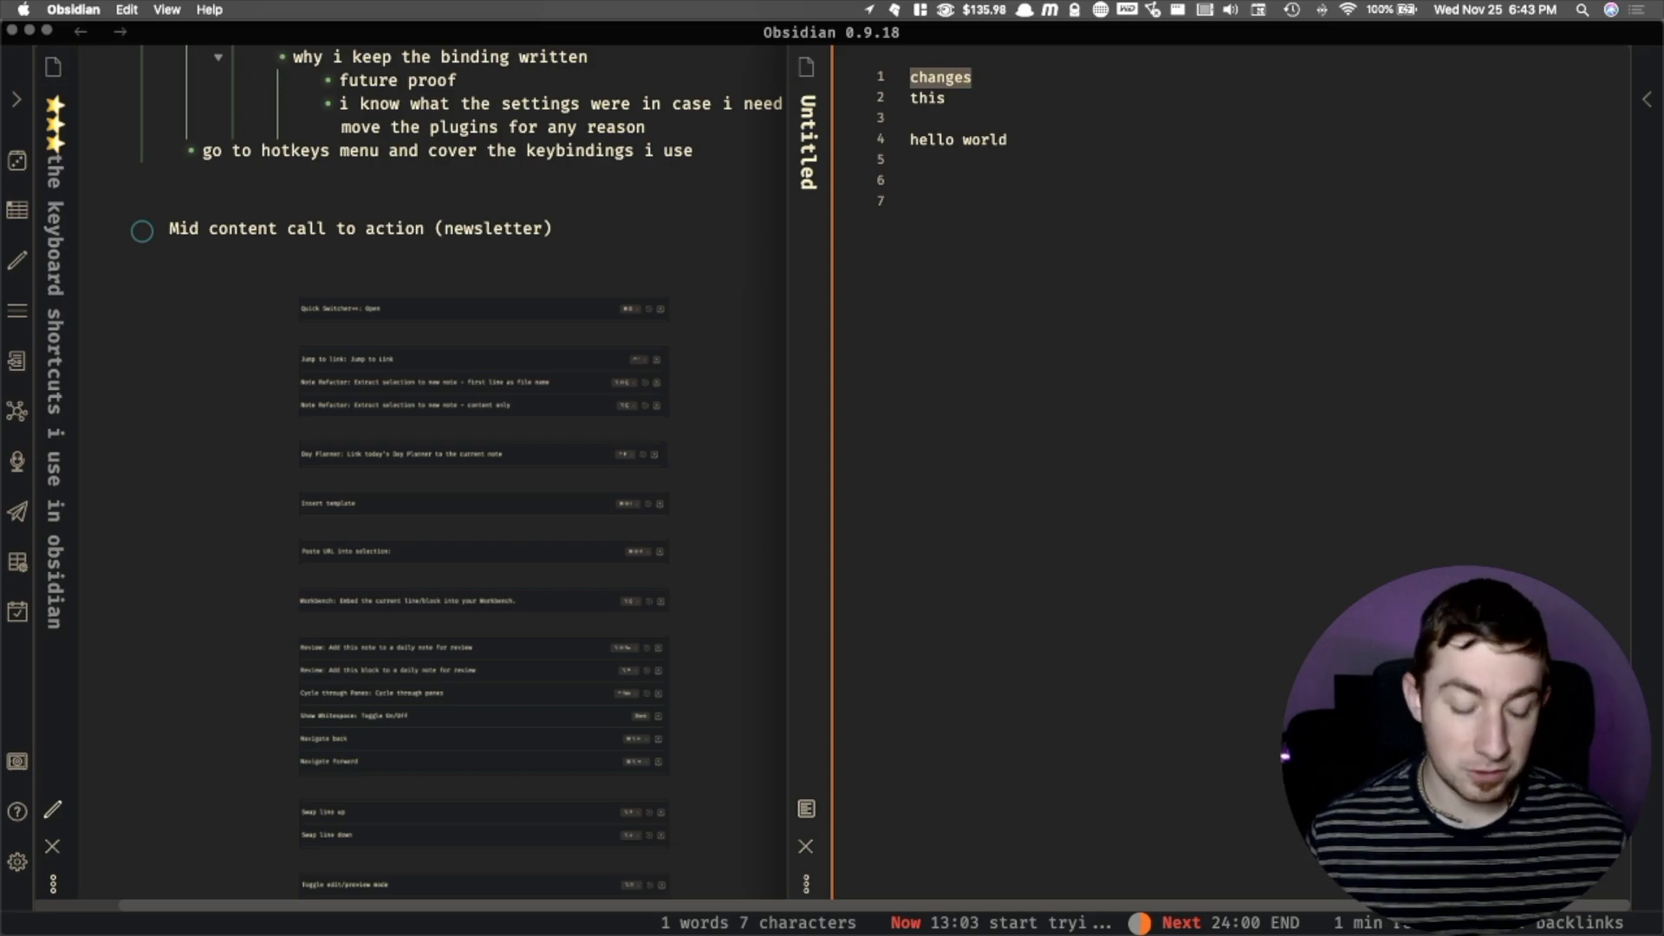
key("shift+u")
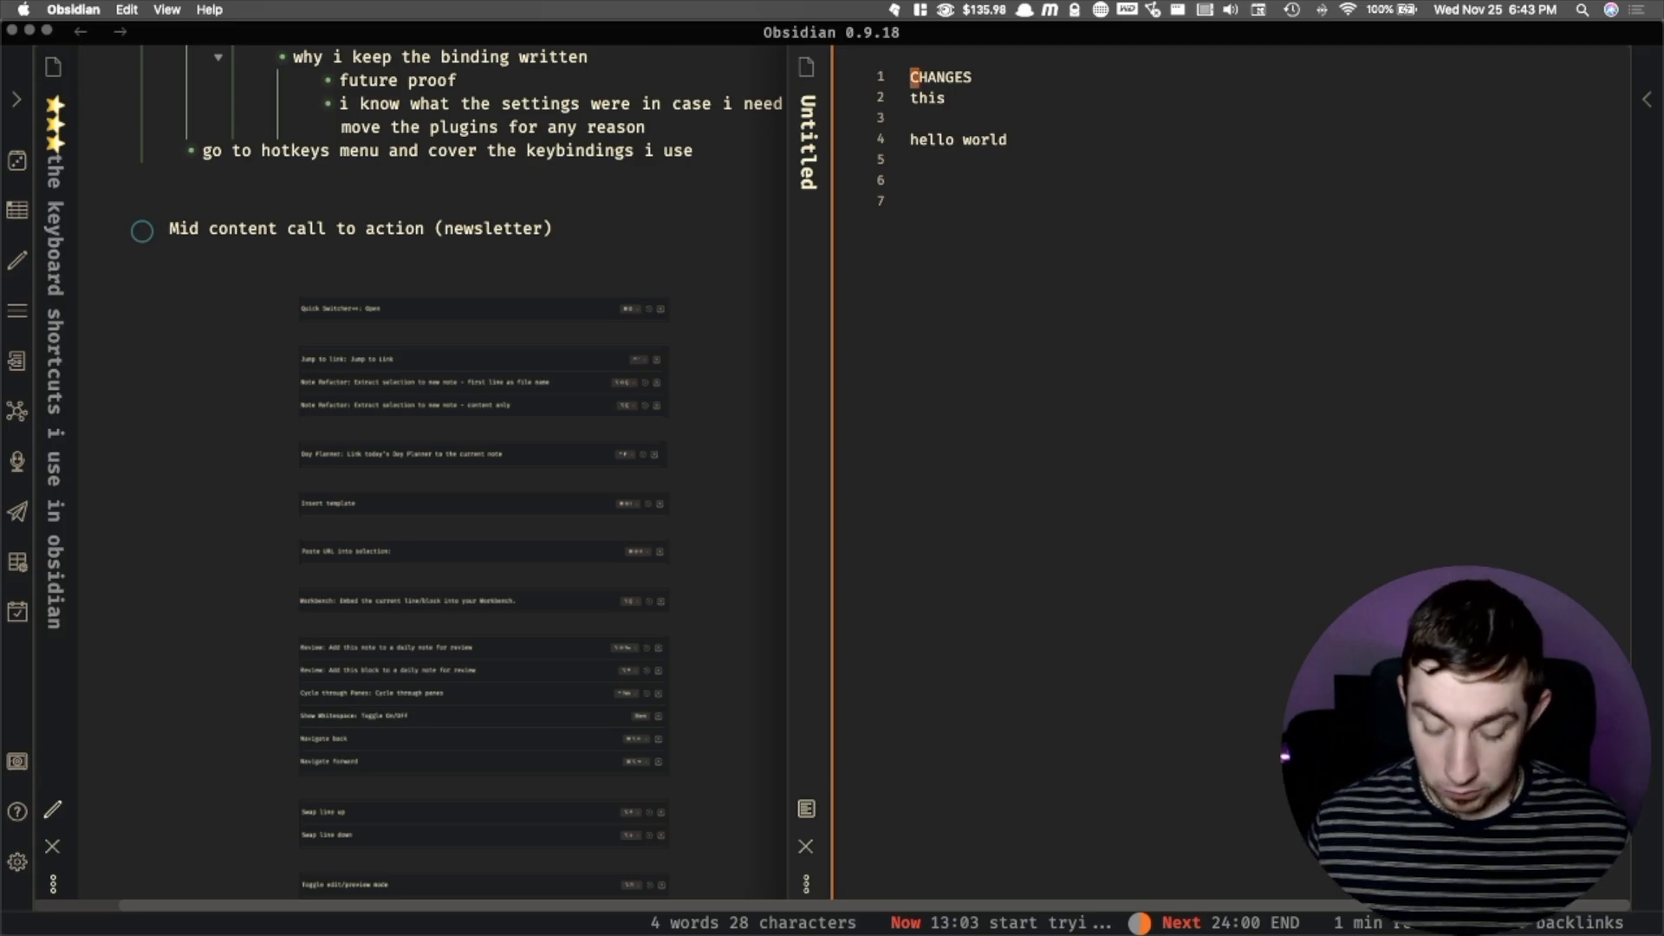
Delete the untitled scratch note, leaving only the keyboard shortcuts note.
key("super+BackSpace")
left_click(895, 584)
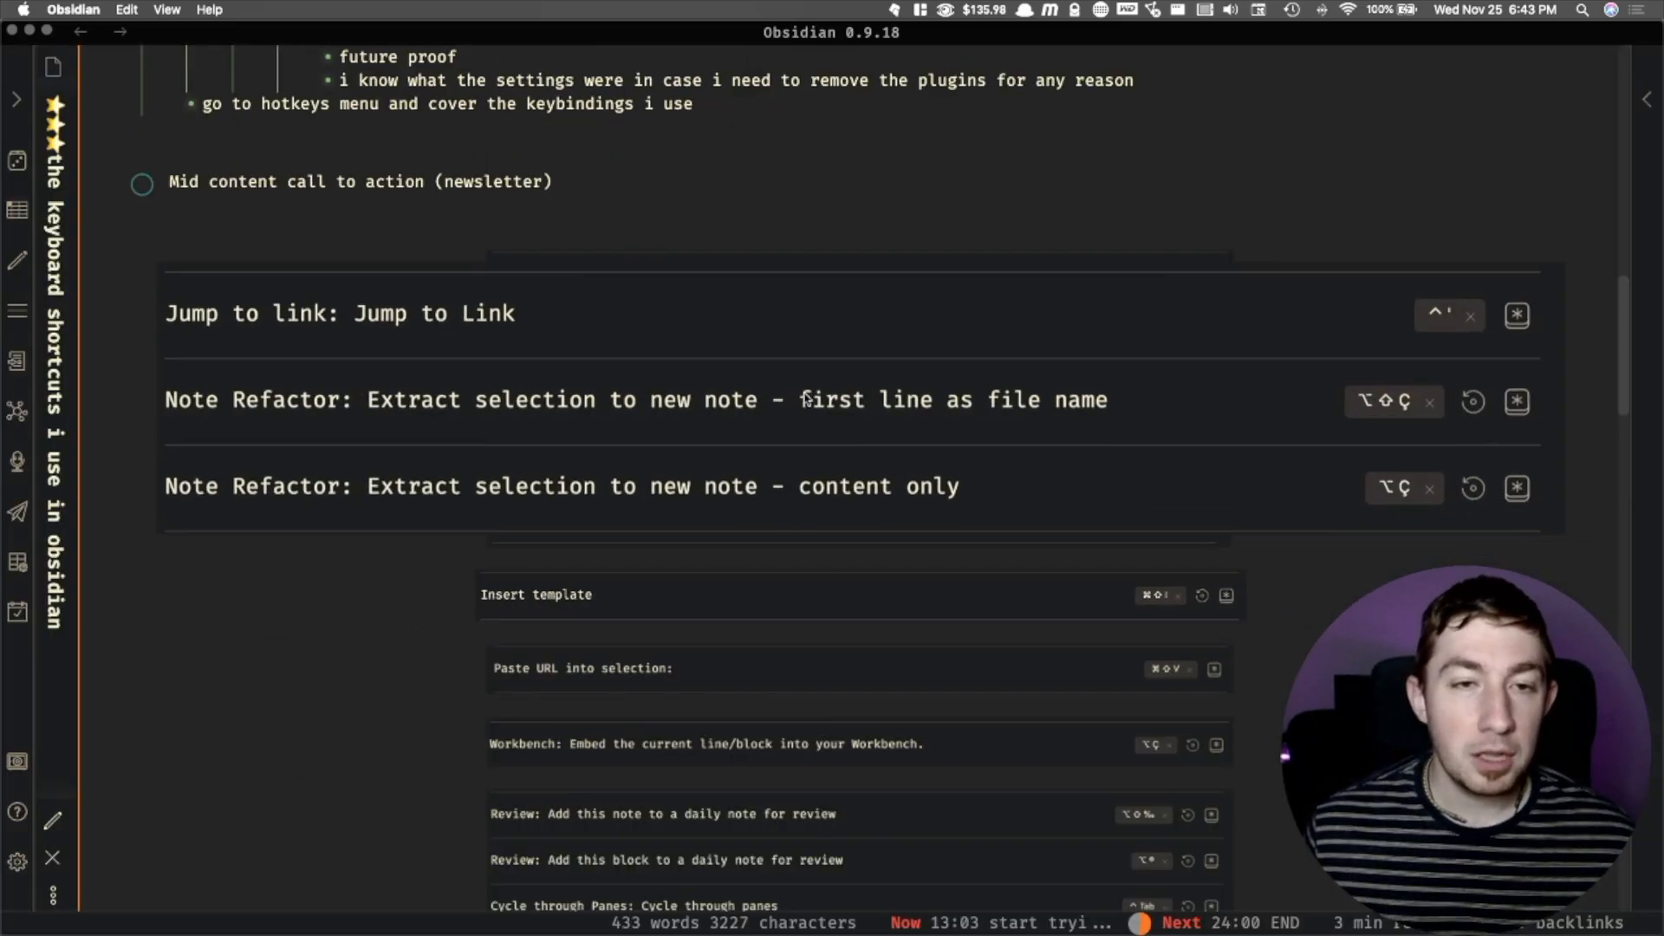
left_click(1288, 303)
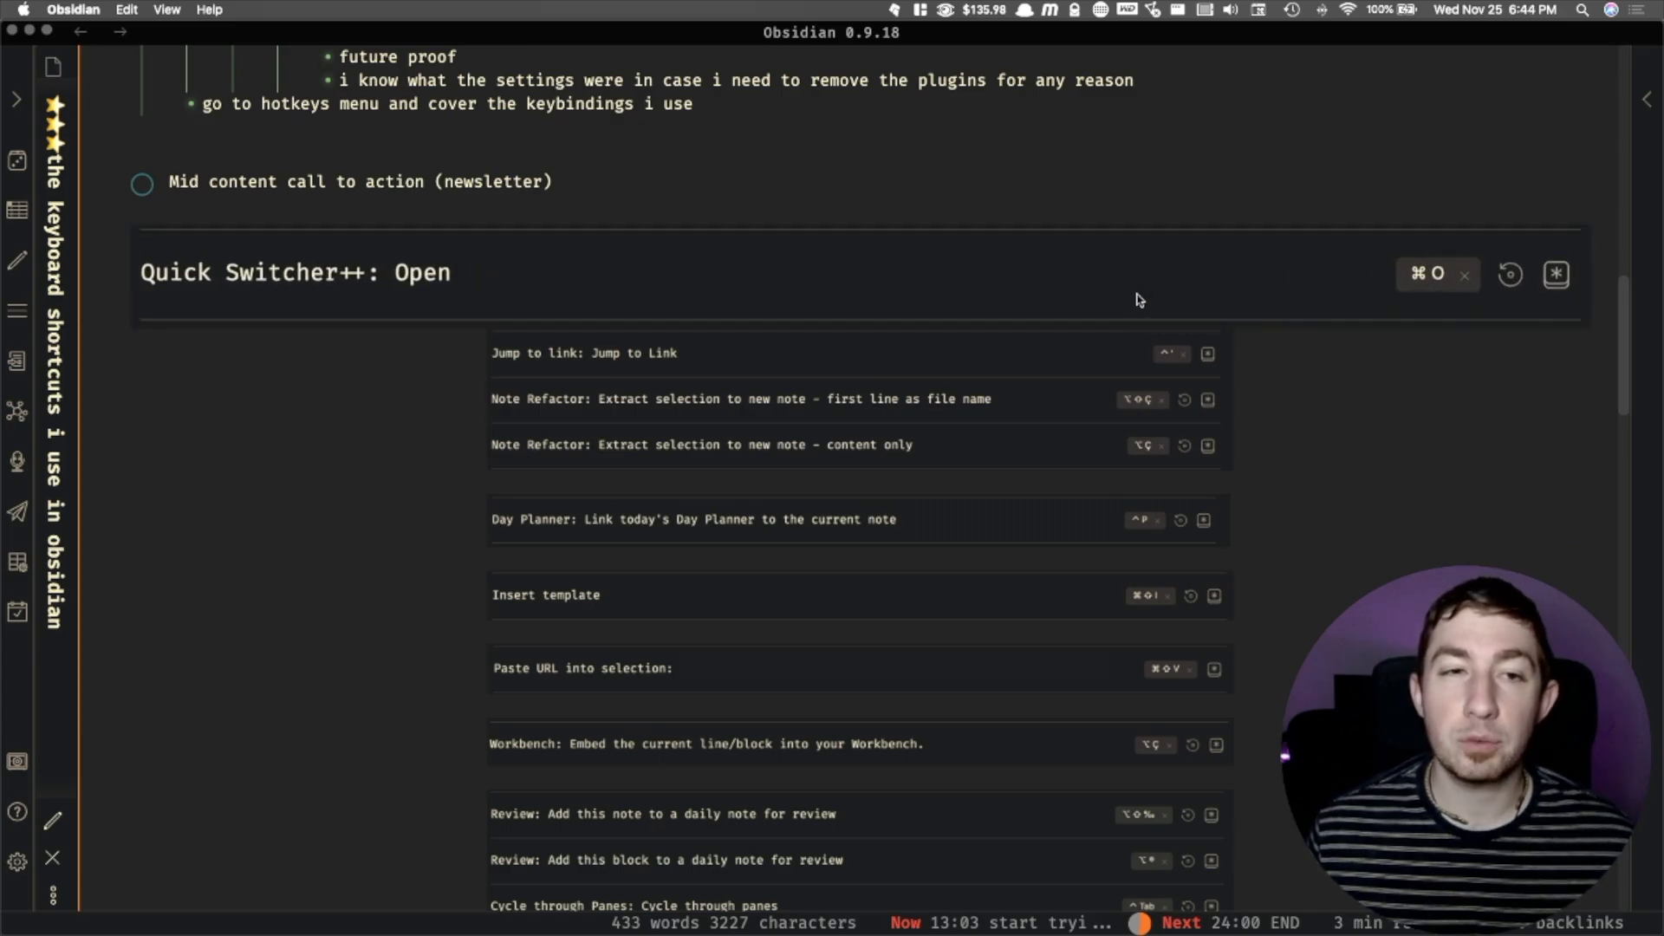
left_click(1184, 272)
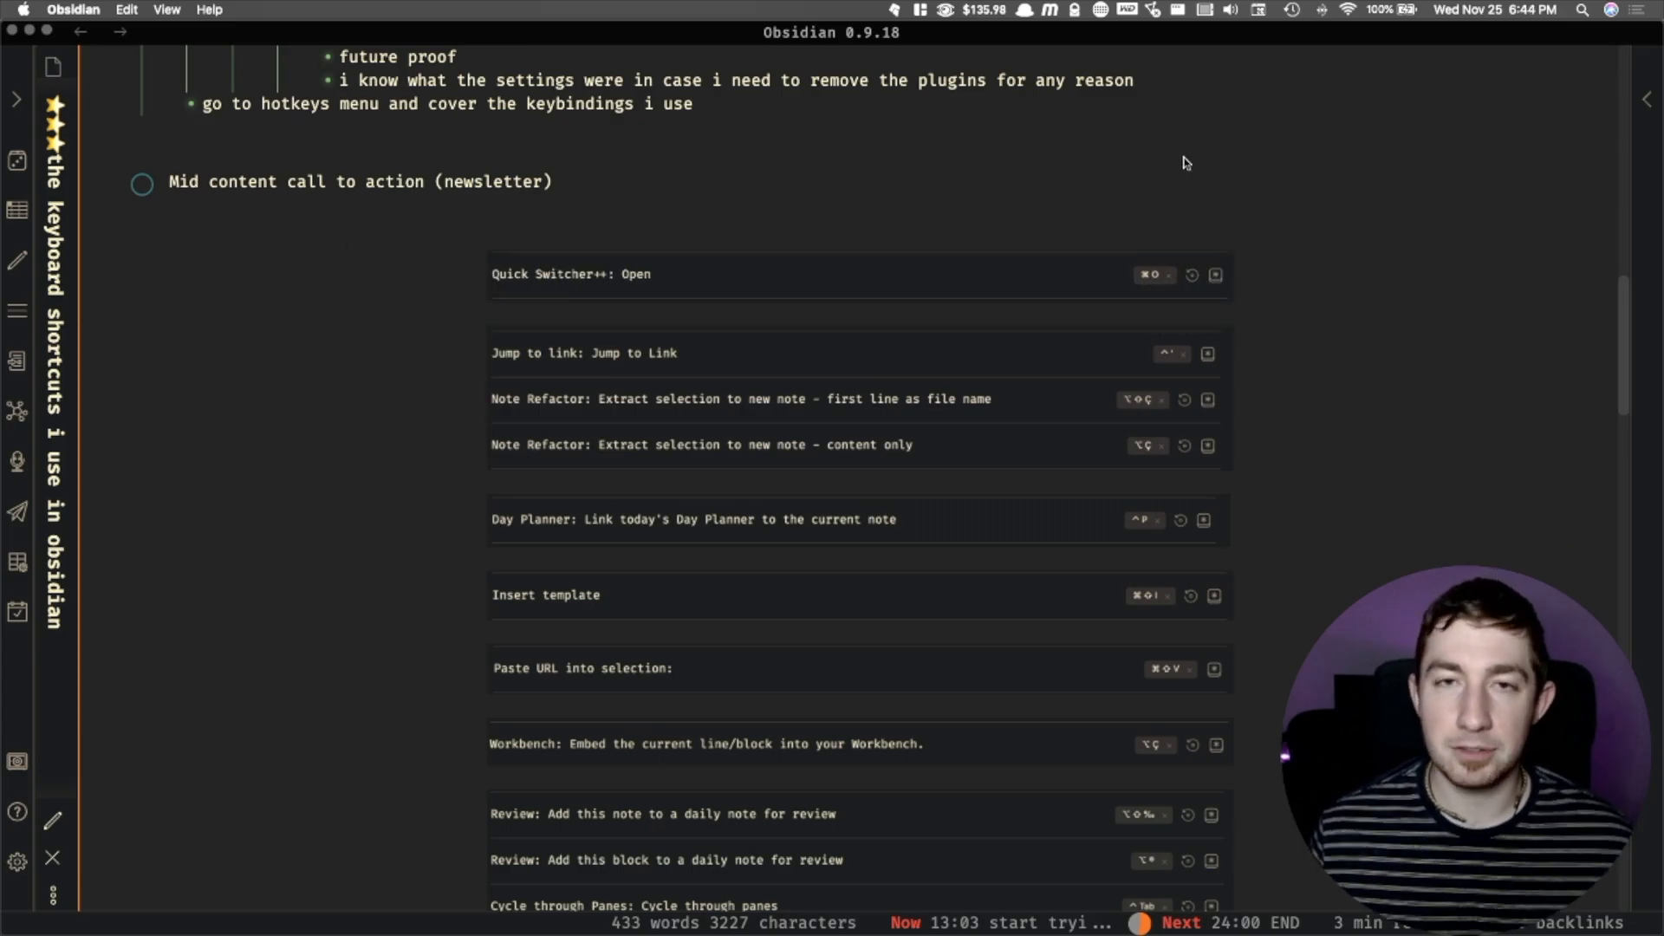
Browse headings in the quick switcher with @, step through results, then dismiss it.
key("super+o")
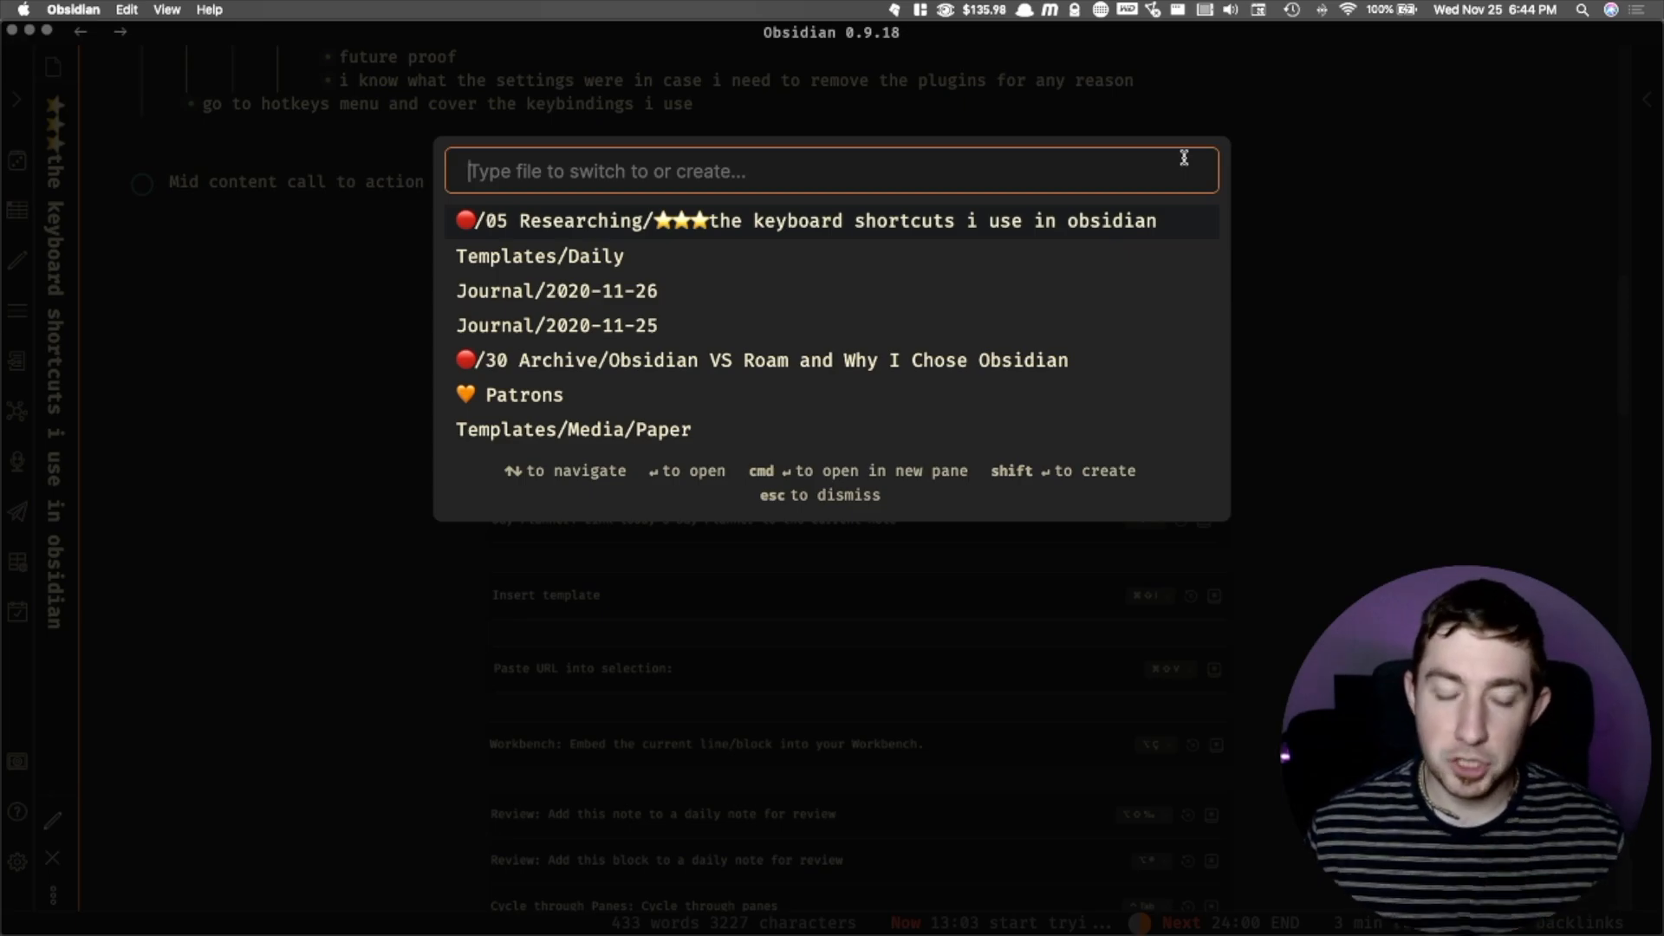
type("@")
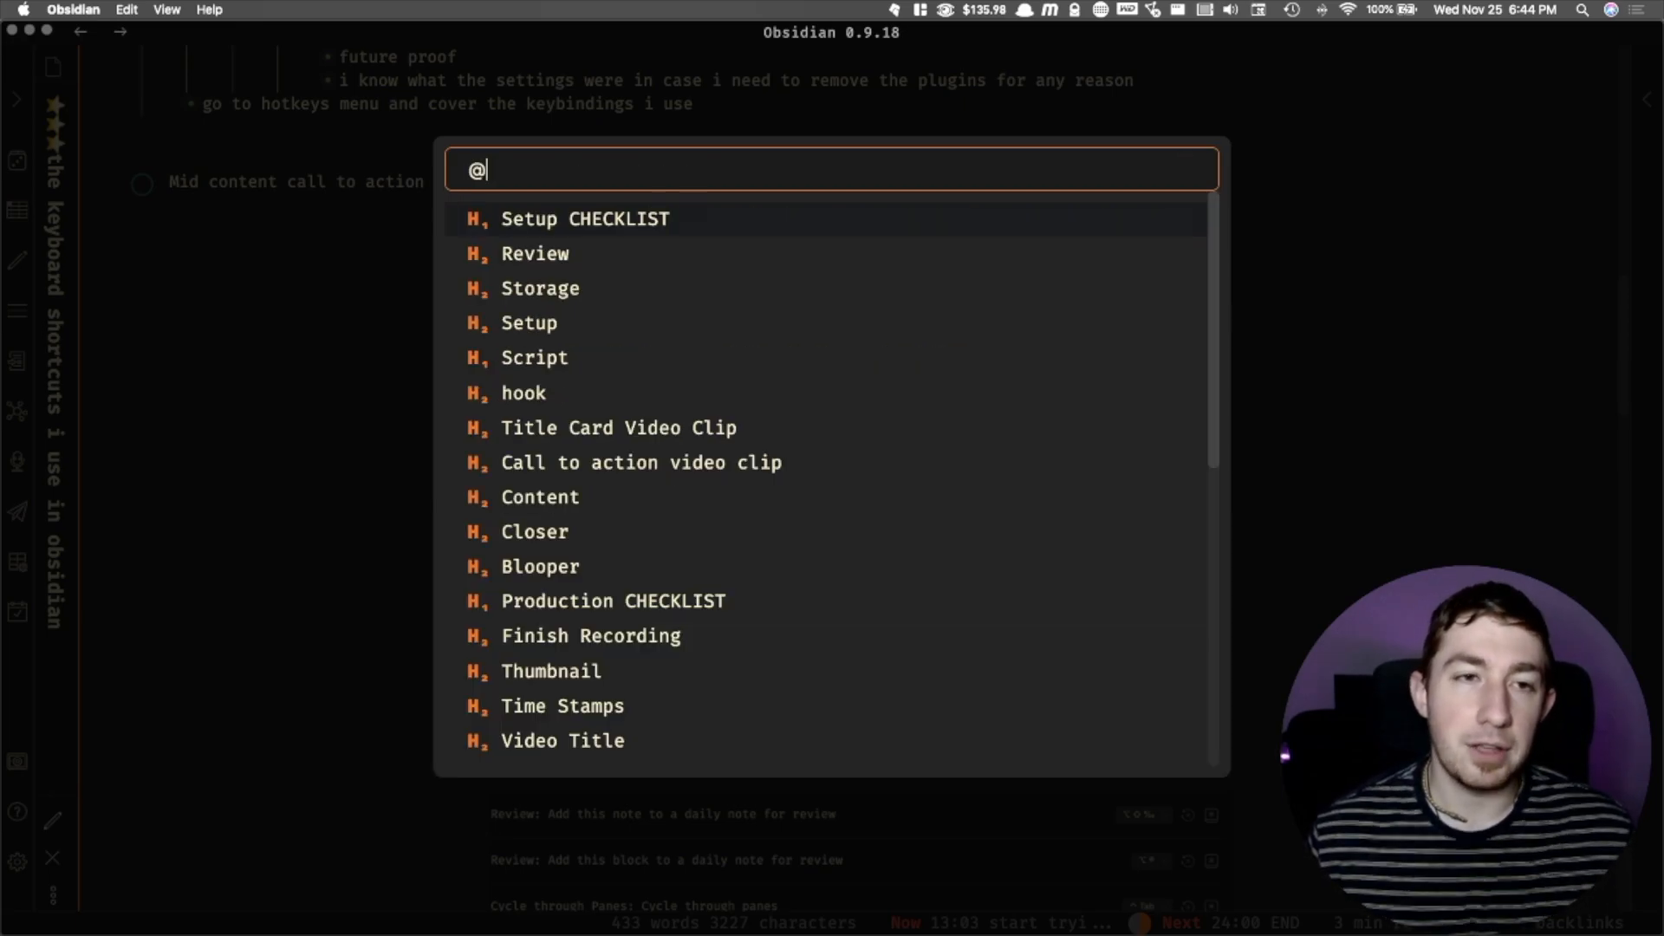
key("Up")
key("Down")
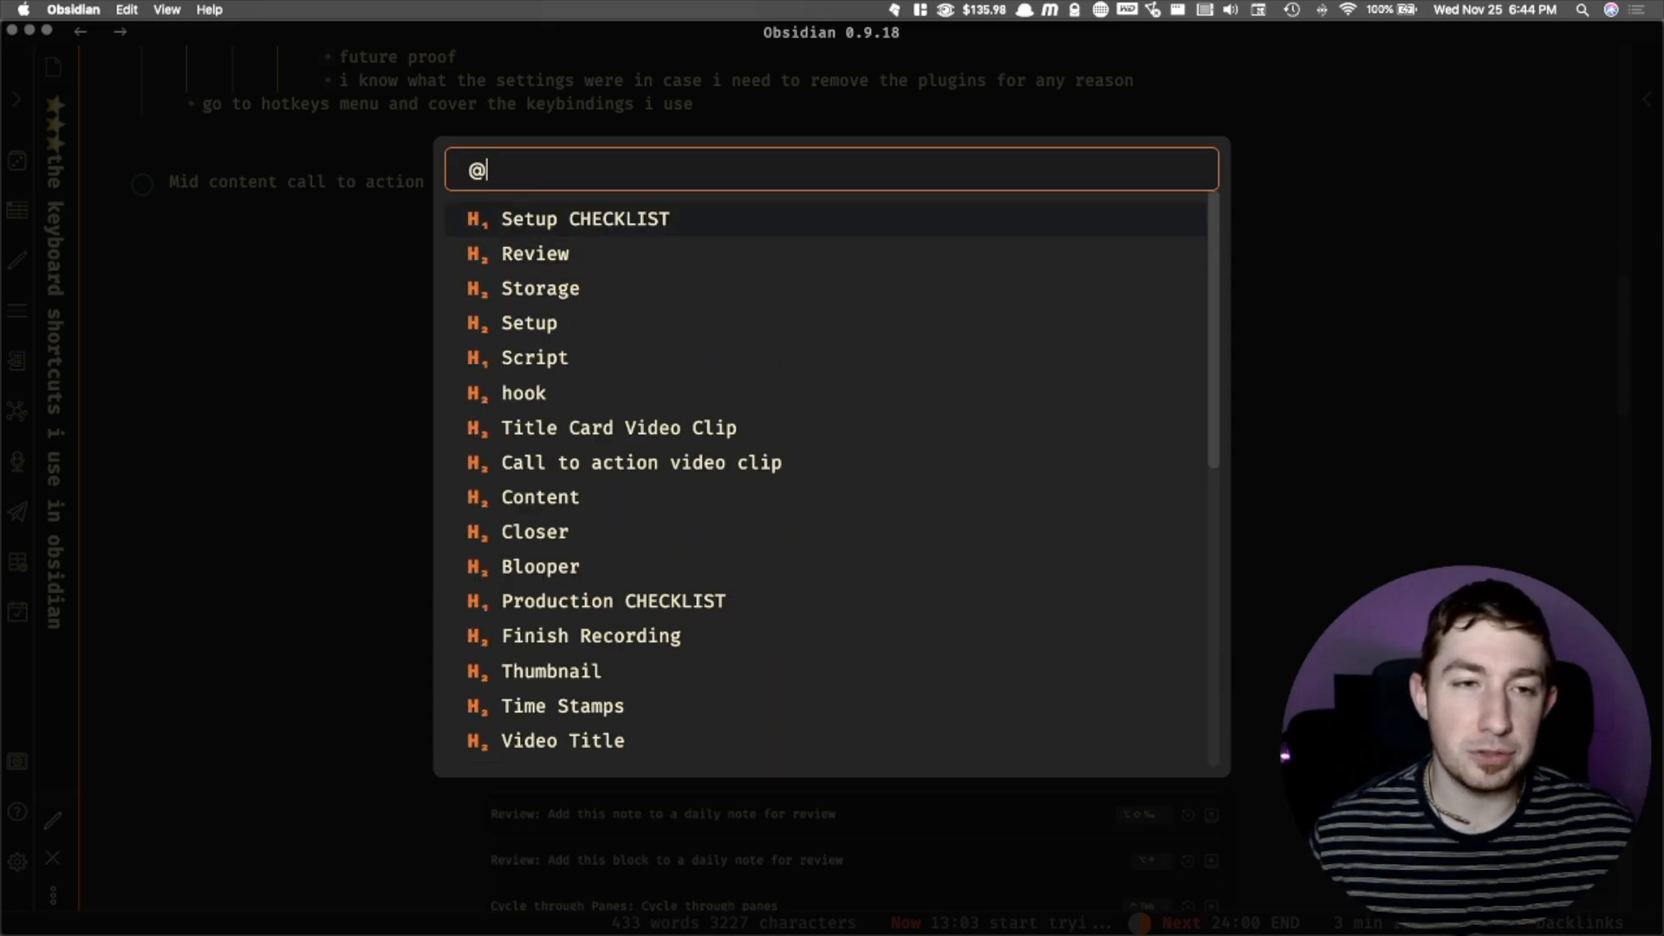
key("Up")
key("Up")
key("Up")
key("Up")
key("Up")
key("Up")
key("Up")
key("Up")
key("Up")
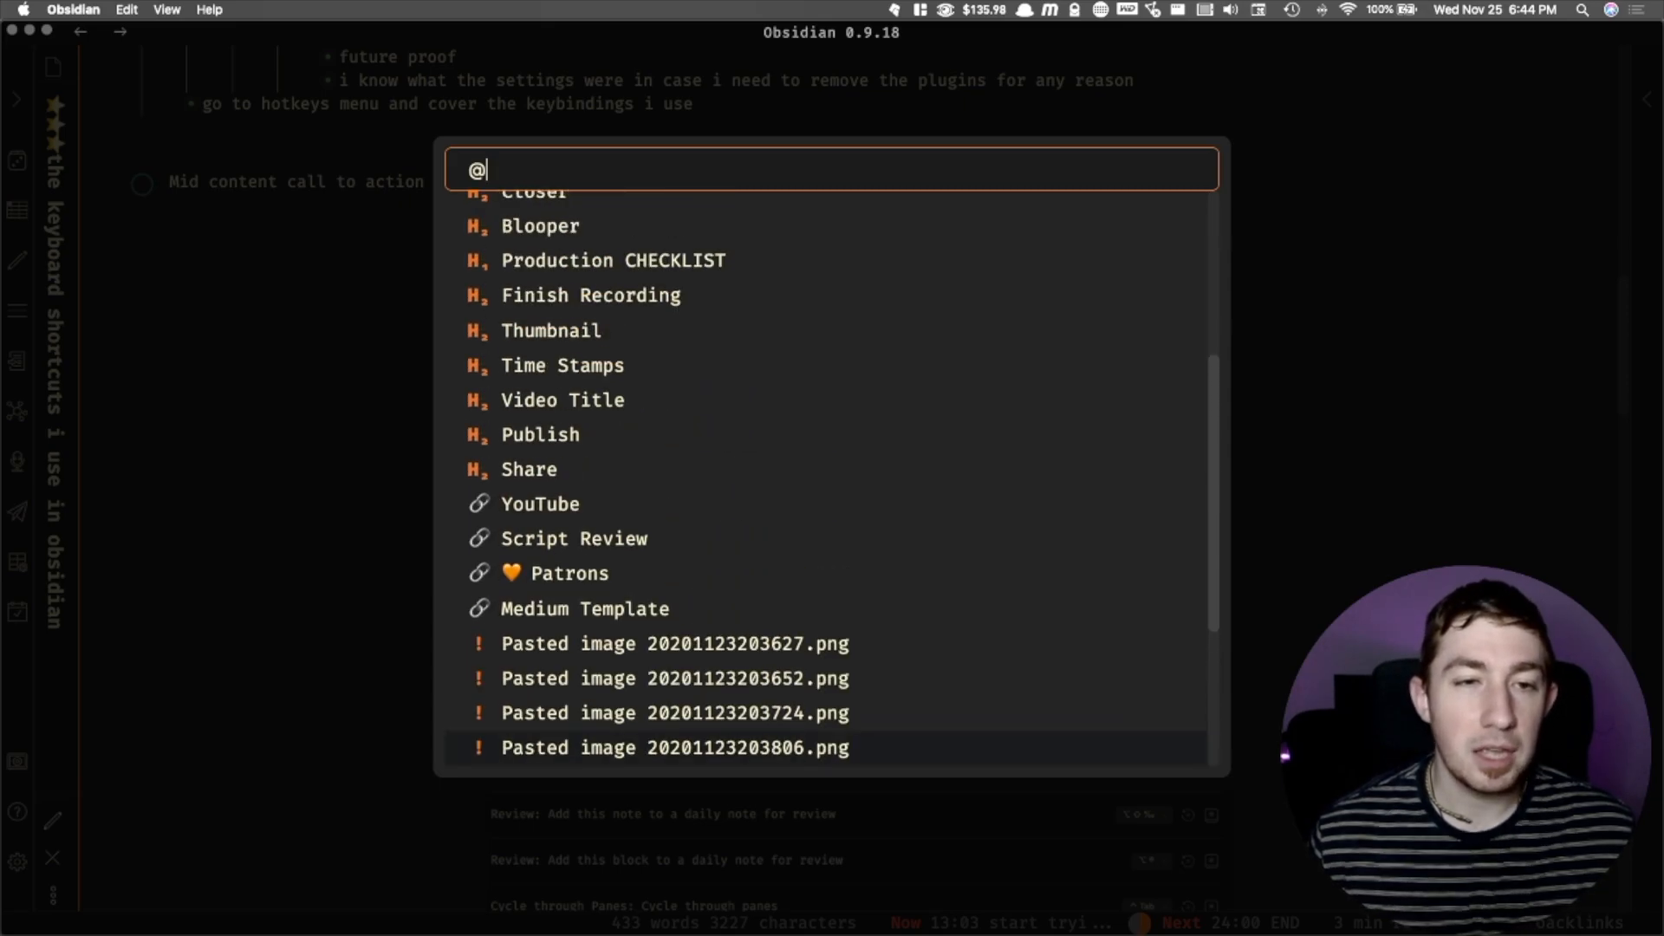
key("Up")
key("Up")
key("Up")
key("Up")
key("Up")
key("Up")
key("Escape")
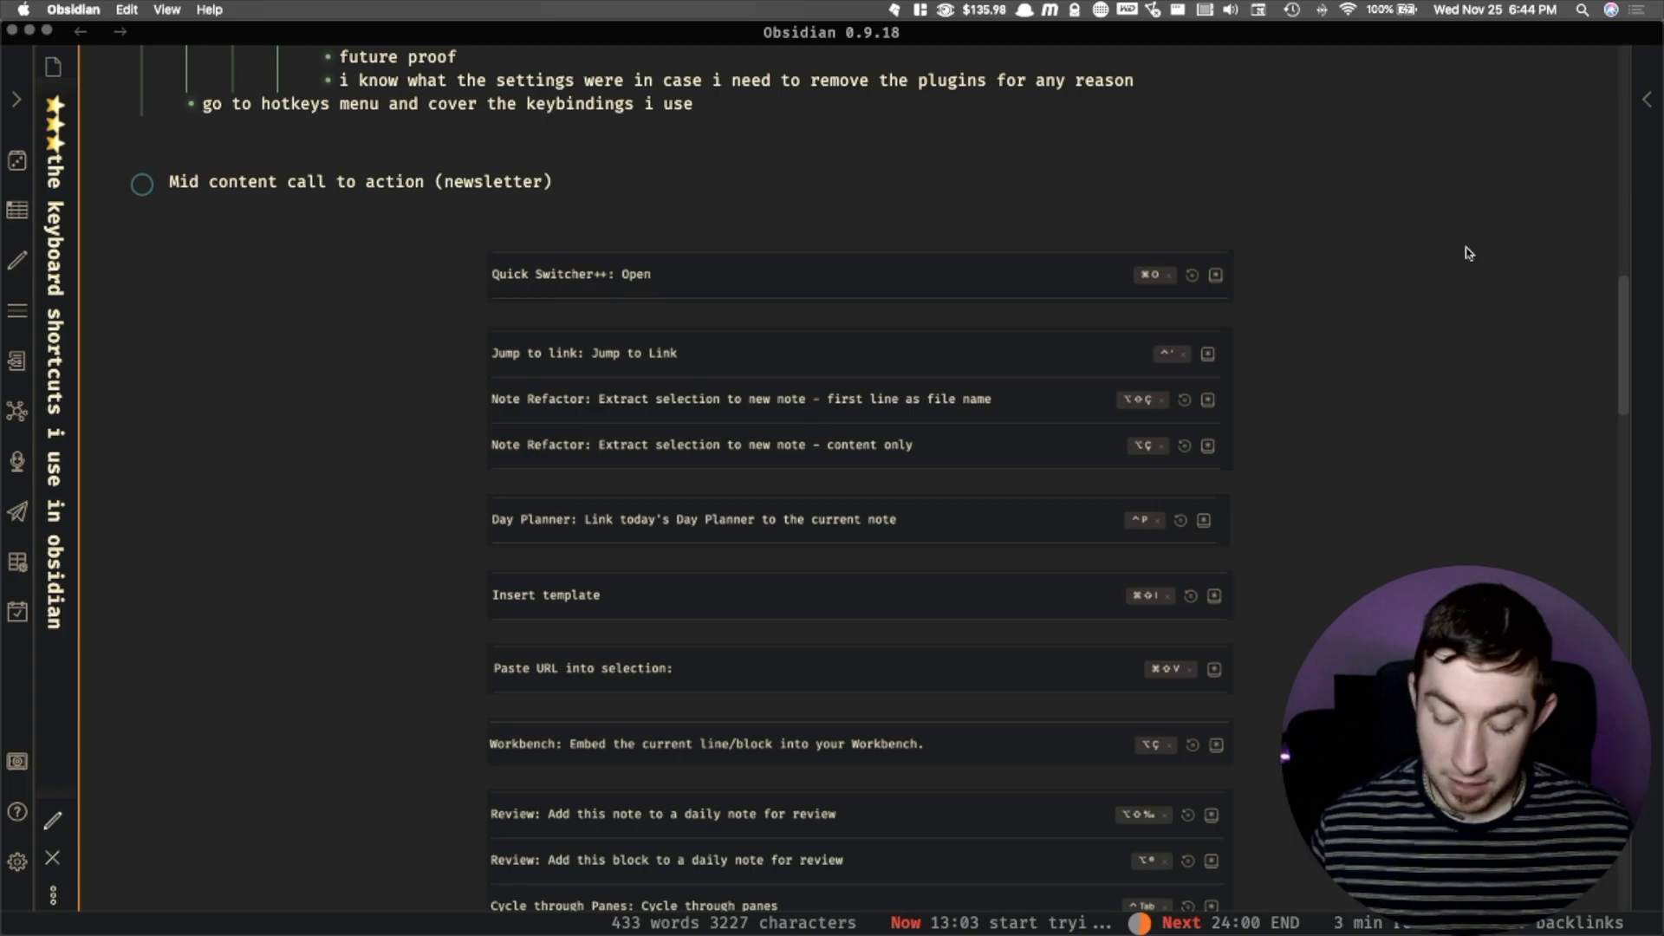
key("super+o")
type("adhd")
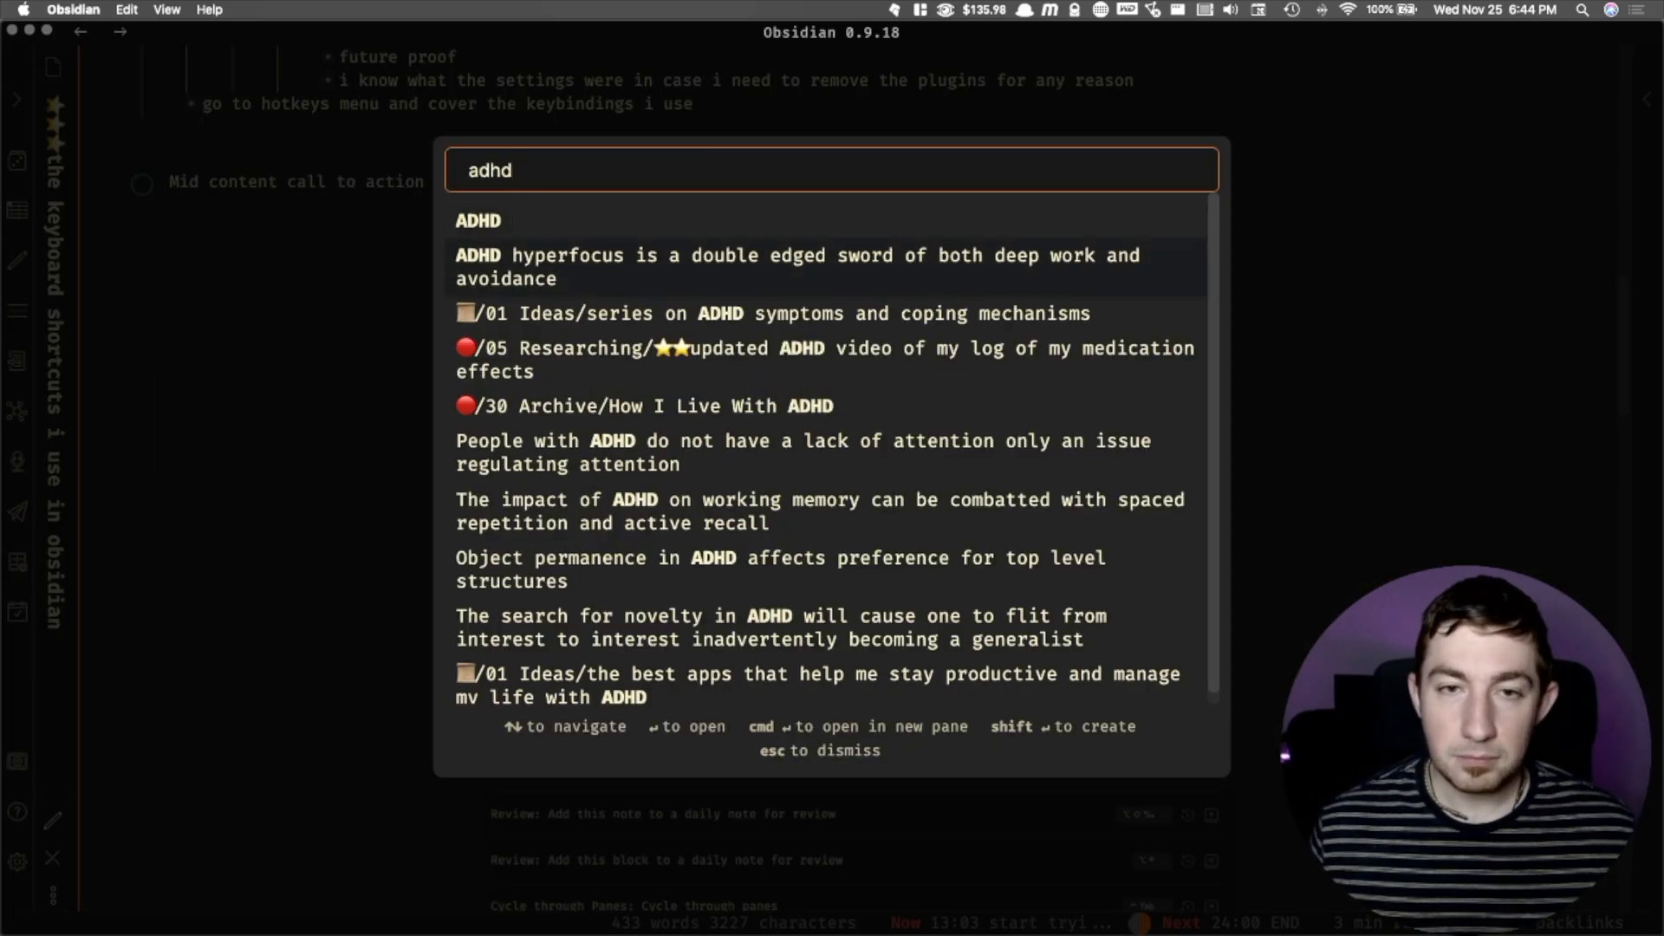
key("super+Return")
scroll(1291, 413, "down", 10)
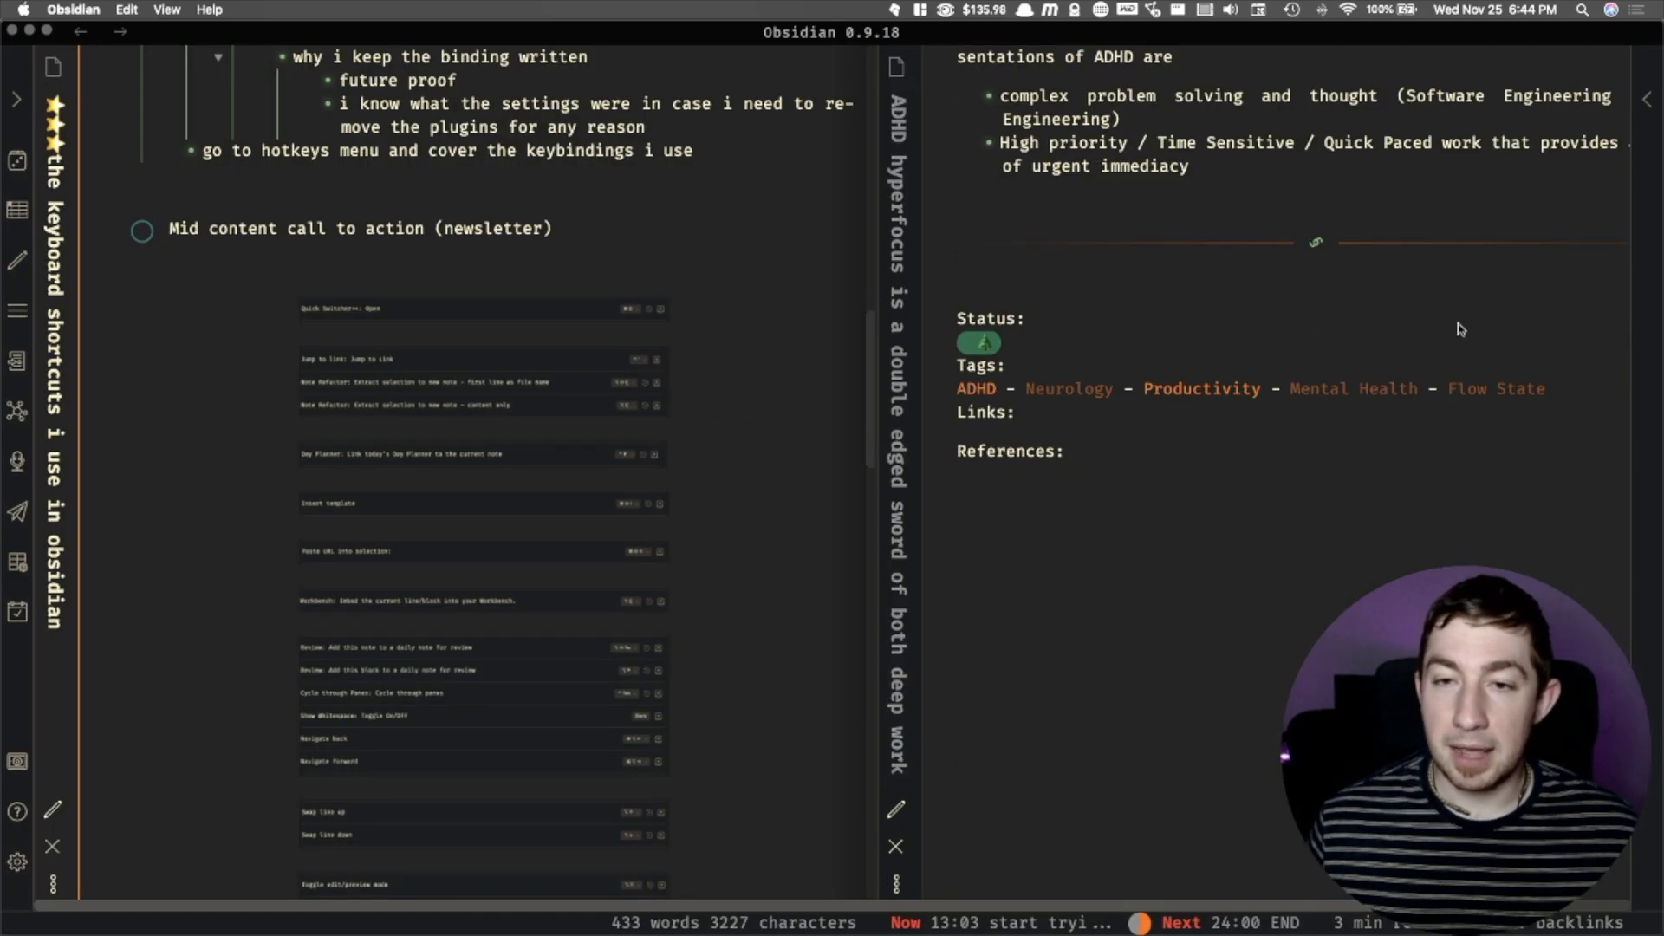
scroll(1291, 412, "up", 2)
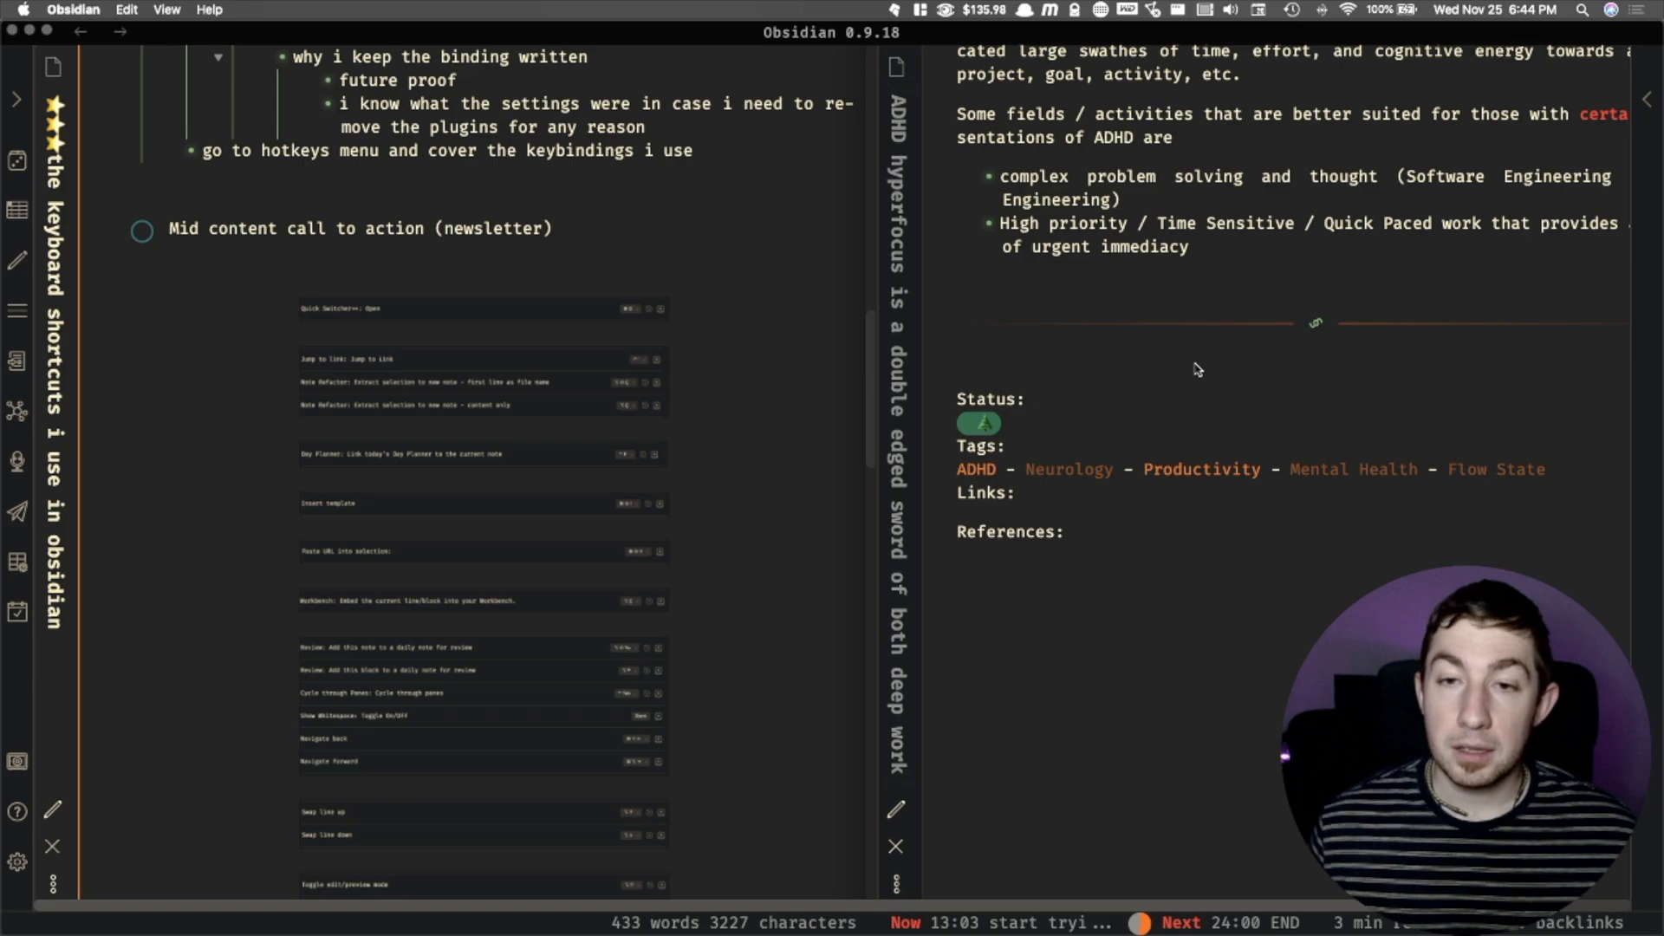
left_click(1481, 275)
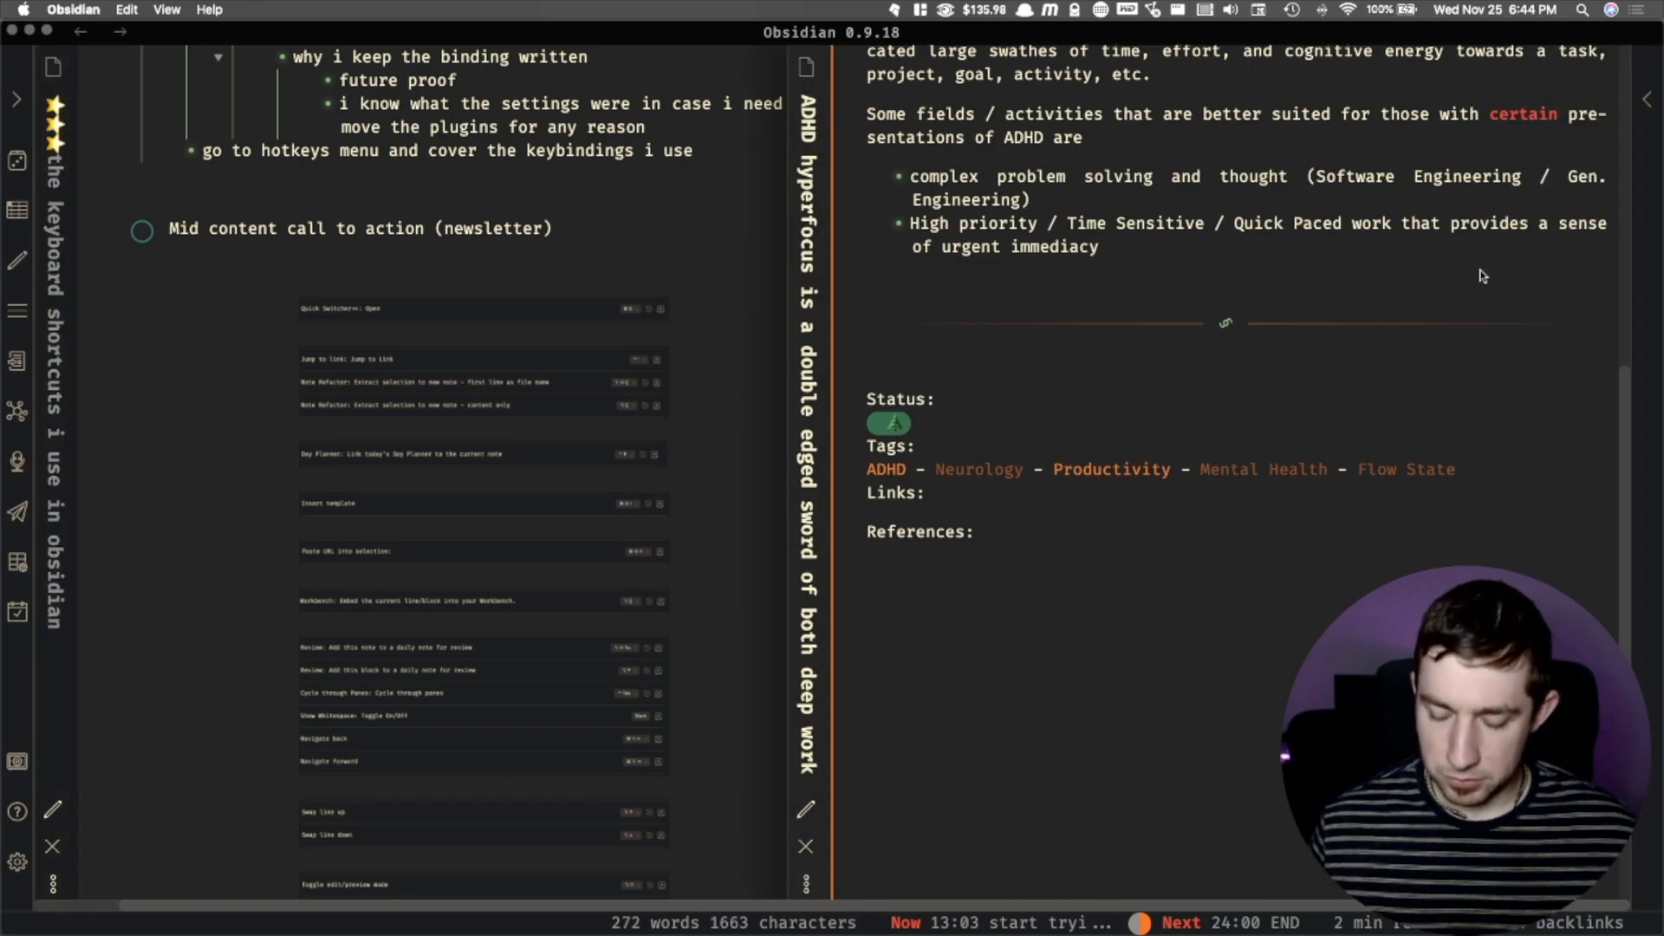
key("ctrl+;")
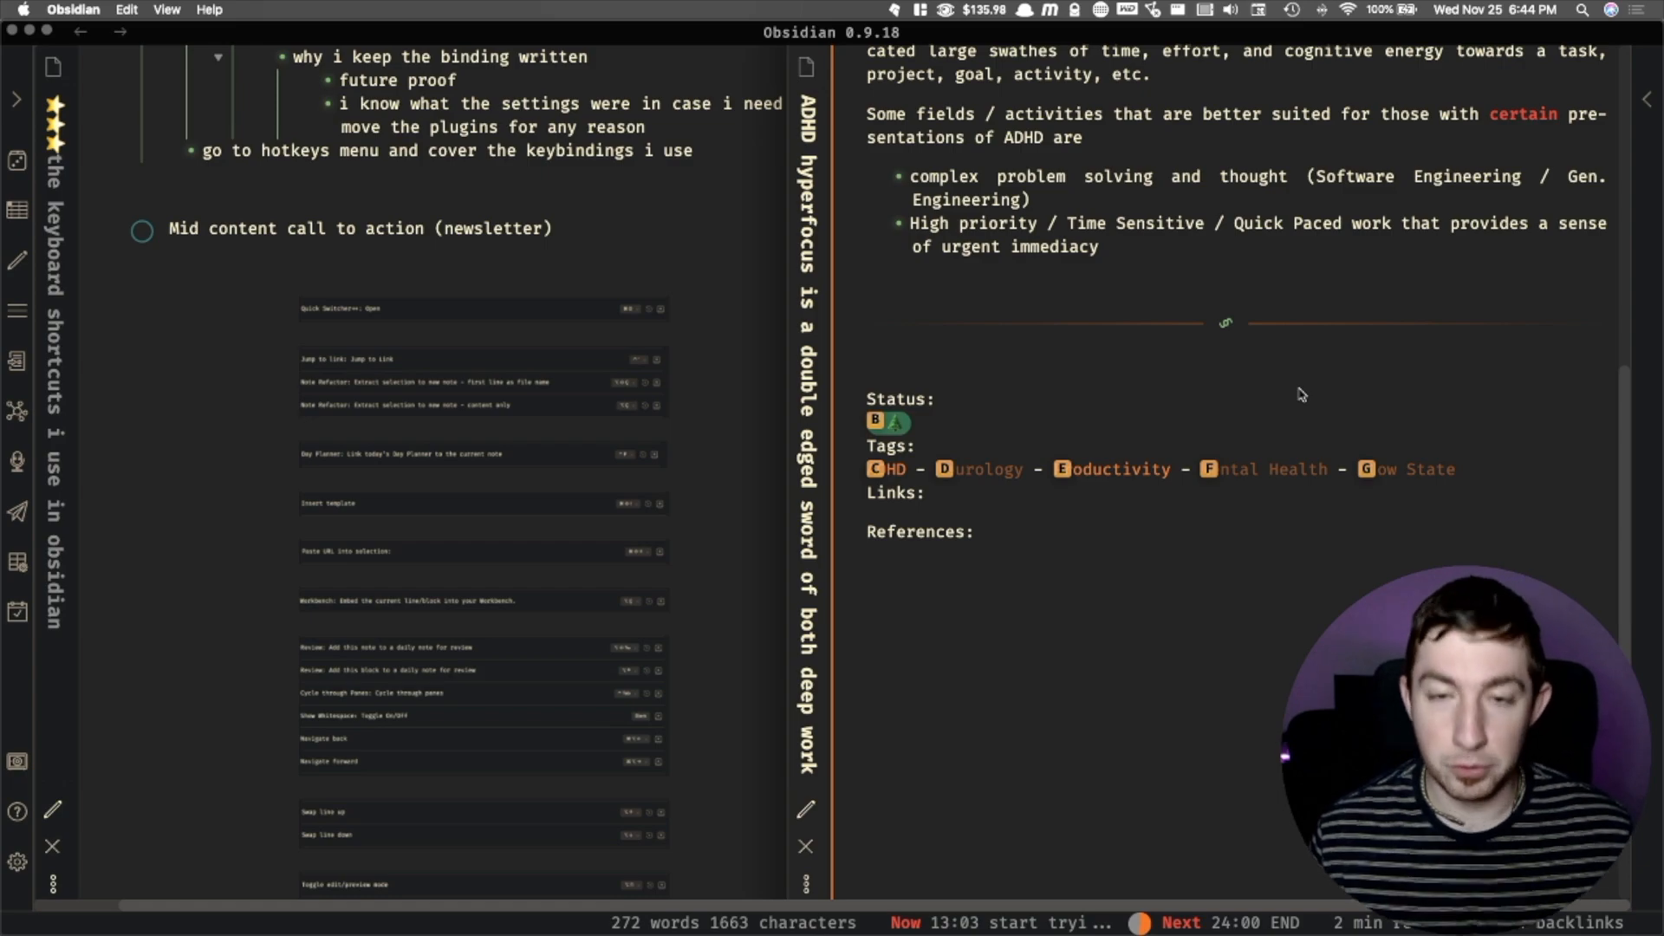
key("Return")
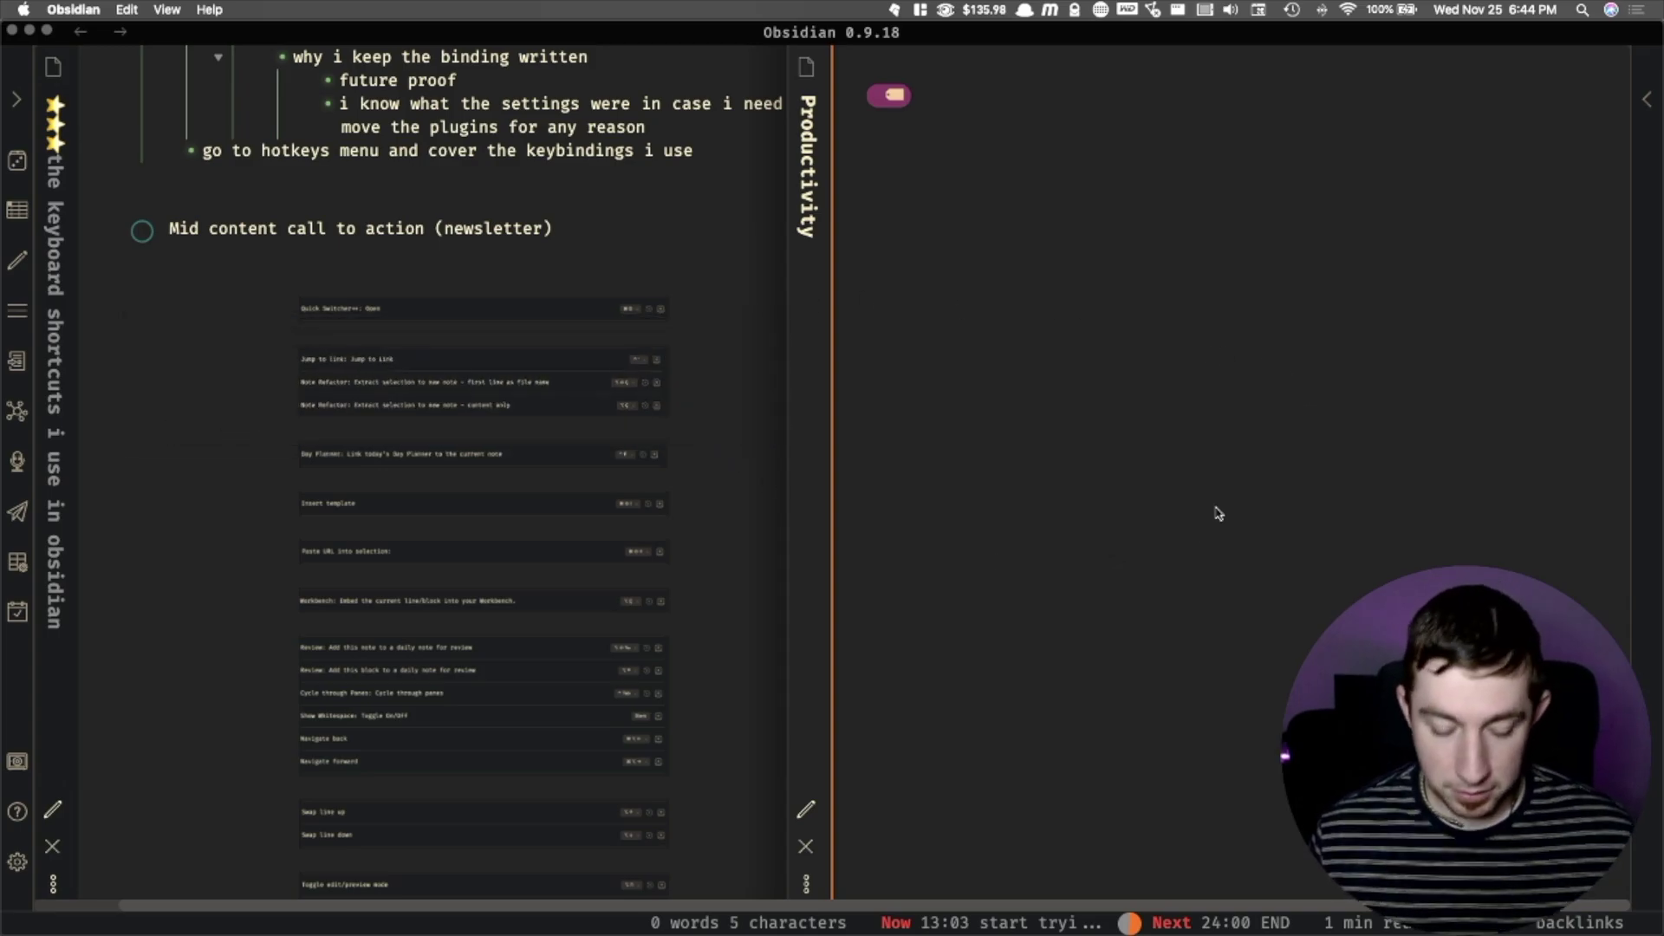
key("super+w")
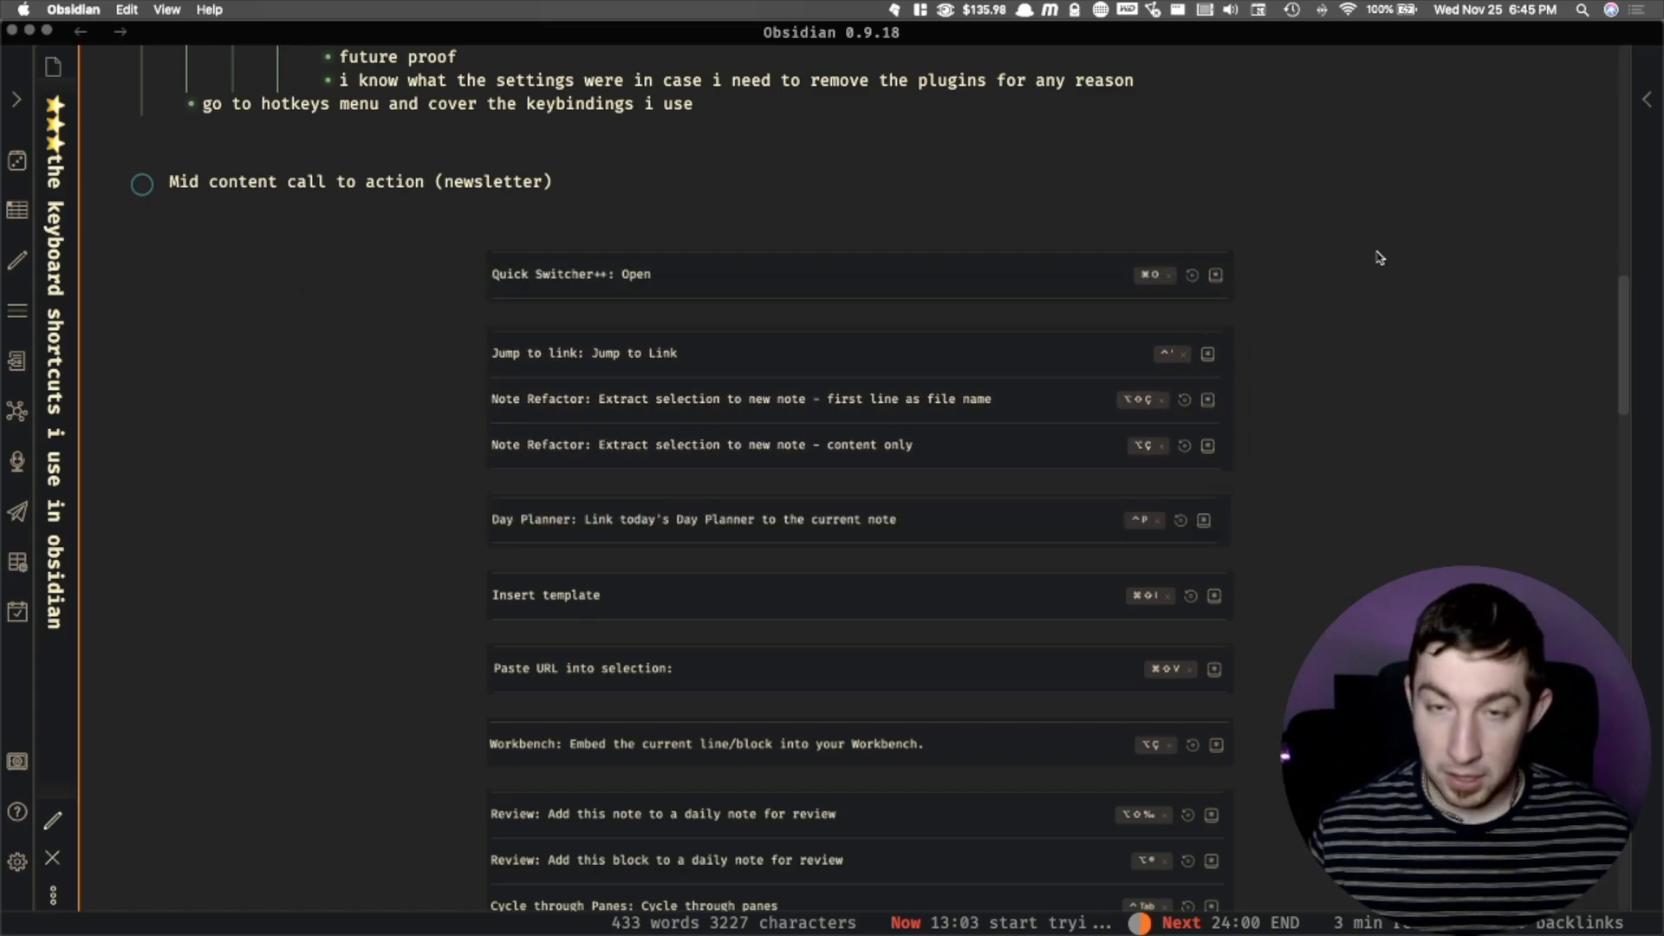
Open the Spaced Repetition note in a new pane in source editing view.
key("super+o")
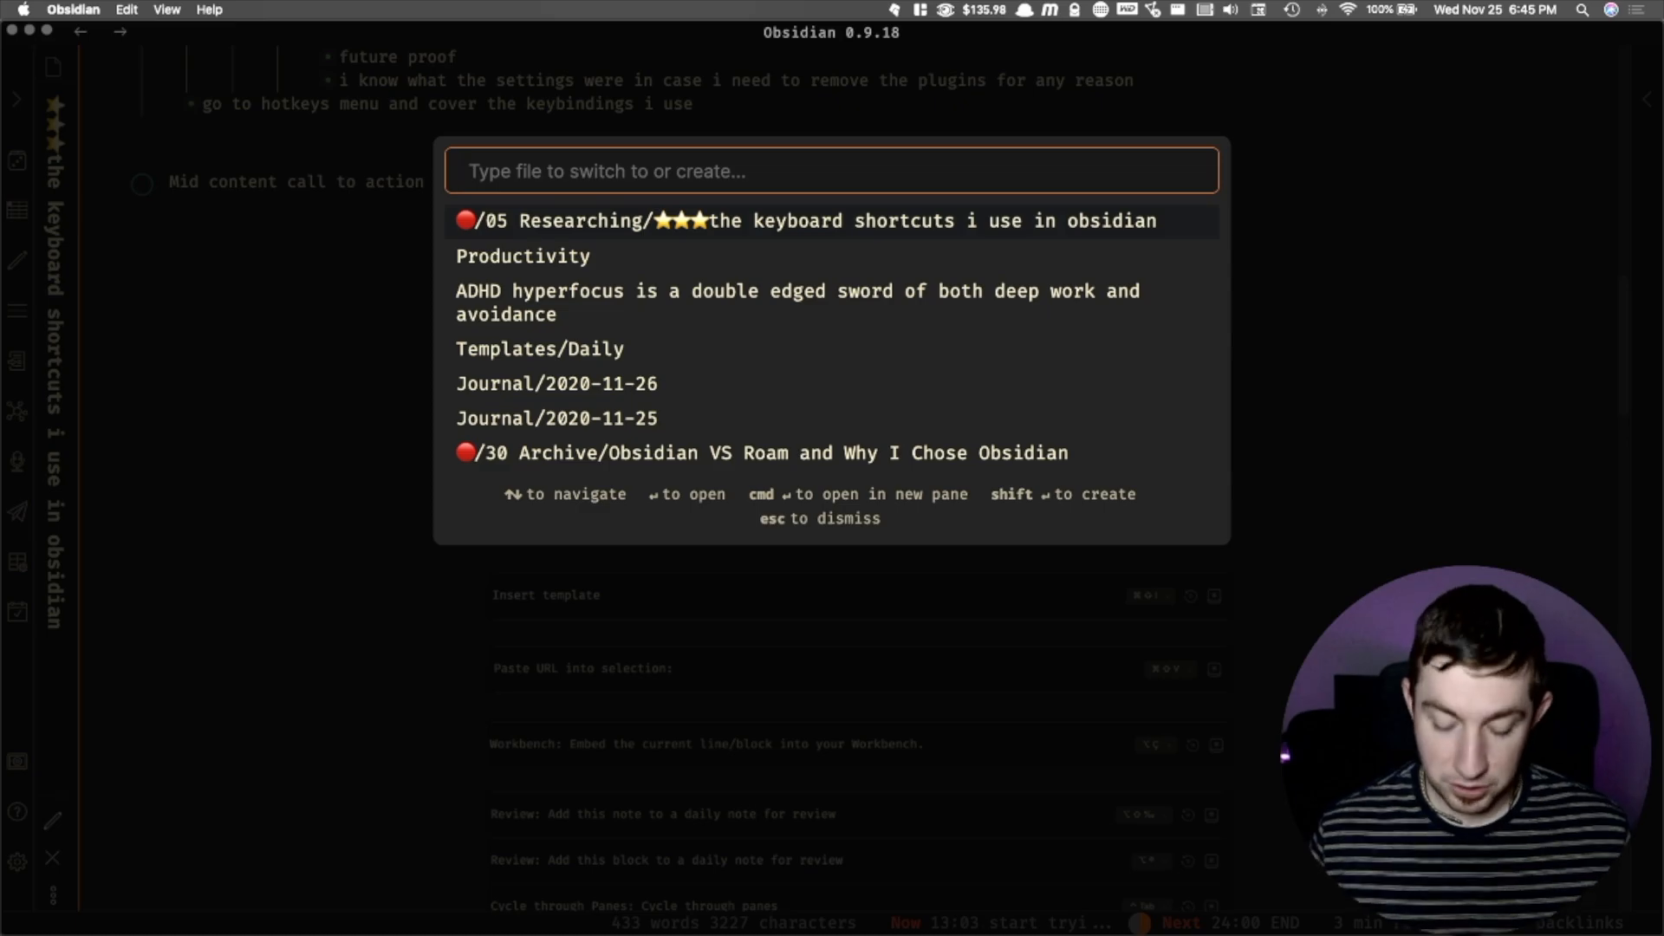
type("spaced")
key("super+Return")
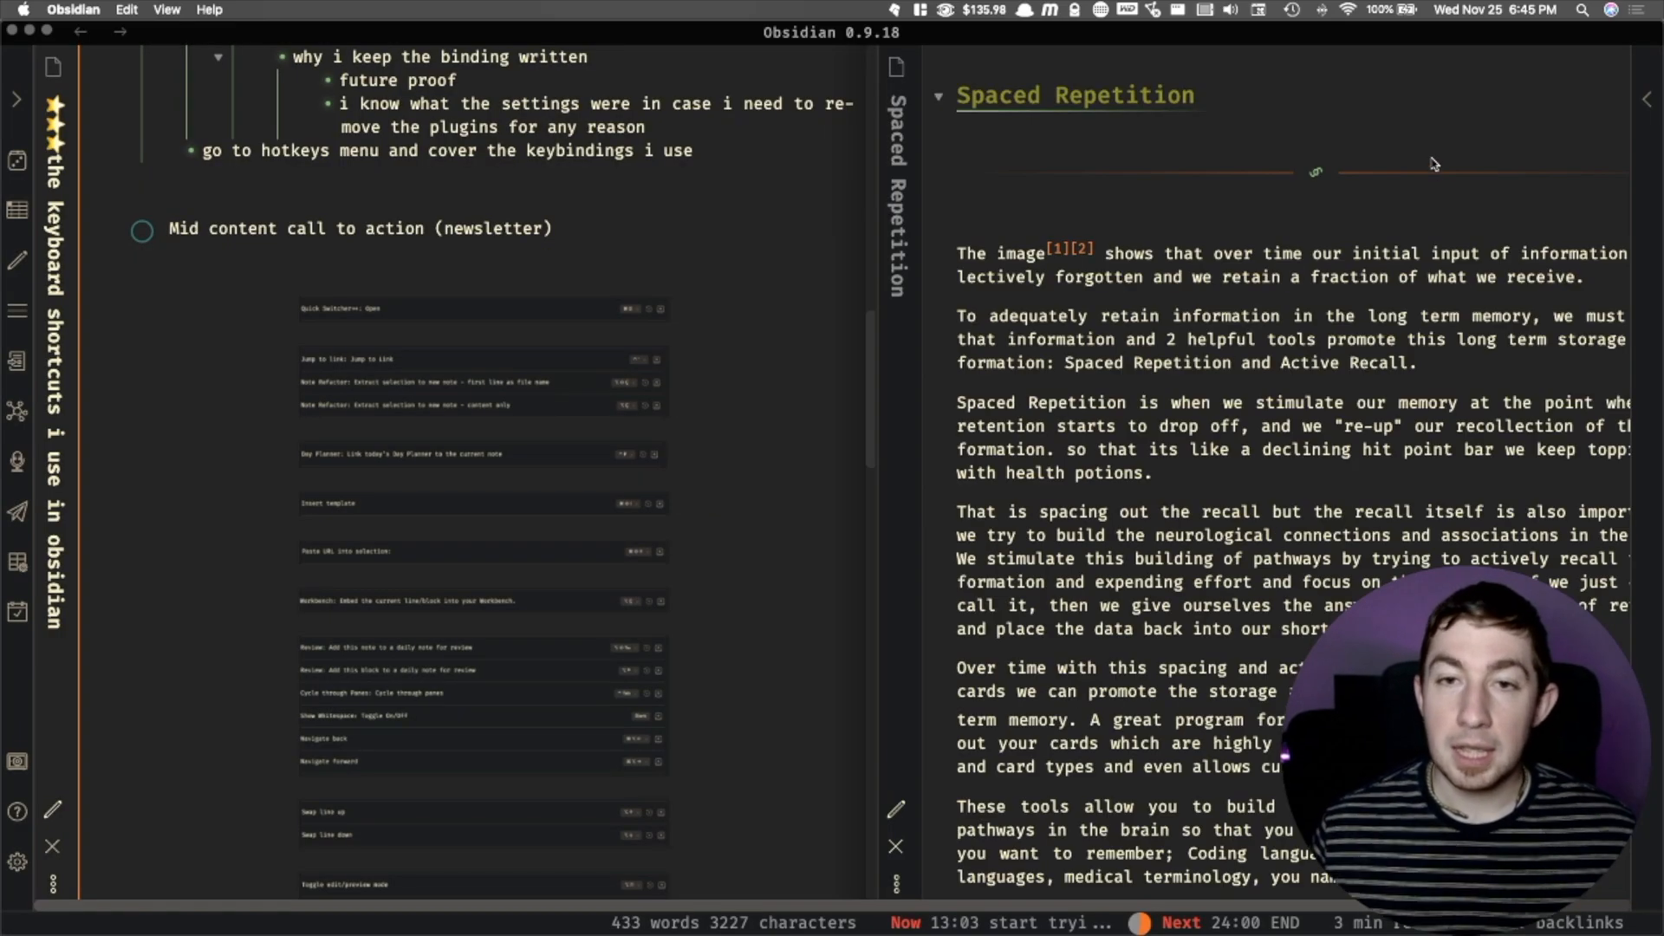
scroll(1434, 164, "down", 10)
scroll(1387, 219, "up", 3)
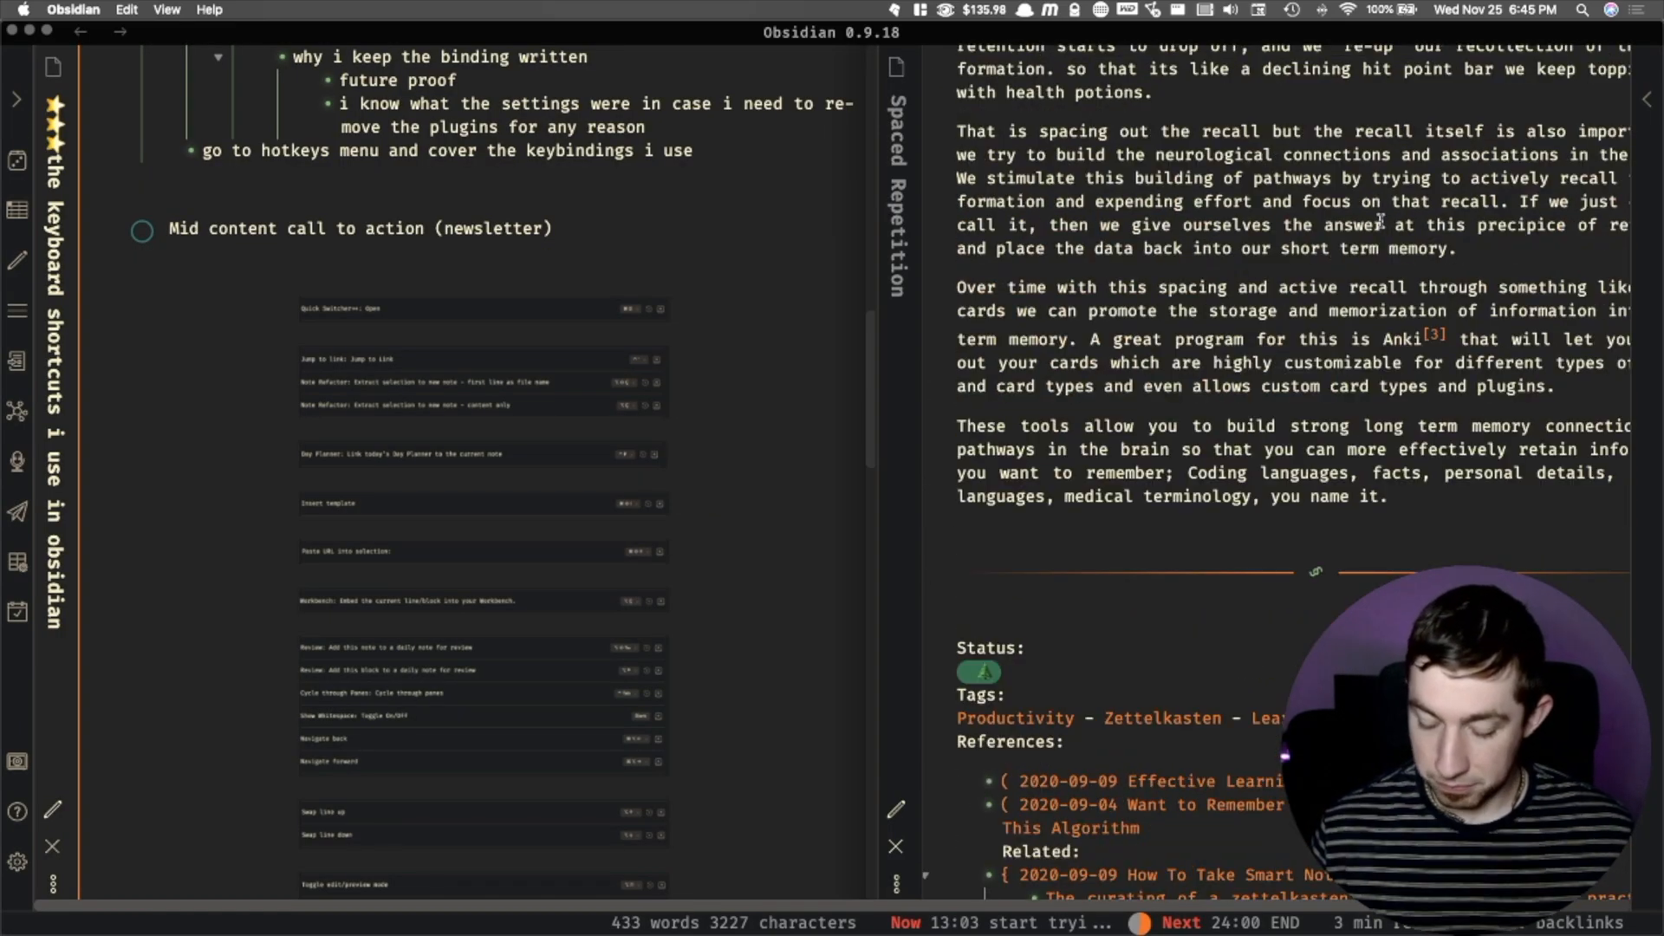
key("super+e")
key("super+e")
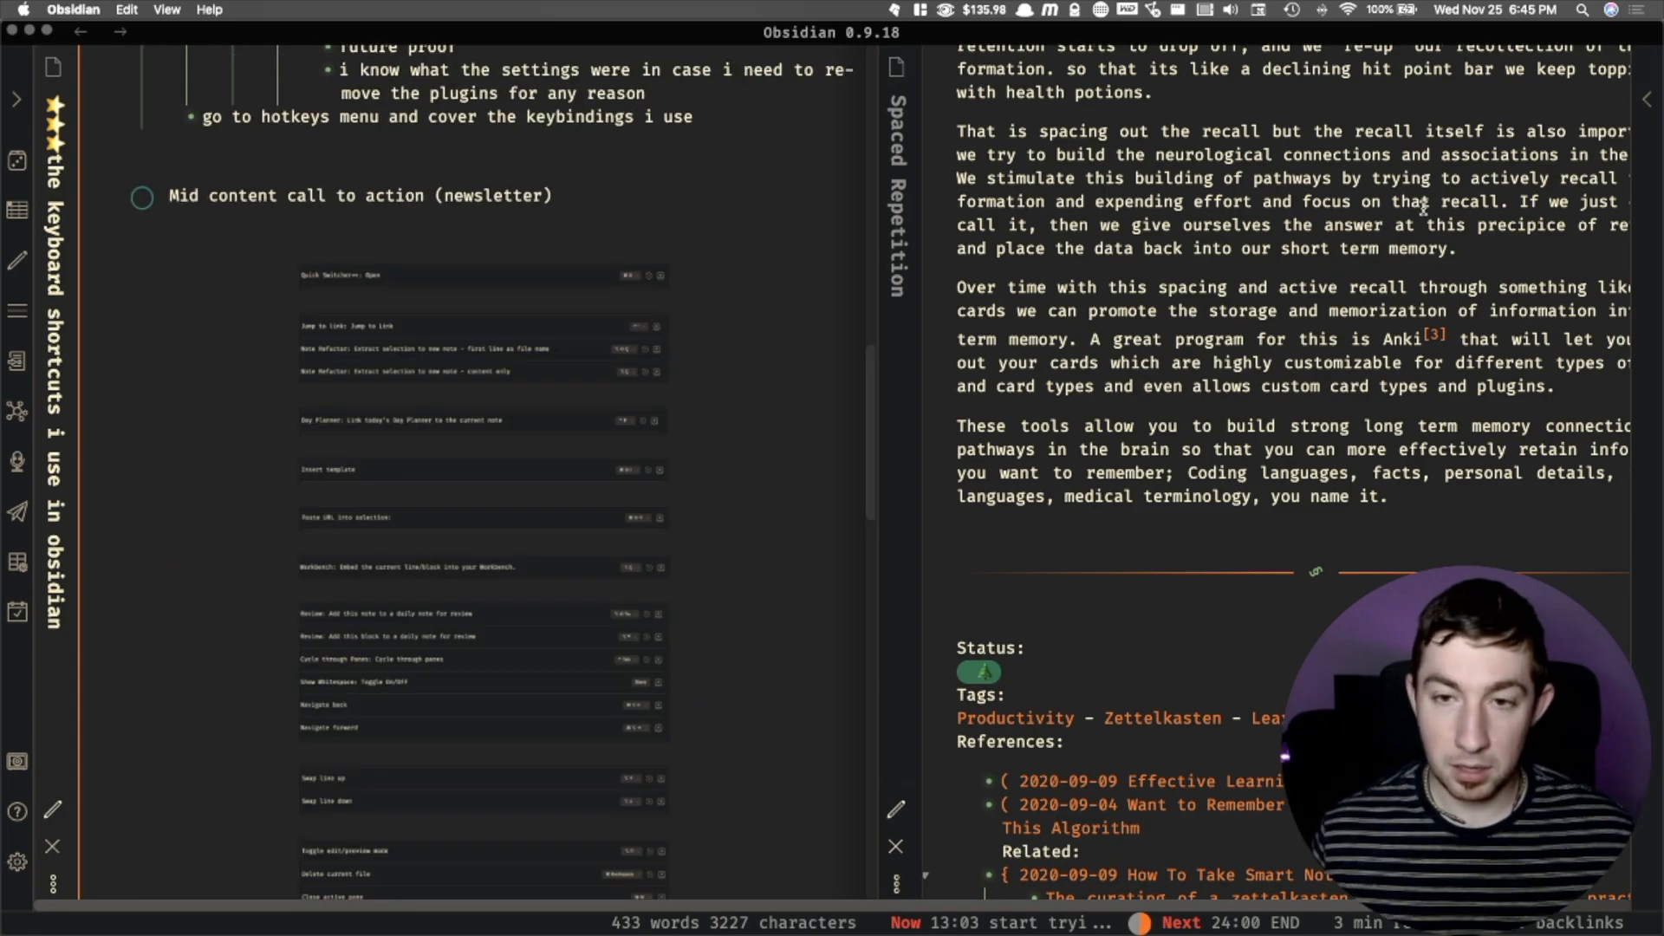
key("super+e")
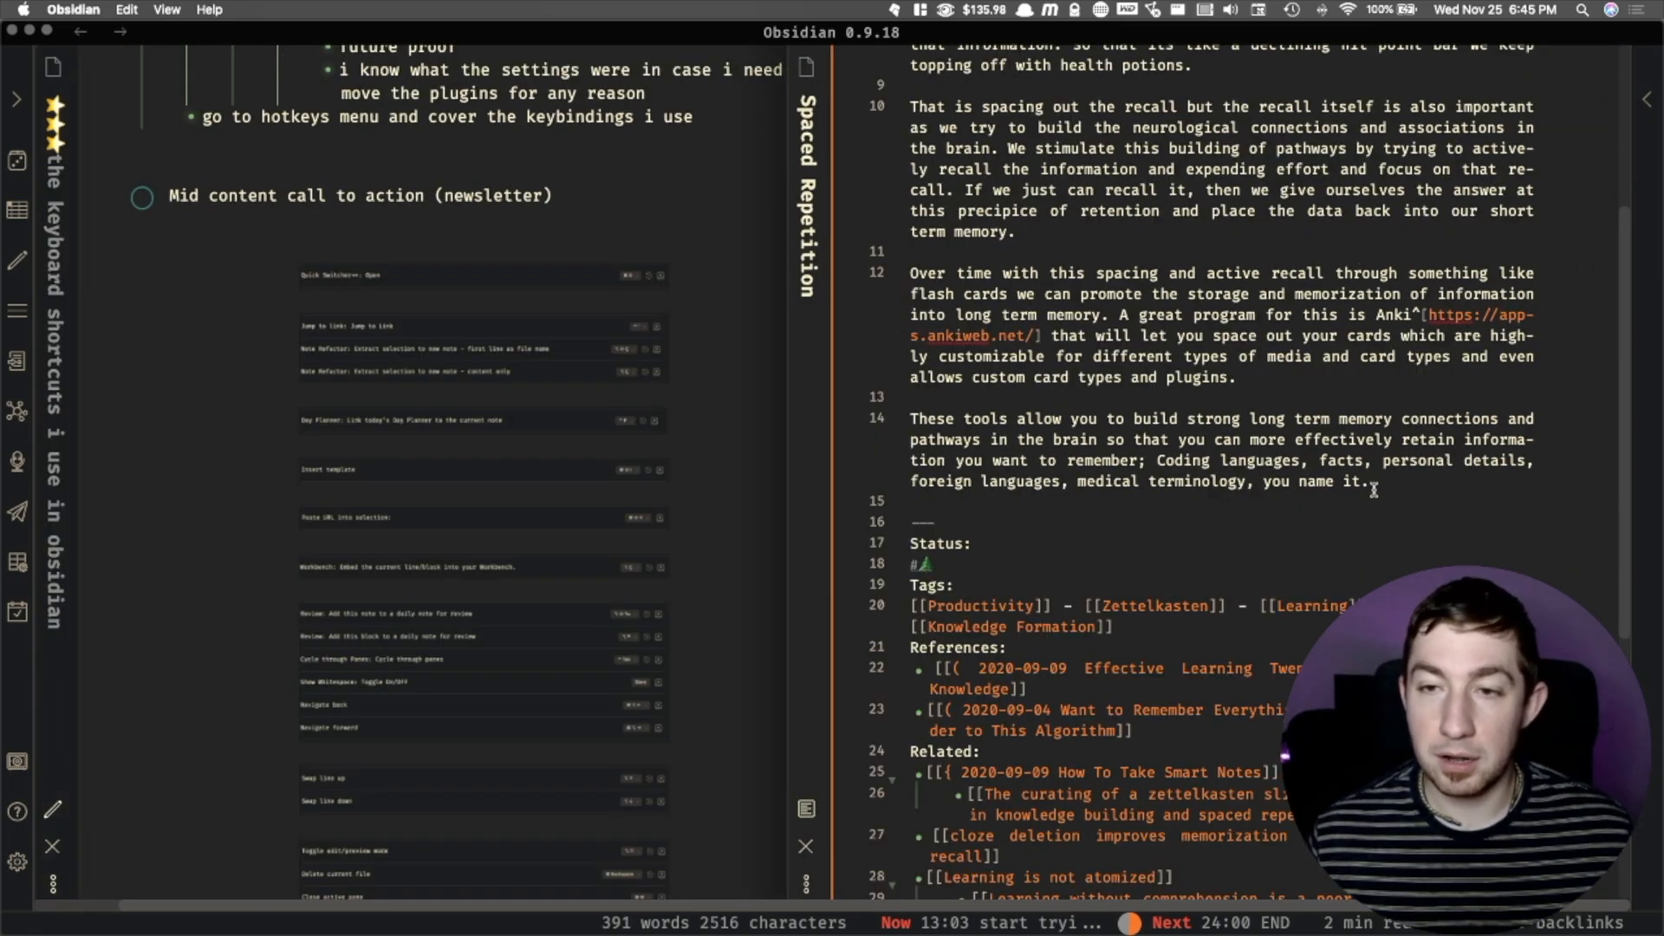
Extract the last paragraph into a new note named 'youtube testing', leaving a link.
left_click_drag(1375, 486, 910, 416)
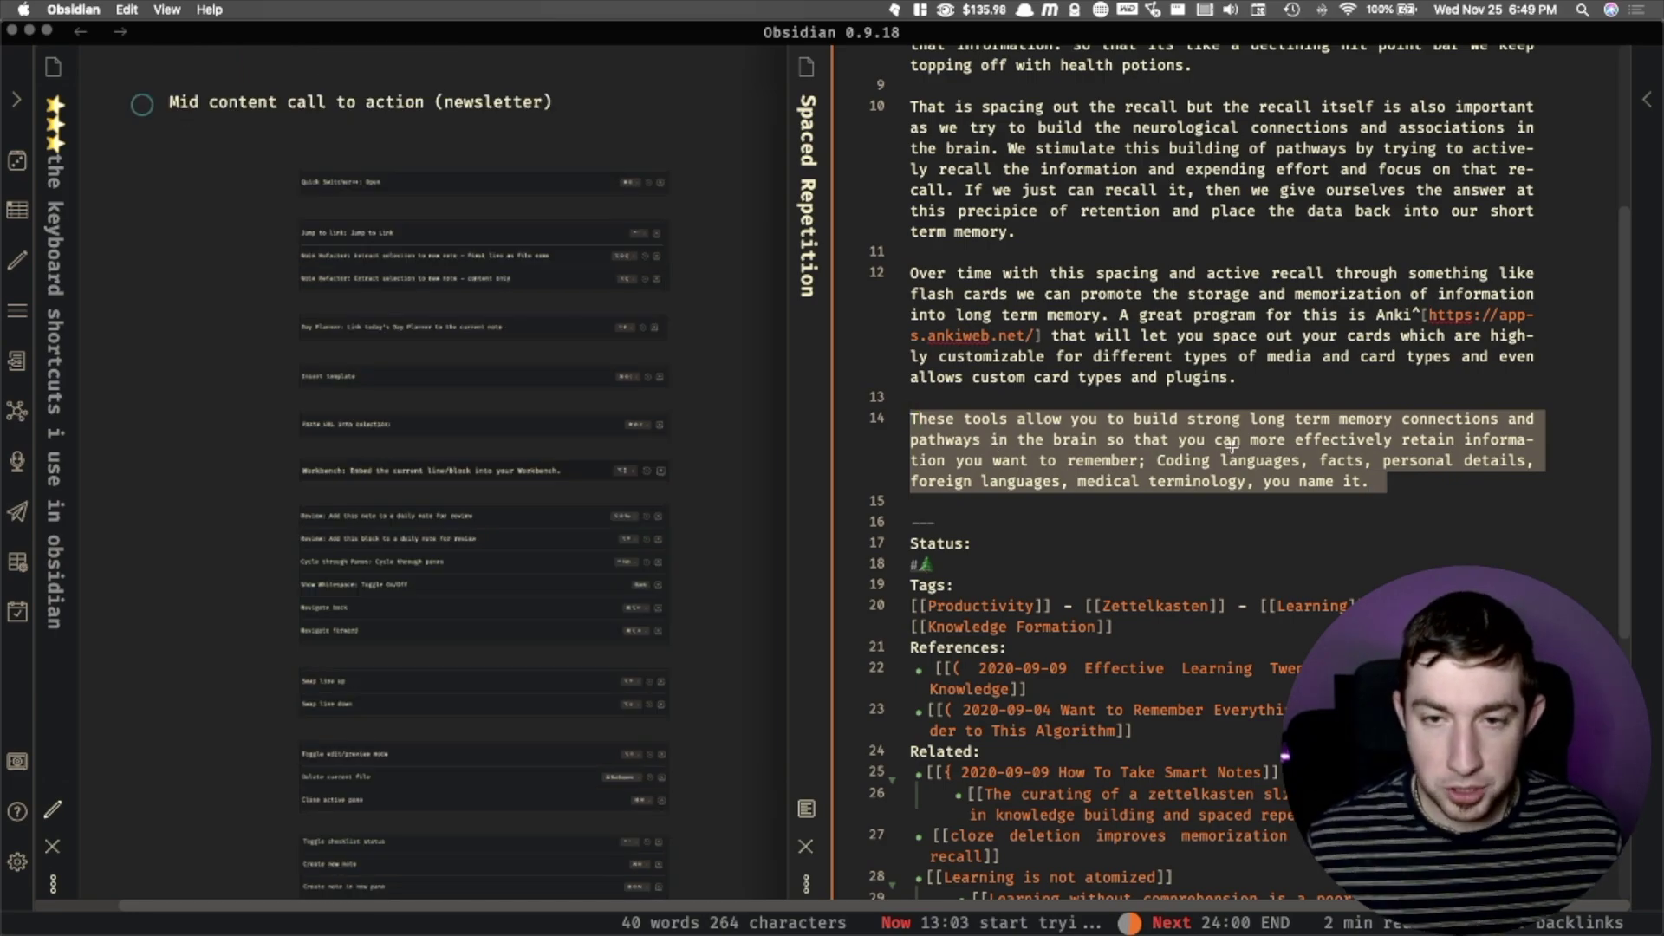
key("super+n")
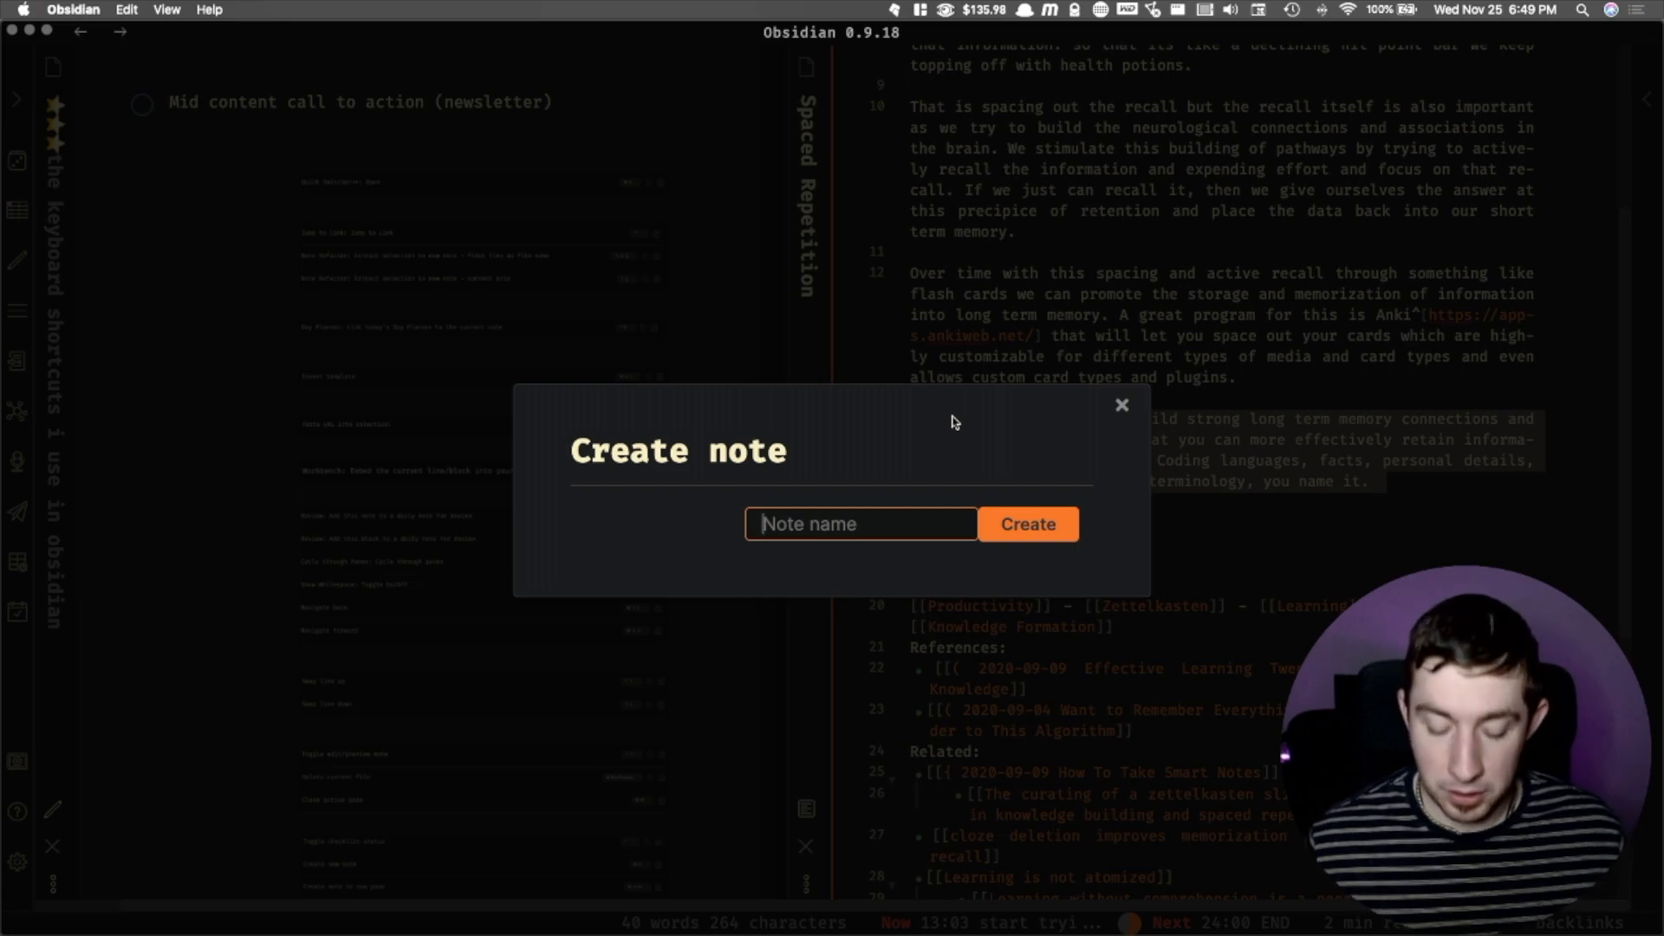
type("youtub")
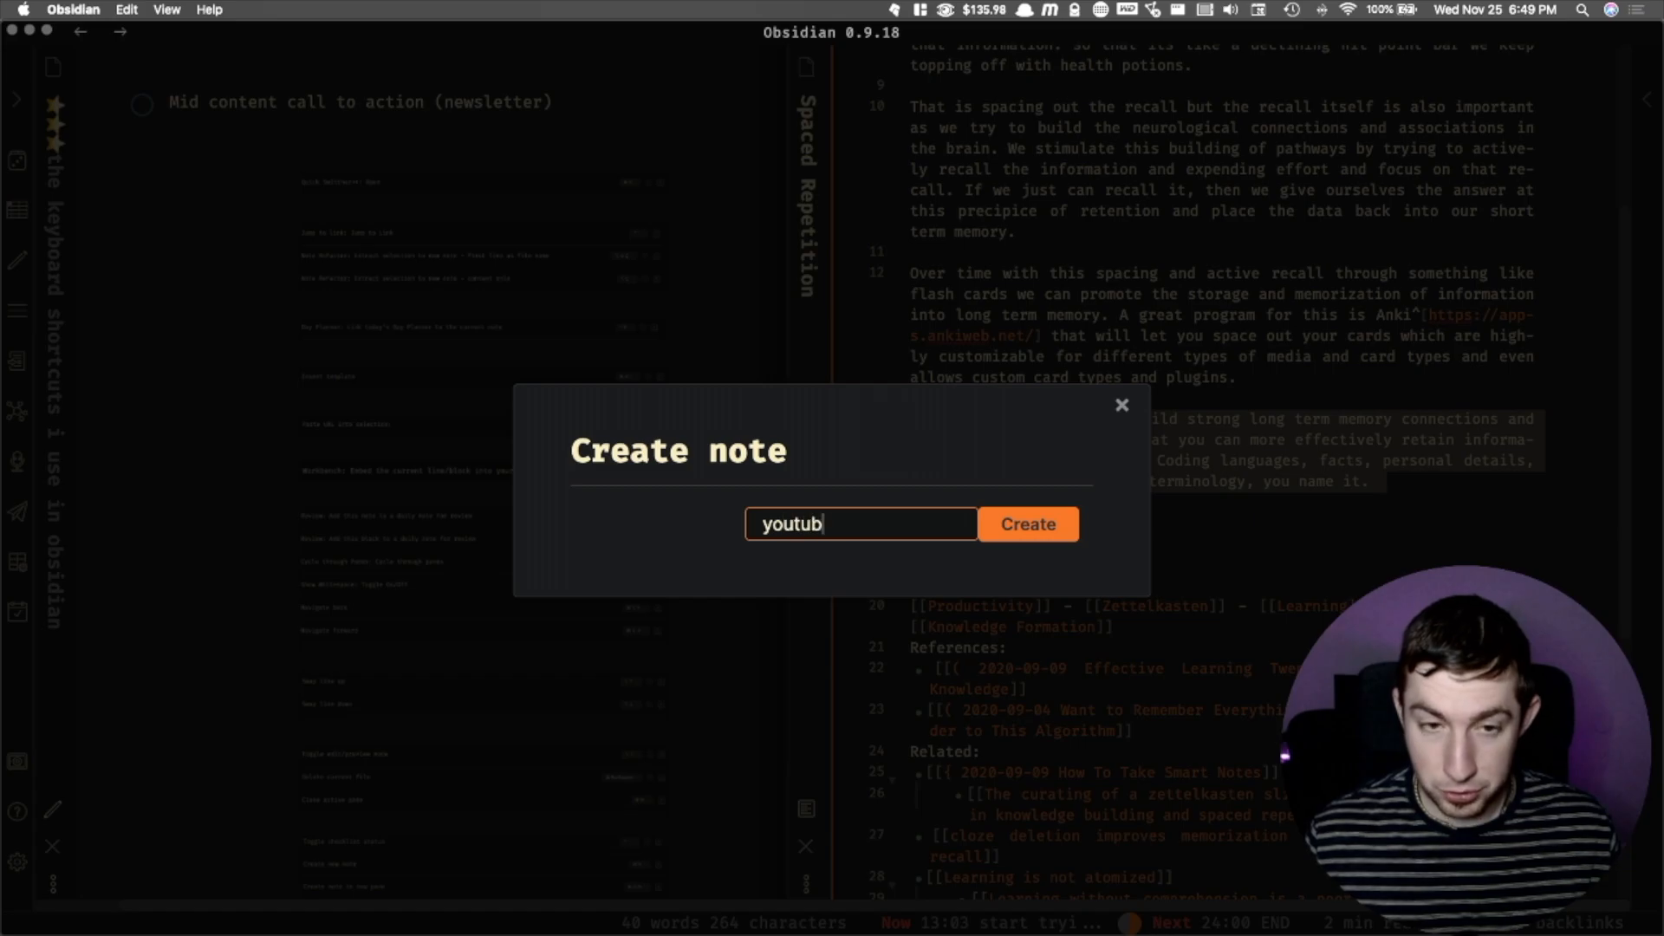
type("e testing")
key("Return")
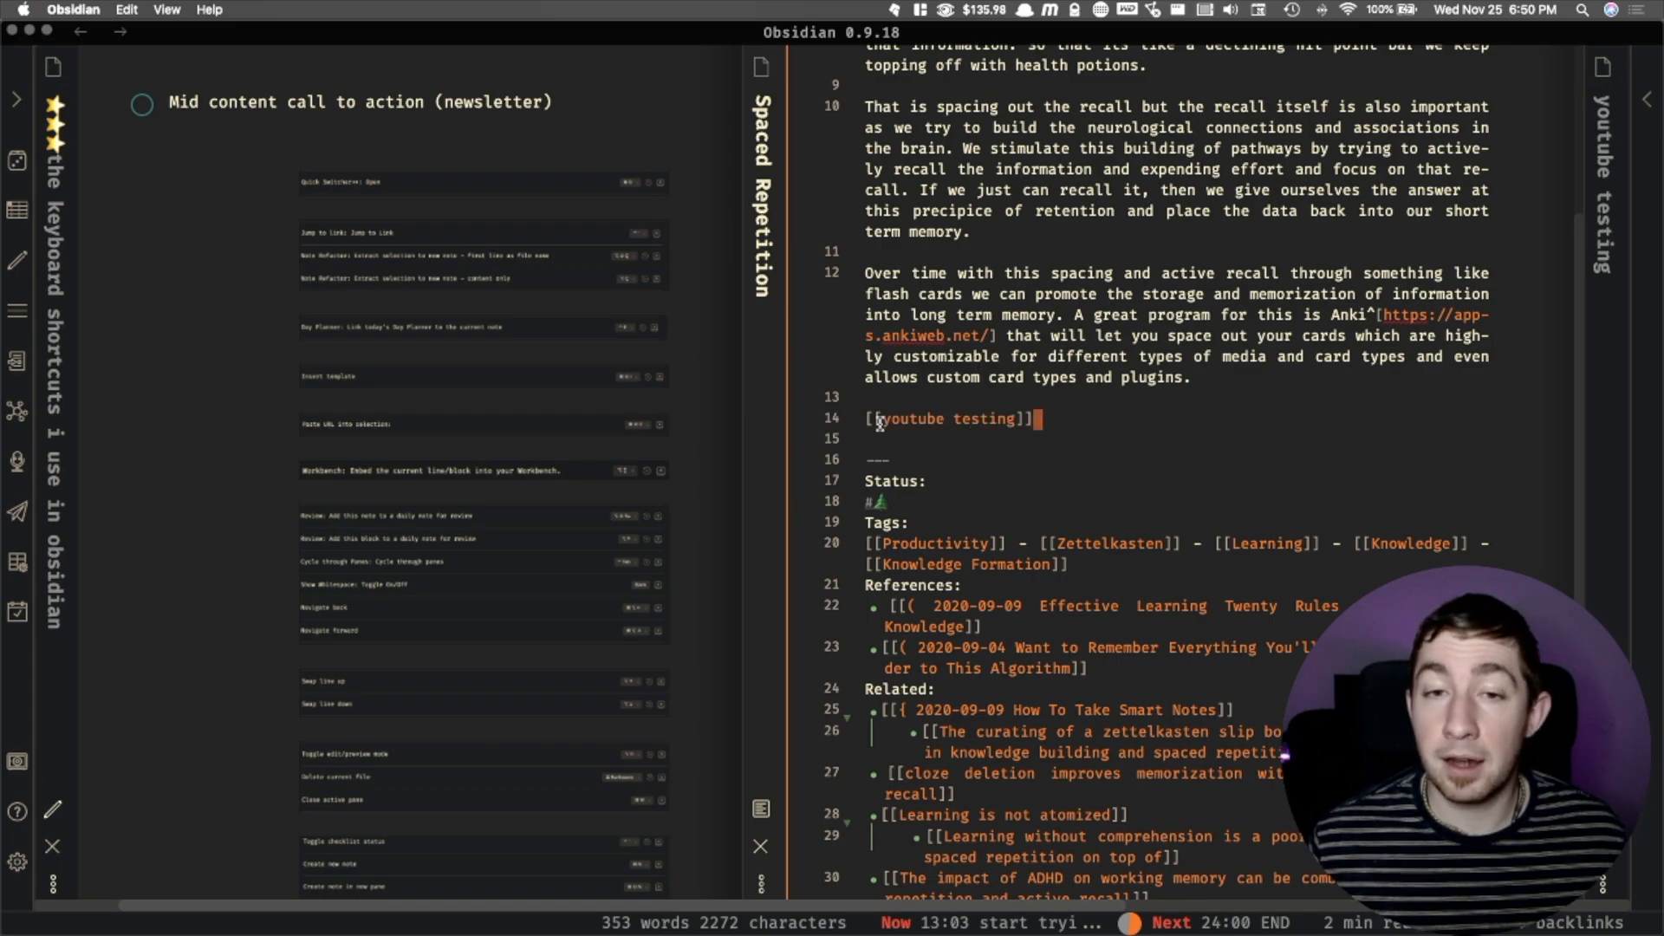
left_click(1601, 182)
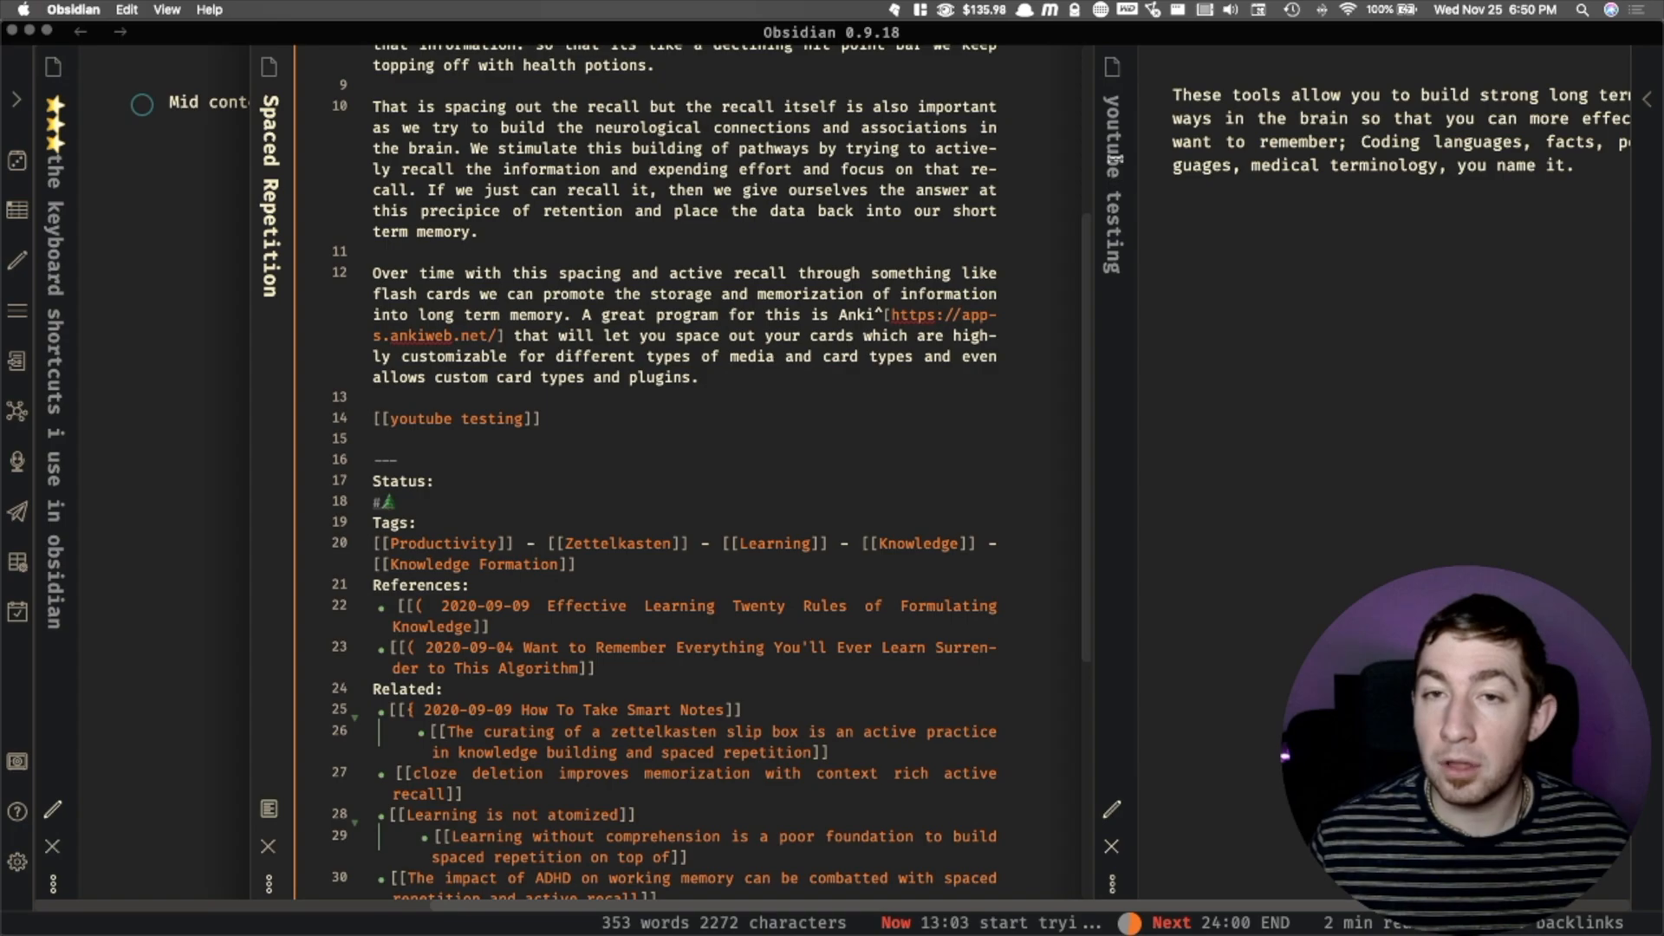
Cut the whole paragraph out of the youtube testing note.
left_click(1358, 167)
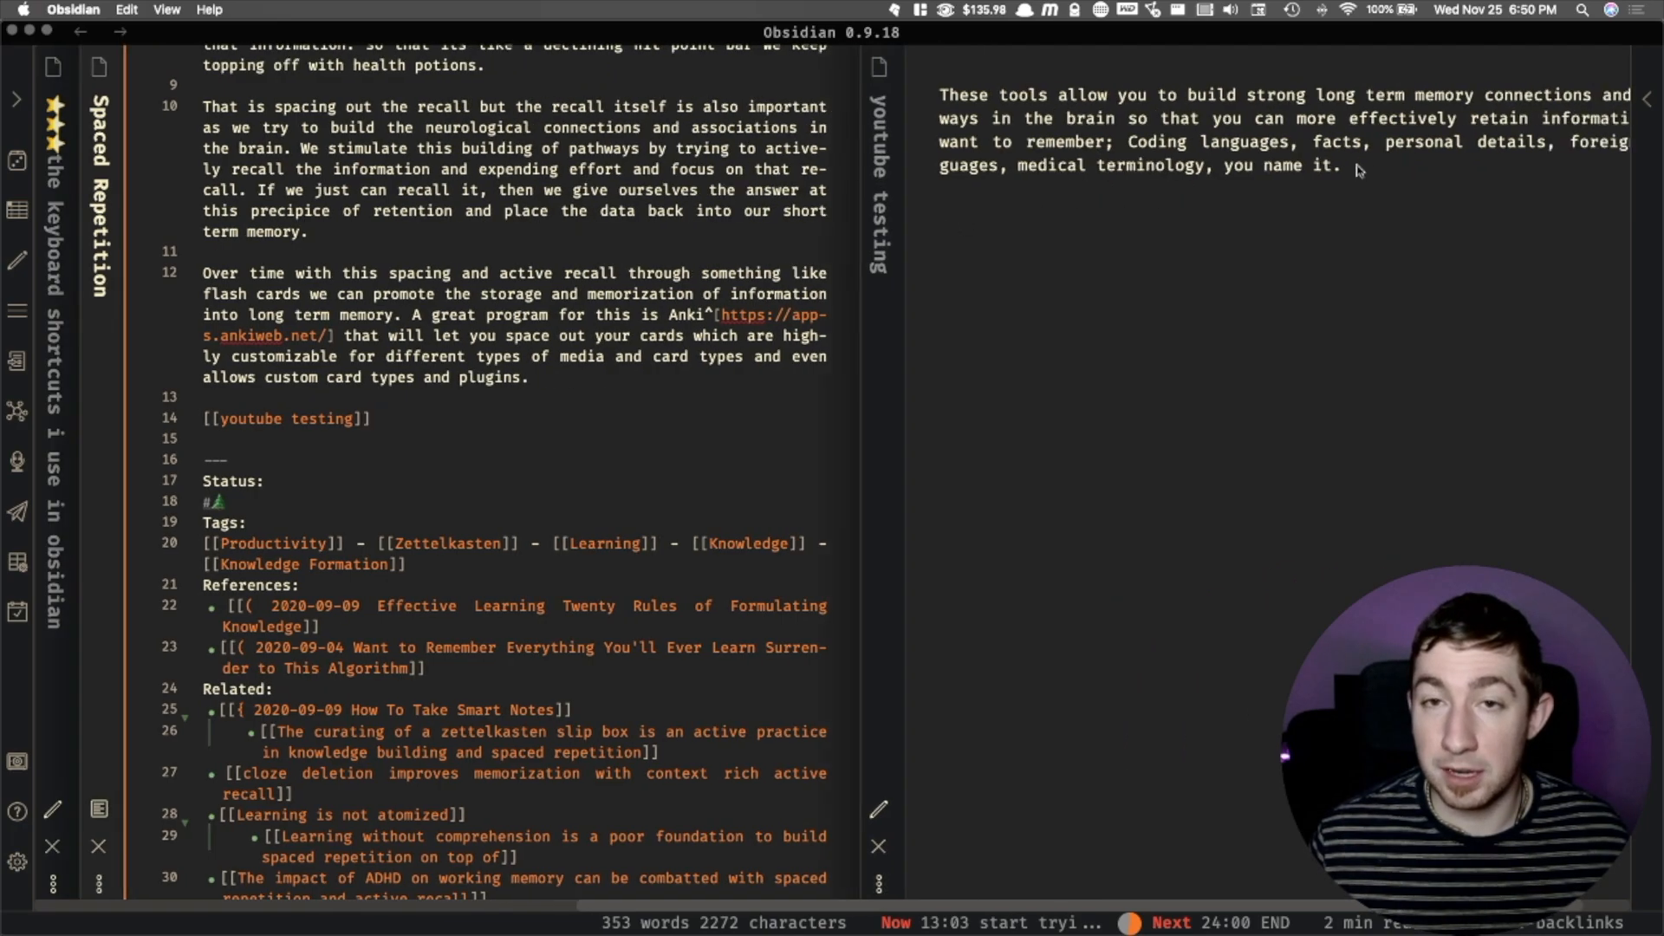
left_click(632, 391)
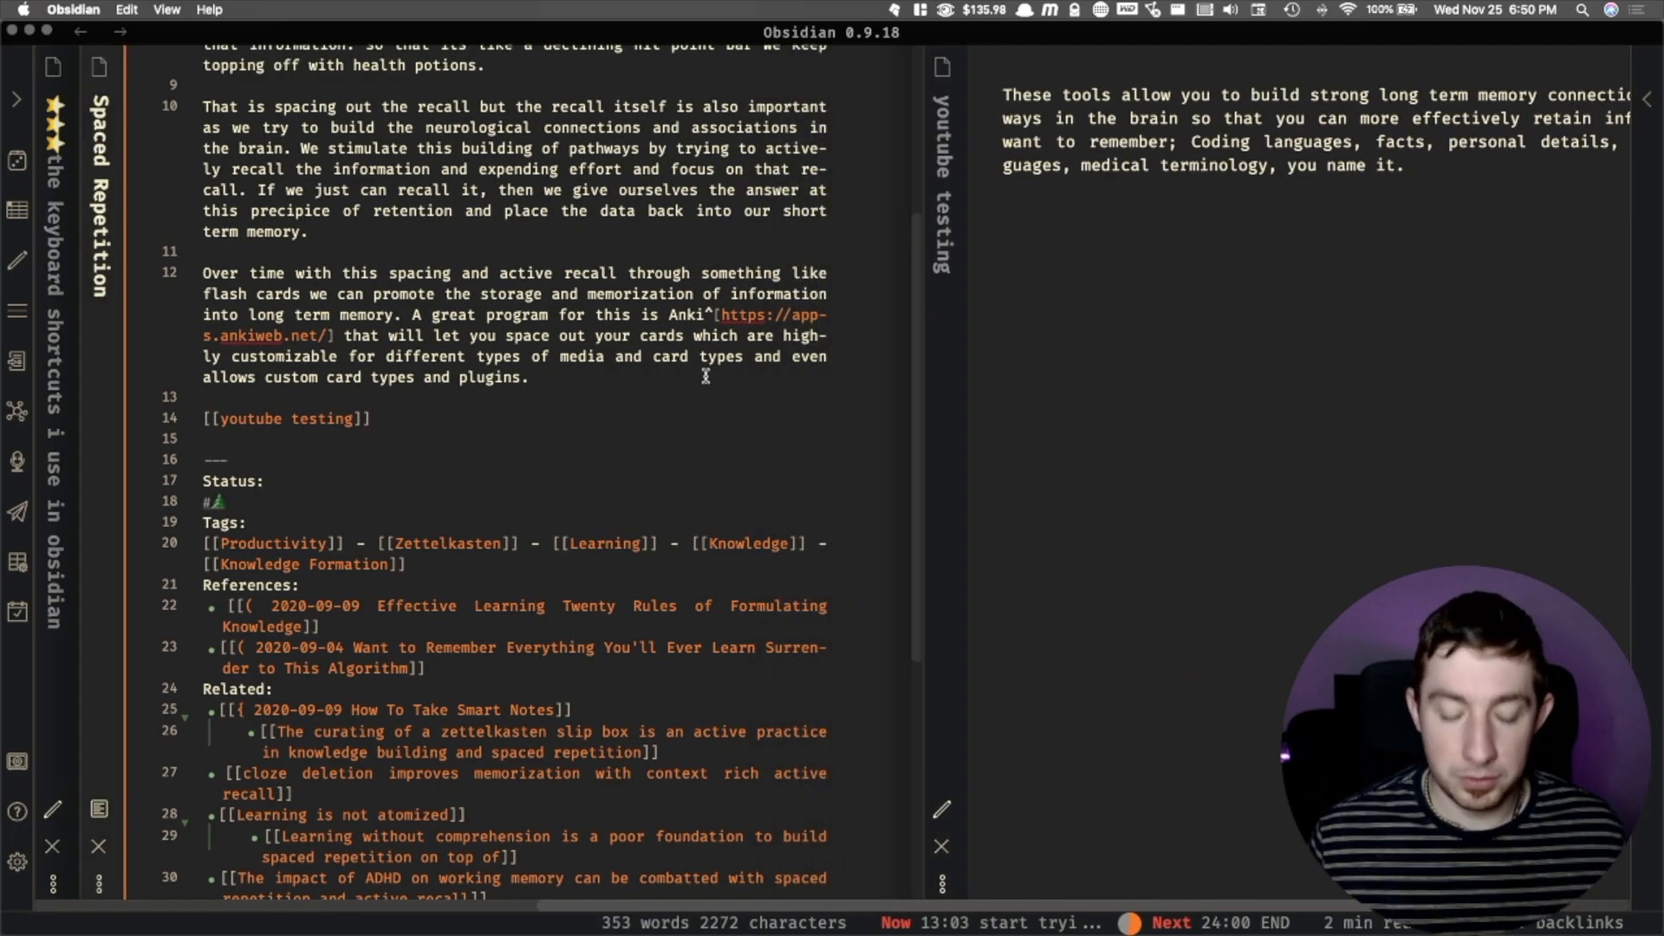
left_click(1258, 263)
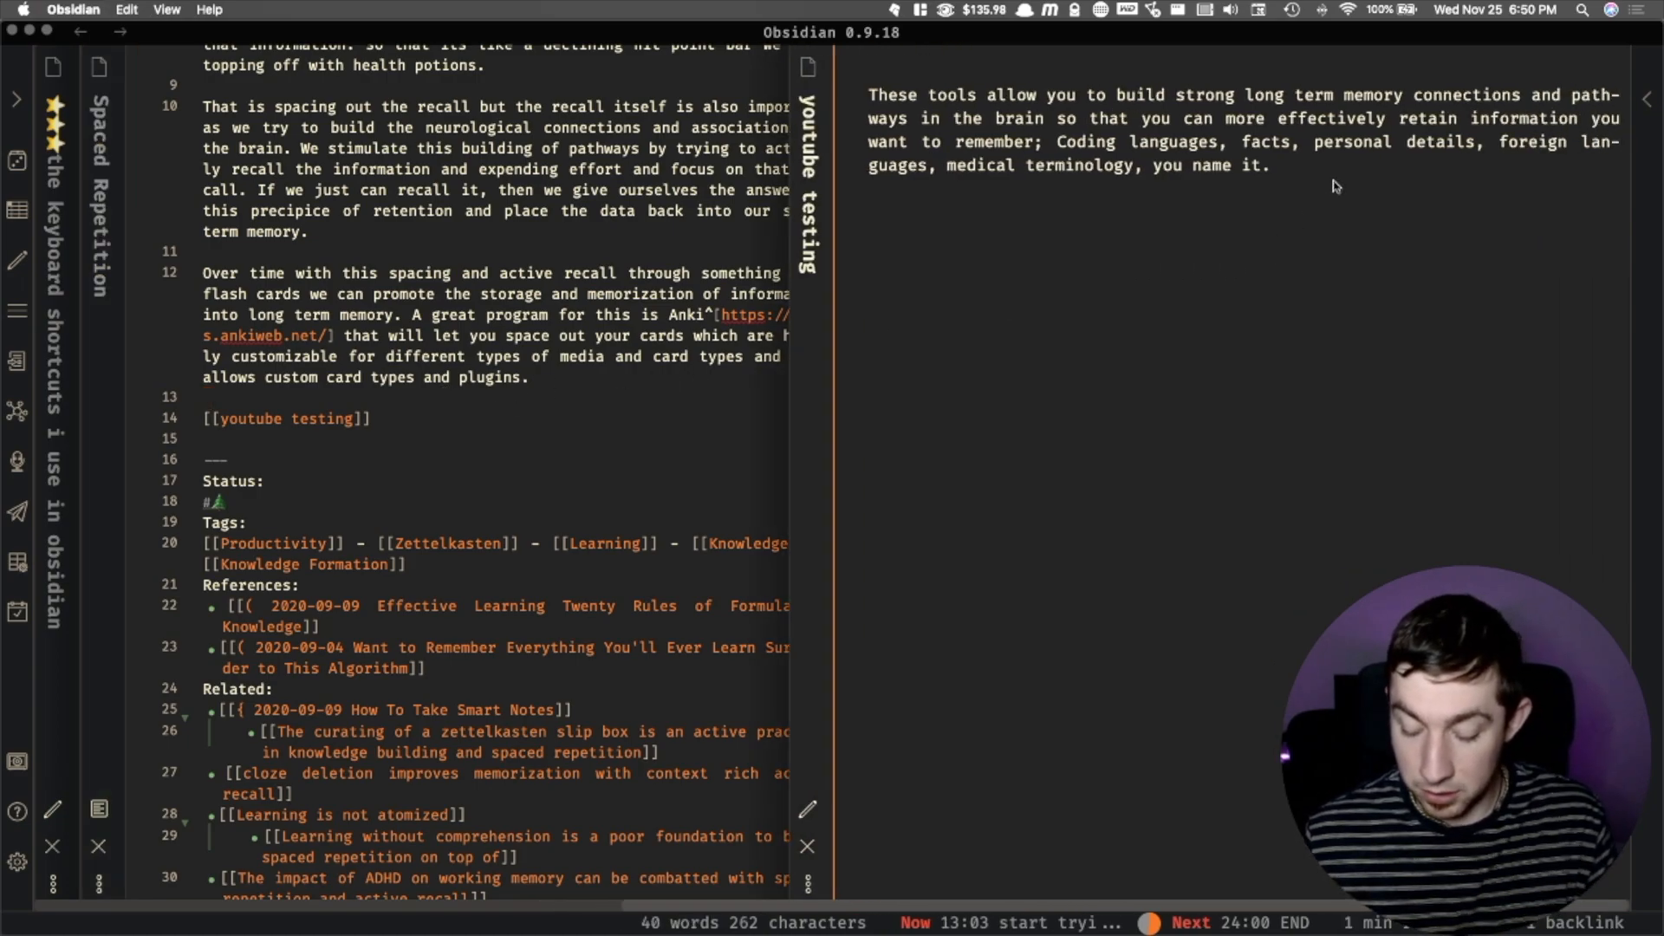
key("super+e")
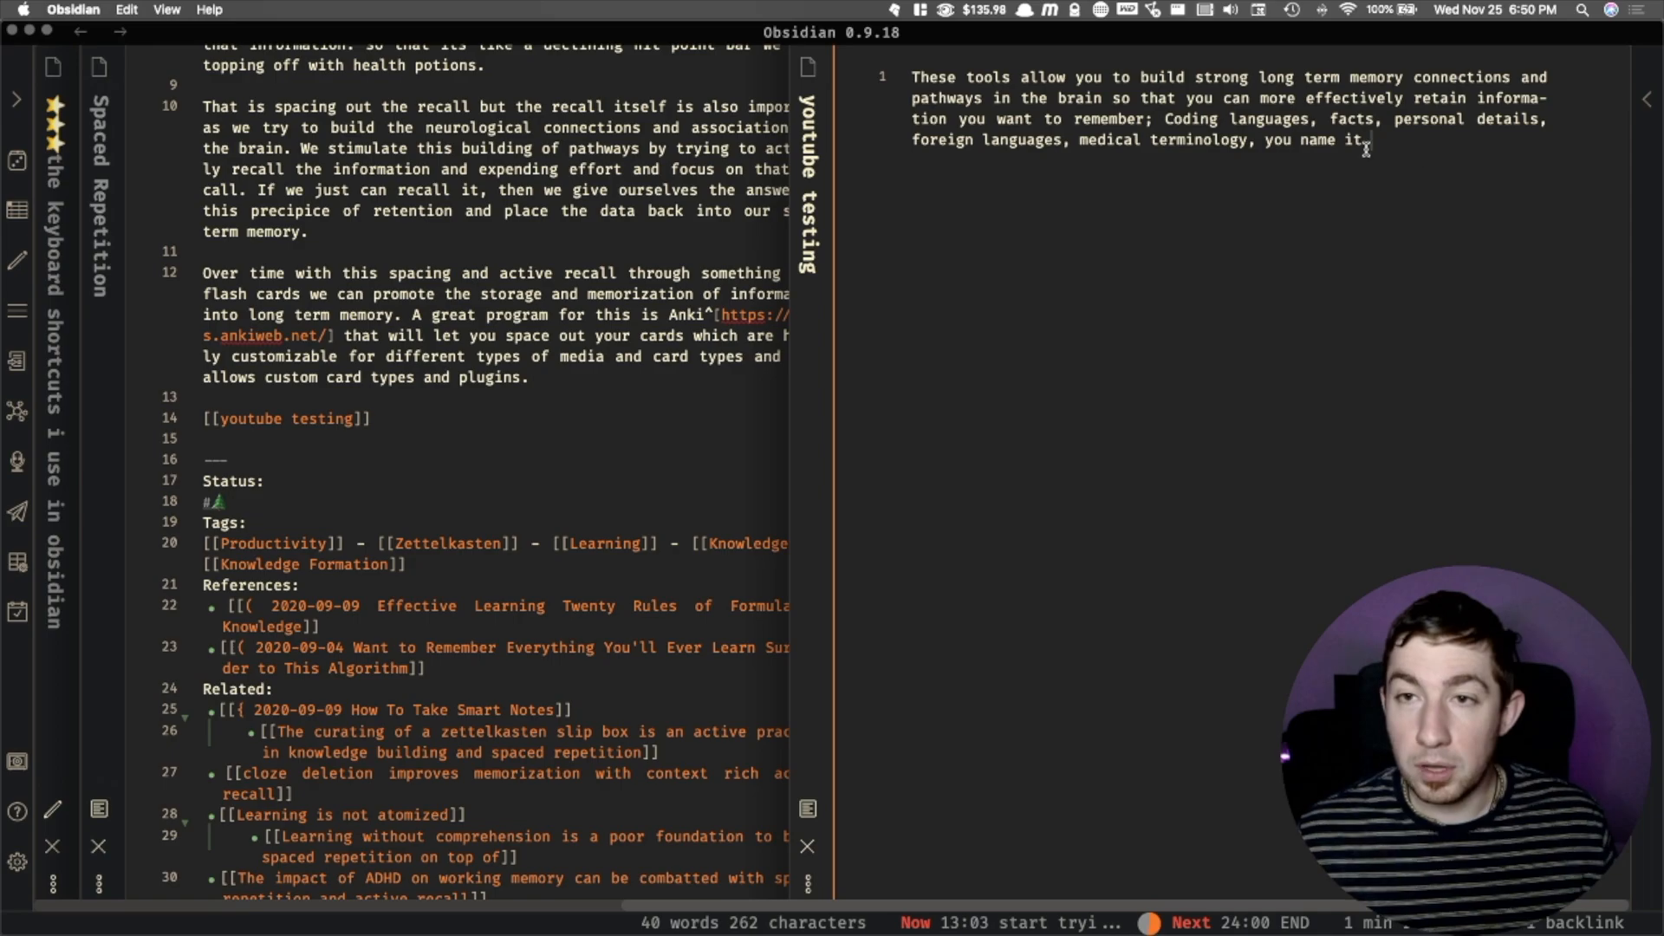
key("super+a")
key("super+x")
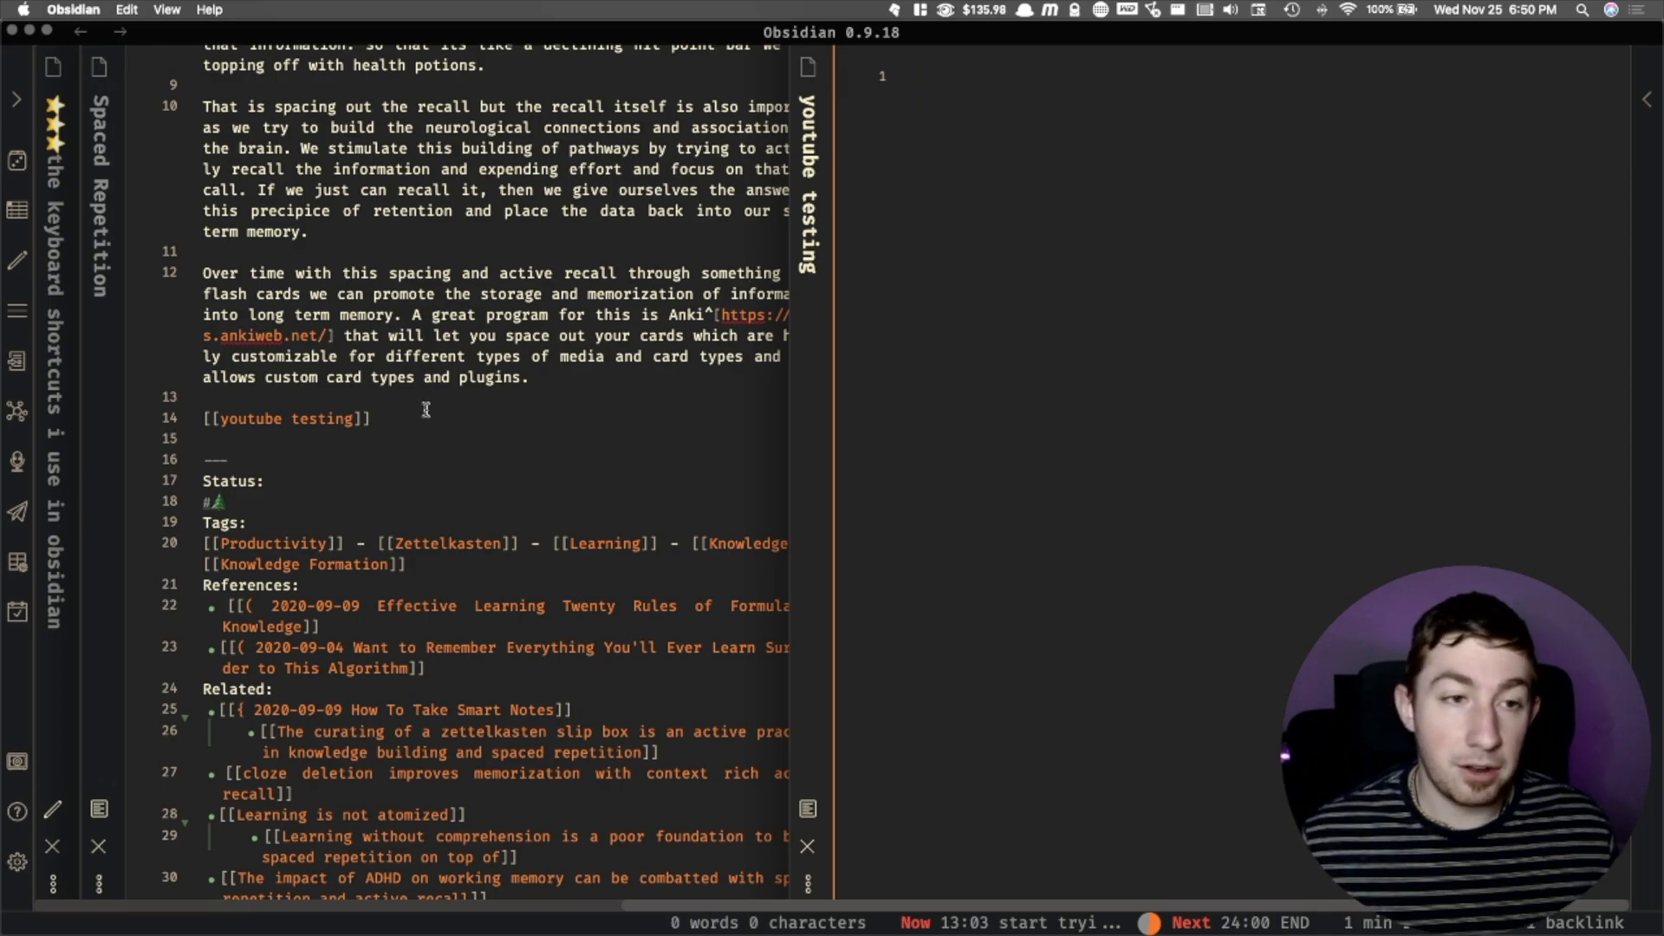
Paste the paragraph back at line 14 of Spaced Repetition, remove the link, and start deleting youtube testing.
left_click(445, 417)
key("Up")
key("Return")
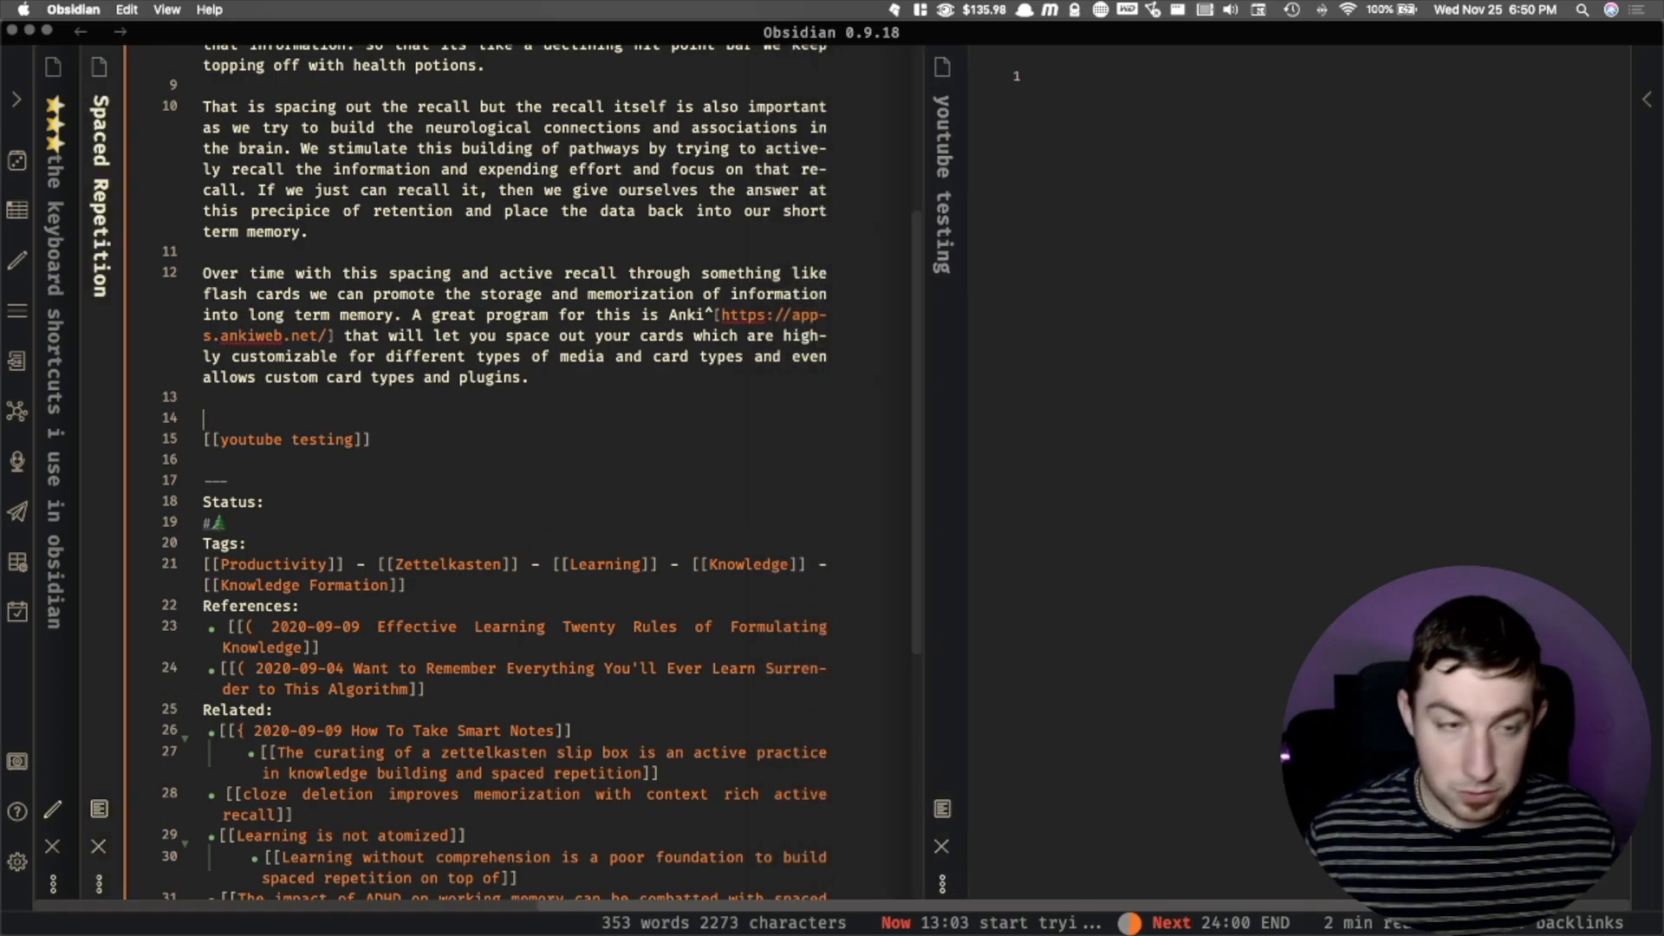
key("super+v")
left_click_drag(452, 502, 280, 506)
key("BackSpace")
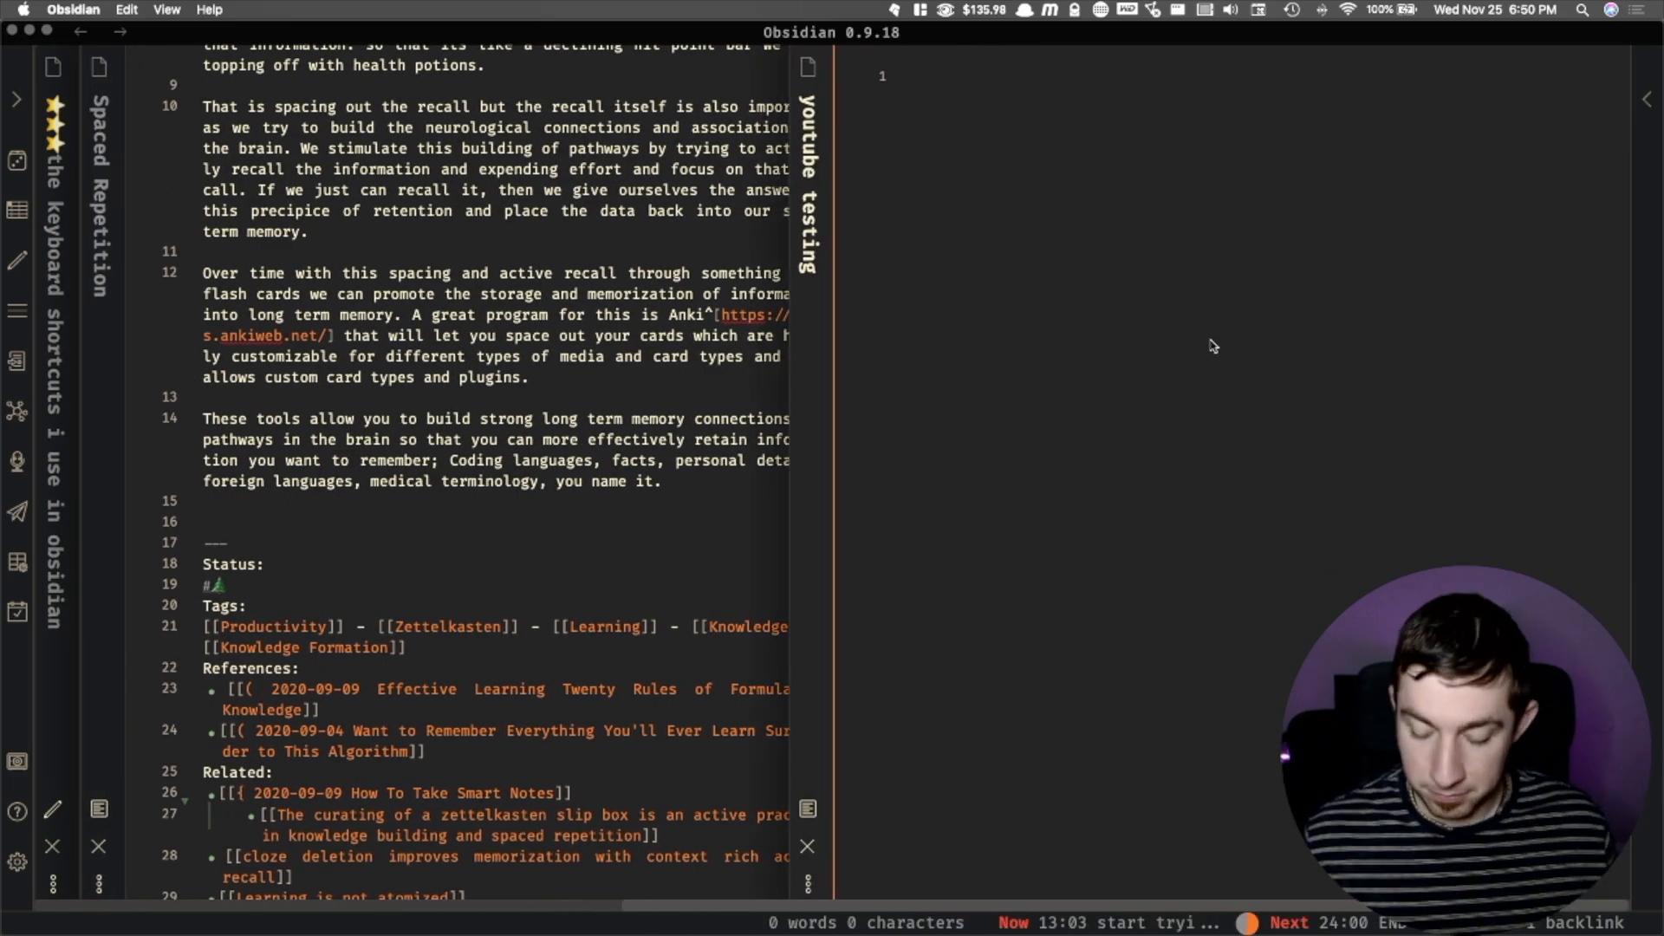
key("super+BackSpace")
Confirm the deletion, add 'this is the heading' above the paragraph and select both.
left_click(895, 602)
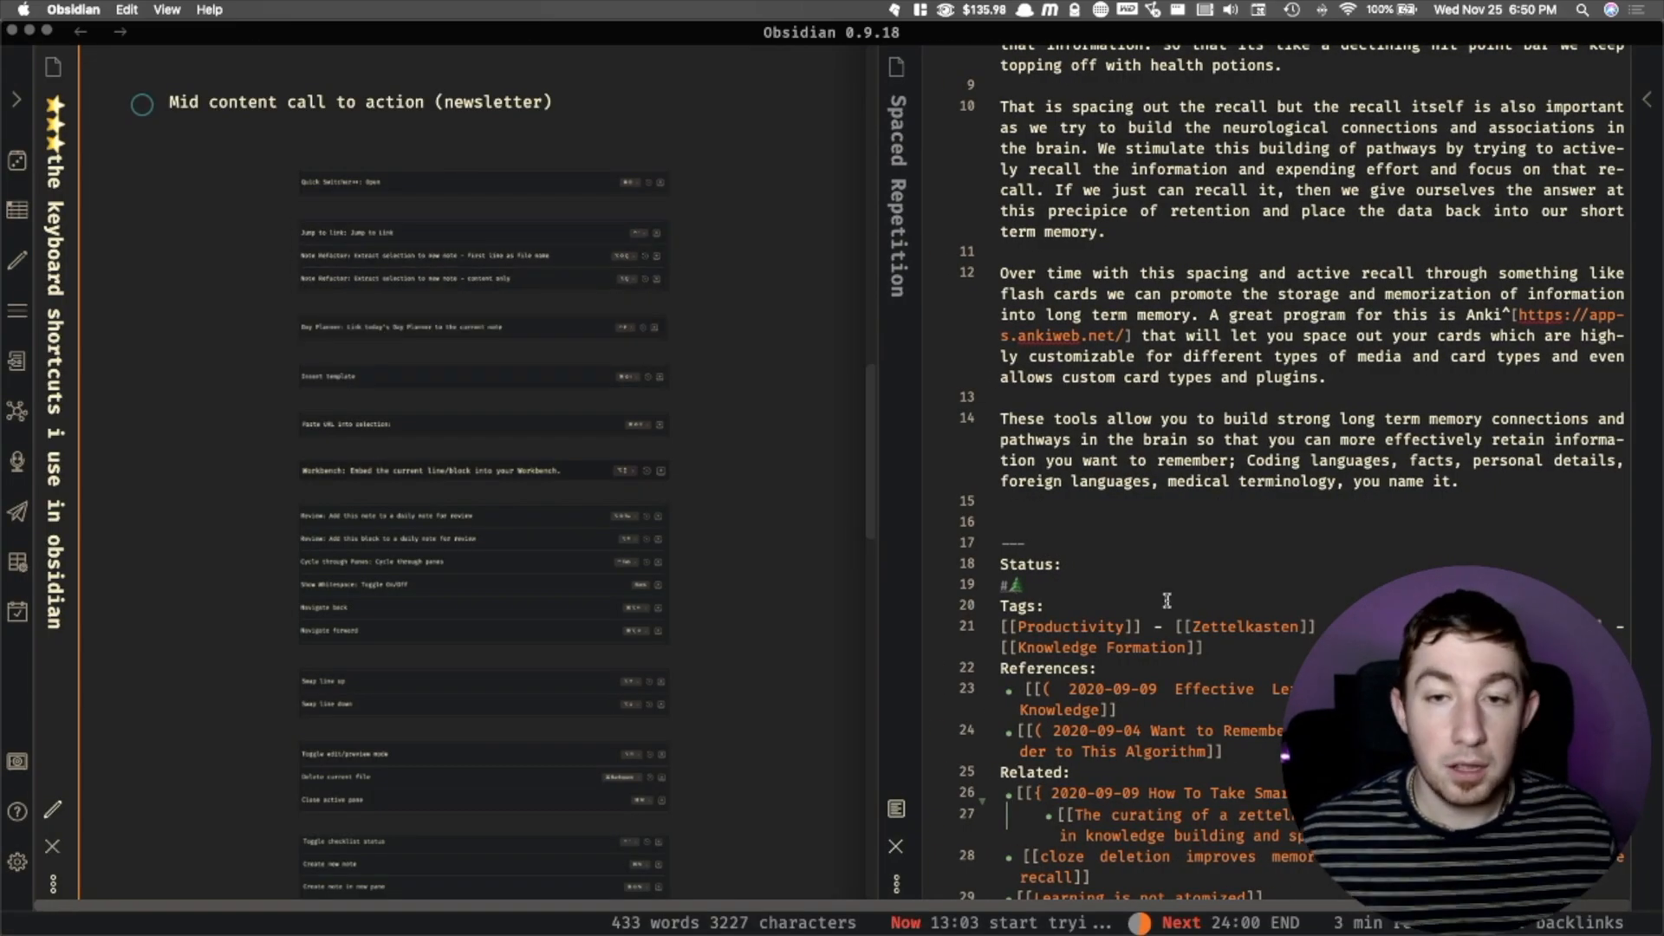
left_click(910, 419)
key("Return")
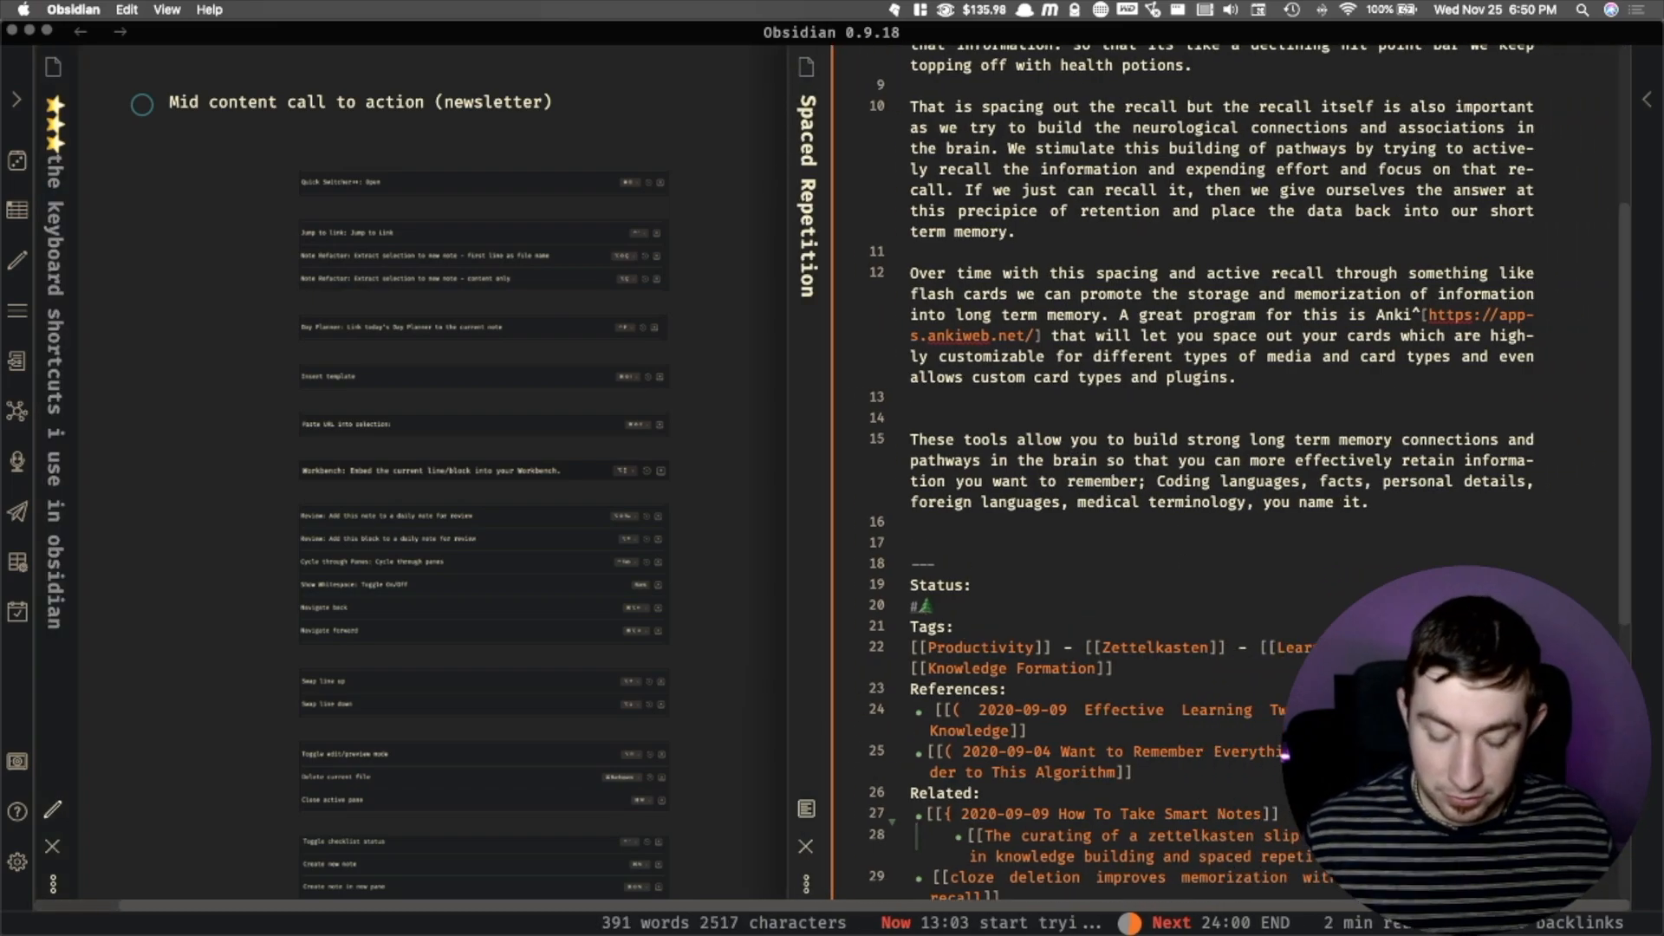
type("# this is the heading")
key("Return")
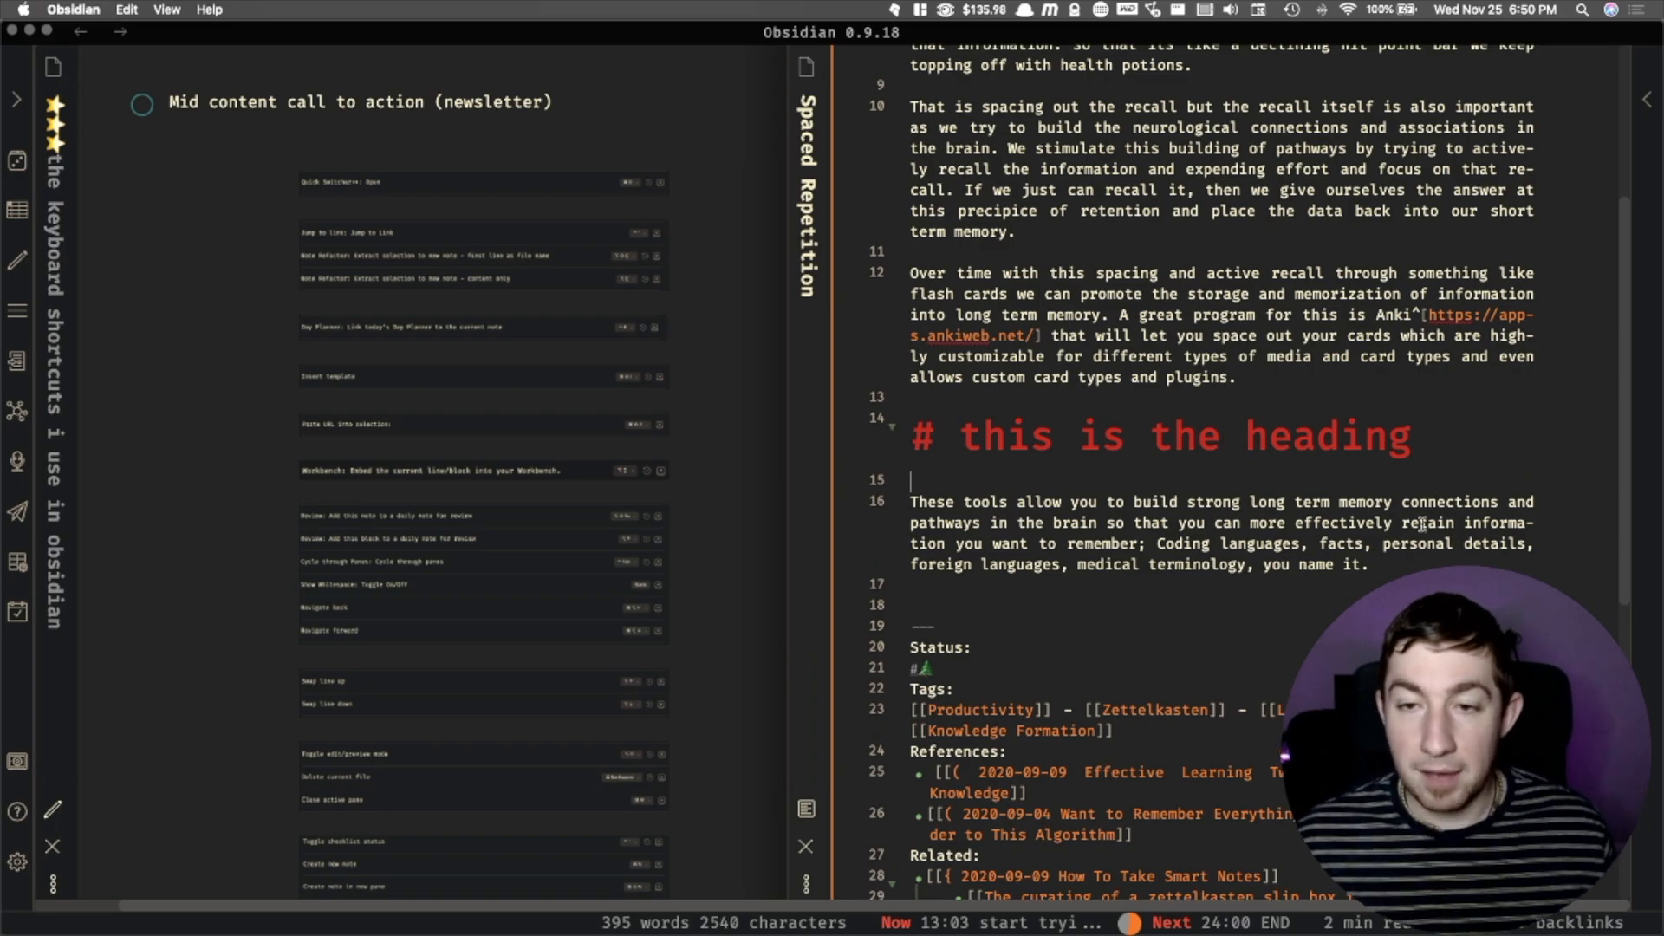
left_click_drag(1378, 567, 911, 437)
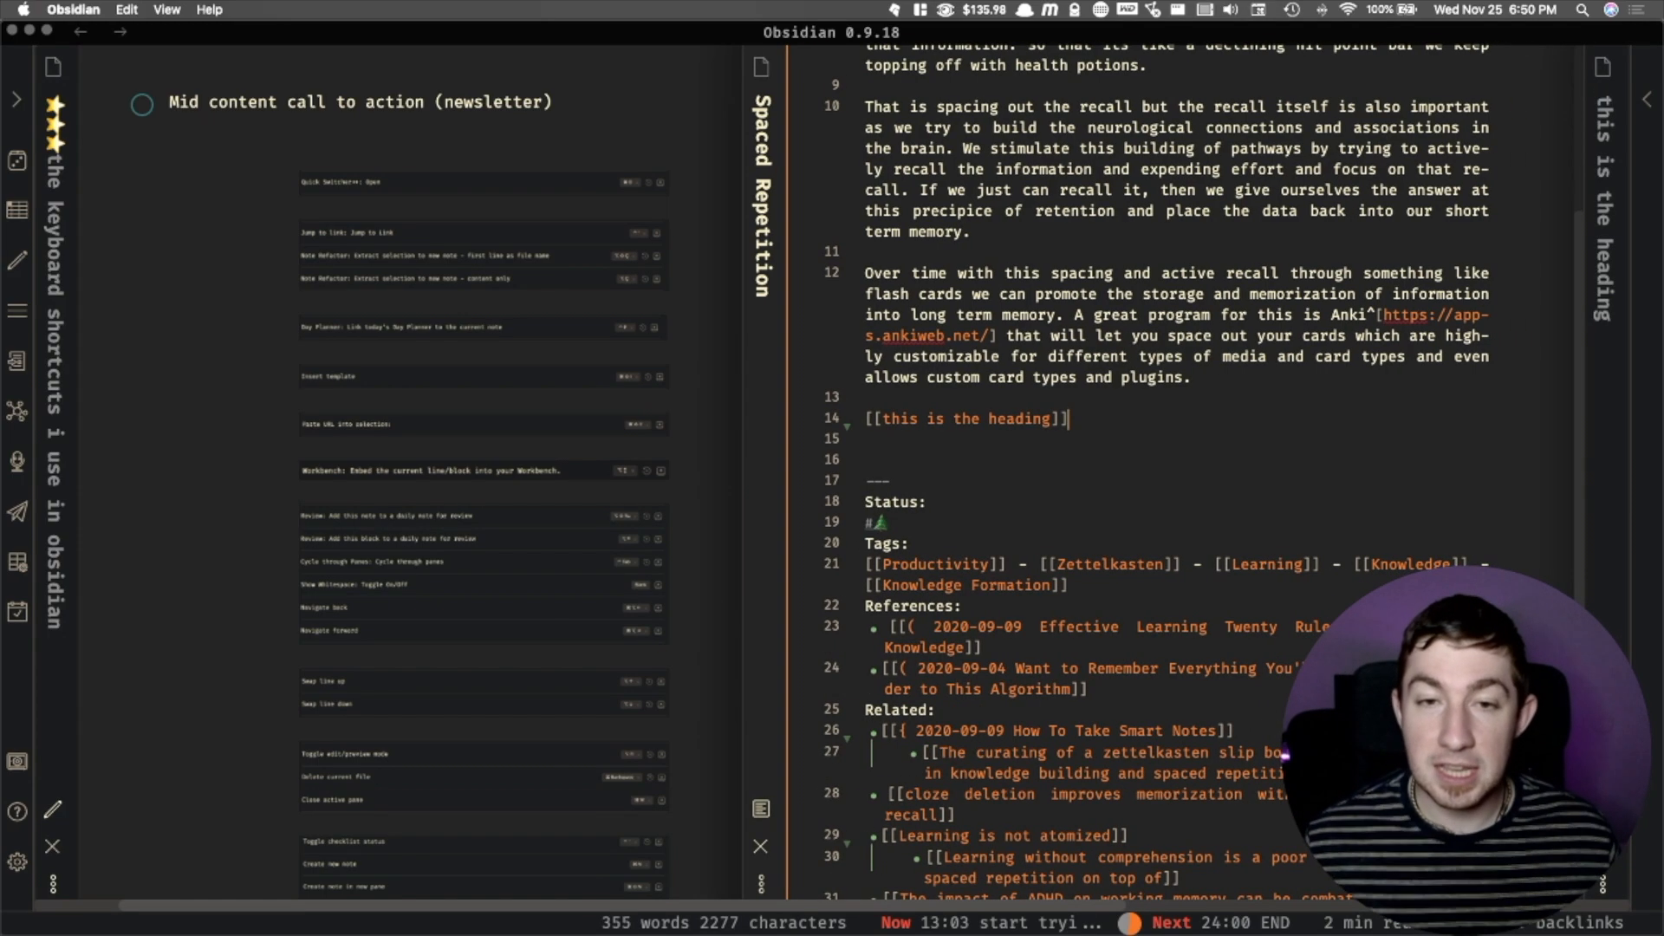
Expand the collapsed 'this is the heading' note pane.
key("ctrl+Tab")
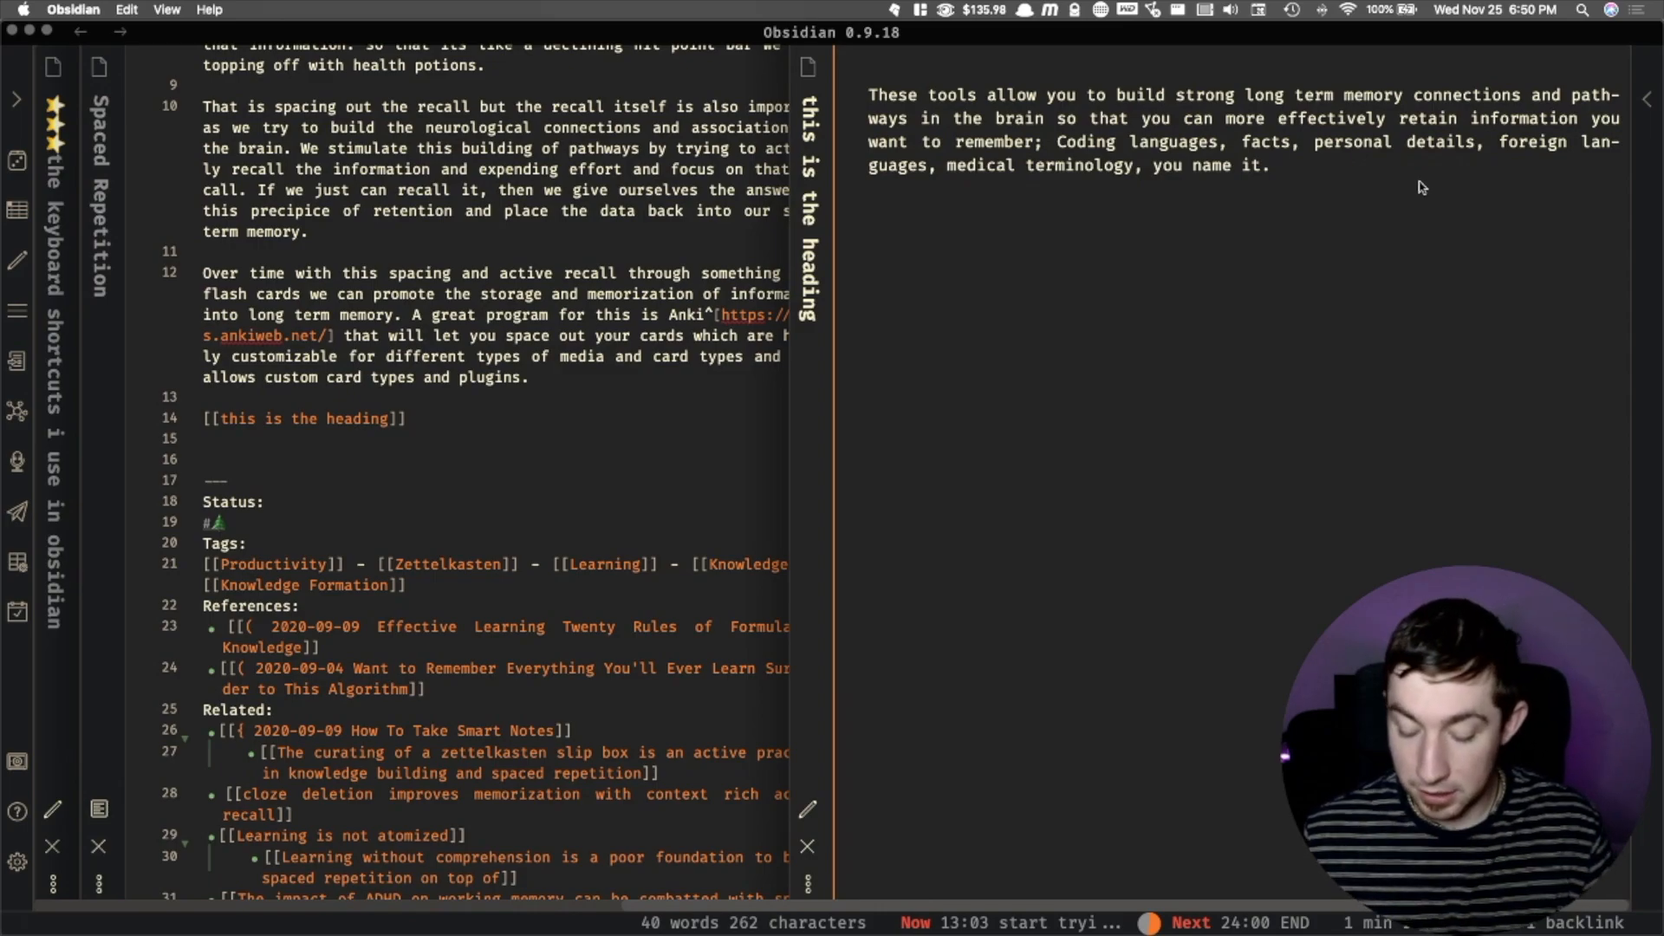
Cut the heading note's paragraph and paste it over the [[this is the heading]] link on line 14.
key("super+e")
key("super+a")
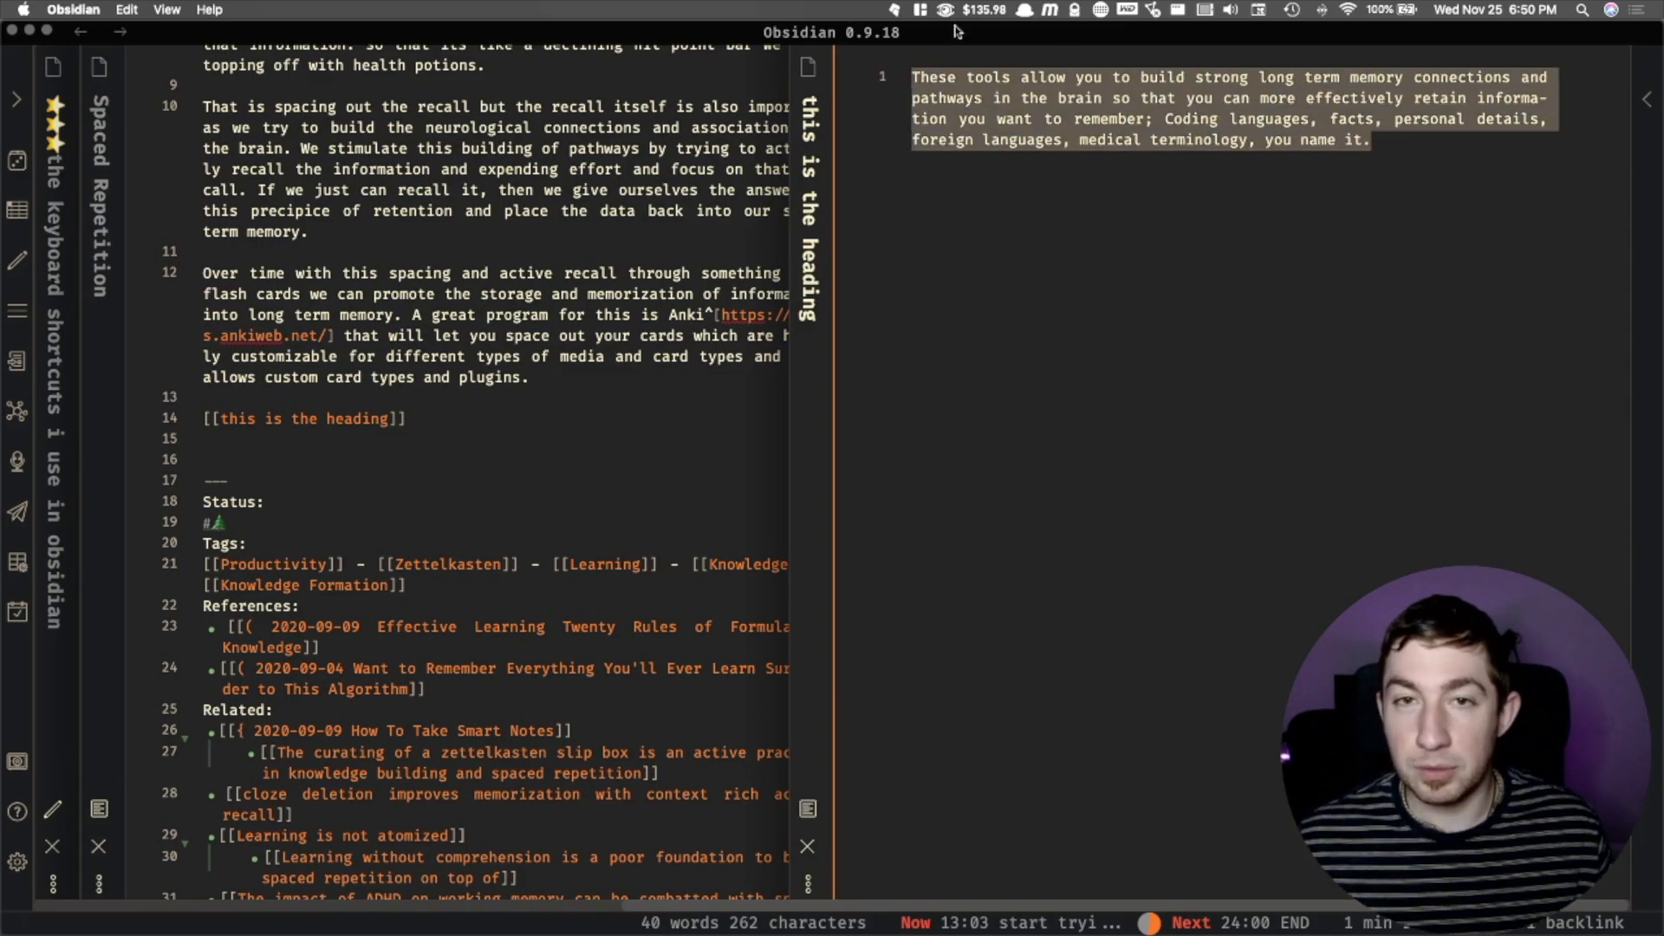
key("super+x")
left_click(493, 438)
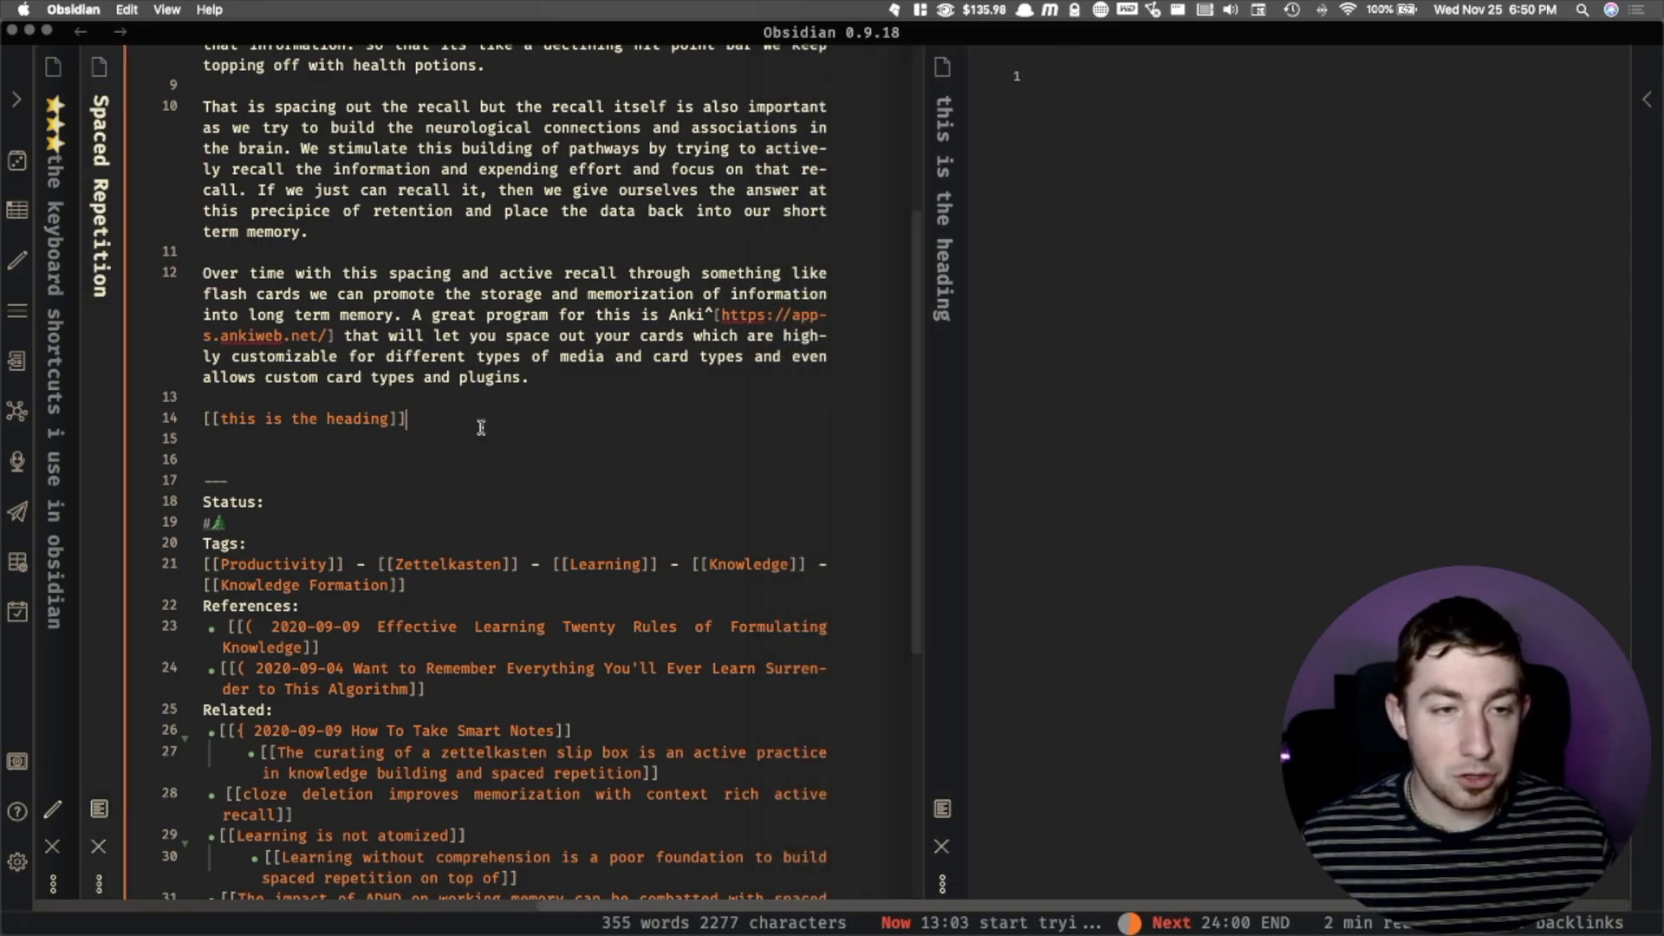
left_click_drag(406, 420, 208, 419)
key("super+v")
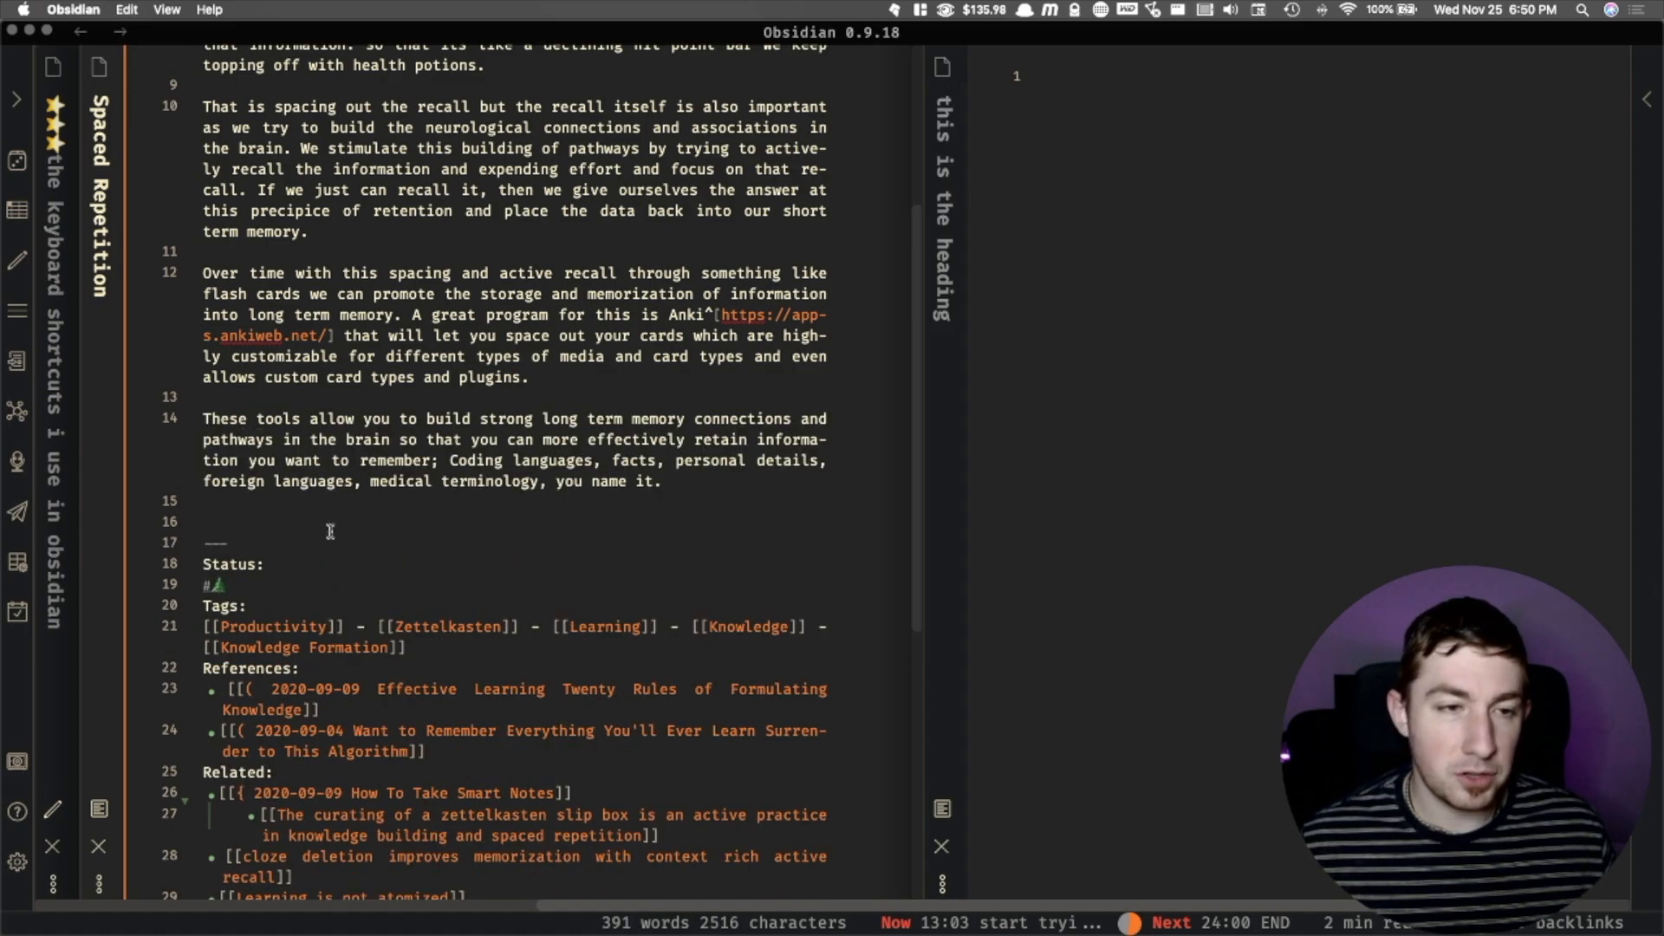
key("BackSpace")
Delete the now-empty 'this is the heading' note.
left_click(1191, 296)
key("super+BackSpace")
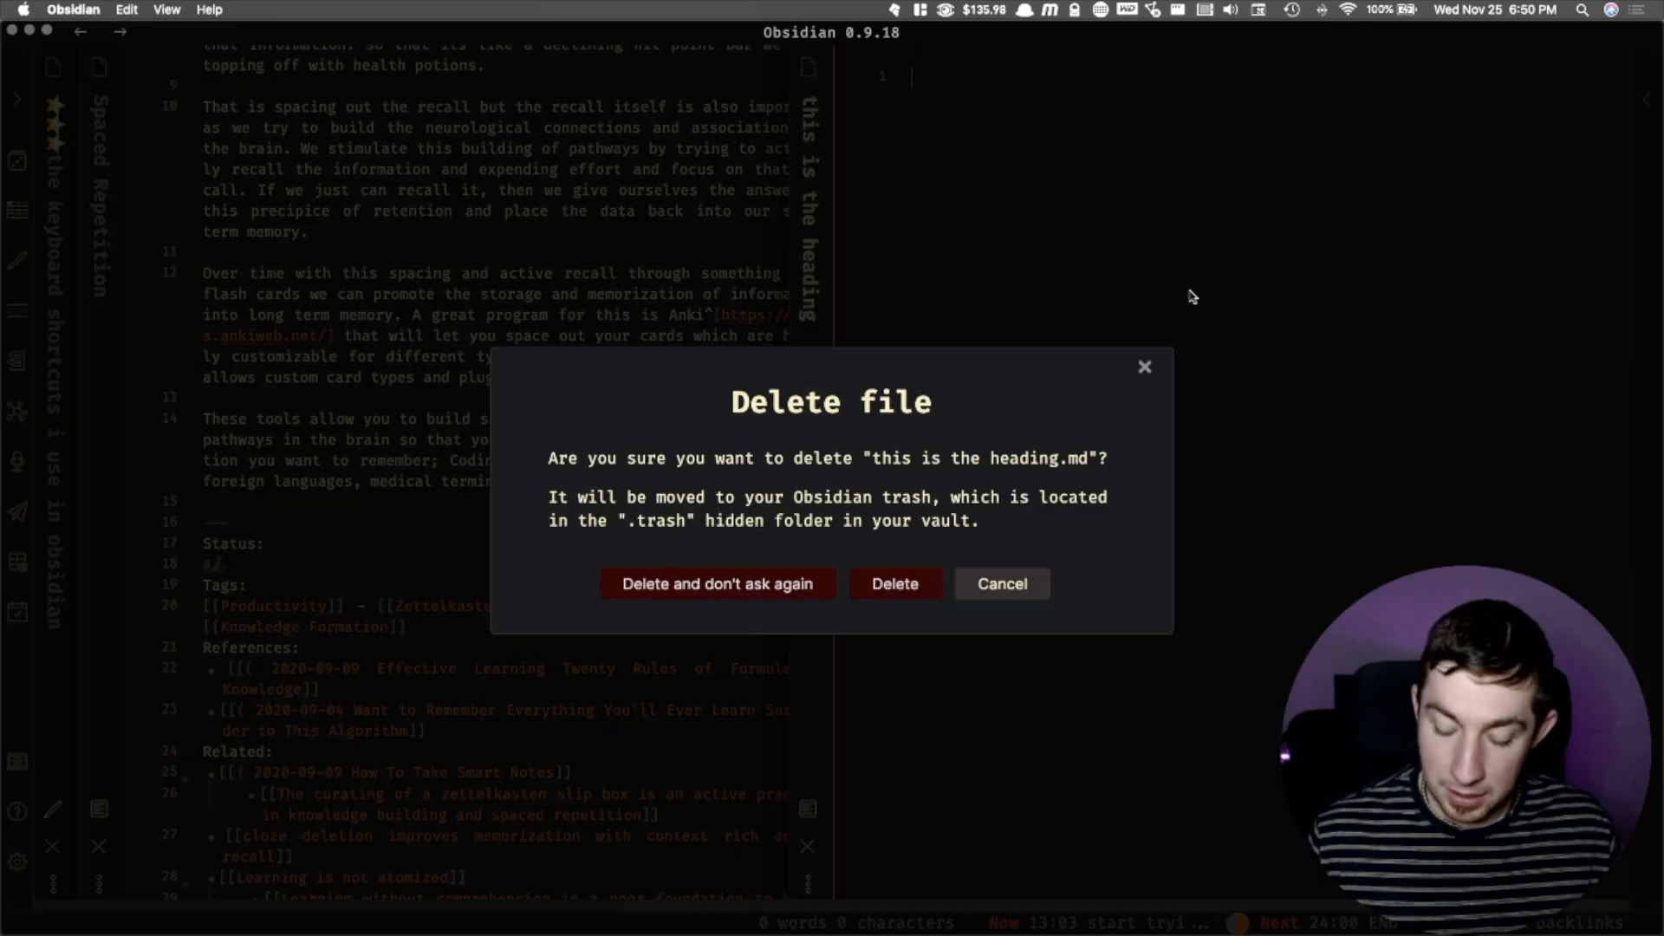
left_click(895, 583)
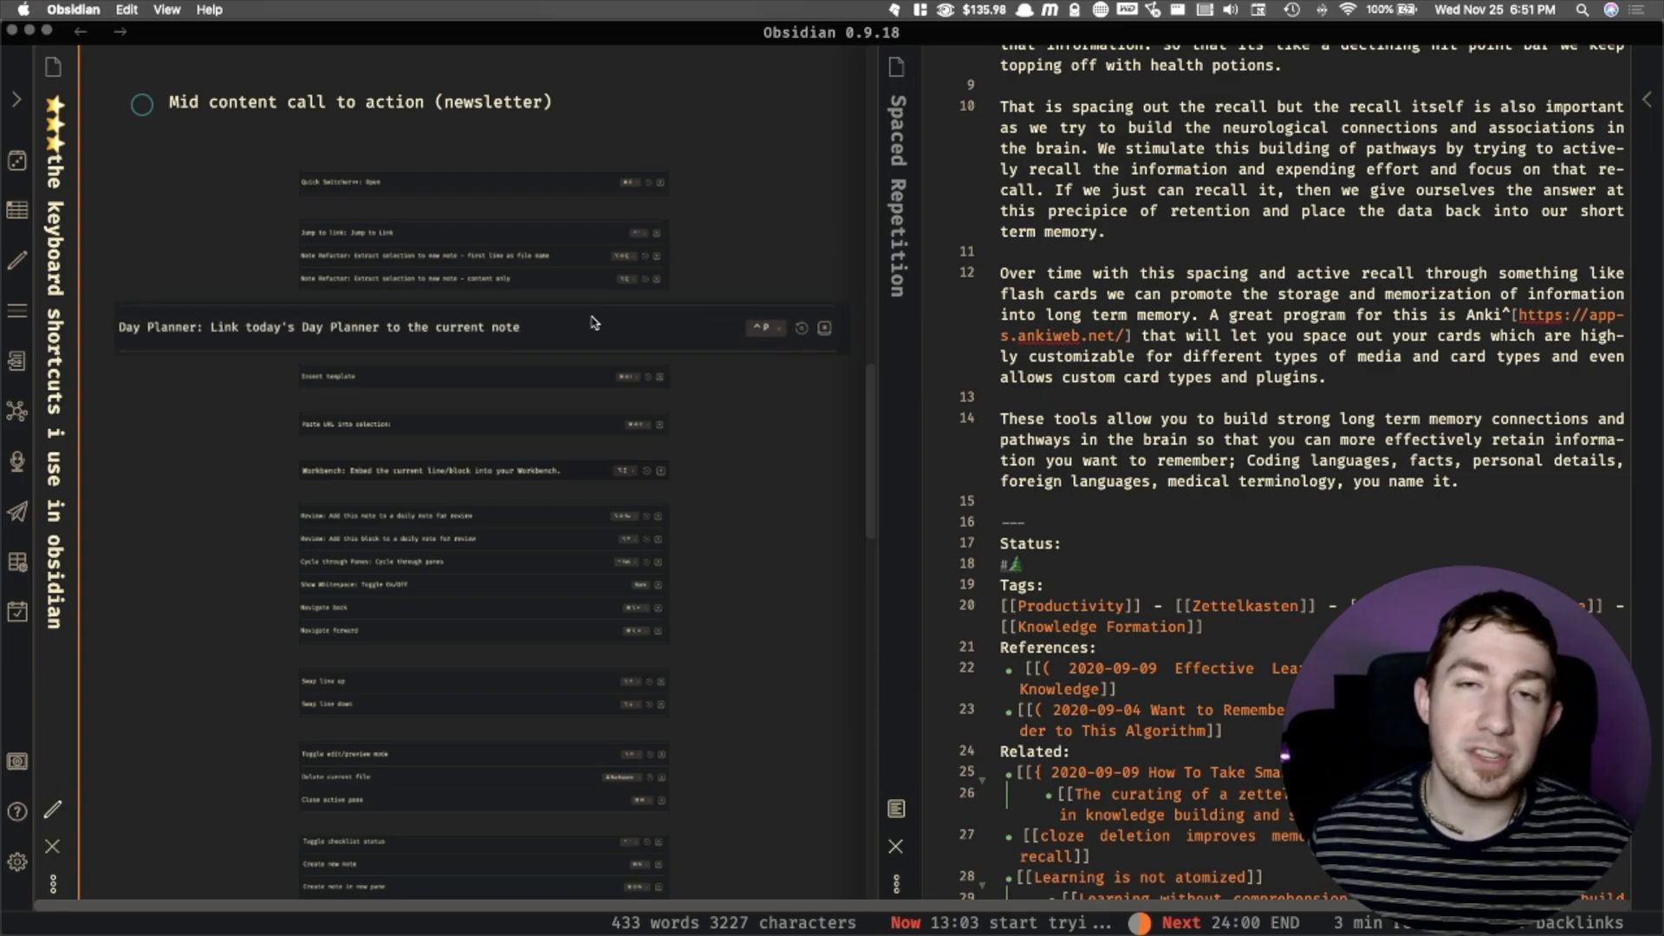
Show the calendar and day planner sidebar, then open the Workbench note with Alt+W.
left_click(1640, 99)
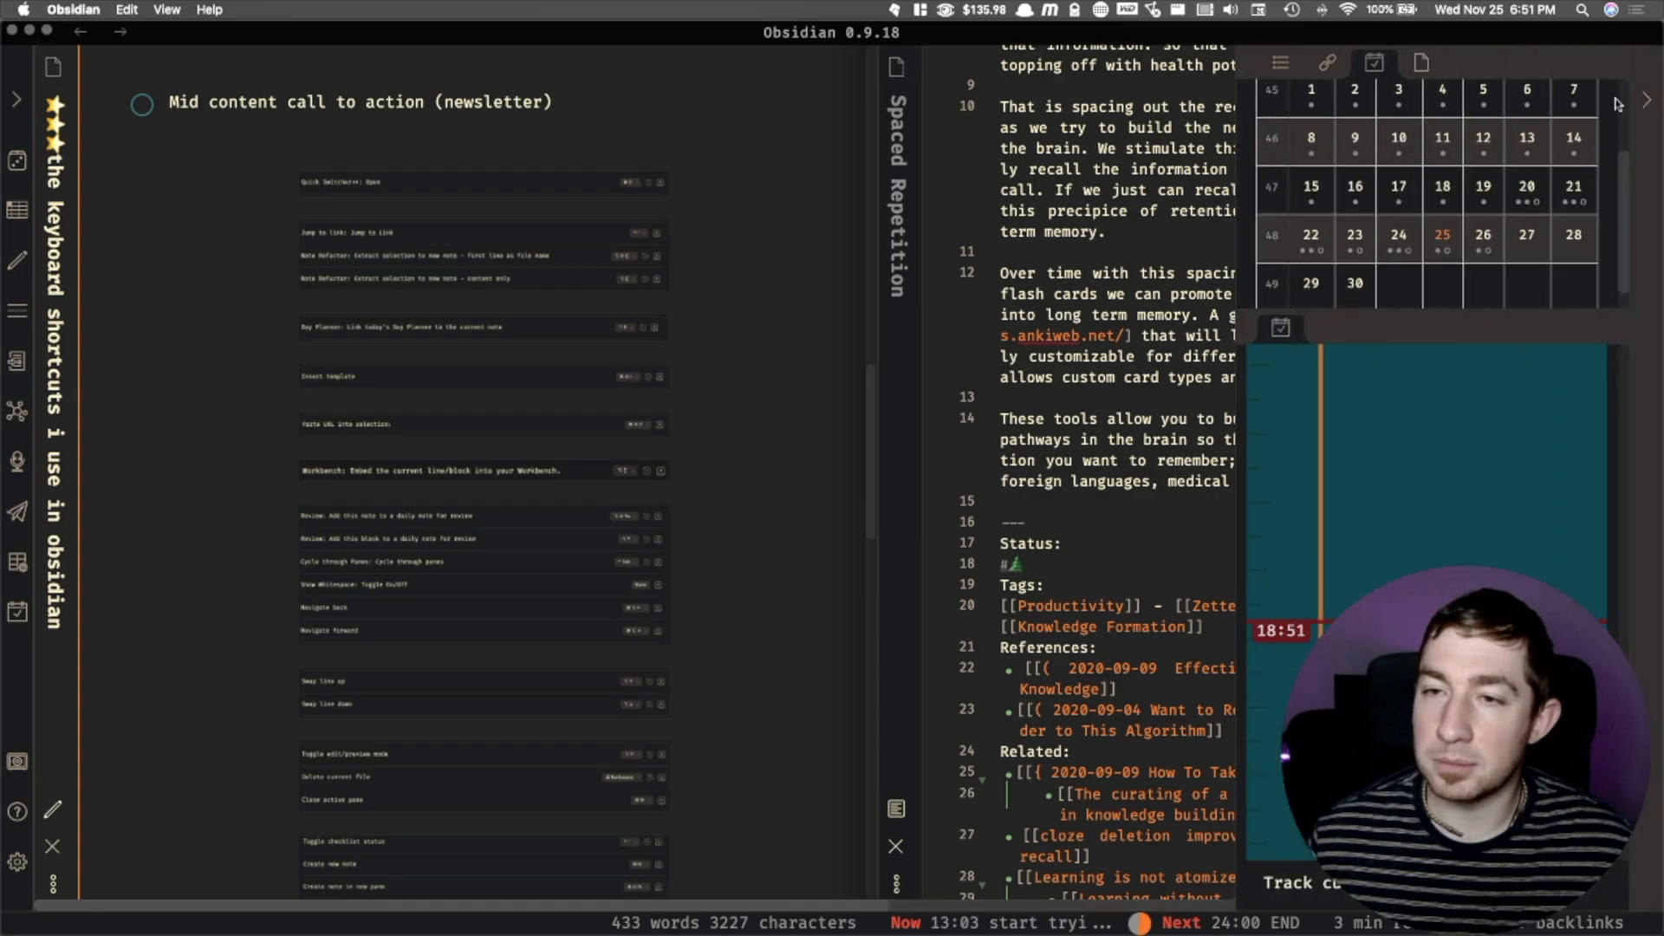
scroll(1459, 455, "down", 3)
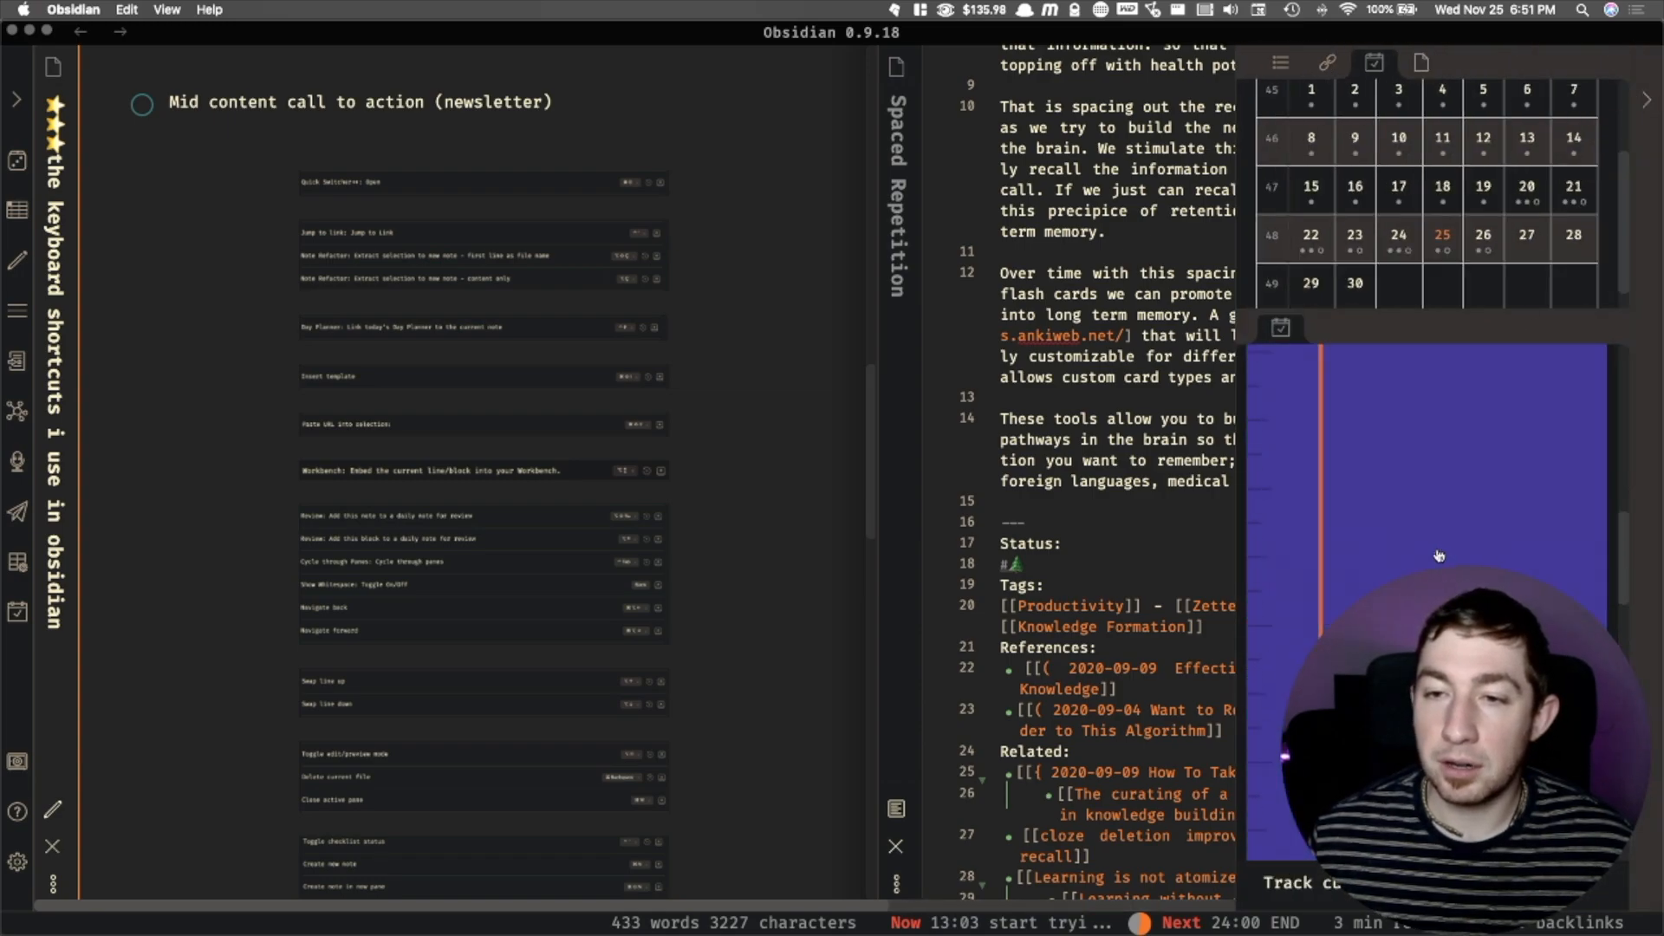
scroll(1443, 520, "down", 2)
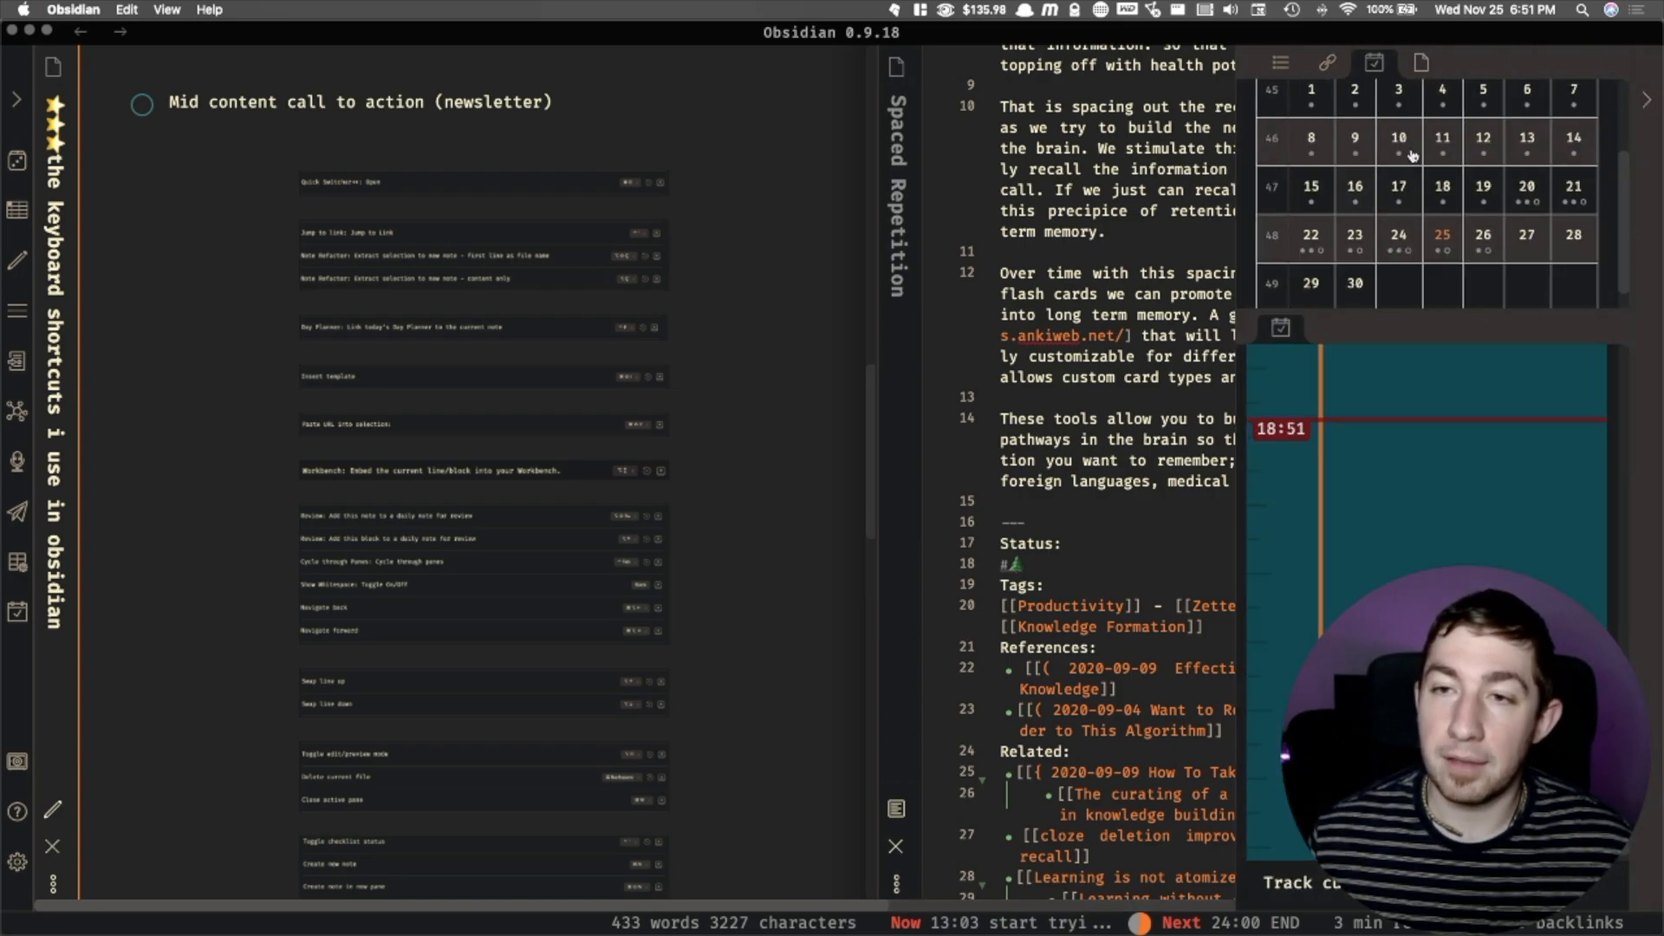
scroll(1472, 470, "up", 2)
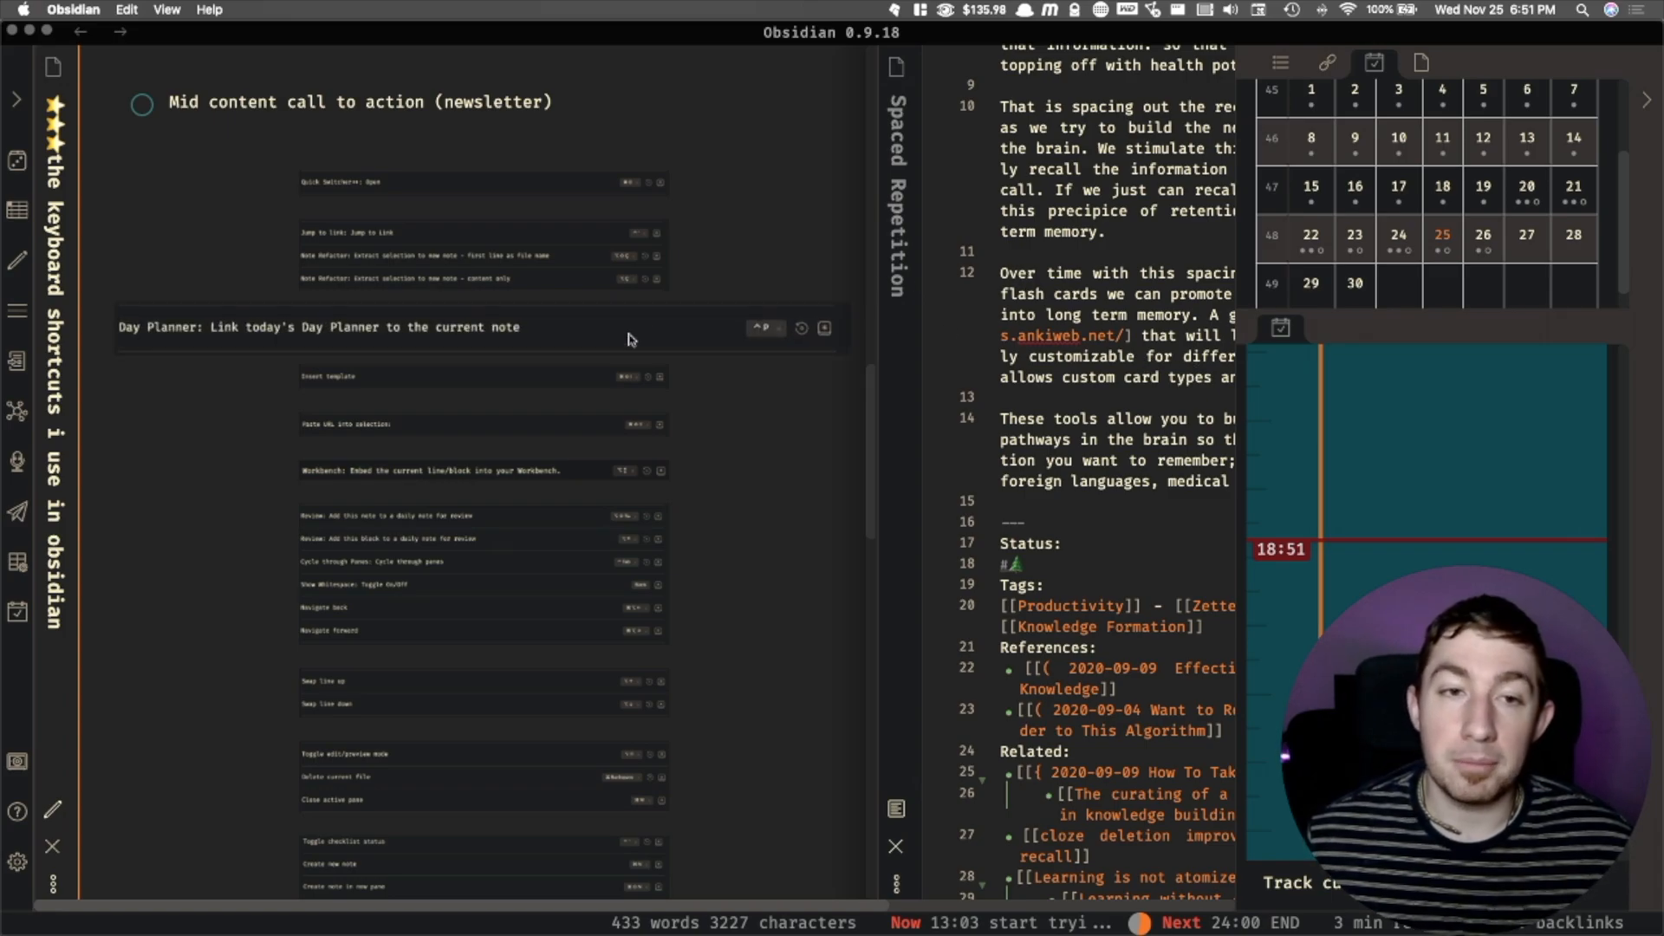
key("alt+w")
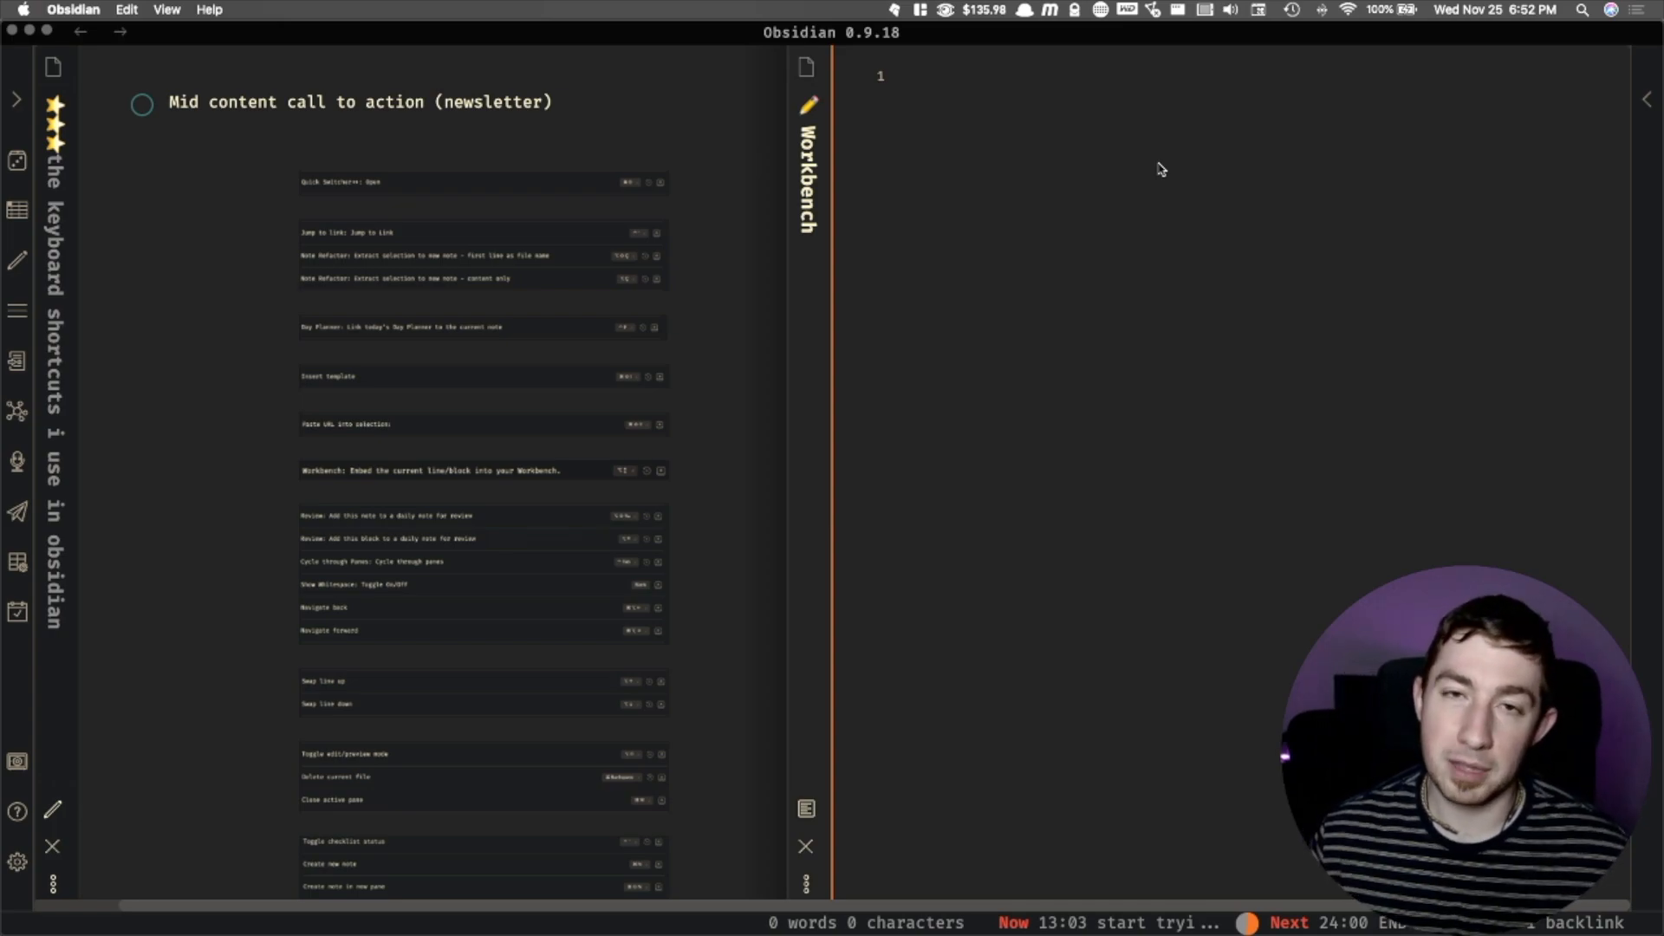
key("ctrl+t")
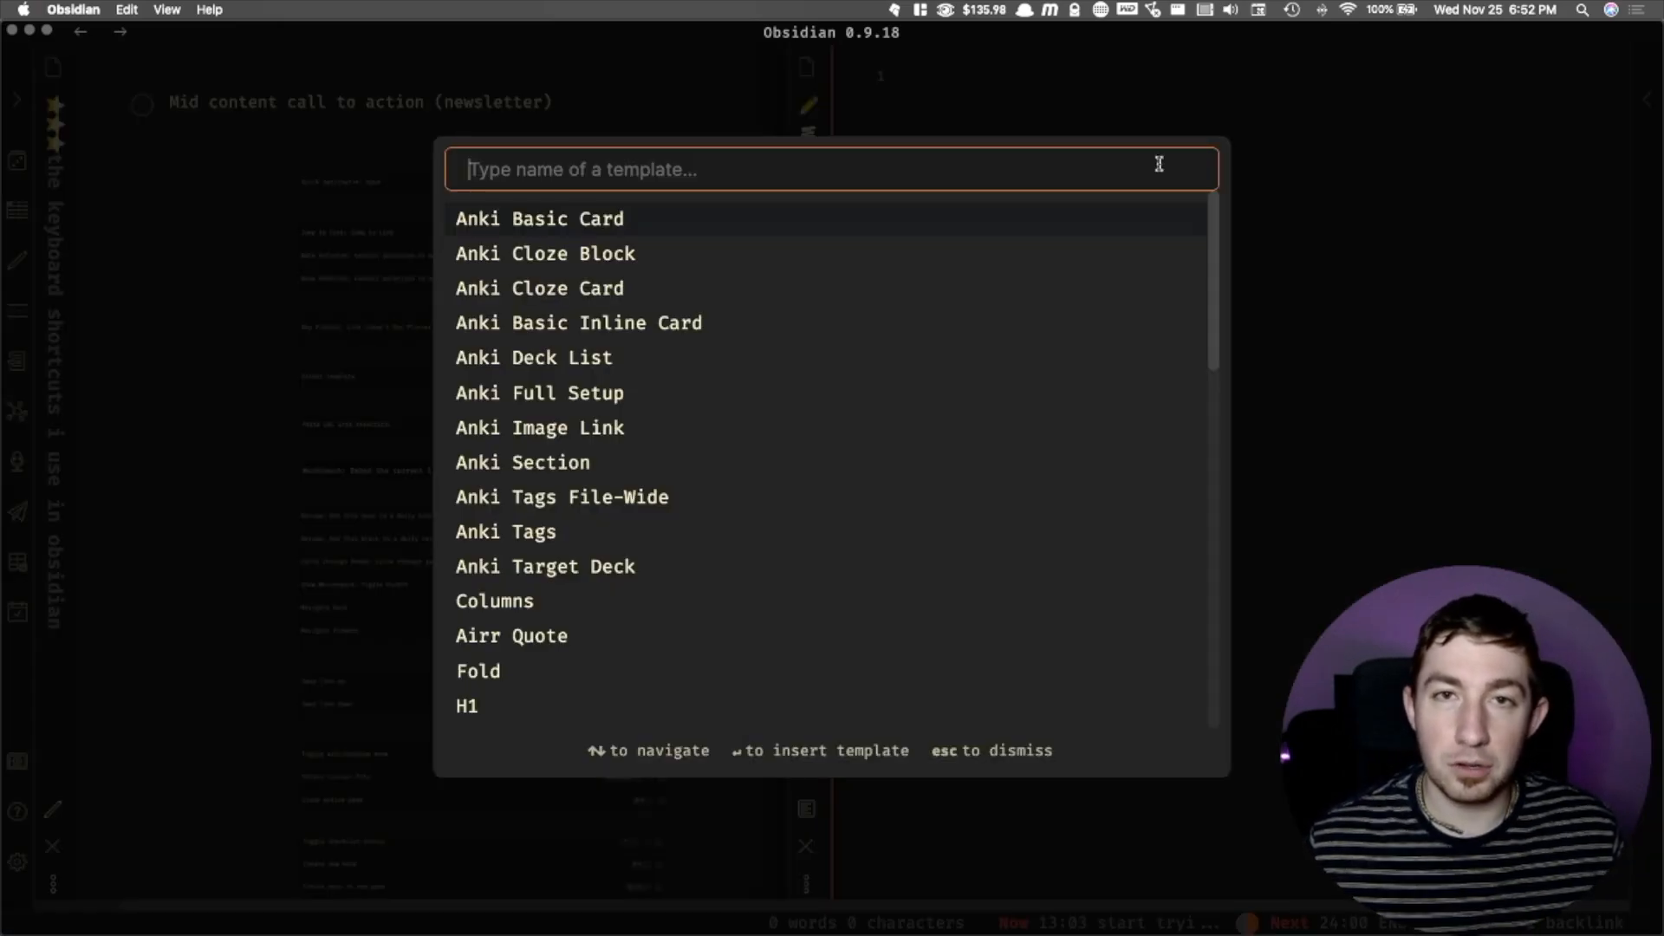
type("meta")
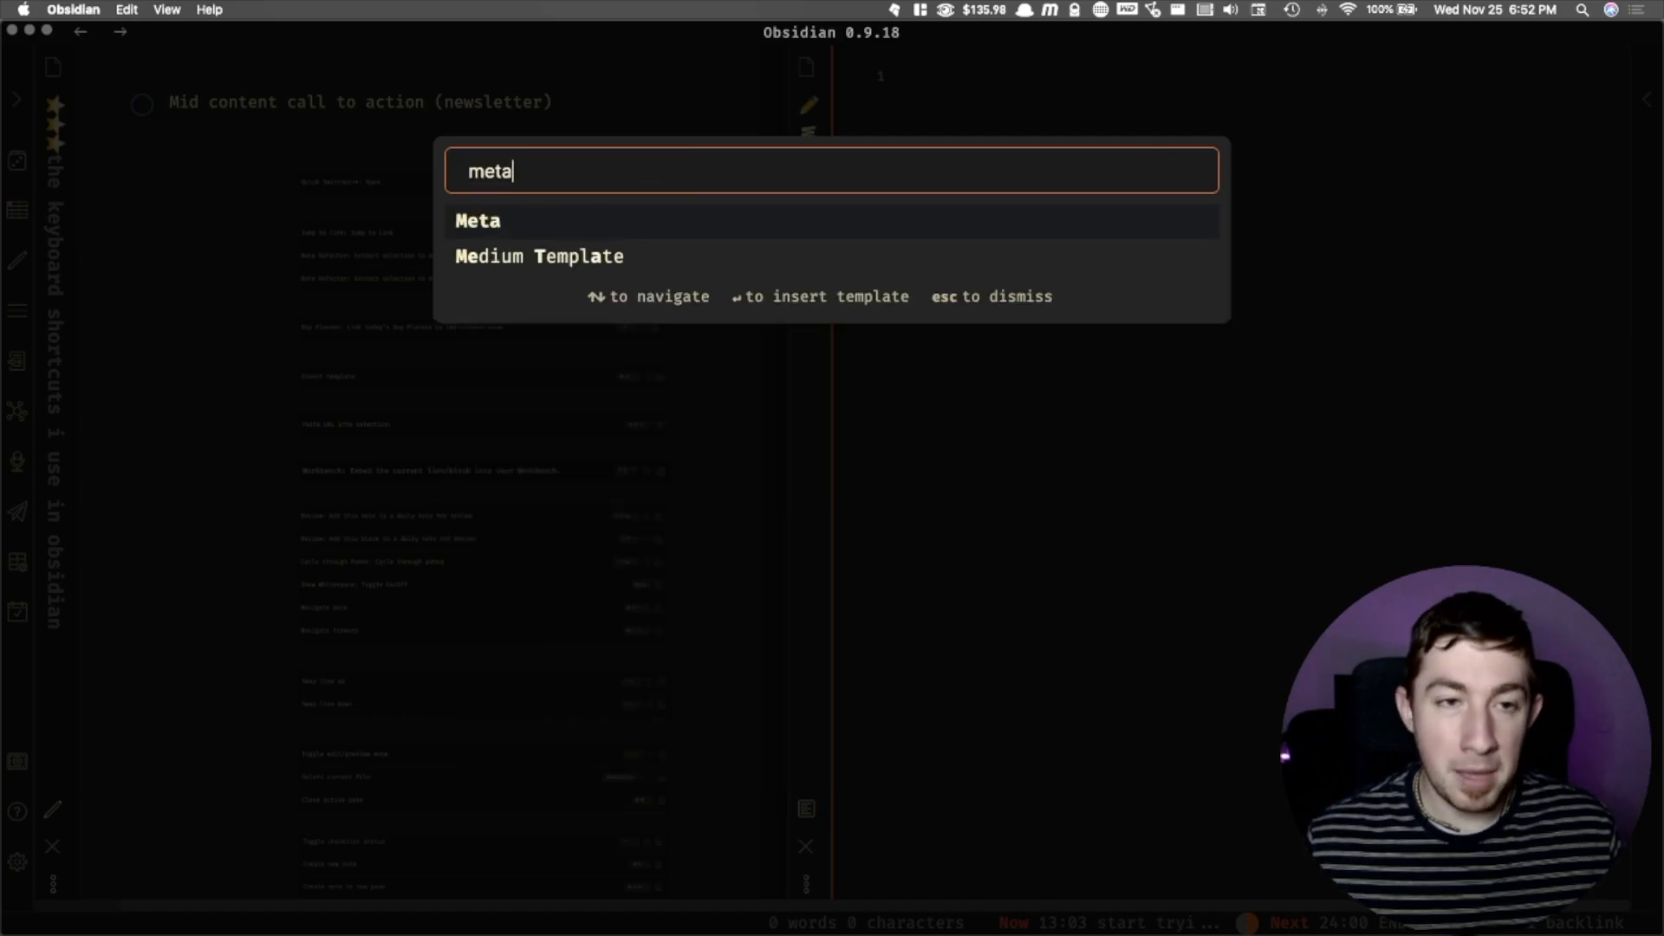
key("Return")
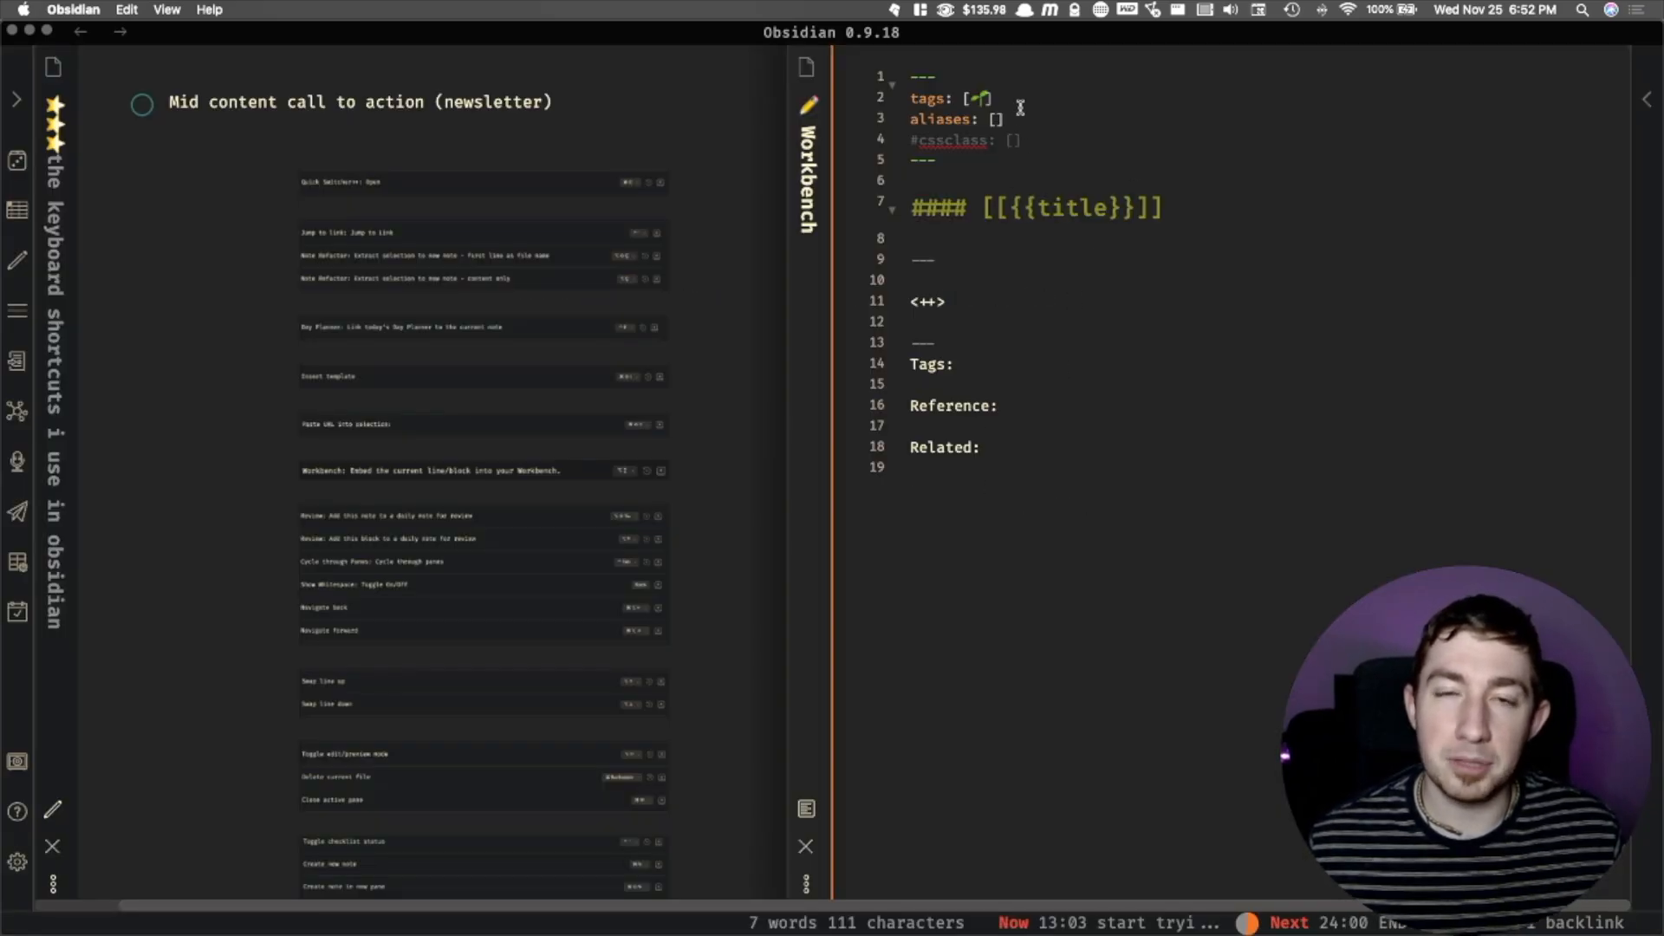
key("super+a")
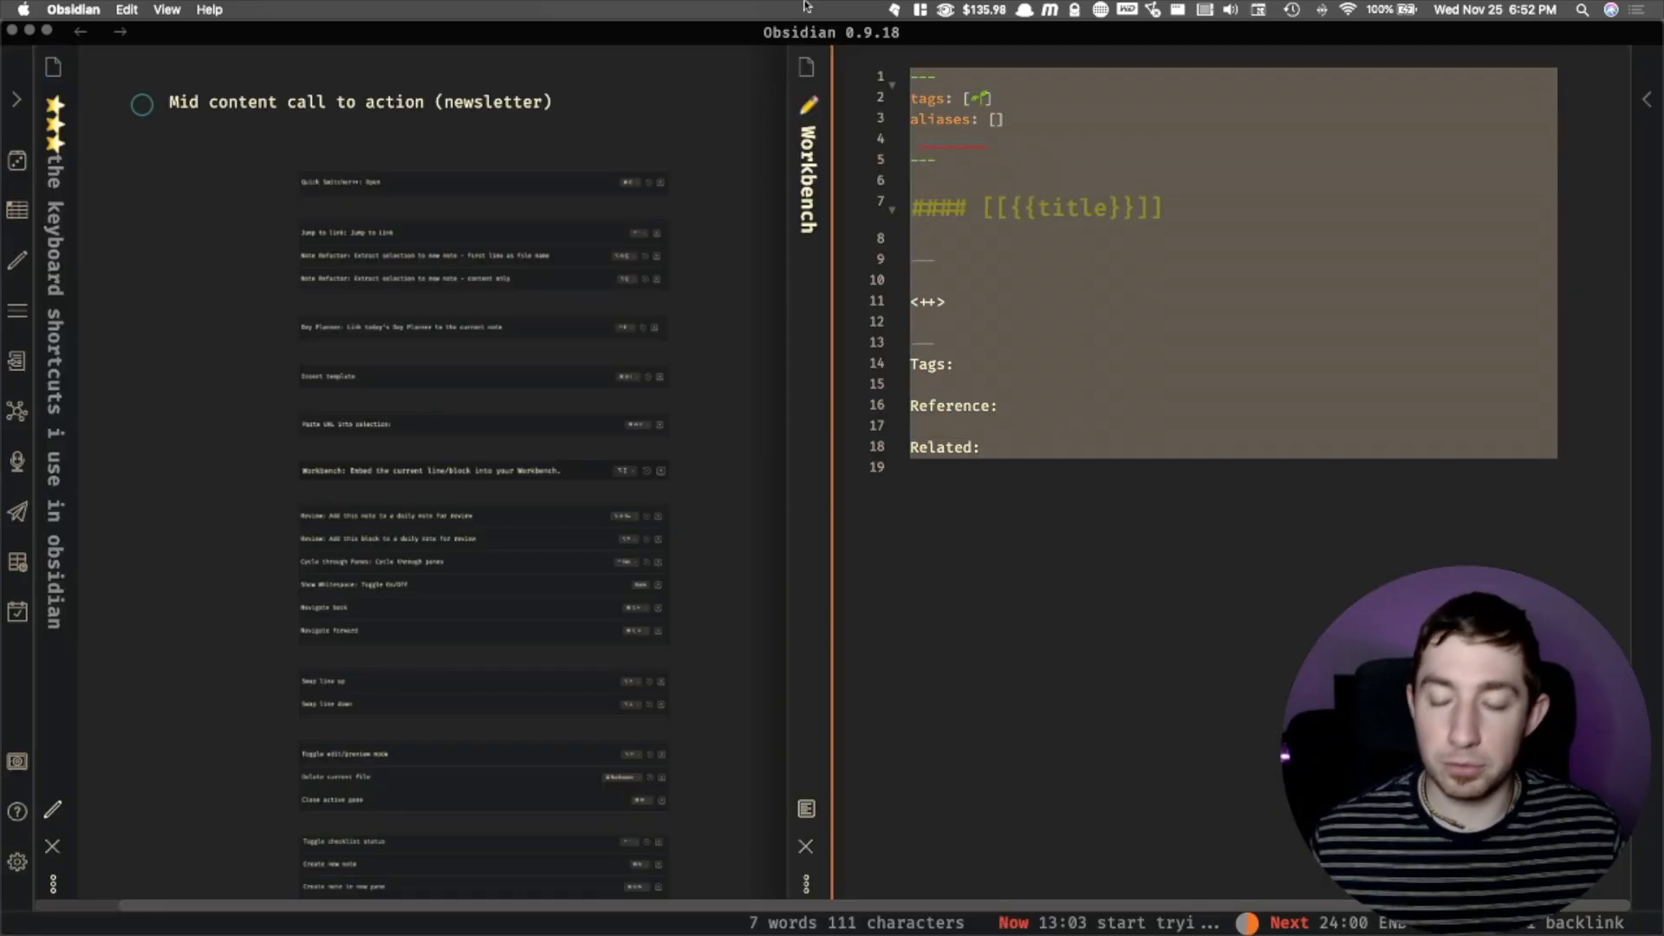
key("BackSpace")
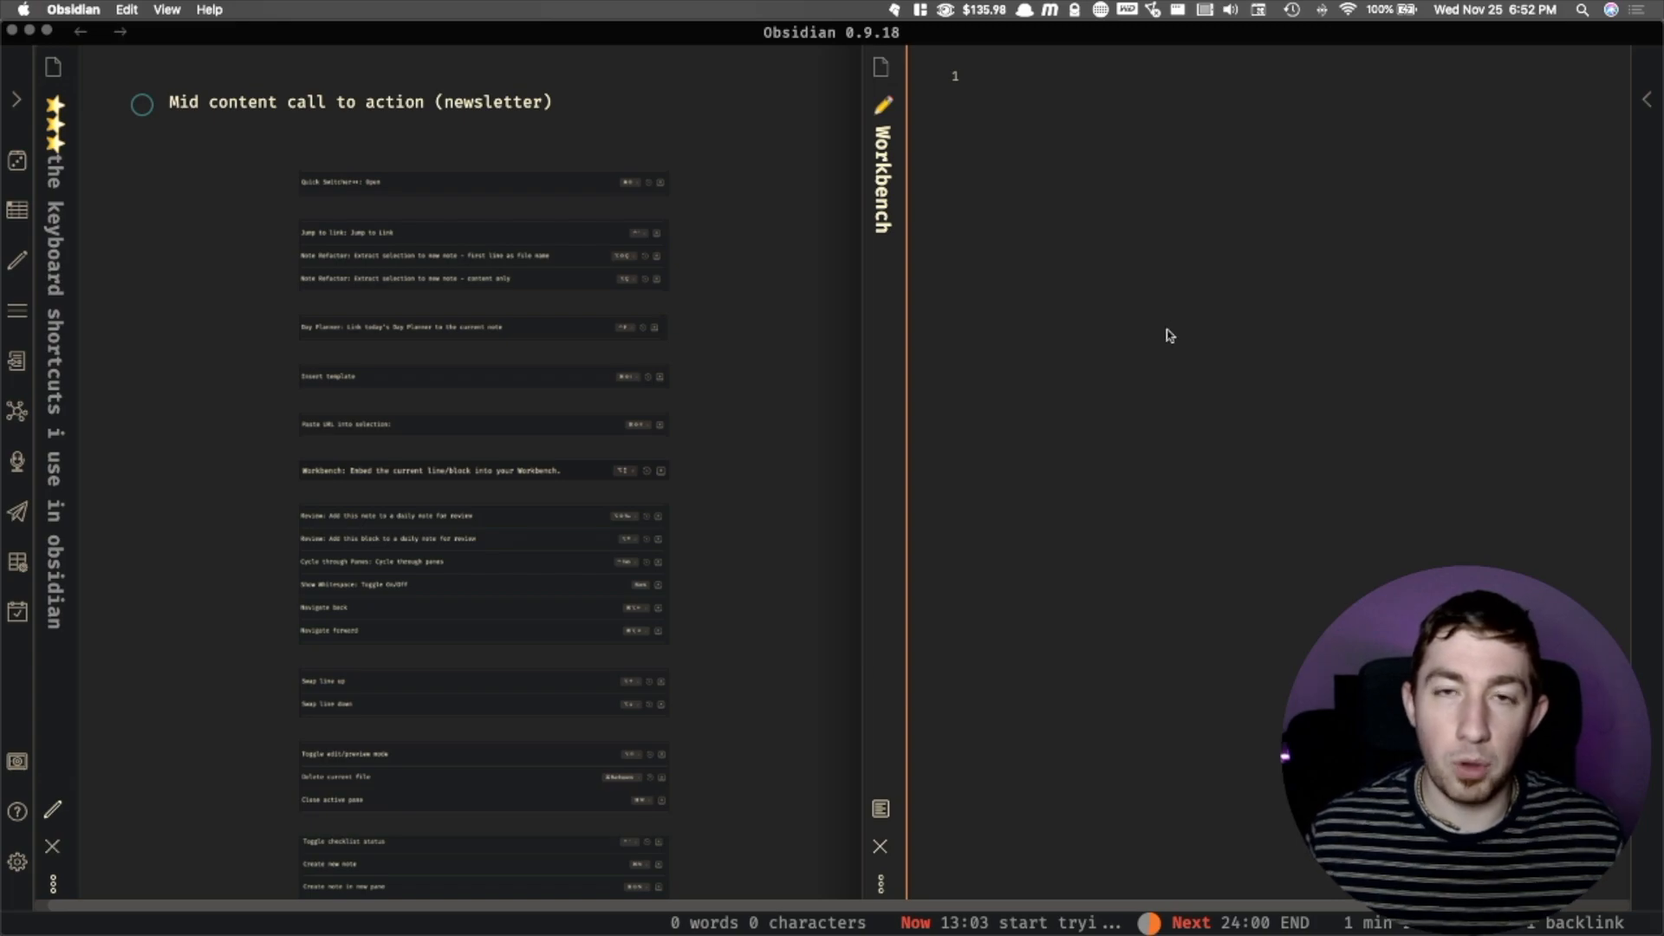
type("www.goo")
key("super+a")
type(",website")
key("super+a")
key("BackSpace")
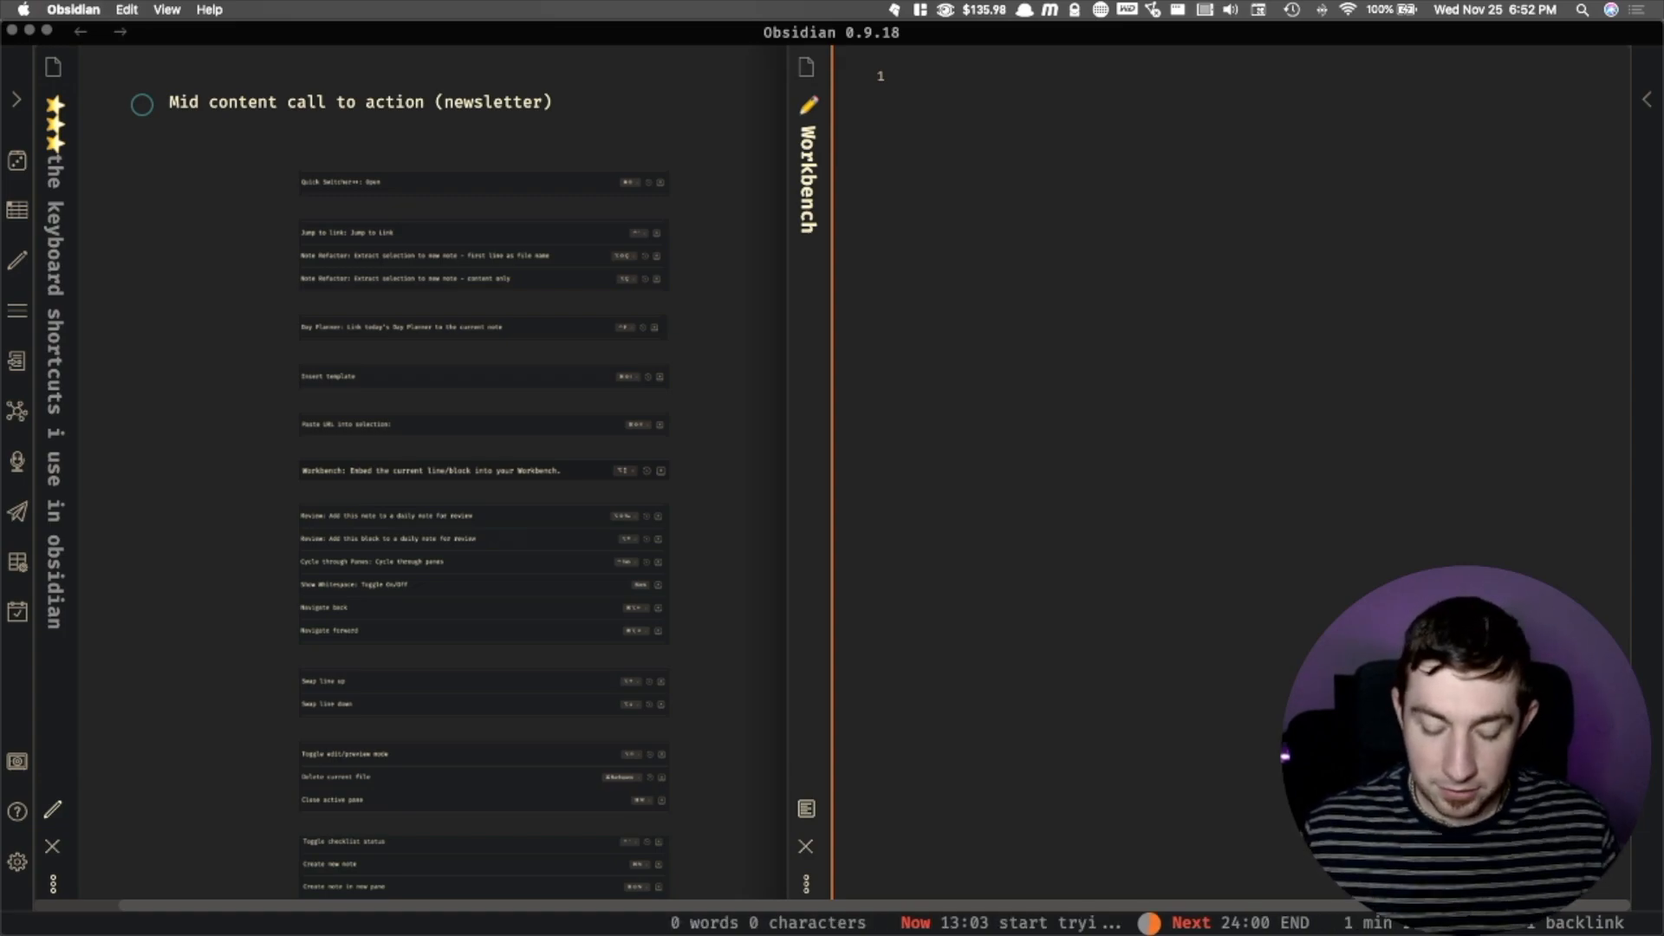
type("bryans web")
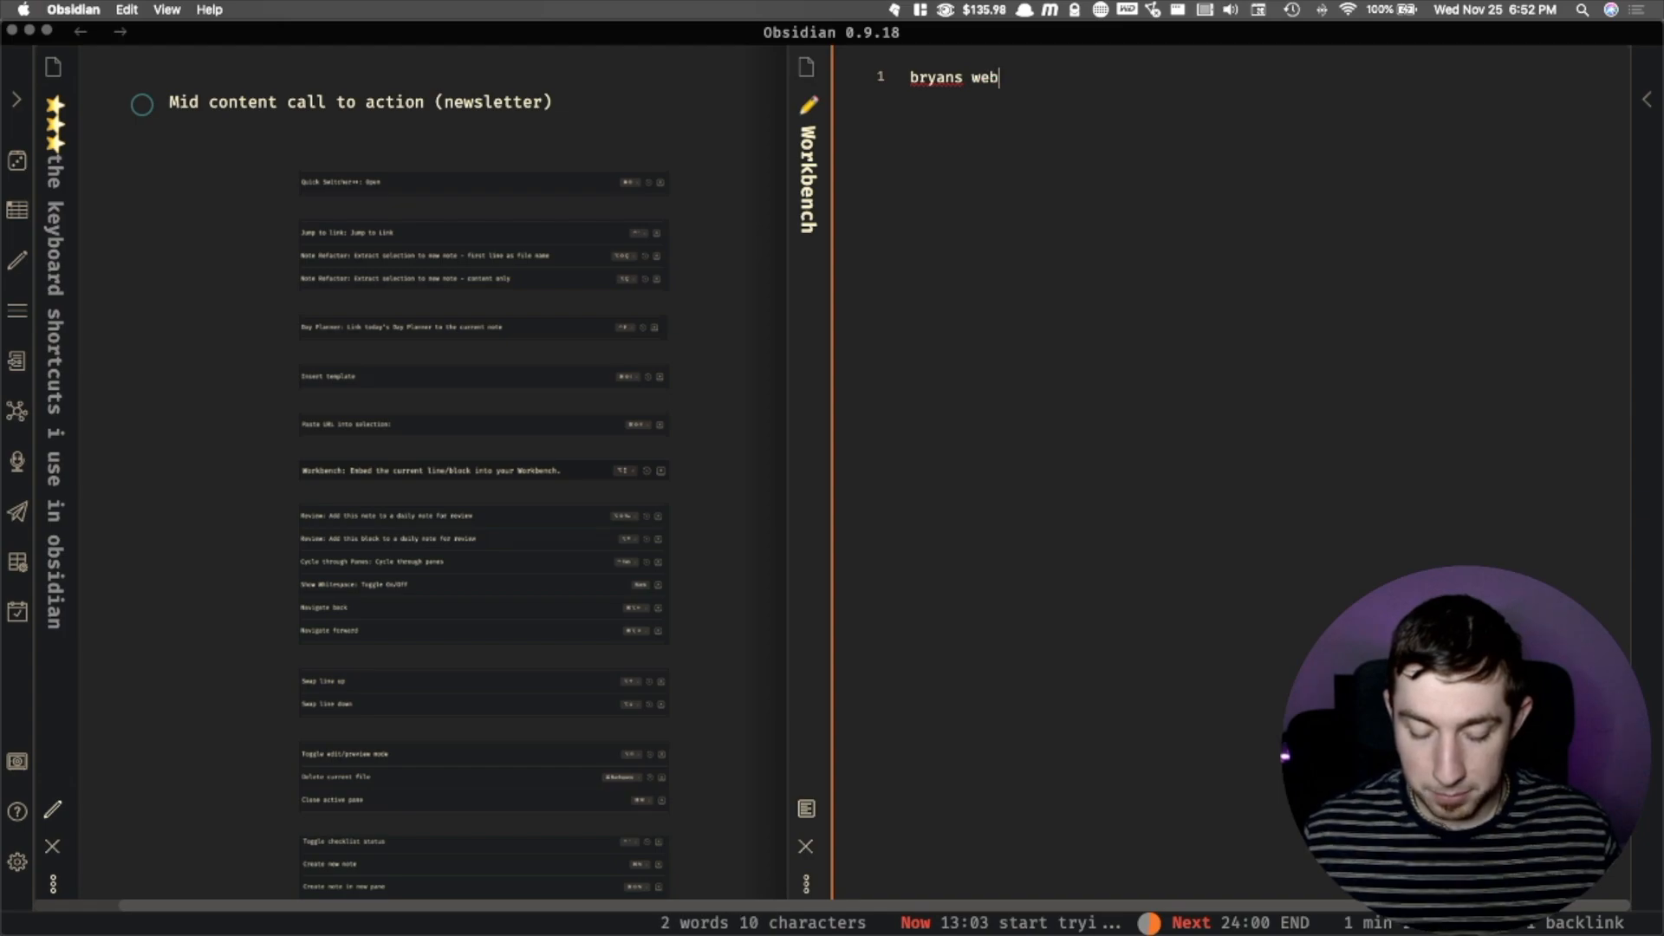
type("site")
key("super+a")
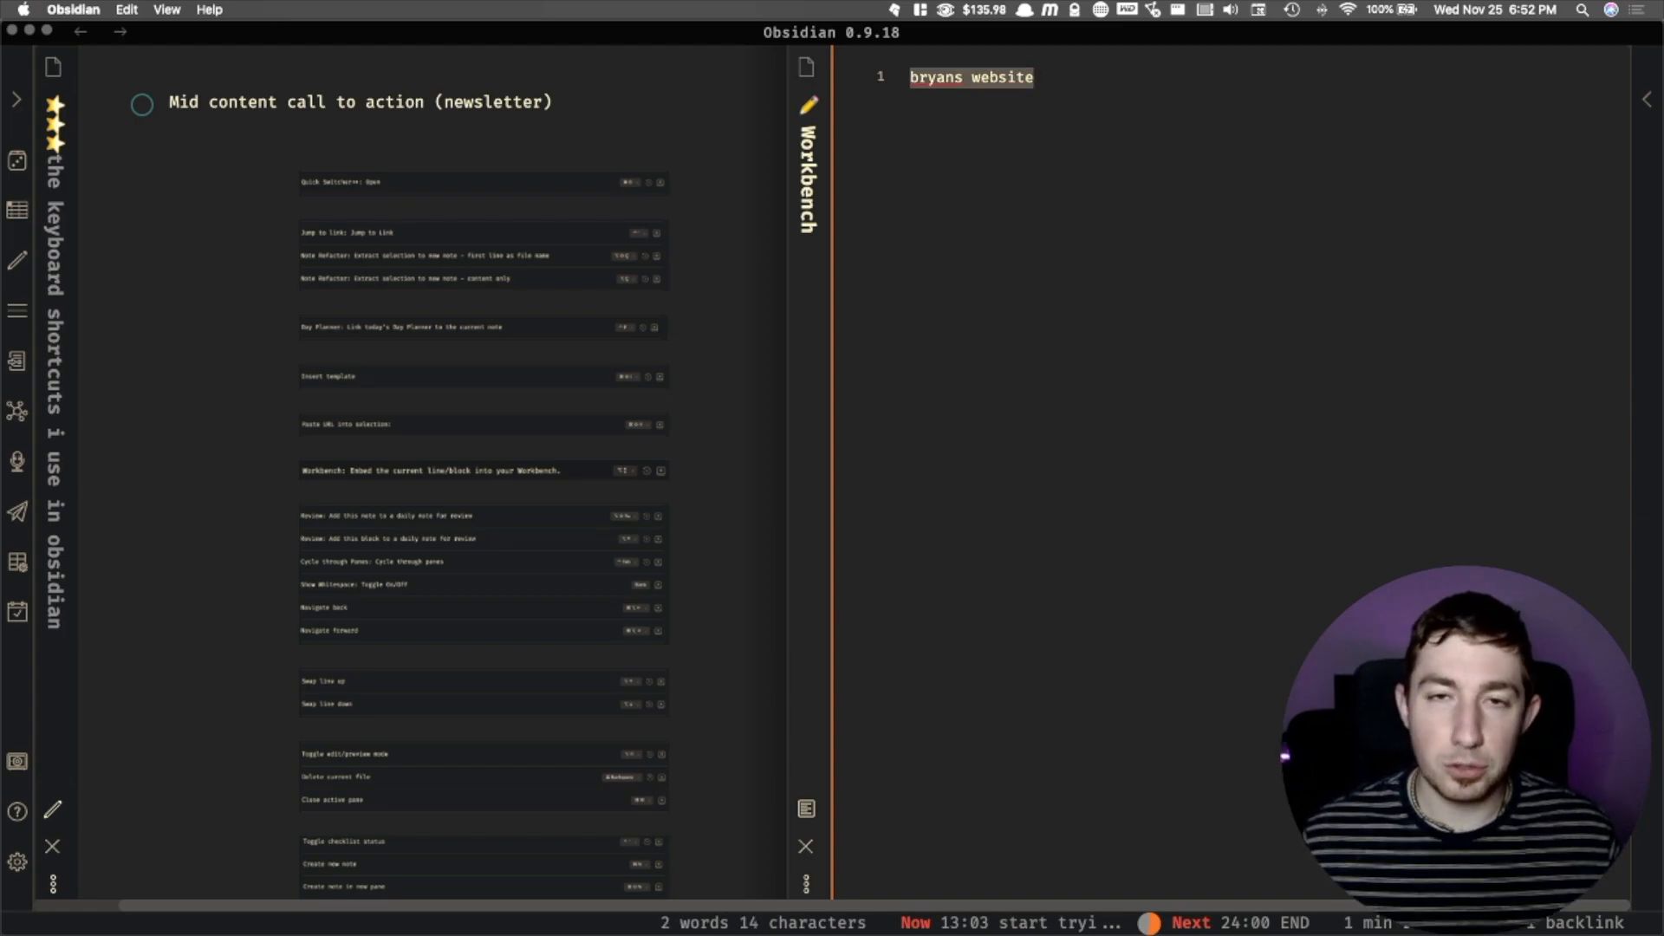
type("https://www.bryanjenks.dev")
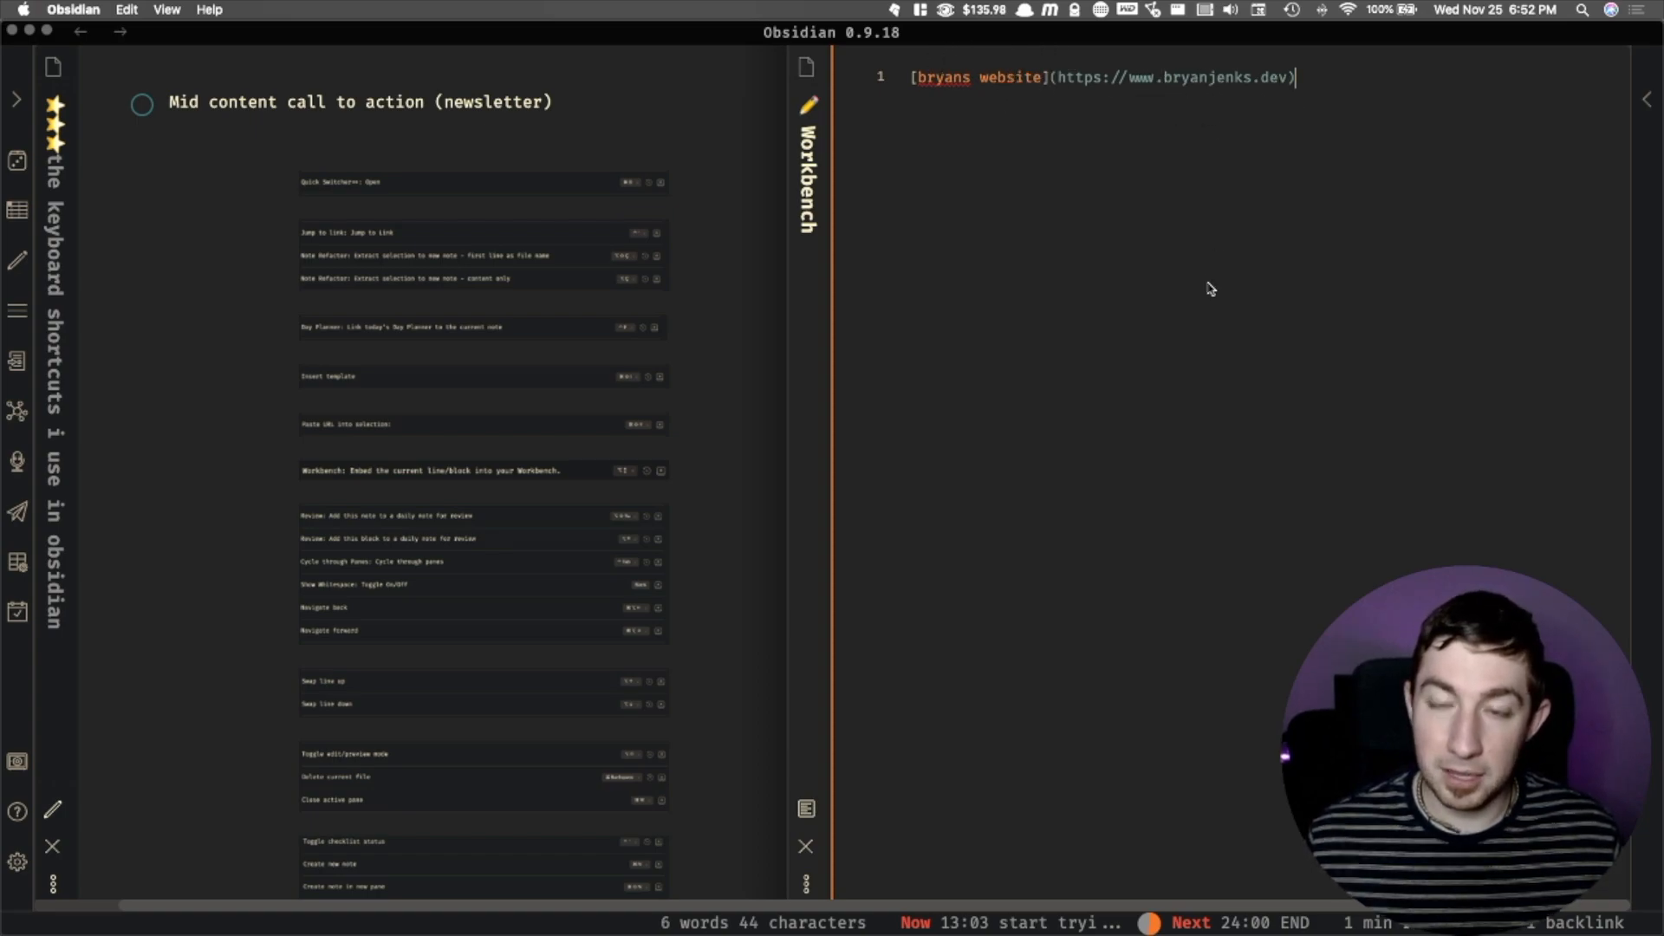
Preview the rendered link, then select the whole link line.
key("super+e")
key("super+e")
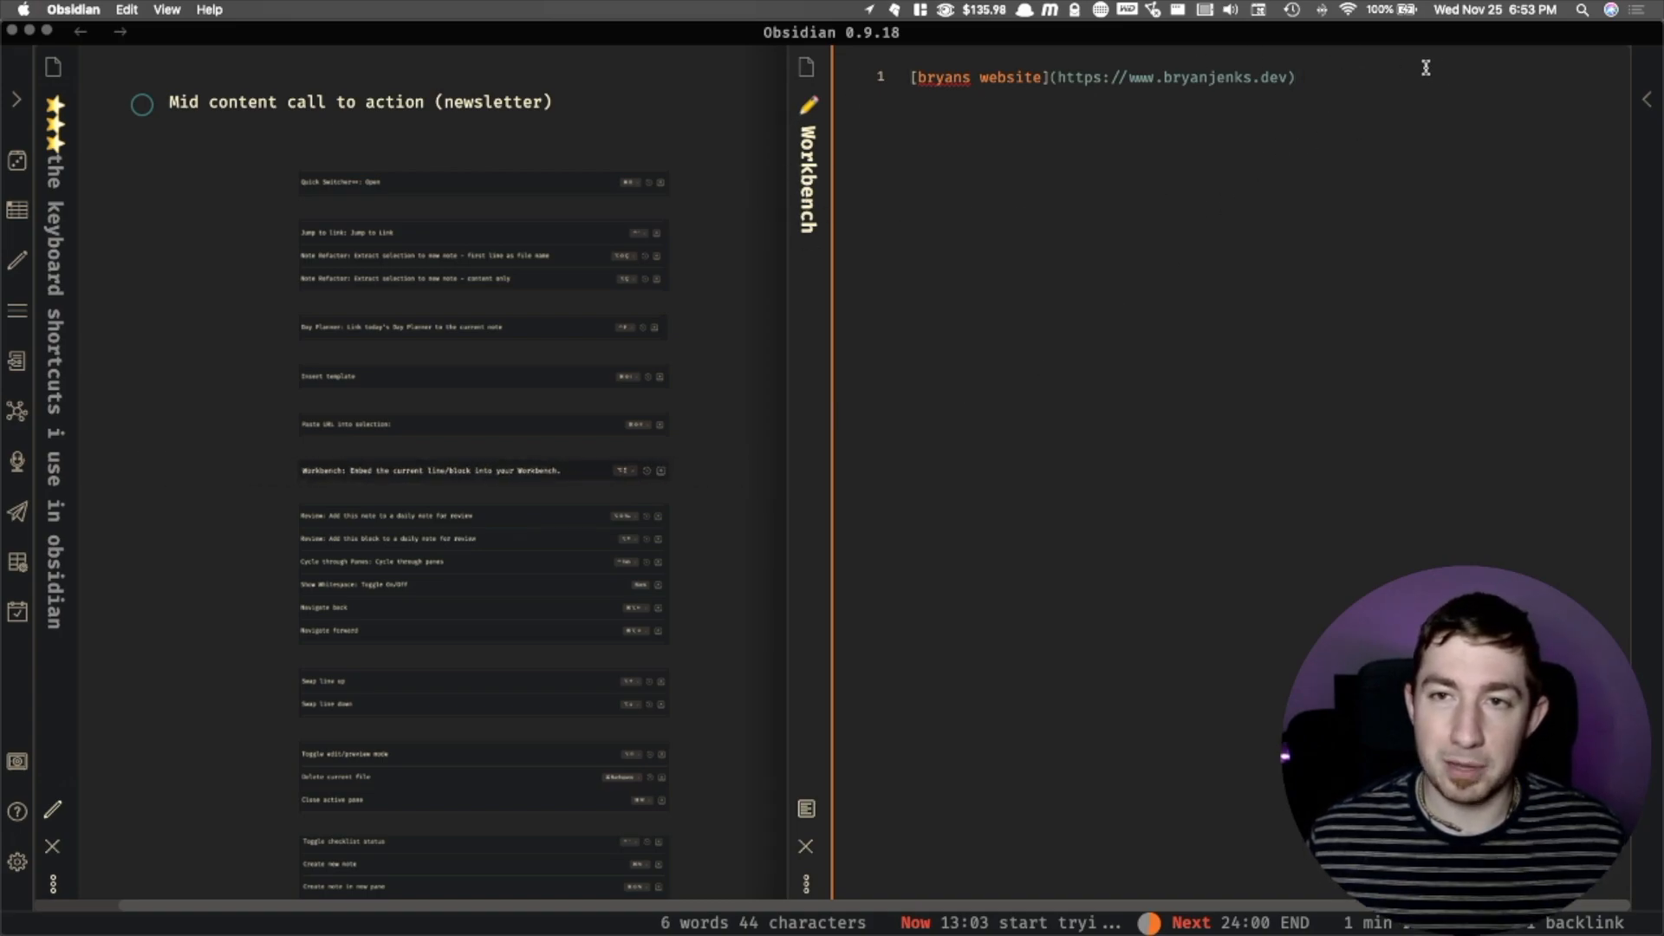
left_click_drag(1443, 76, 910, 77)
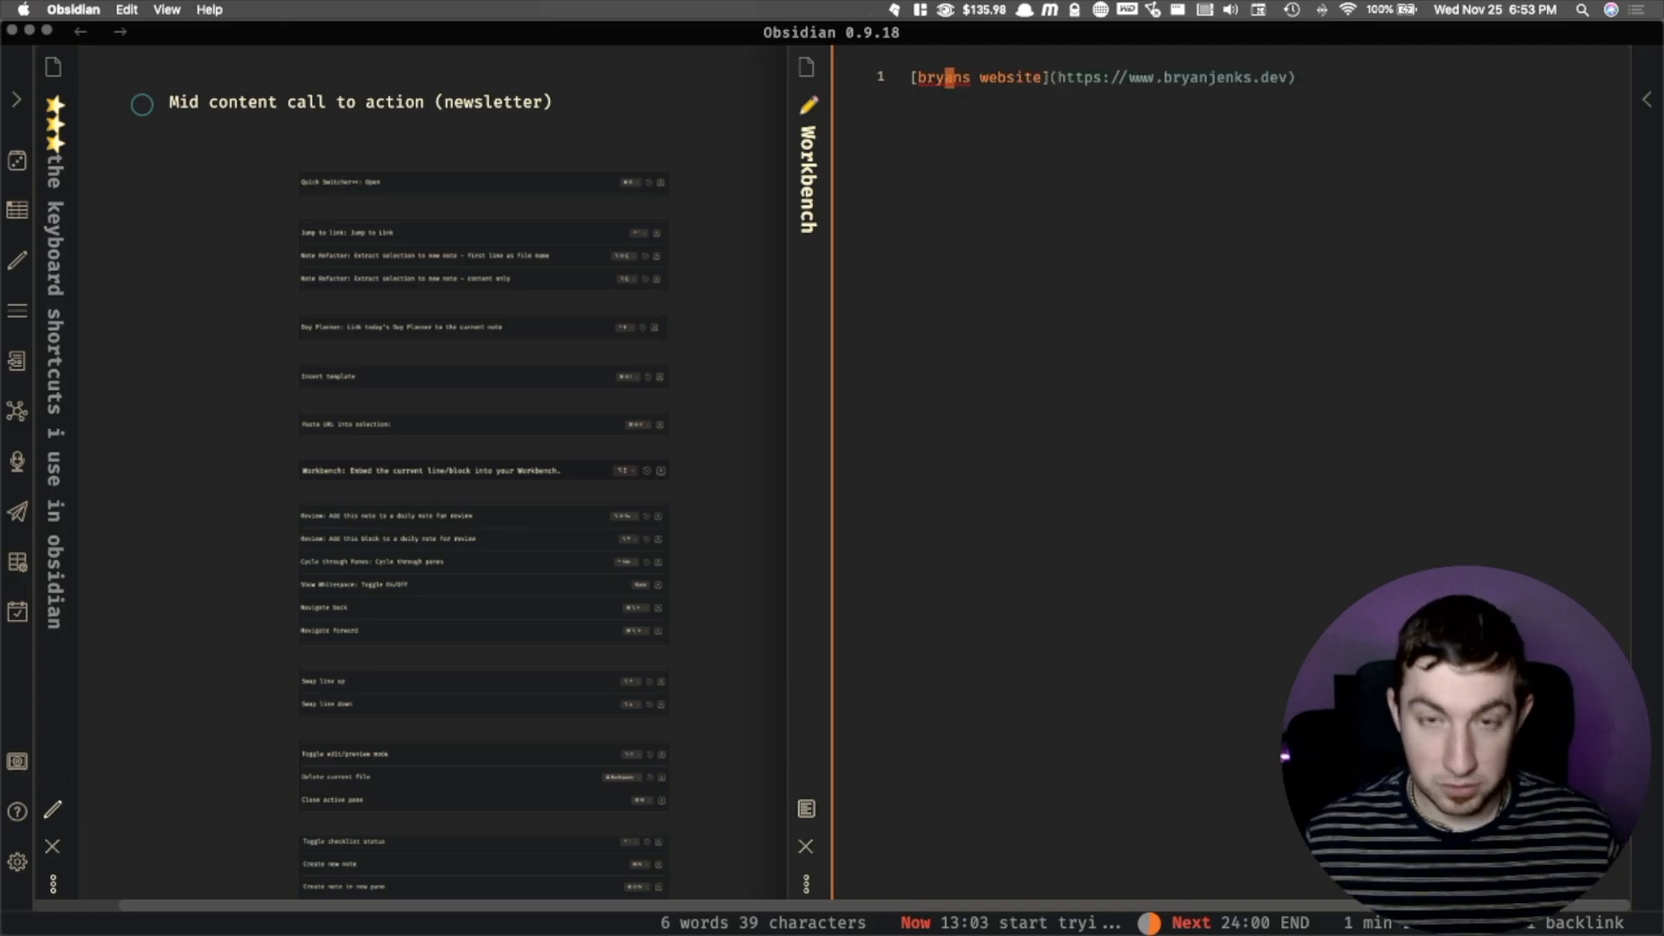
Clear Workbench's old link, then send a link to the Spaced Repetition definition paragraph to Workbench.
key("BackSpace")
key("super+o")
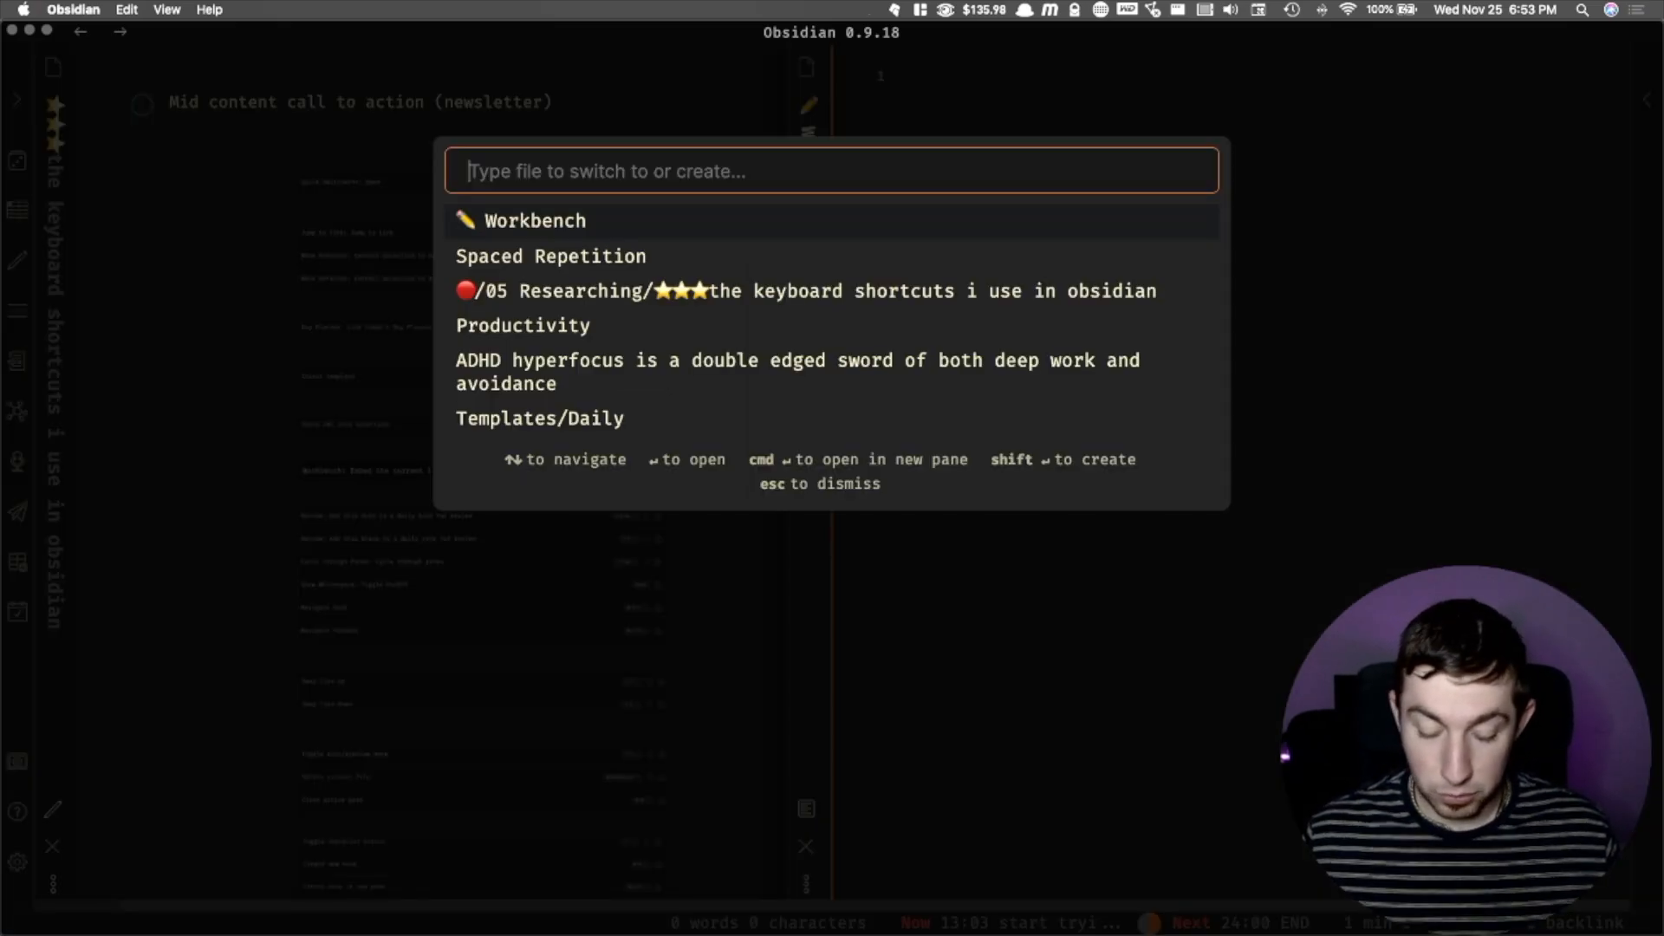
type("spac")
key("Return")
scroll(1255, 391, "down", 5)
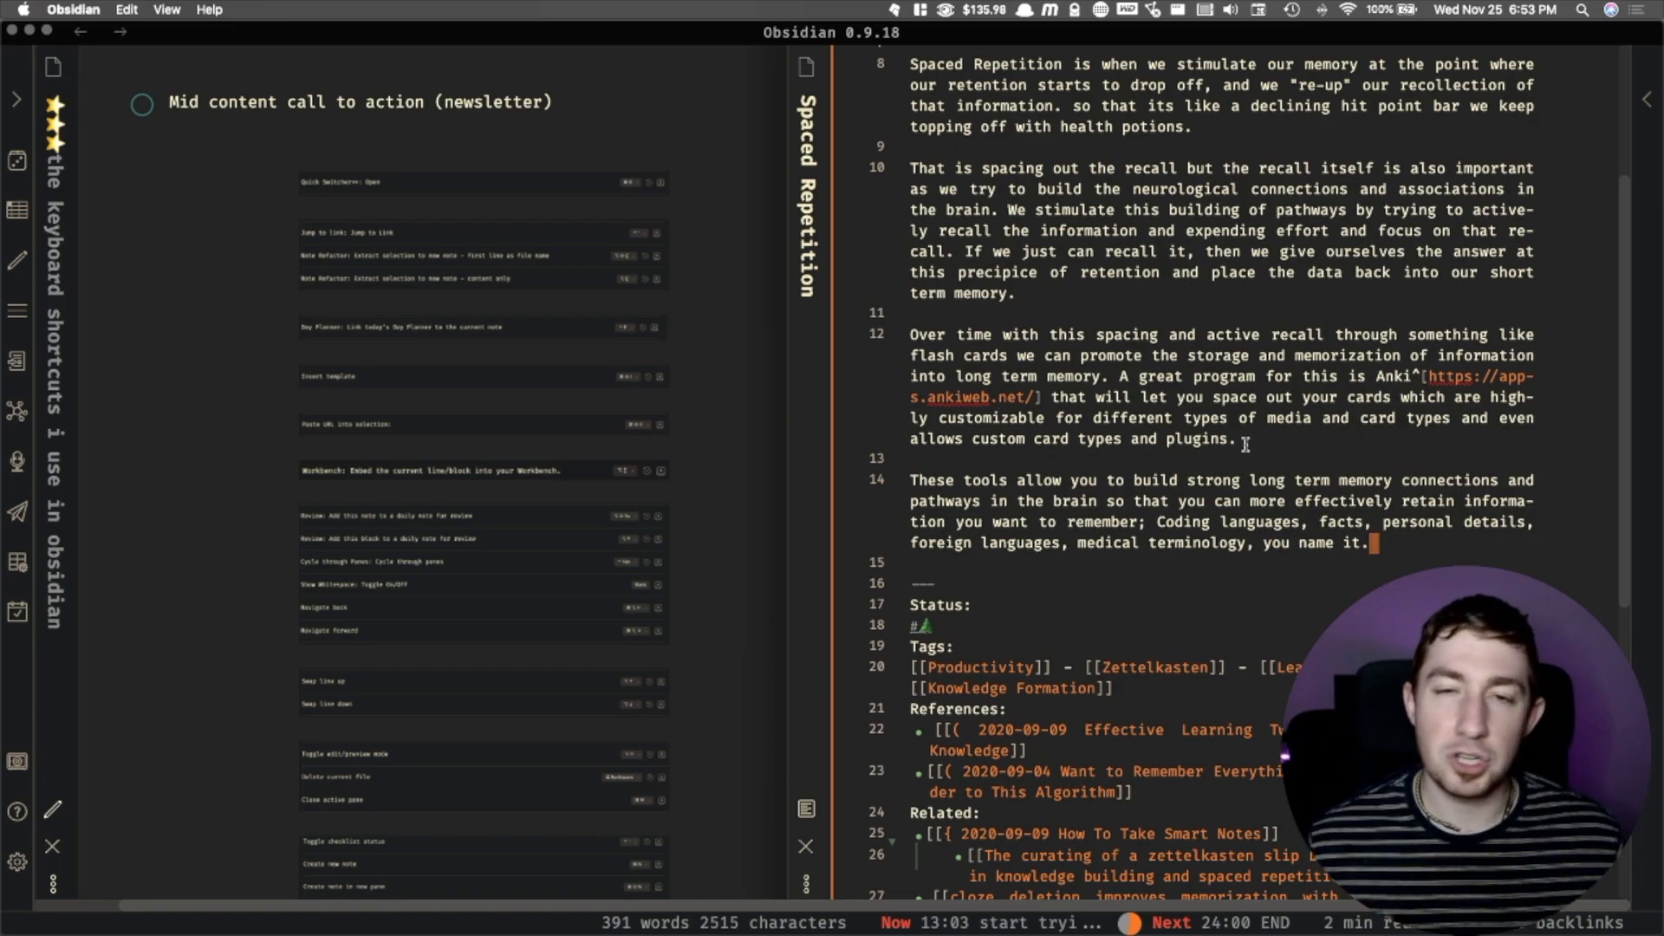
scroll(1301, 401, "up", 1)
scroll(1302, 401, "up", 3)
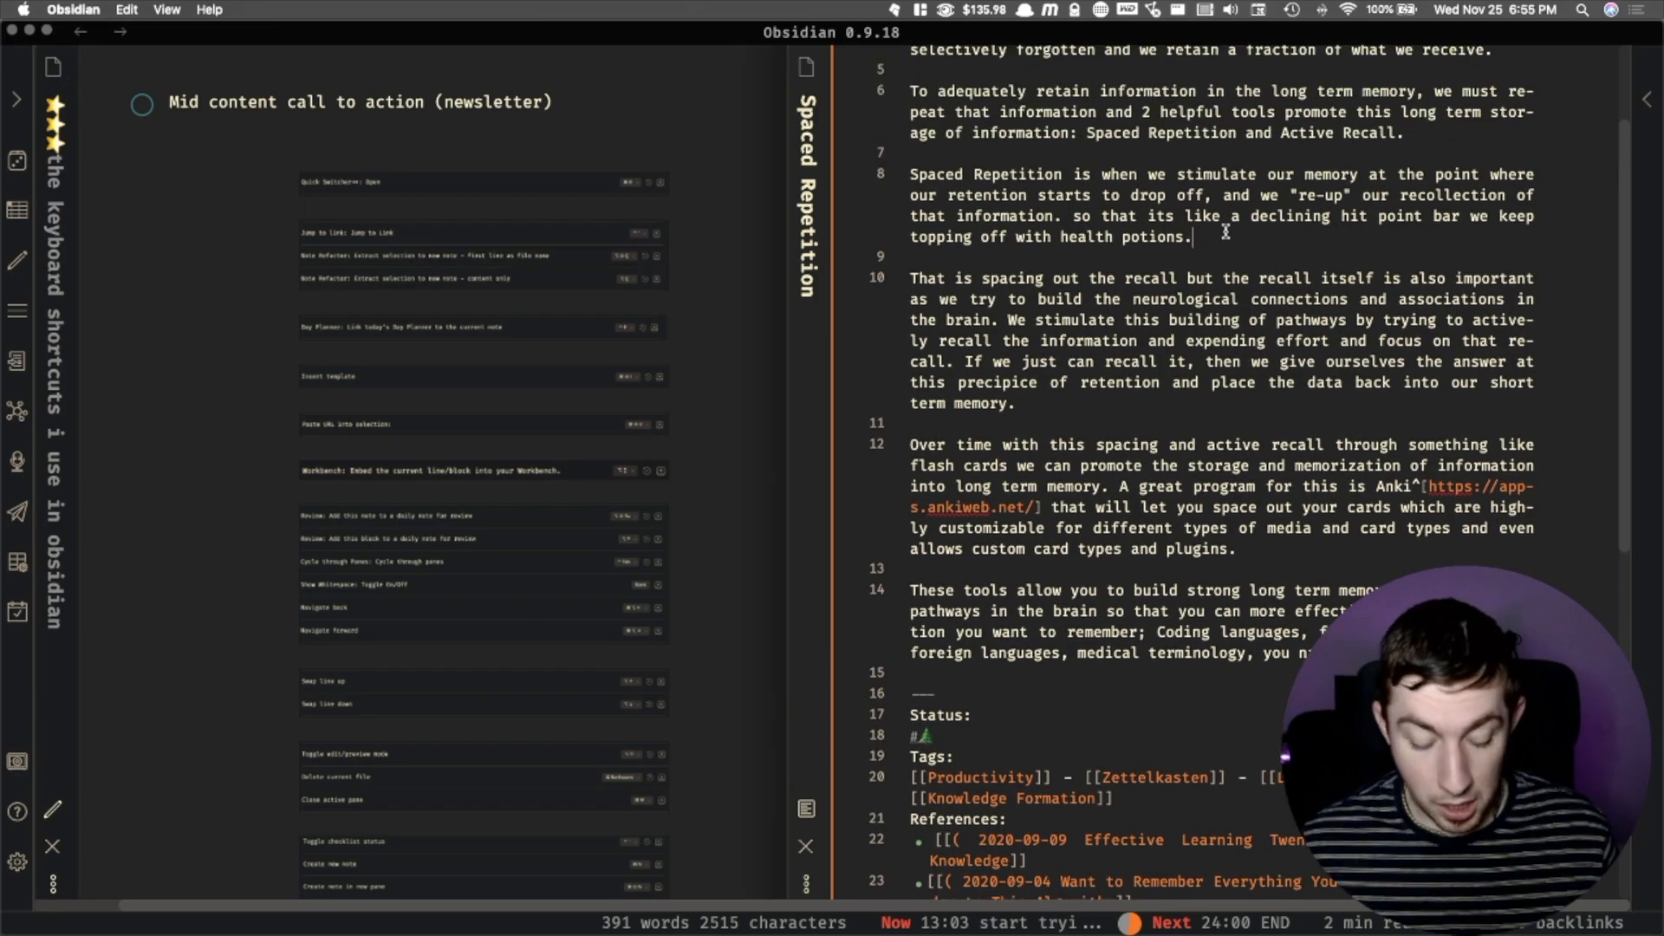
key("ctrl+shift+b")
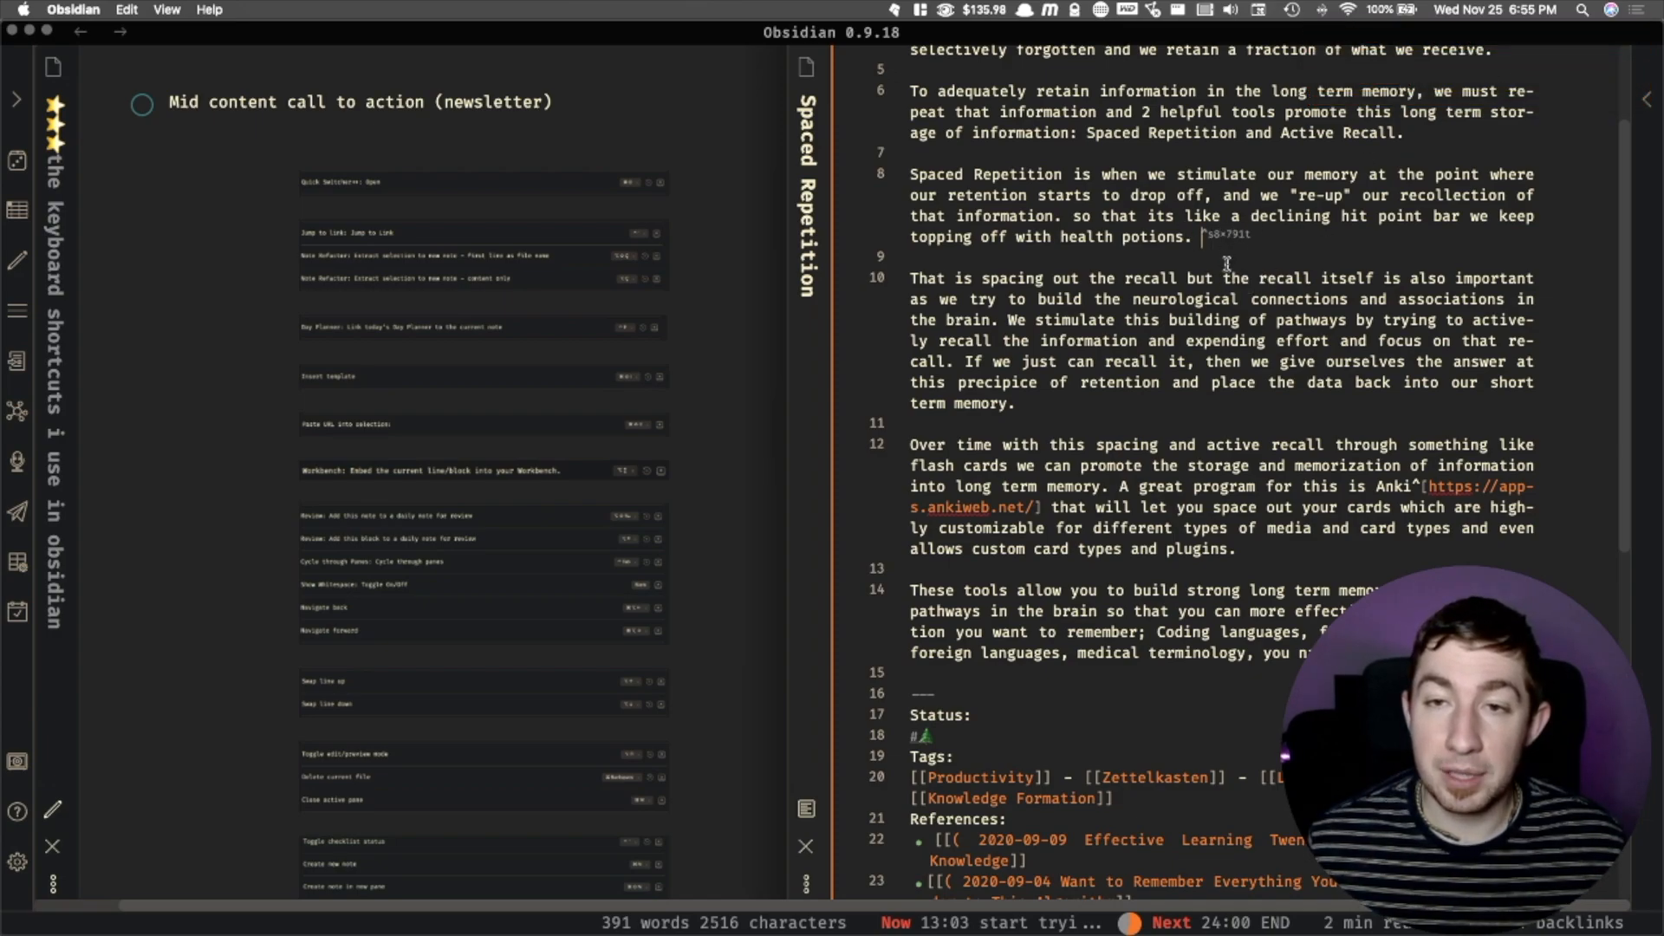
left_click_drag(914, 173, 1408, 173)
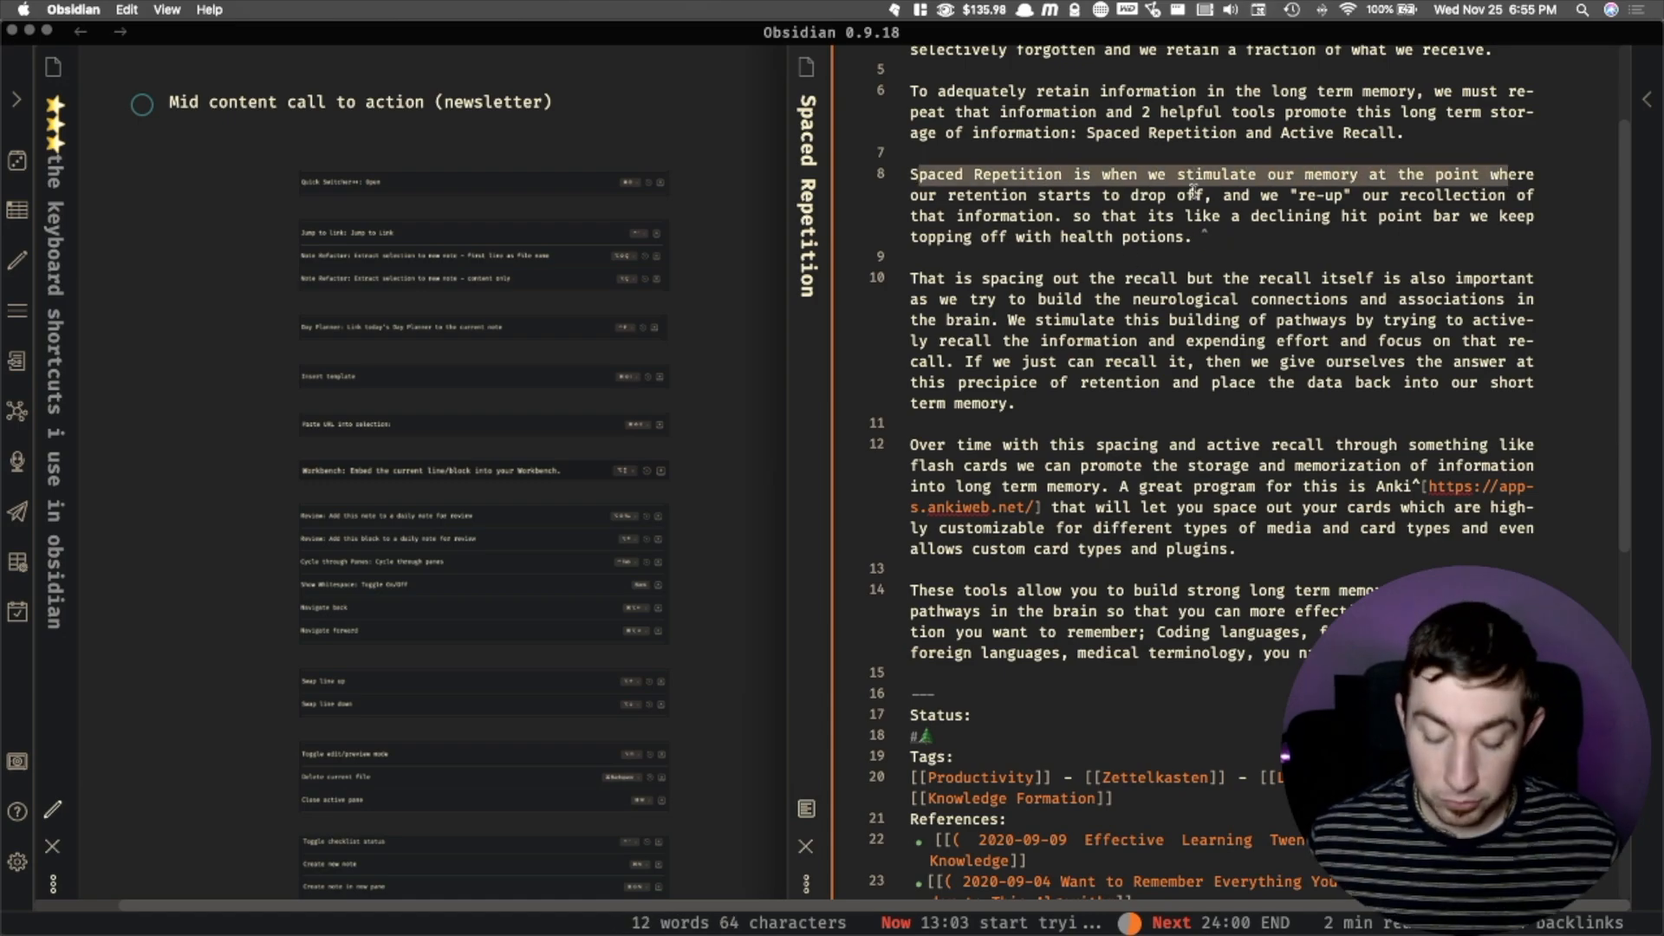
Switch to the Workbench note and render it in preview so the embedded paragraph reads as text.
key("super+o")
type("work")
key("Return")
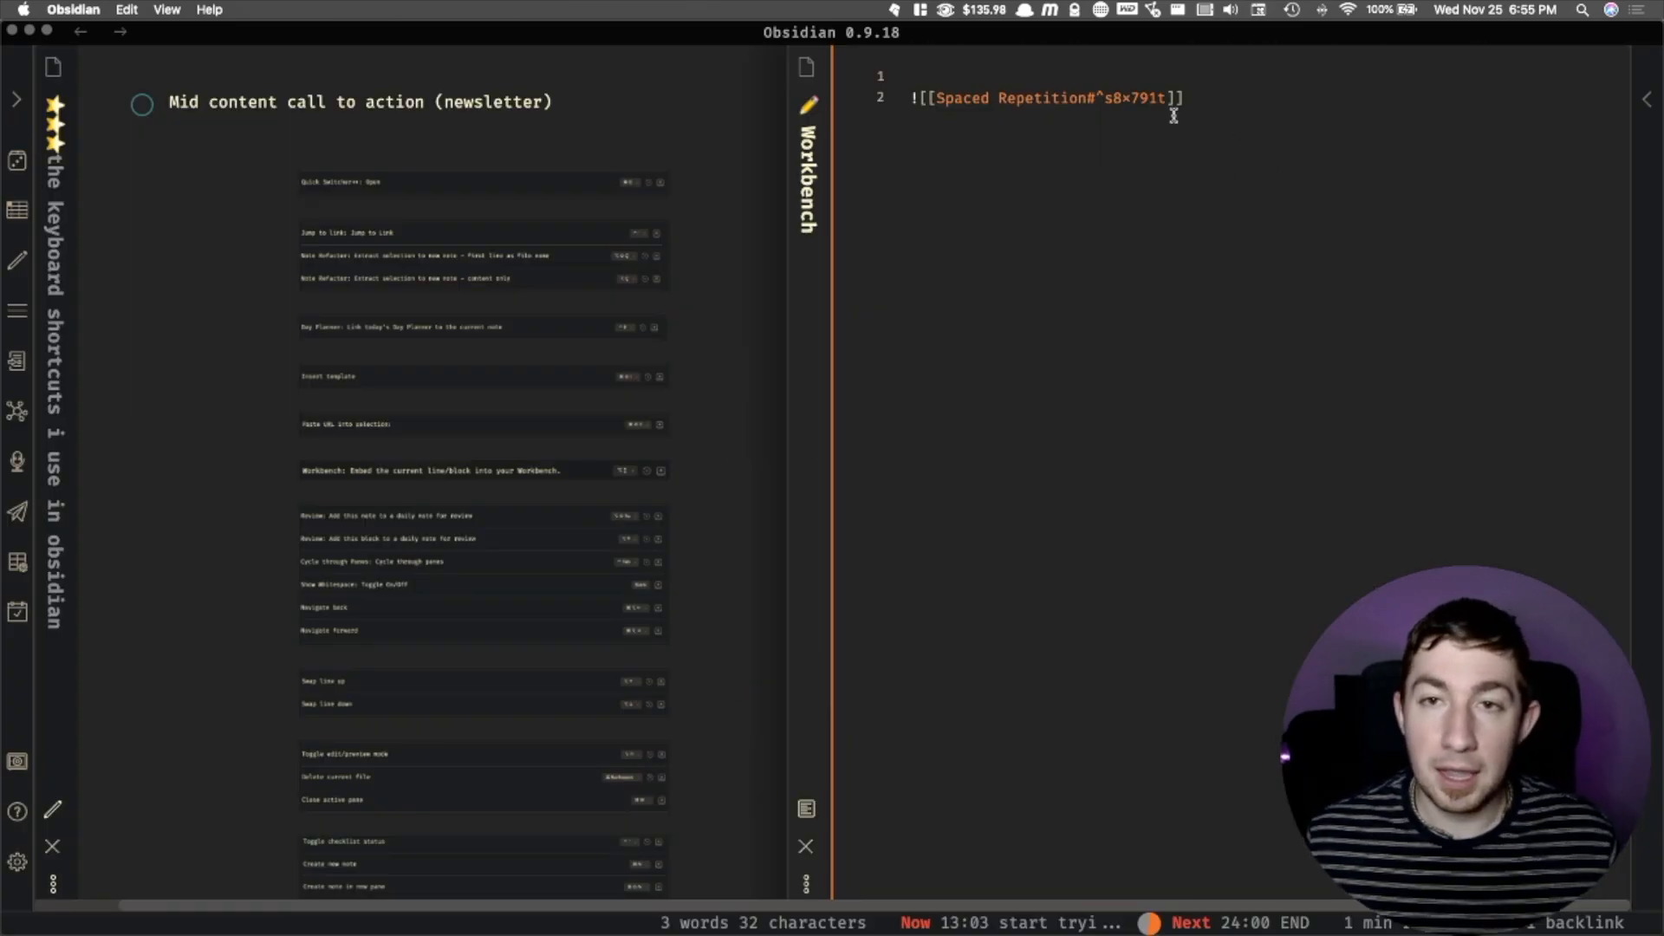
key("super+e")
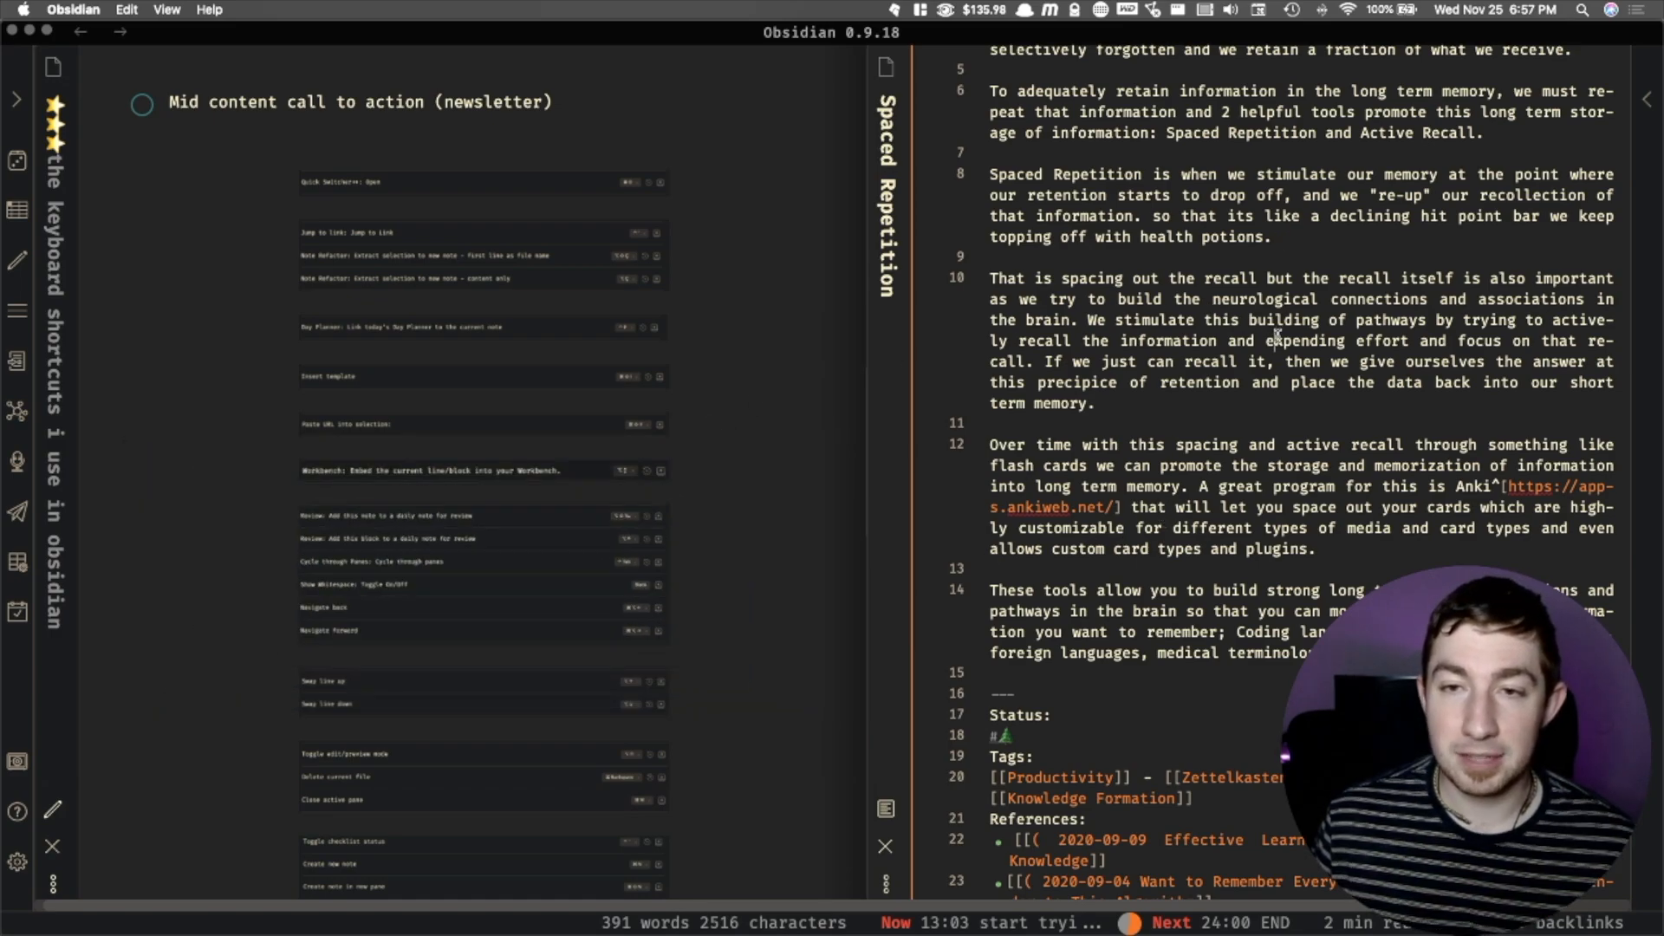
Bring Workbench up in a side pane and cycle back to the Spaced Repetition pane.
key("super+o")
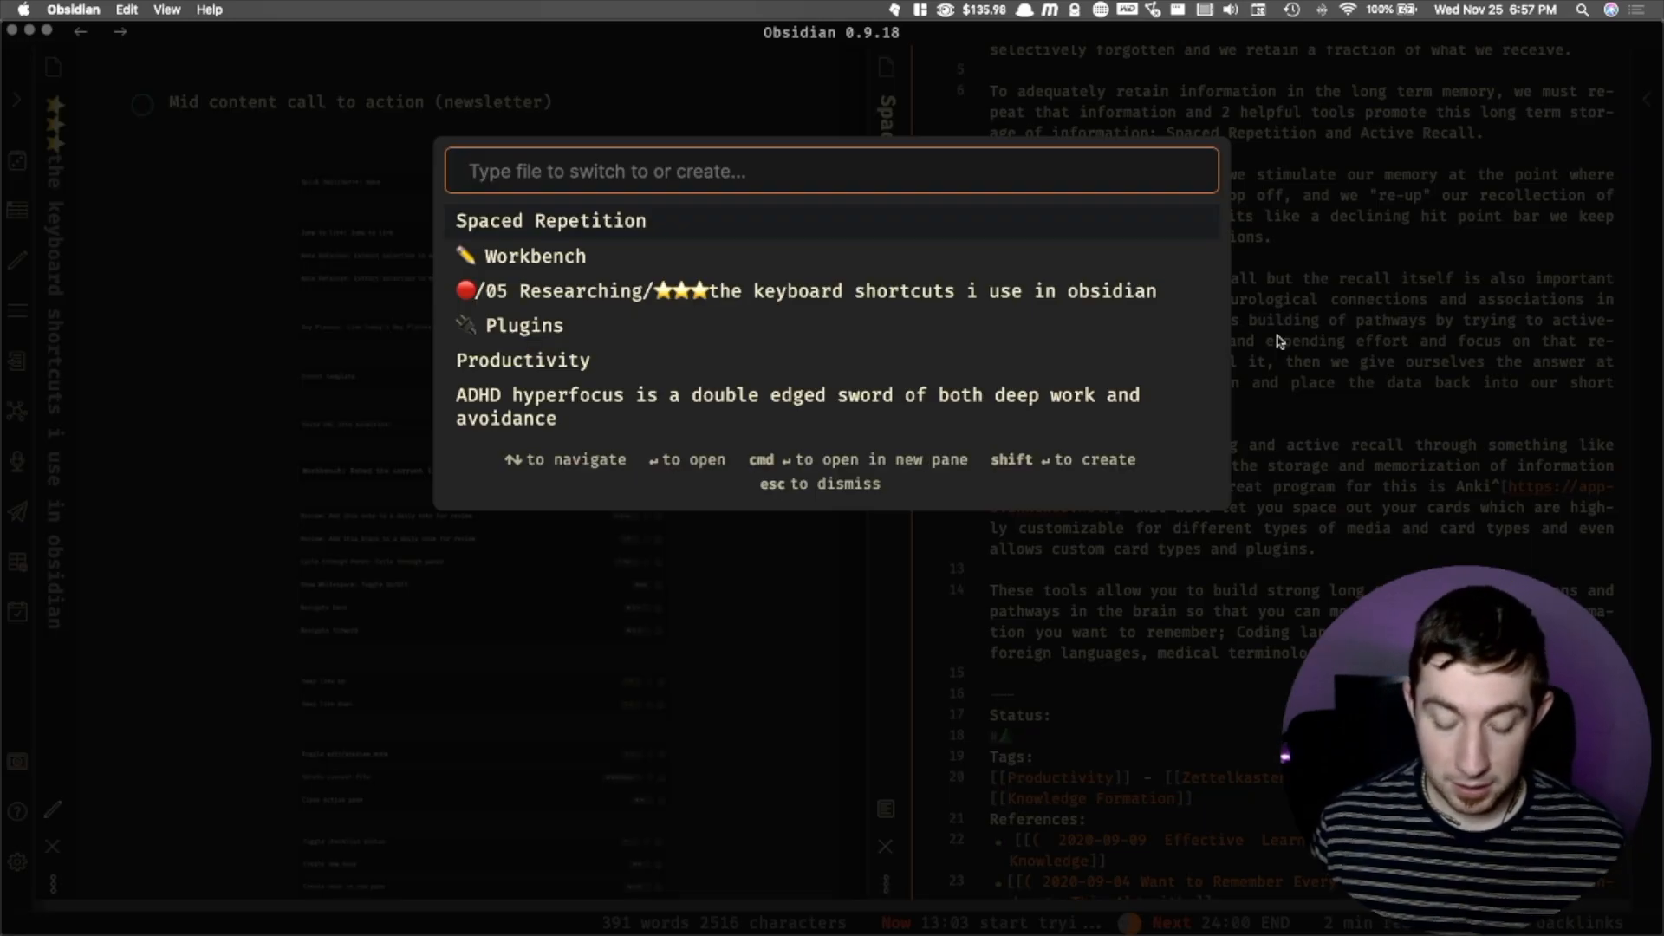
type("wor")
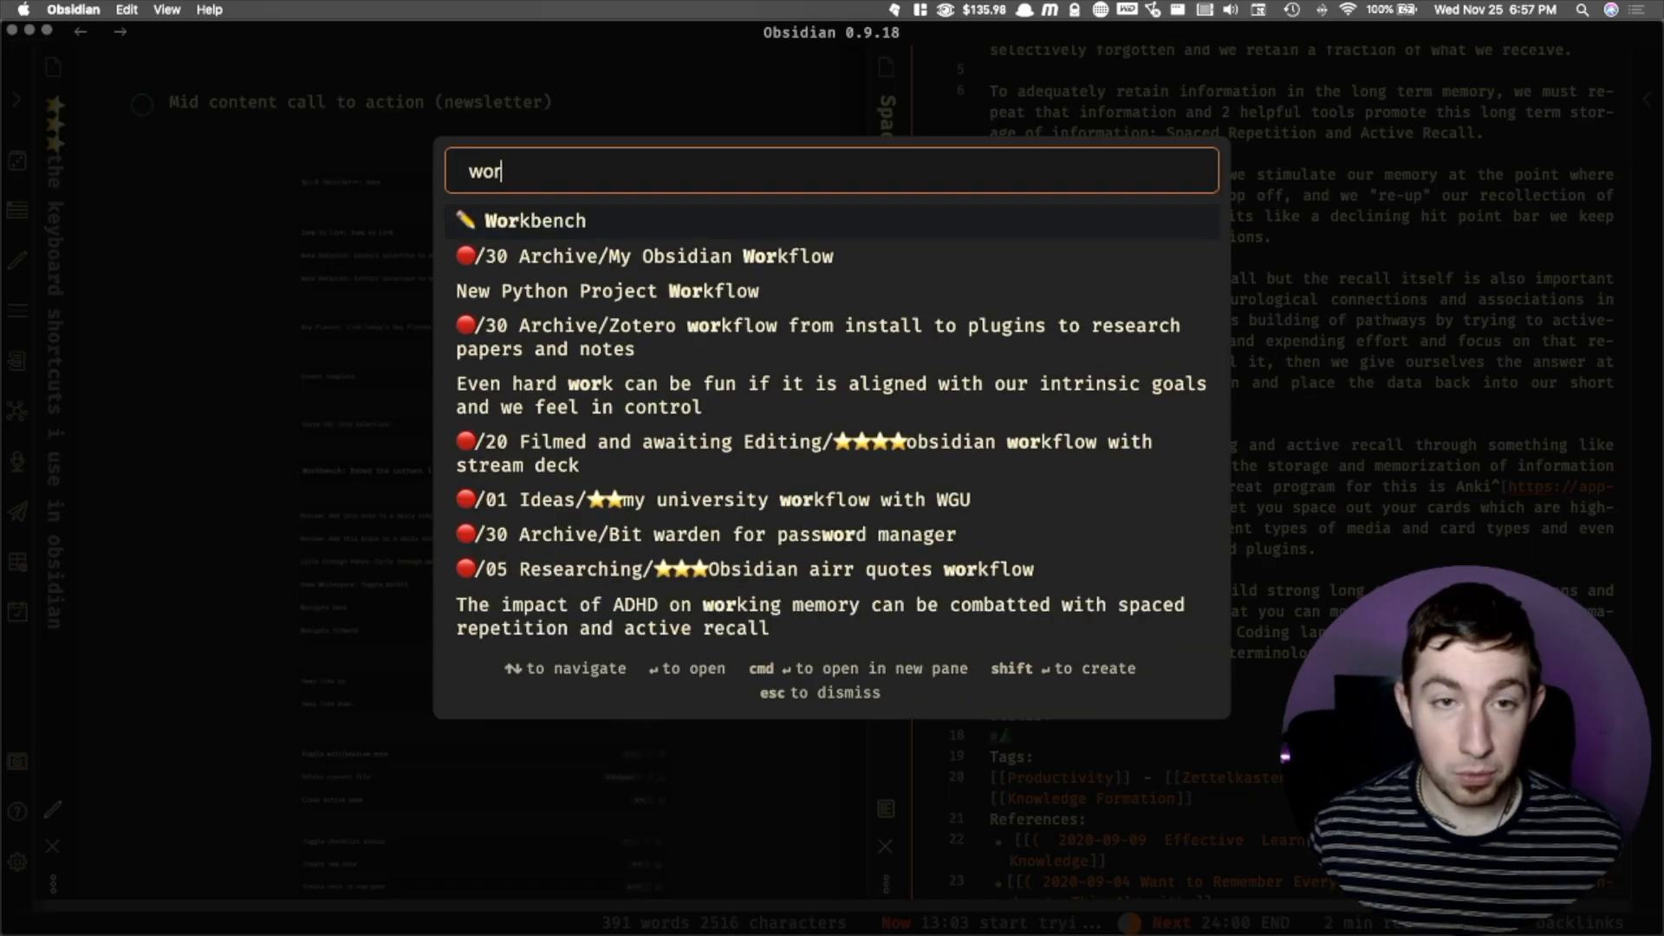
key("Return")
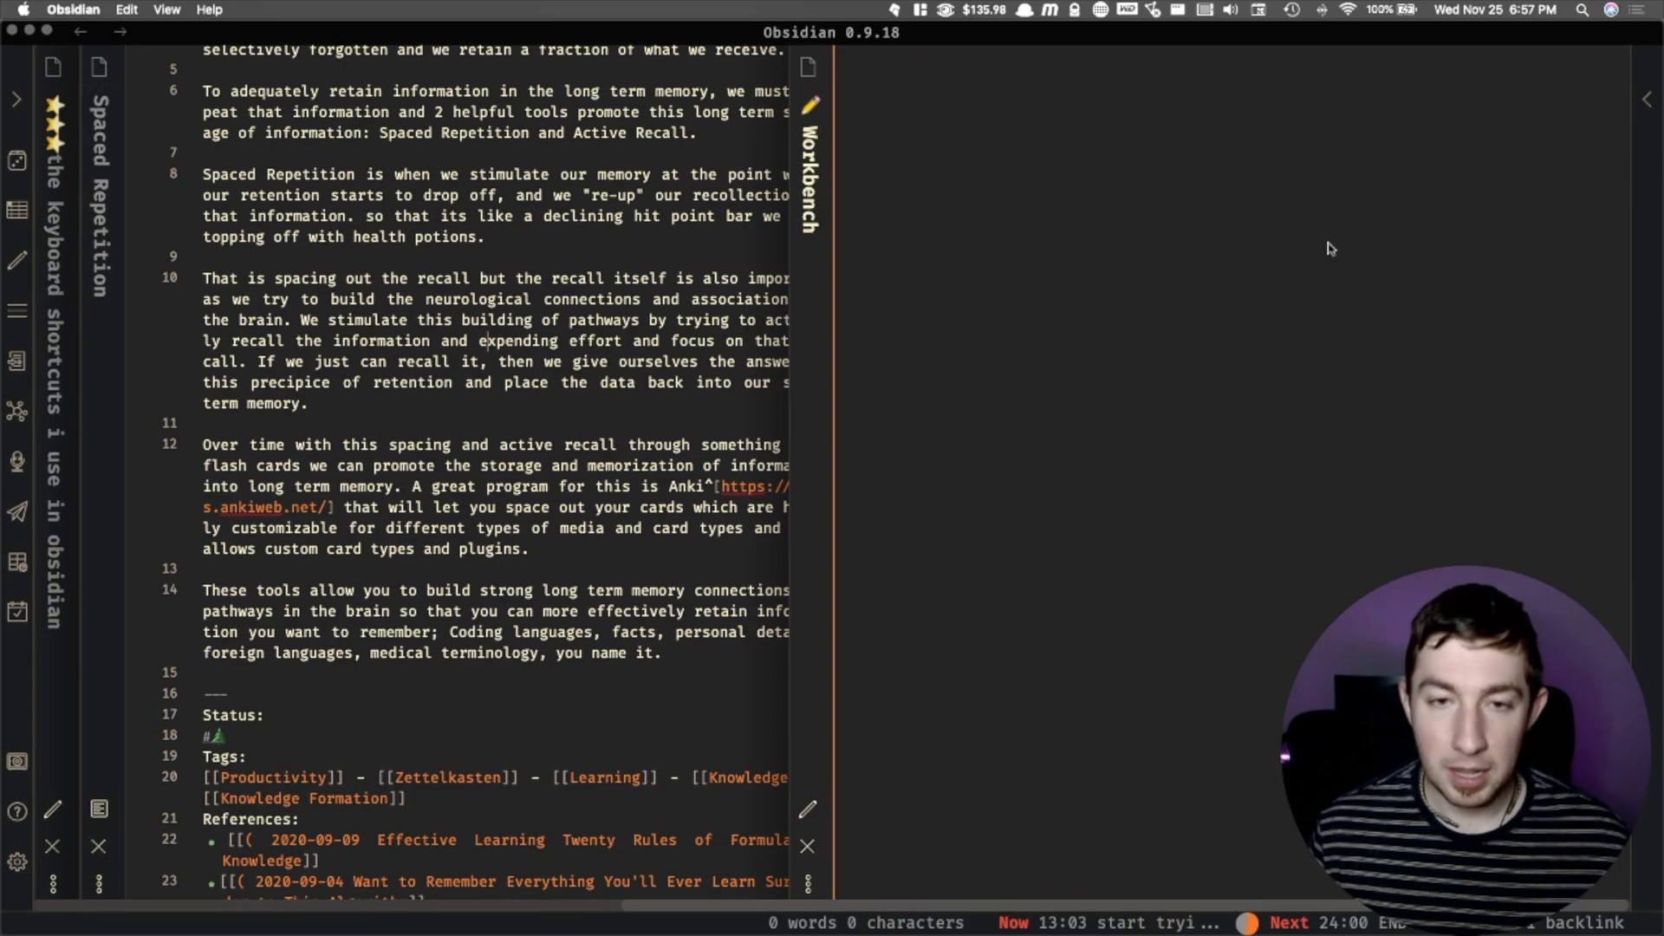
key("cmd+alt+Left")
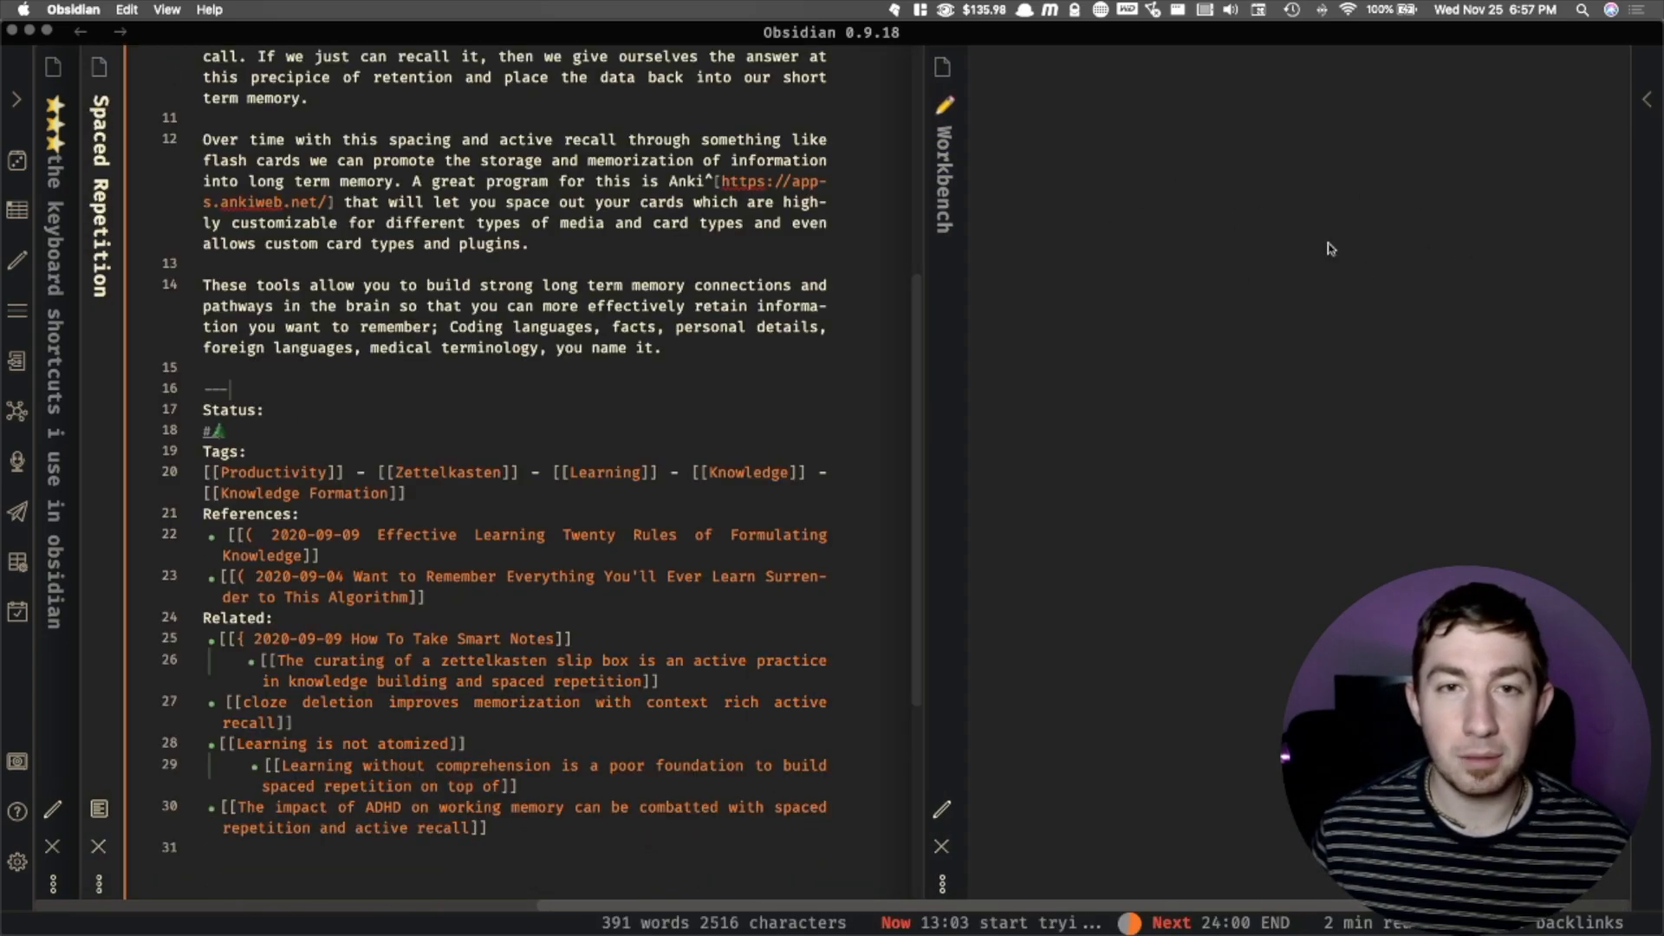
key("cmd+alt+Left")
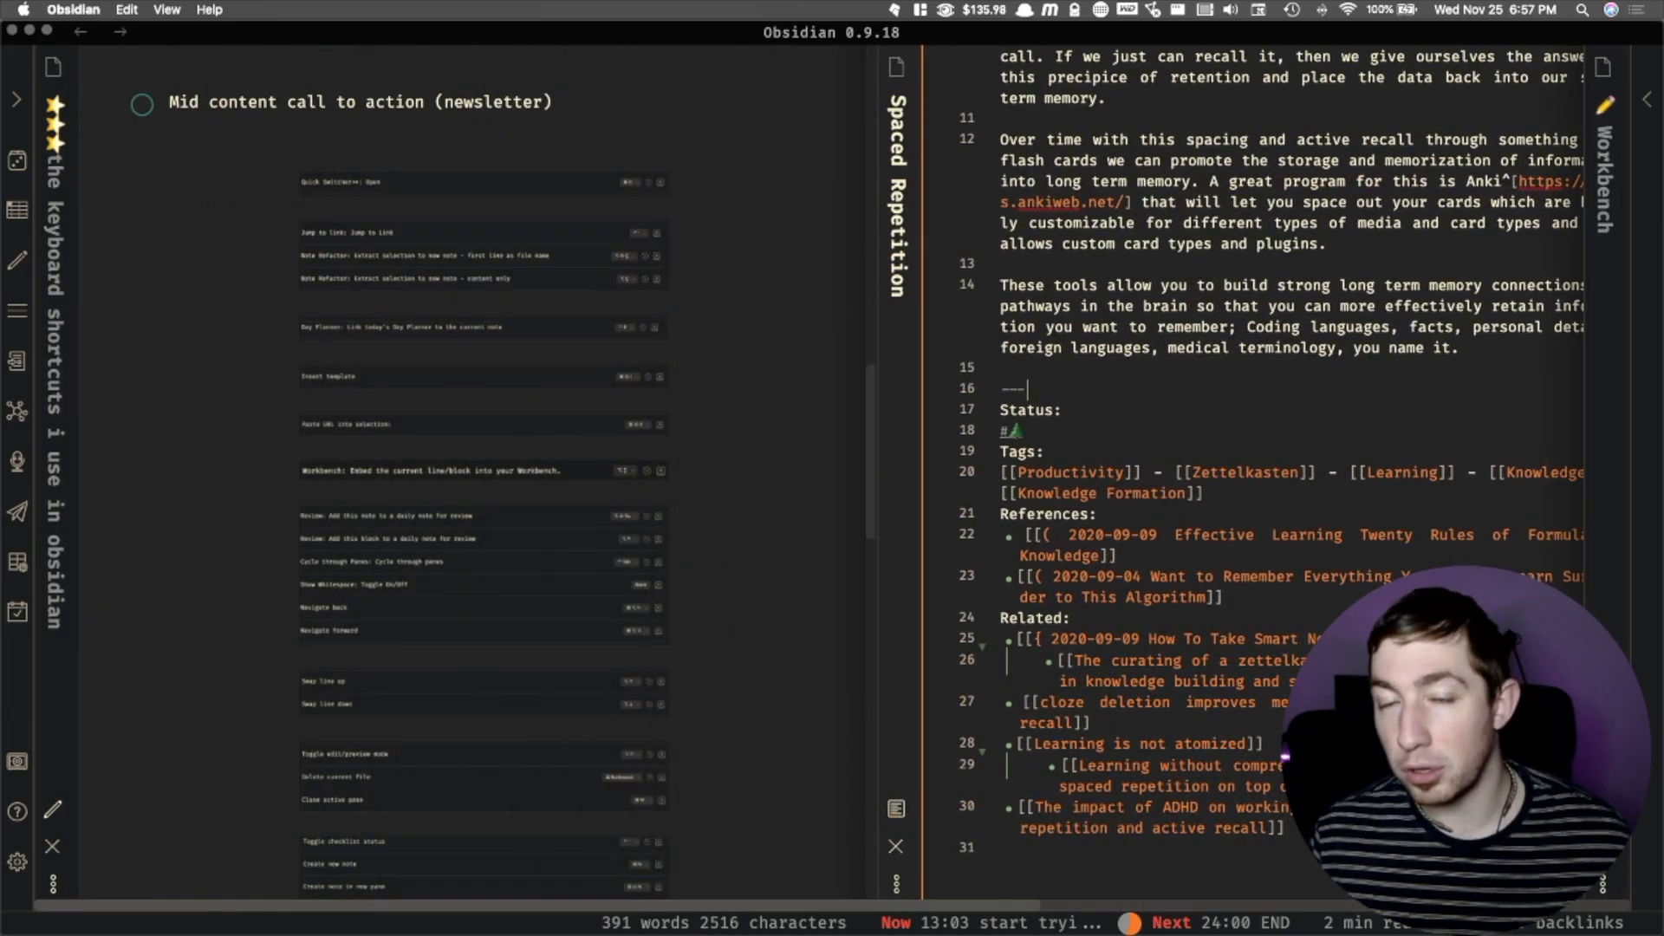
mouse_move(484, 442)
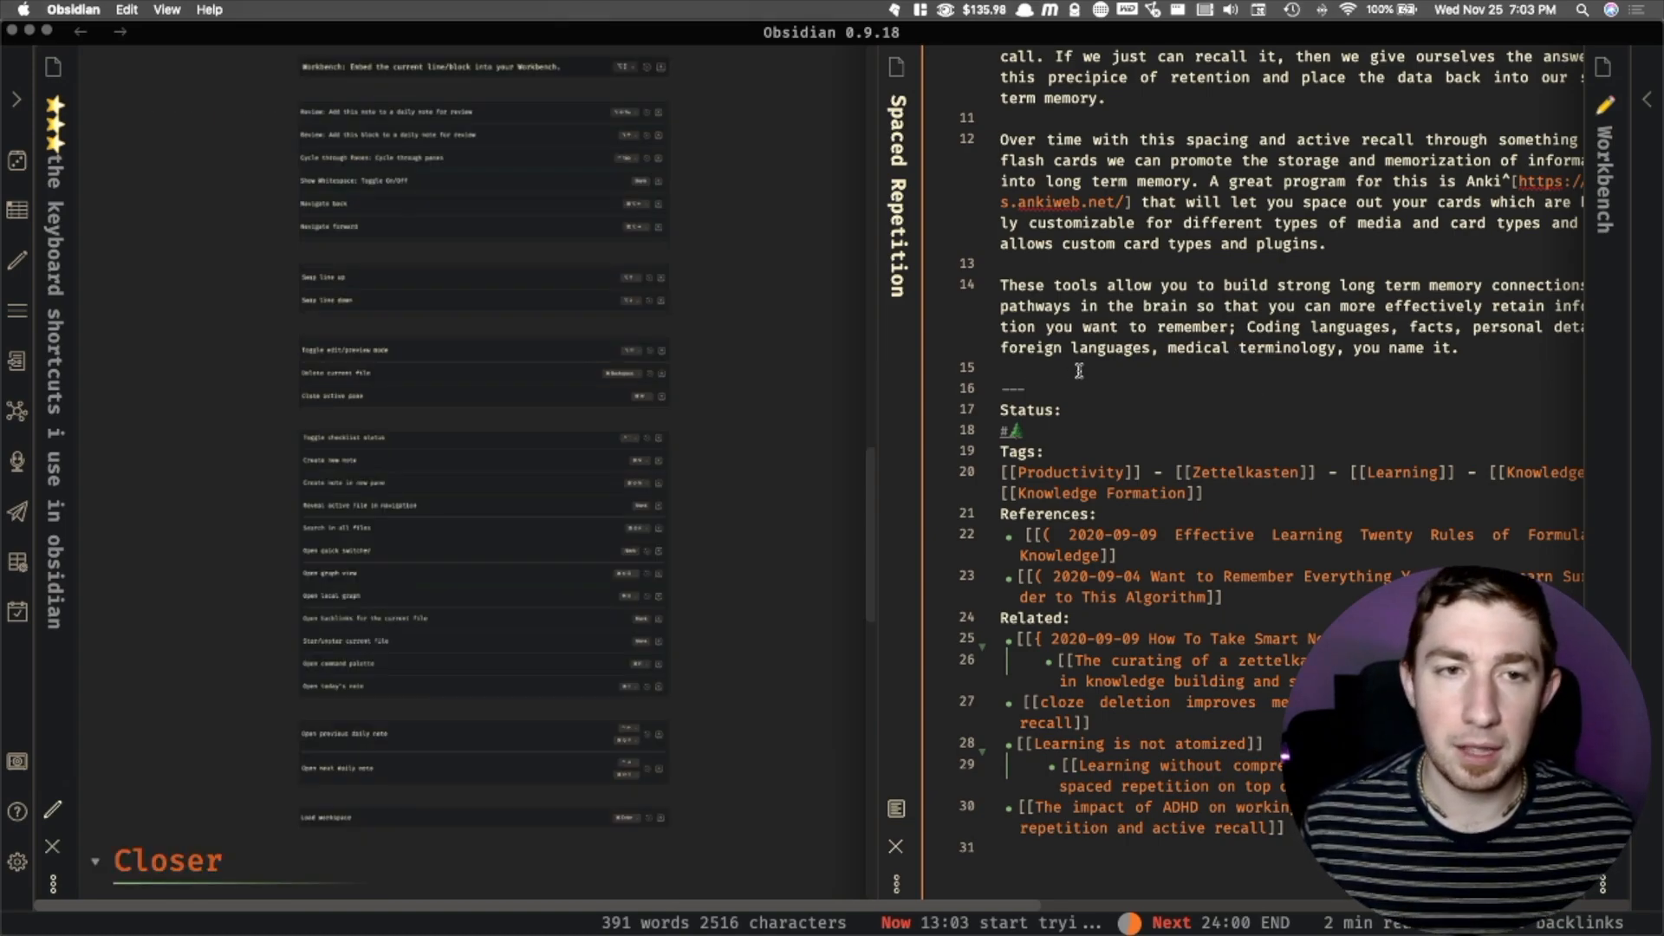
mouse_move(484, 288)
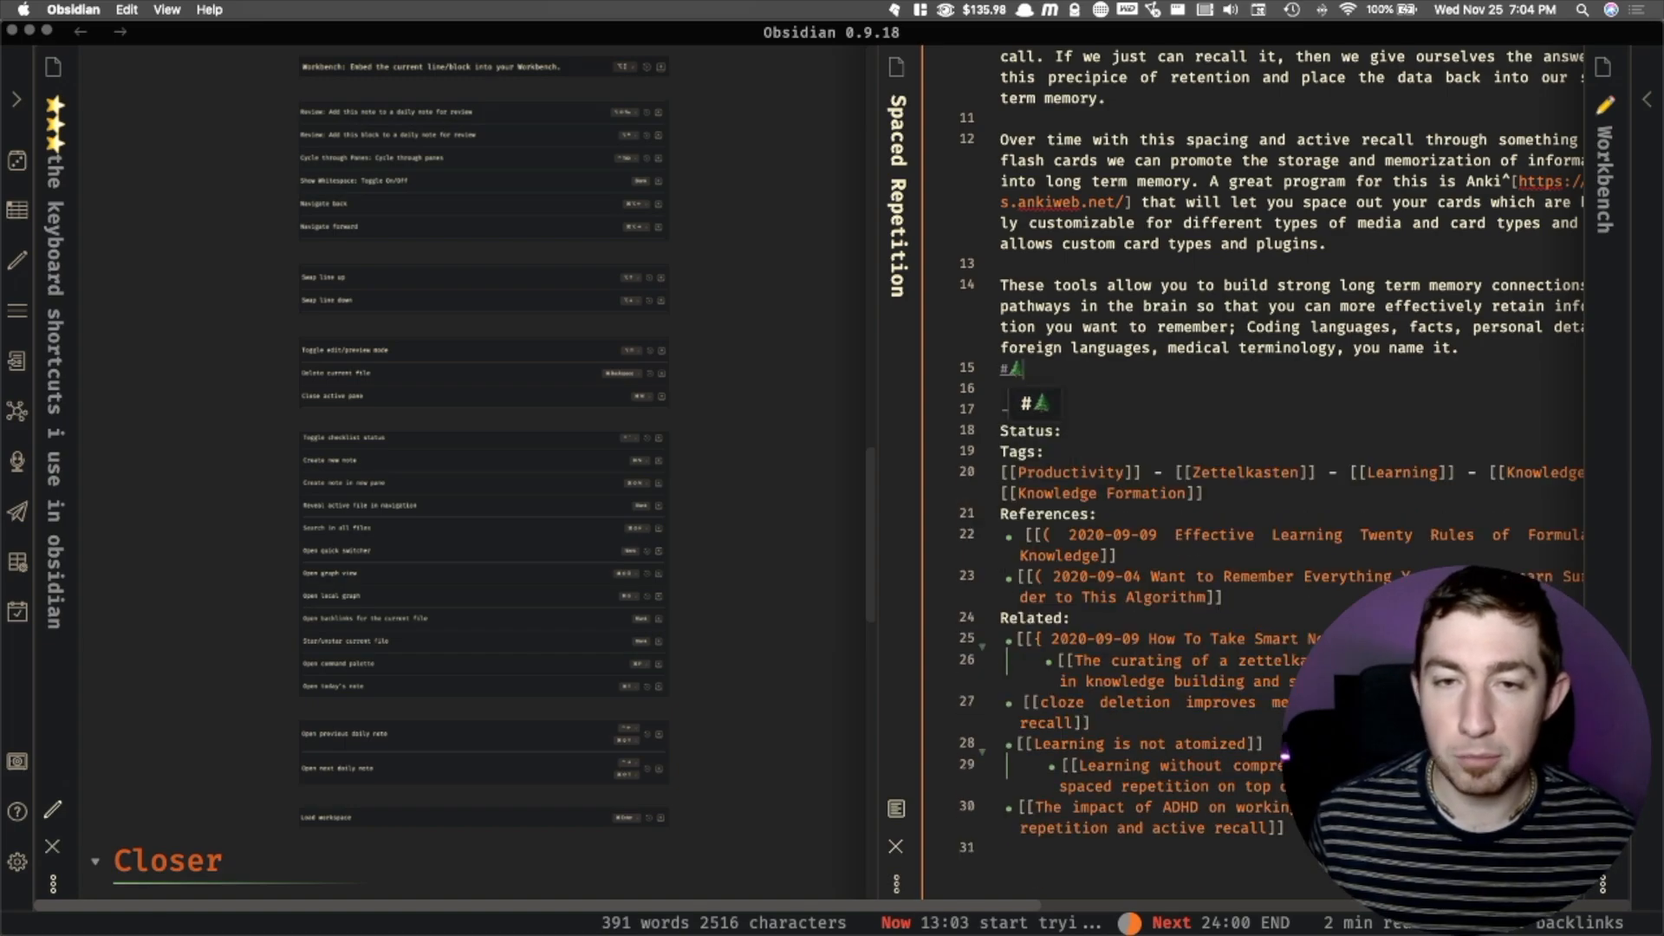
type("#🌲")
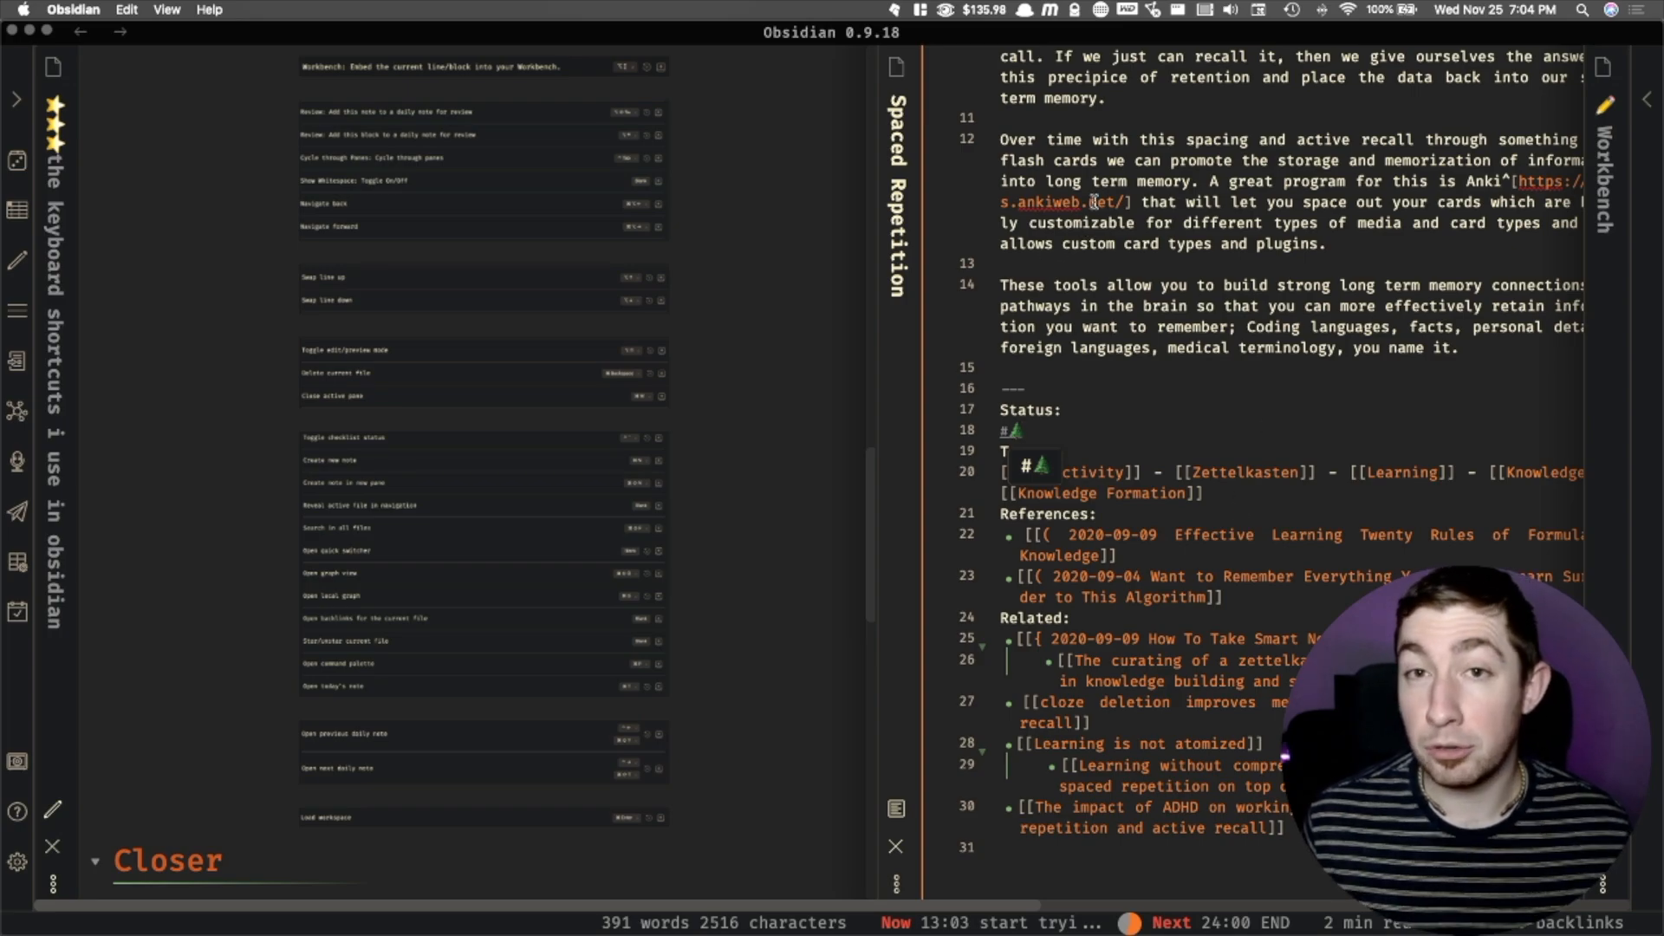
scroll(1097, 195, "up", 3)
scroll(1098, 260, "up", 5)
scroll(1104, 521, "down", 12)
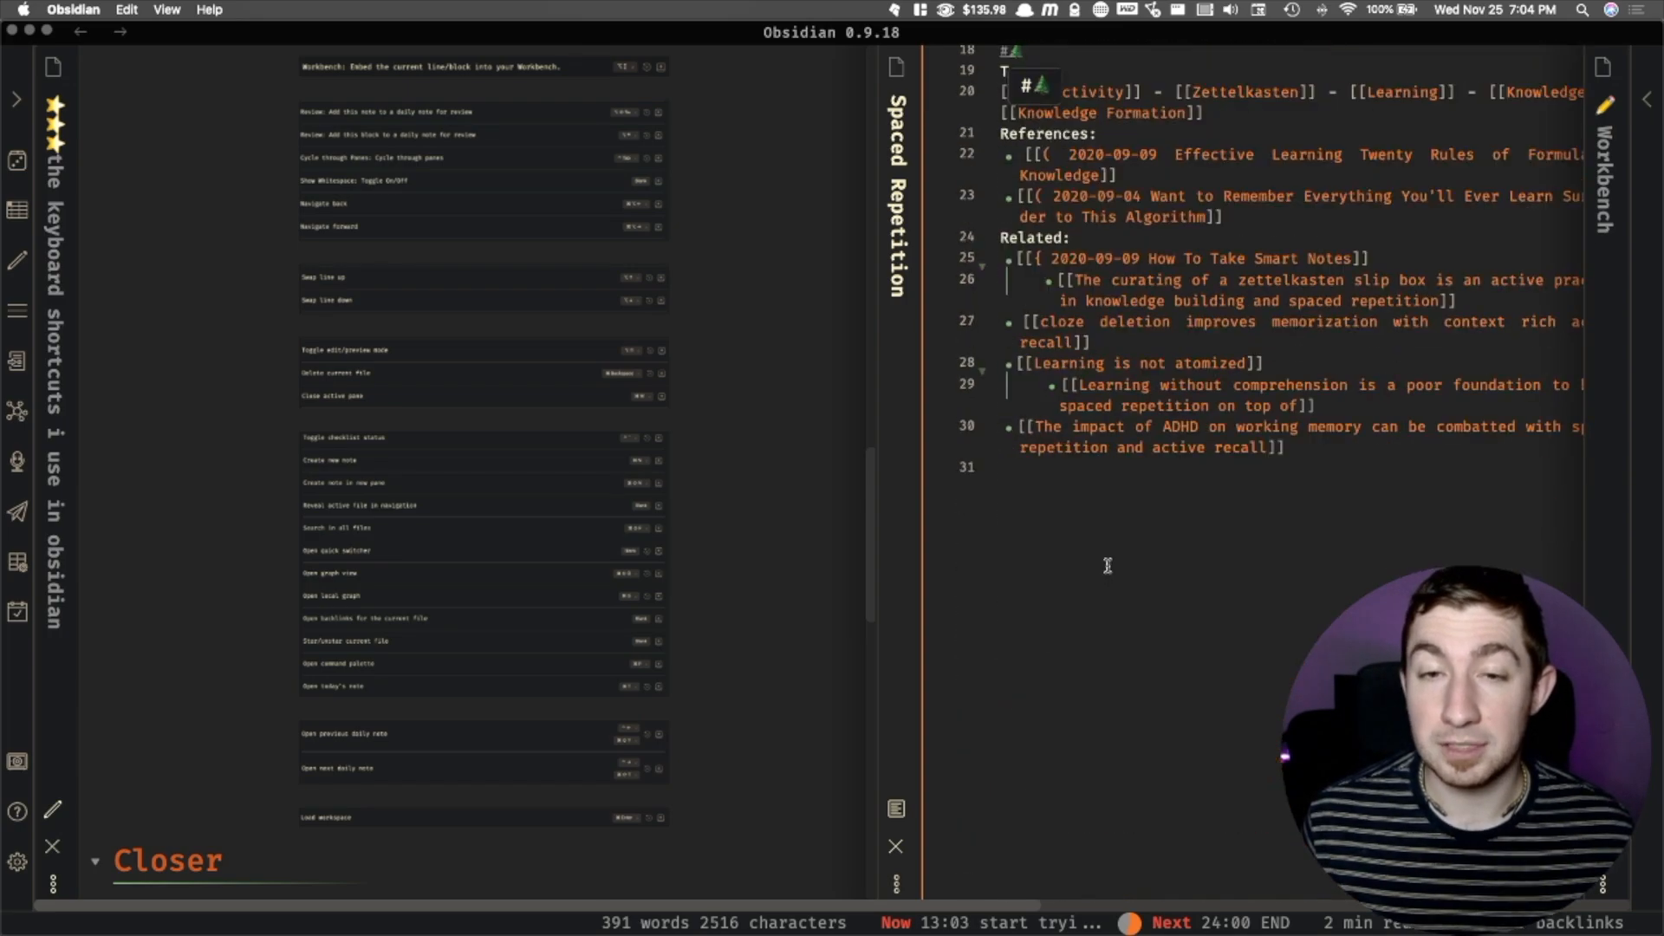
scroll(1104, 550, "up", 5)
left_click_drag(1054, 429, 1287, 845)
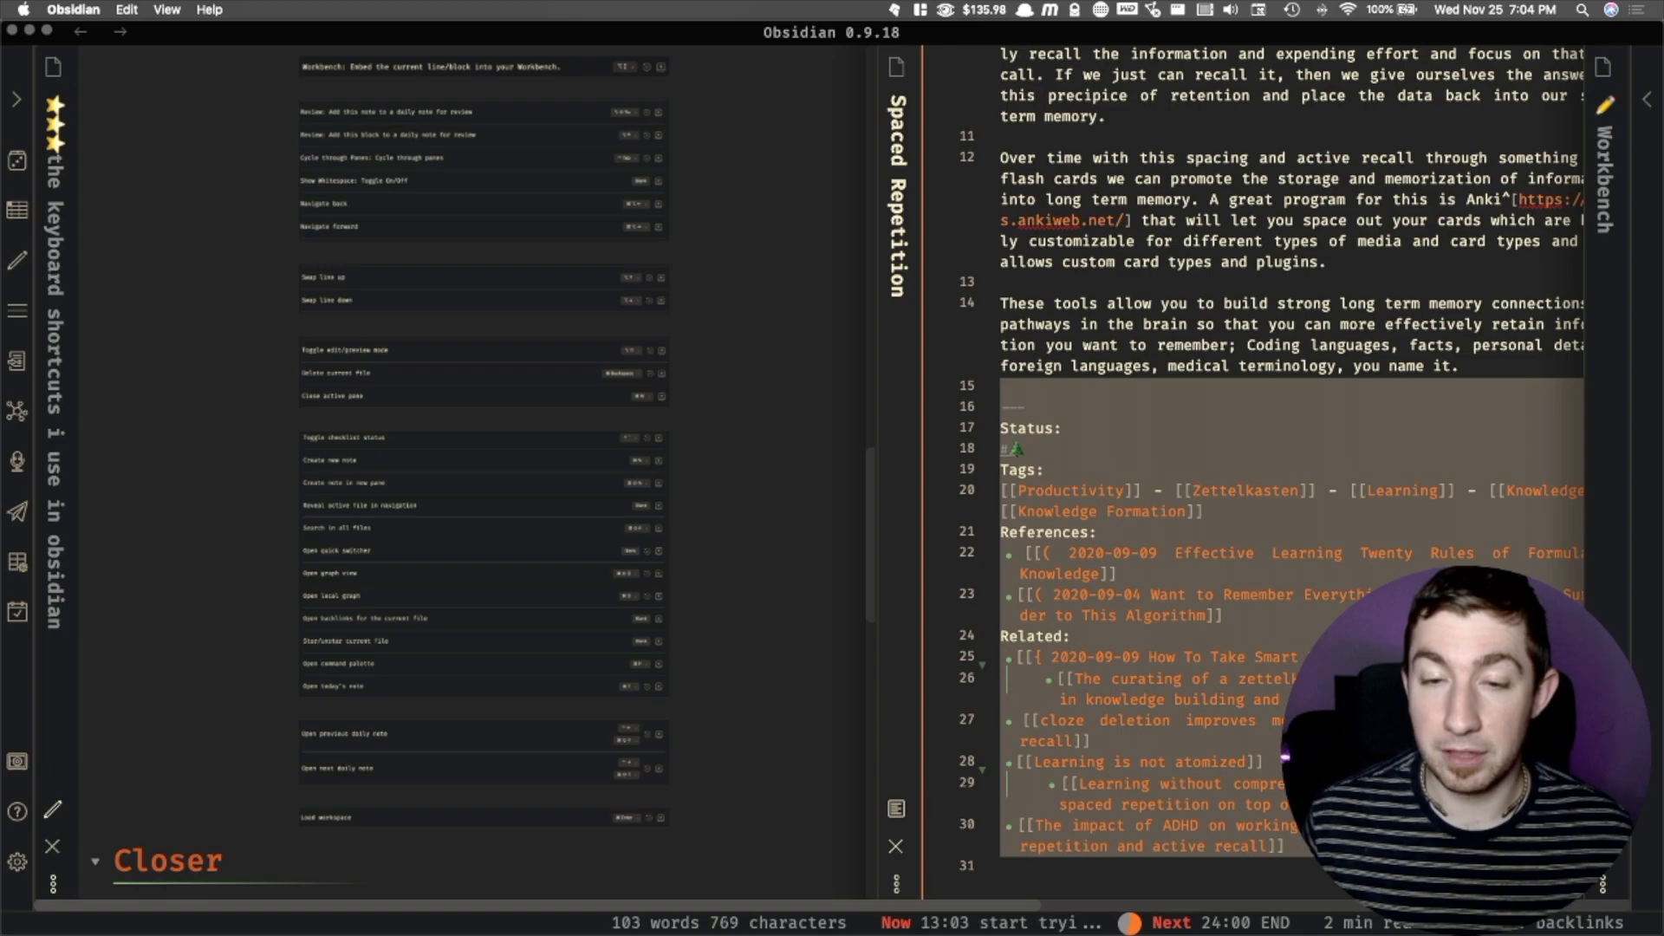
Swap the Status–Related metadata block above the body paragraphs and back below them.
key("alt+Up")
key("alt+Up")
key("alt+Up")
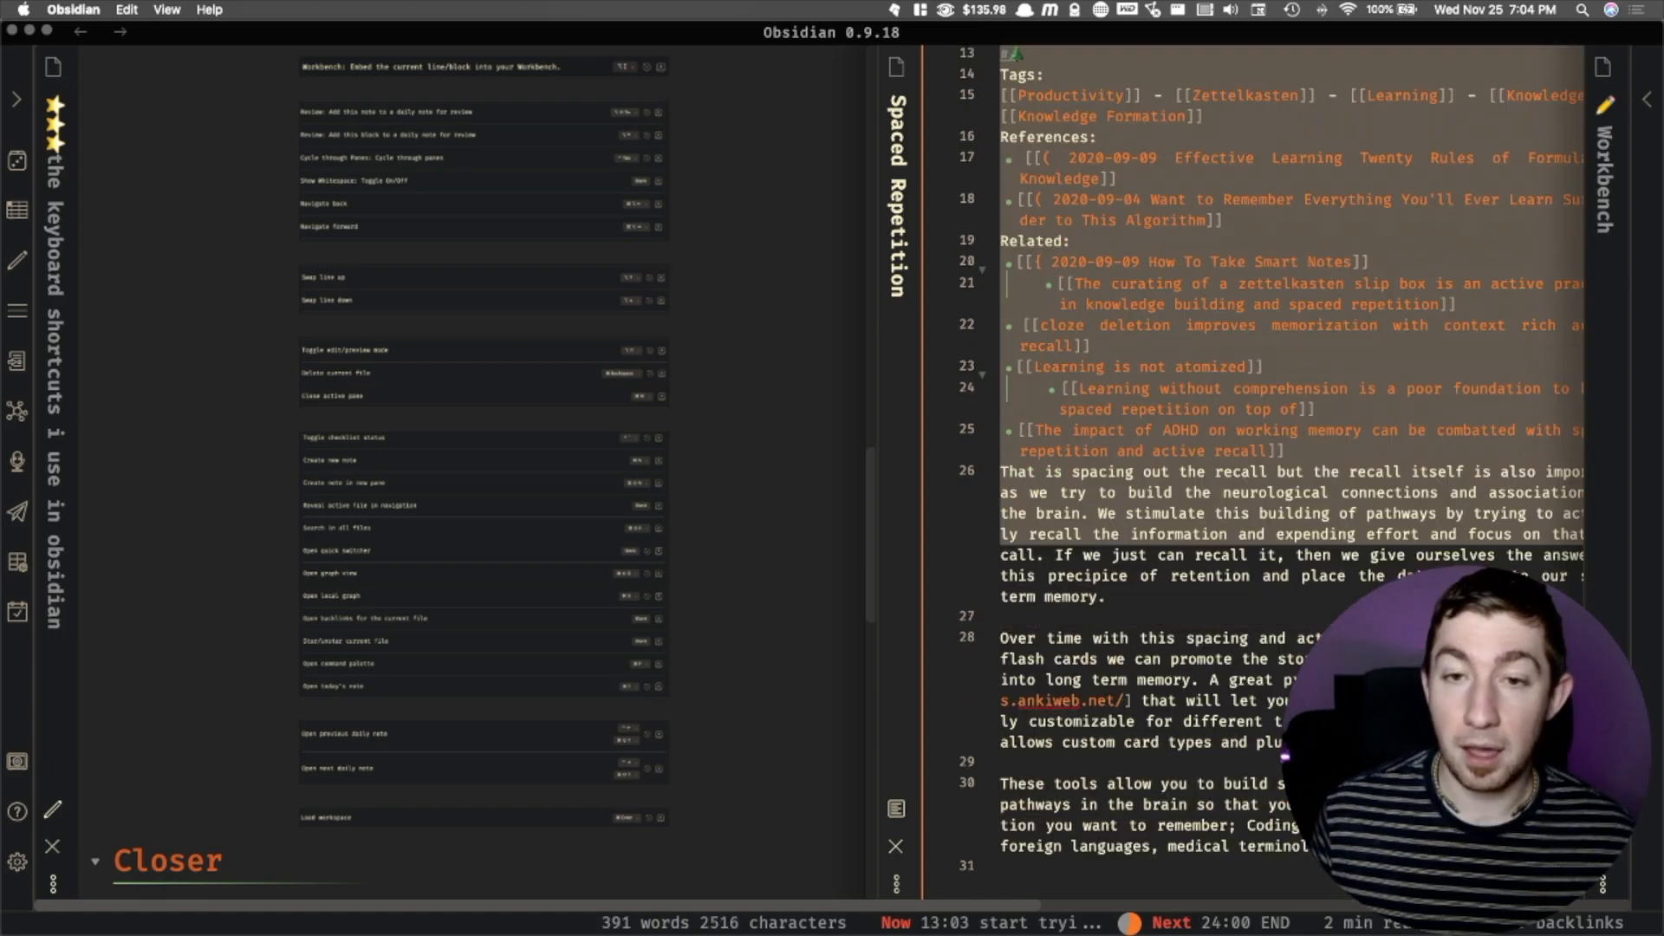
key("alt+Down")
key("alt+Down")
key("alt+Down")
key("alt+Down")
key("alt+Down")
key("alt+Down")
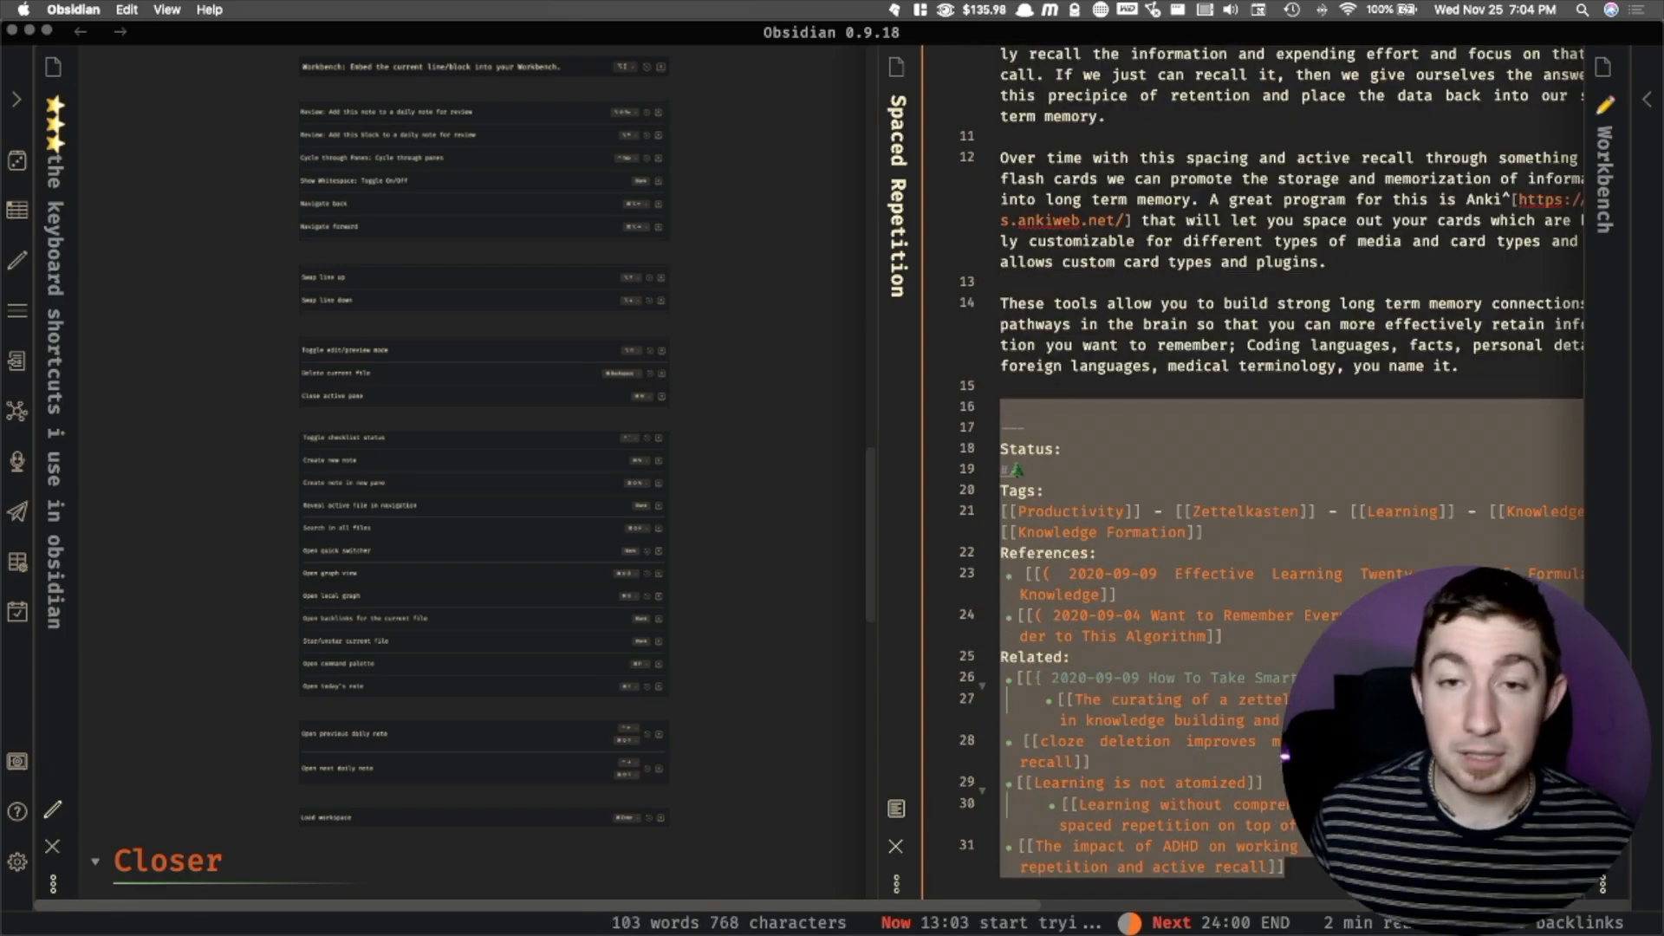
left_click(1124, 385)
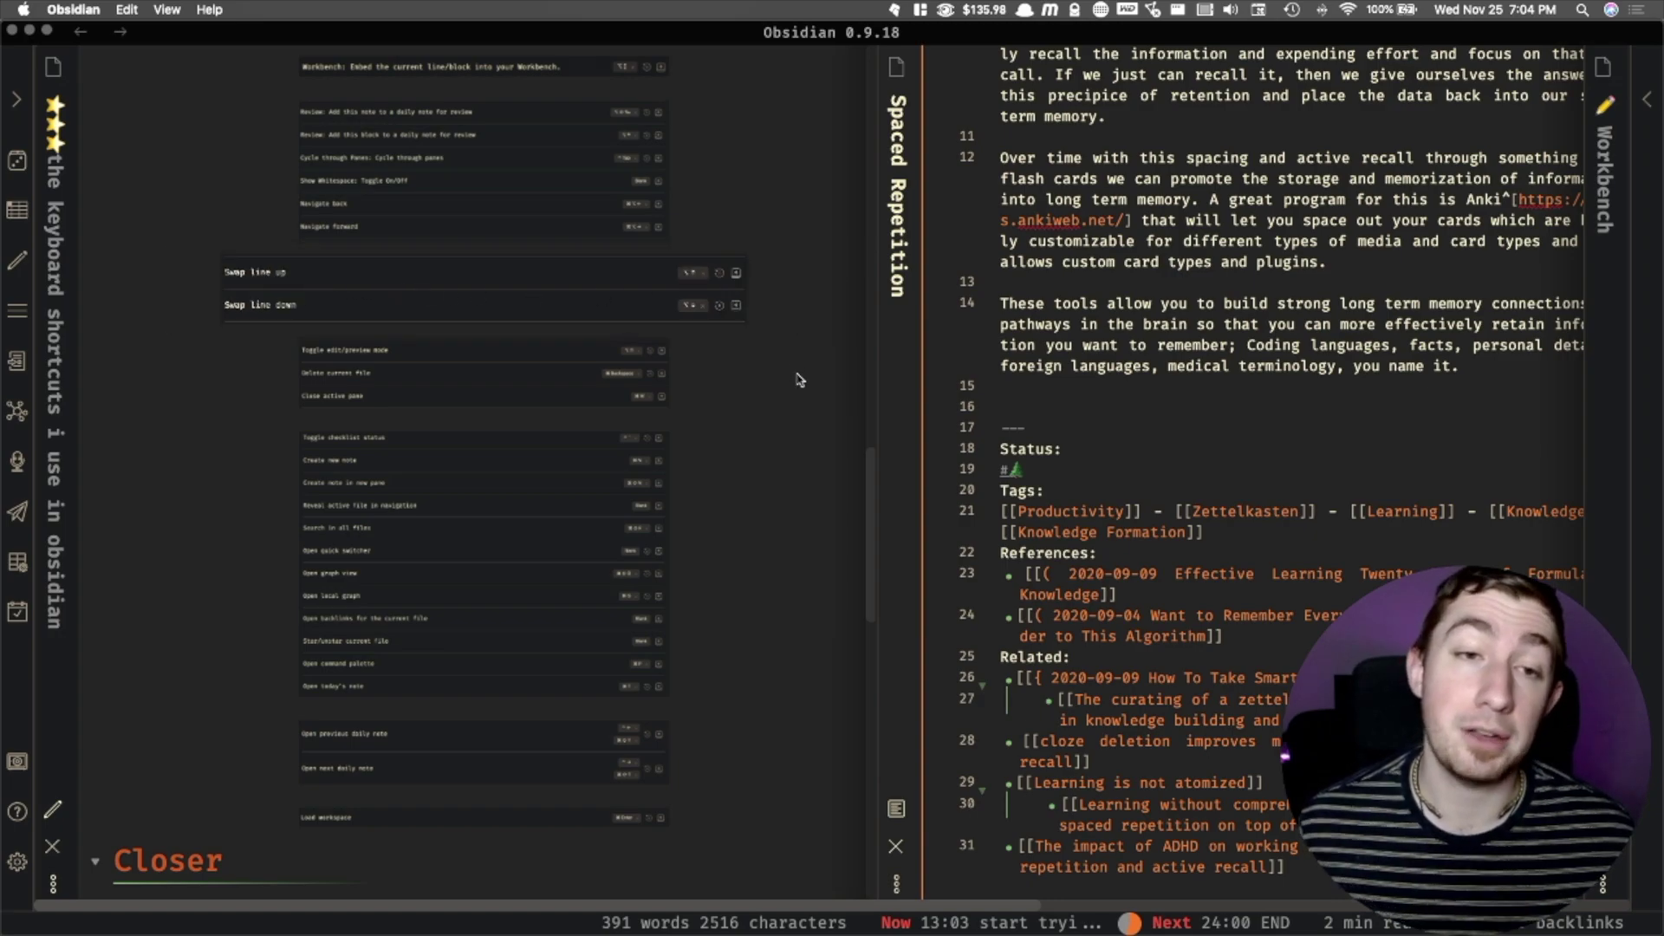
scroll(799, 379, "down", 3)
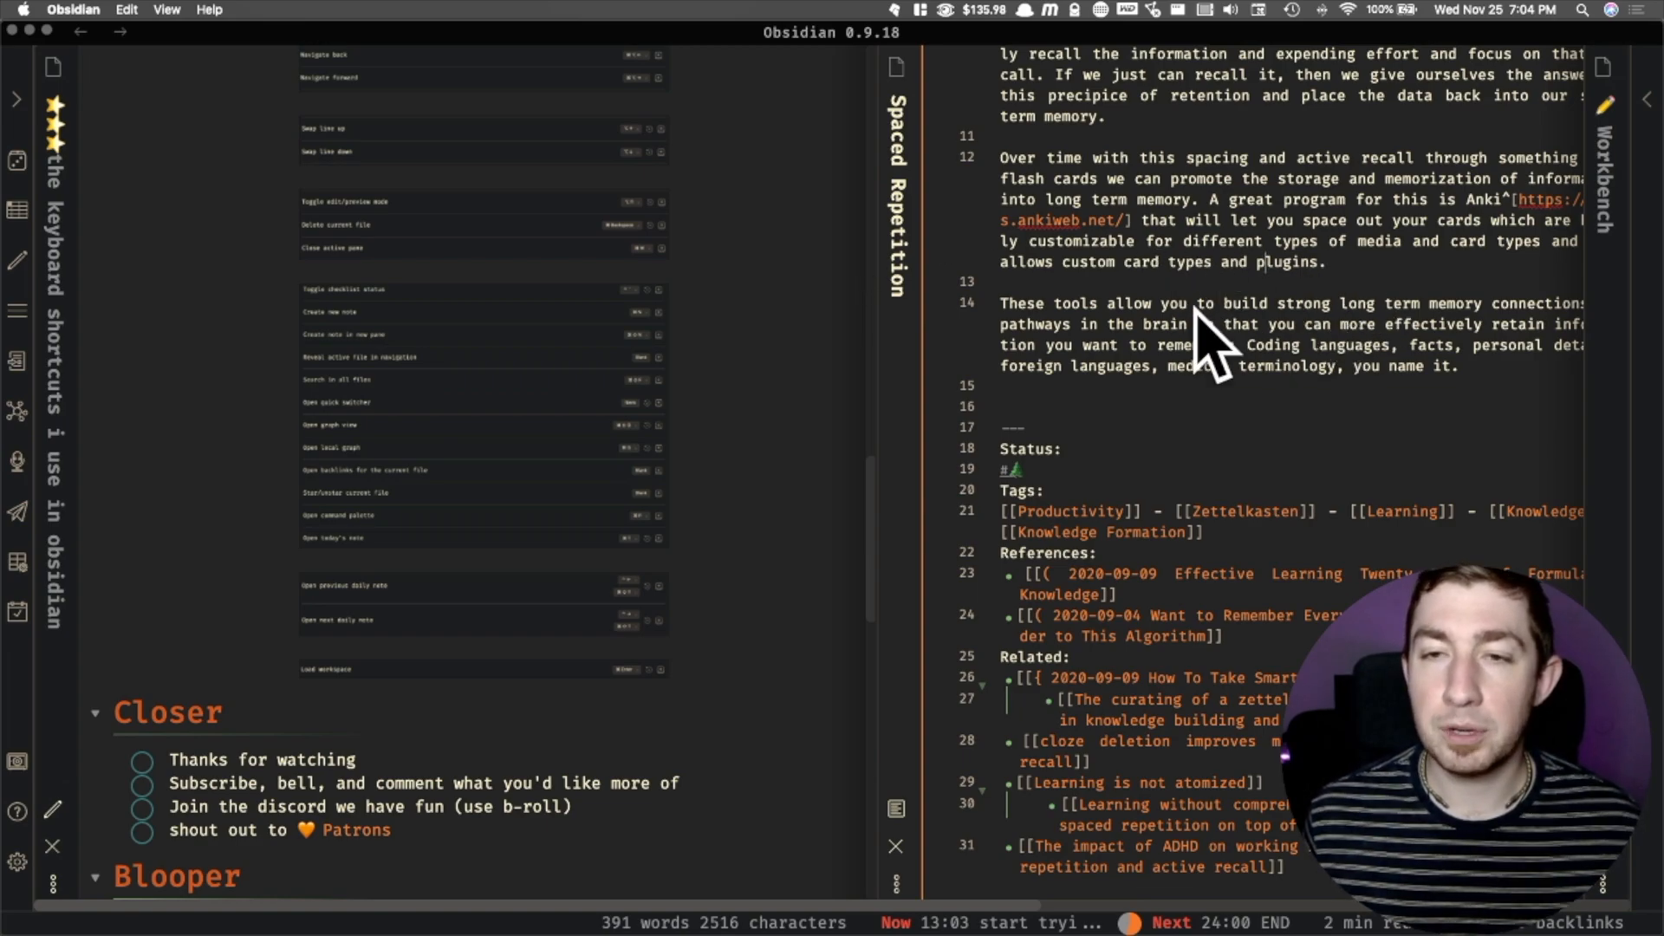
scroll(1127, 368, "down", 5)
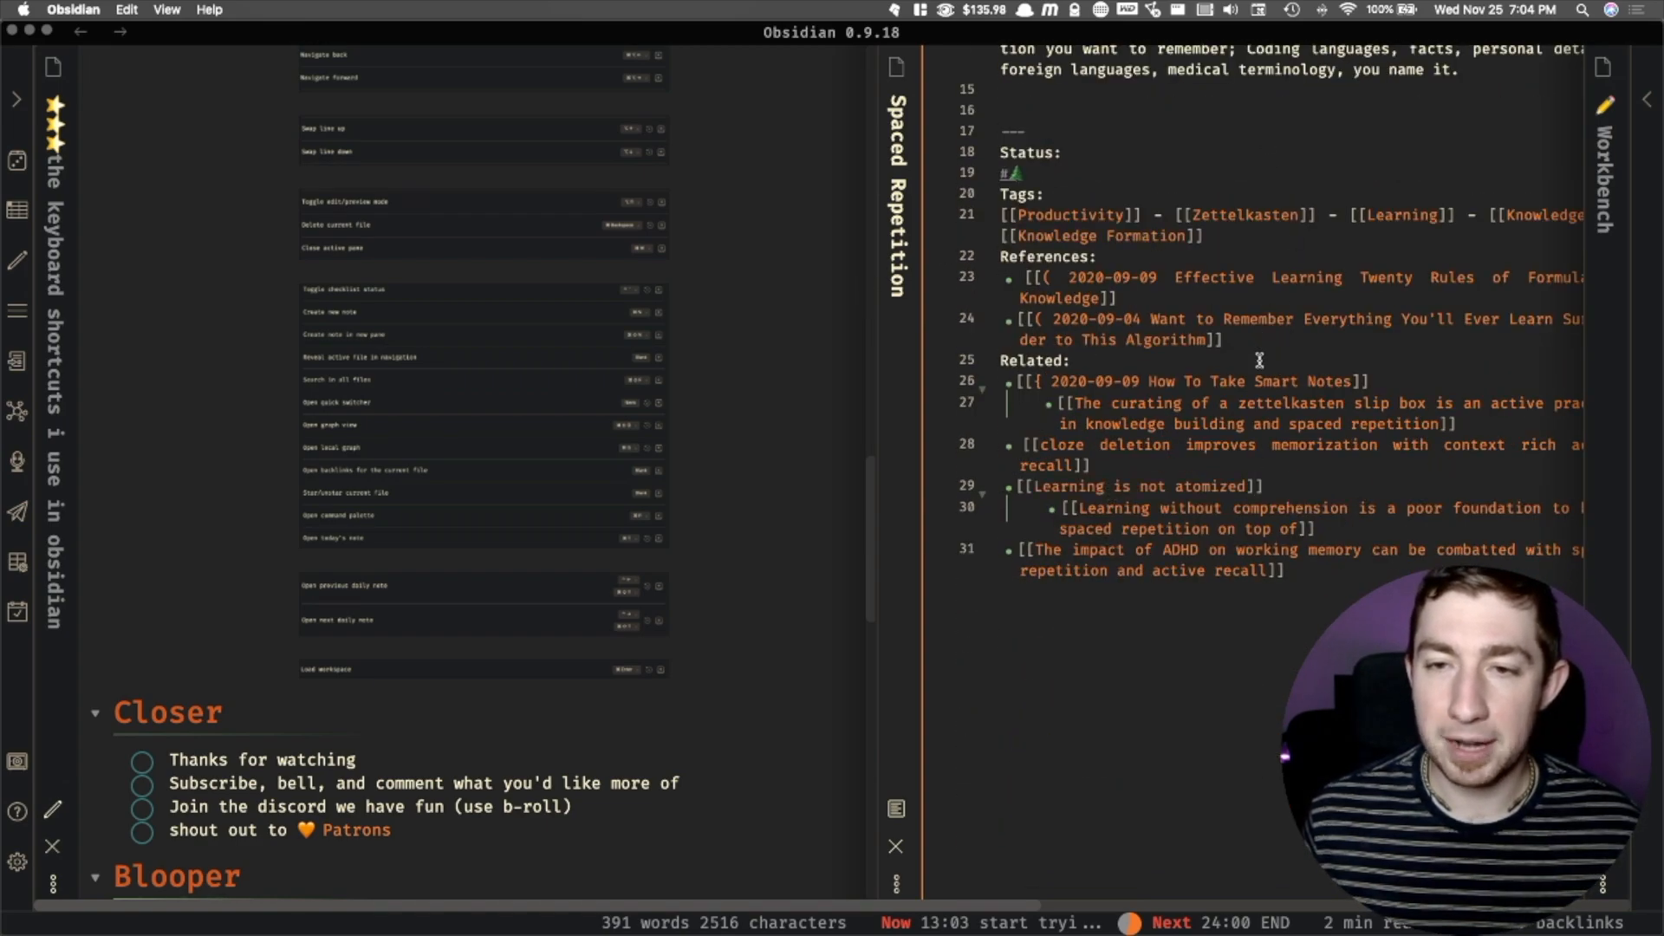
scroll(1244, 318, "up", 3)
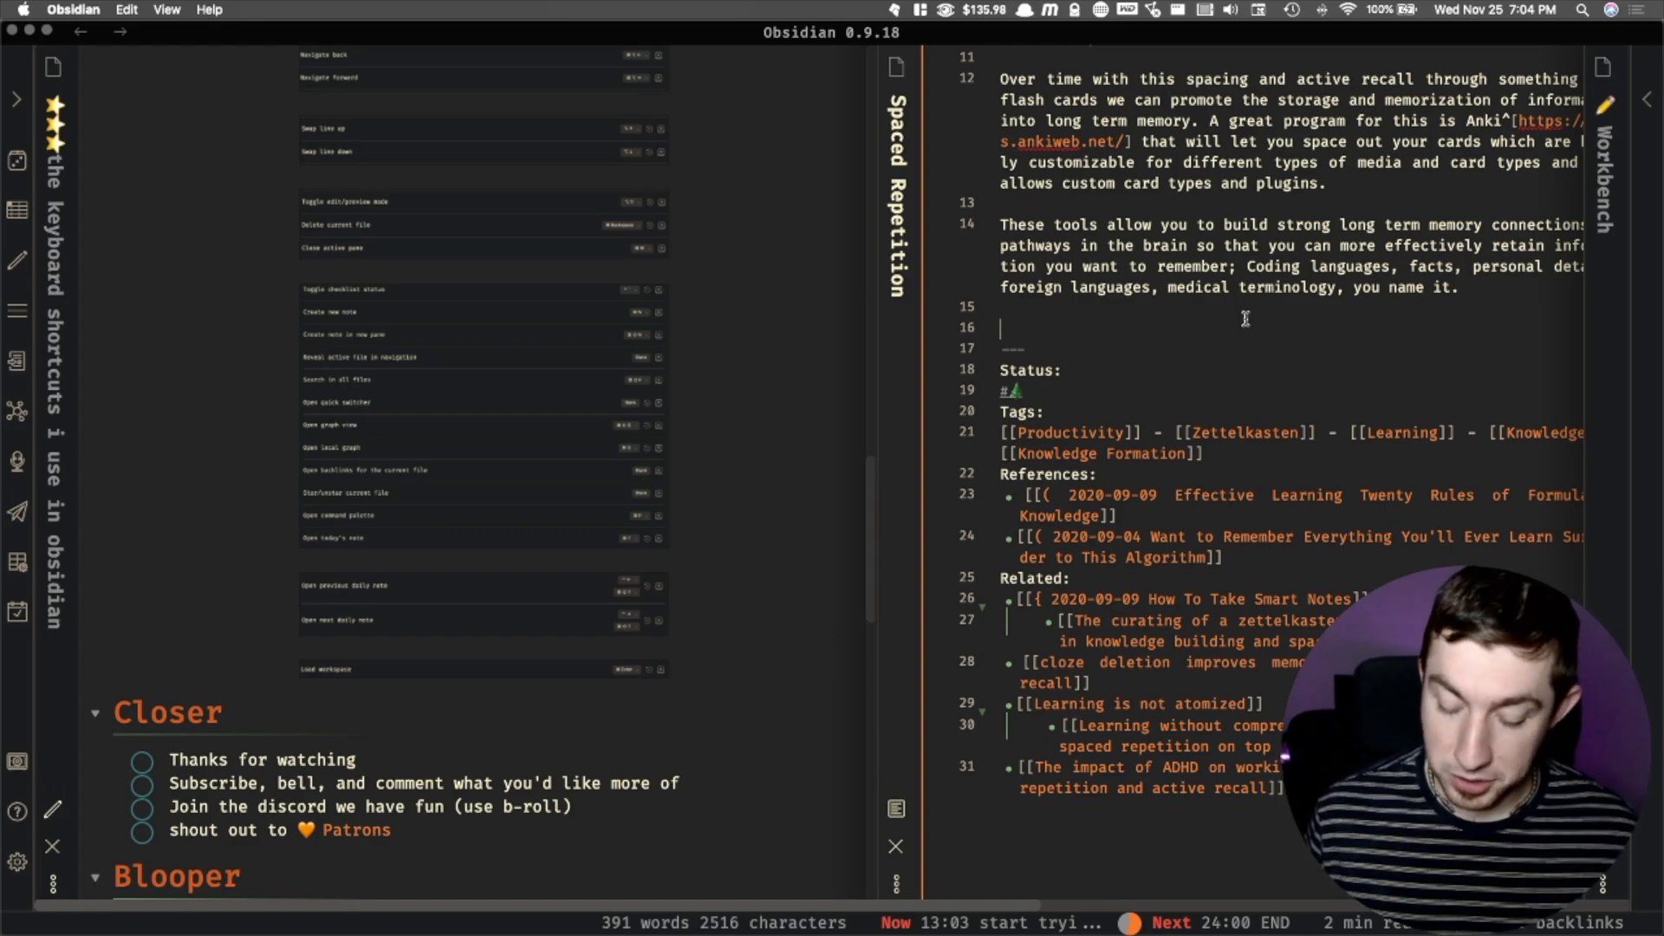
Preview Spaced Repetition, close it and the Workbench pane, then create an Untitled note in a new pane.
key("super+e")
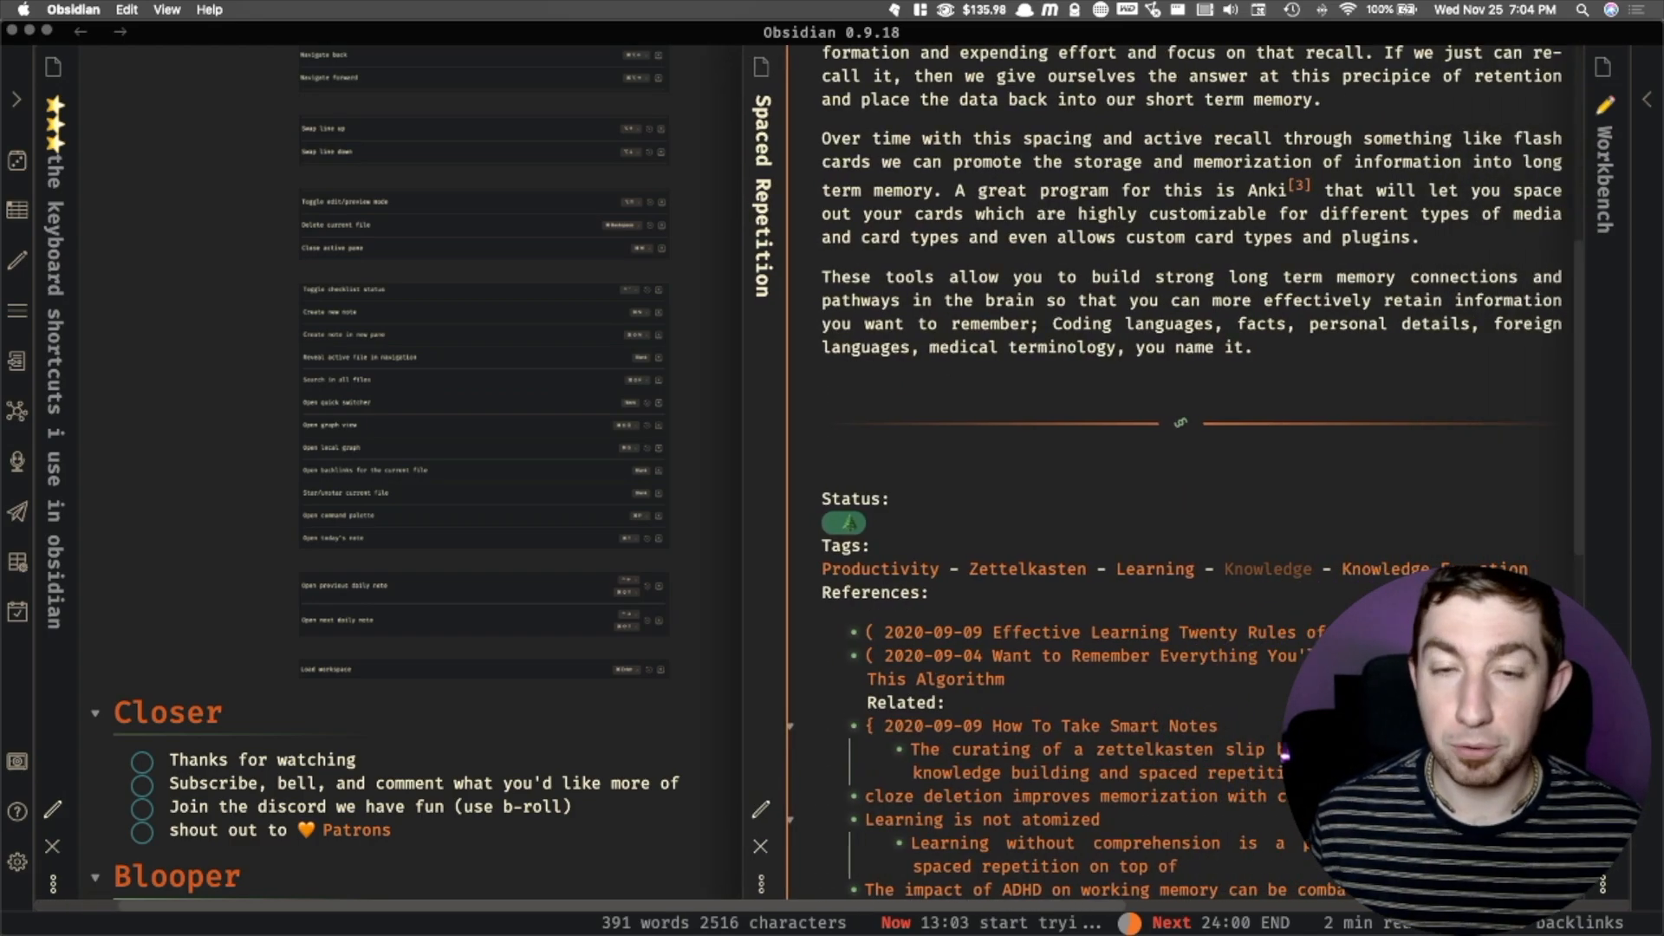
scroll(1244, 318, "down", 4)
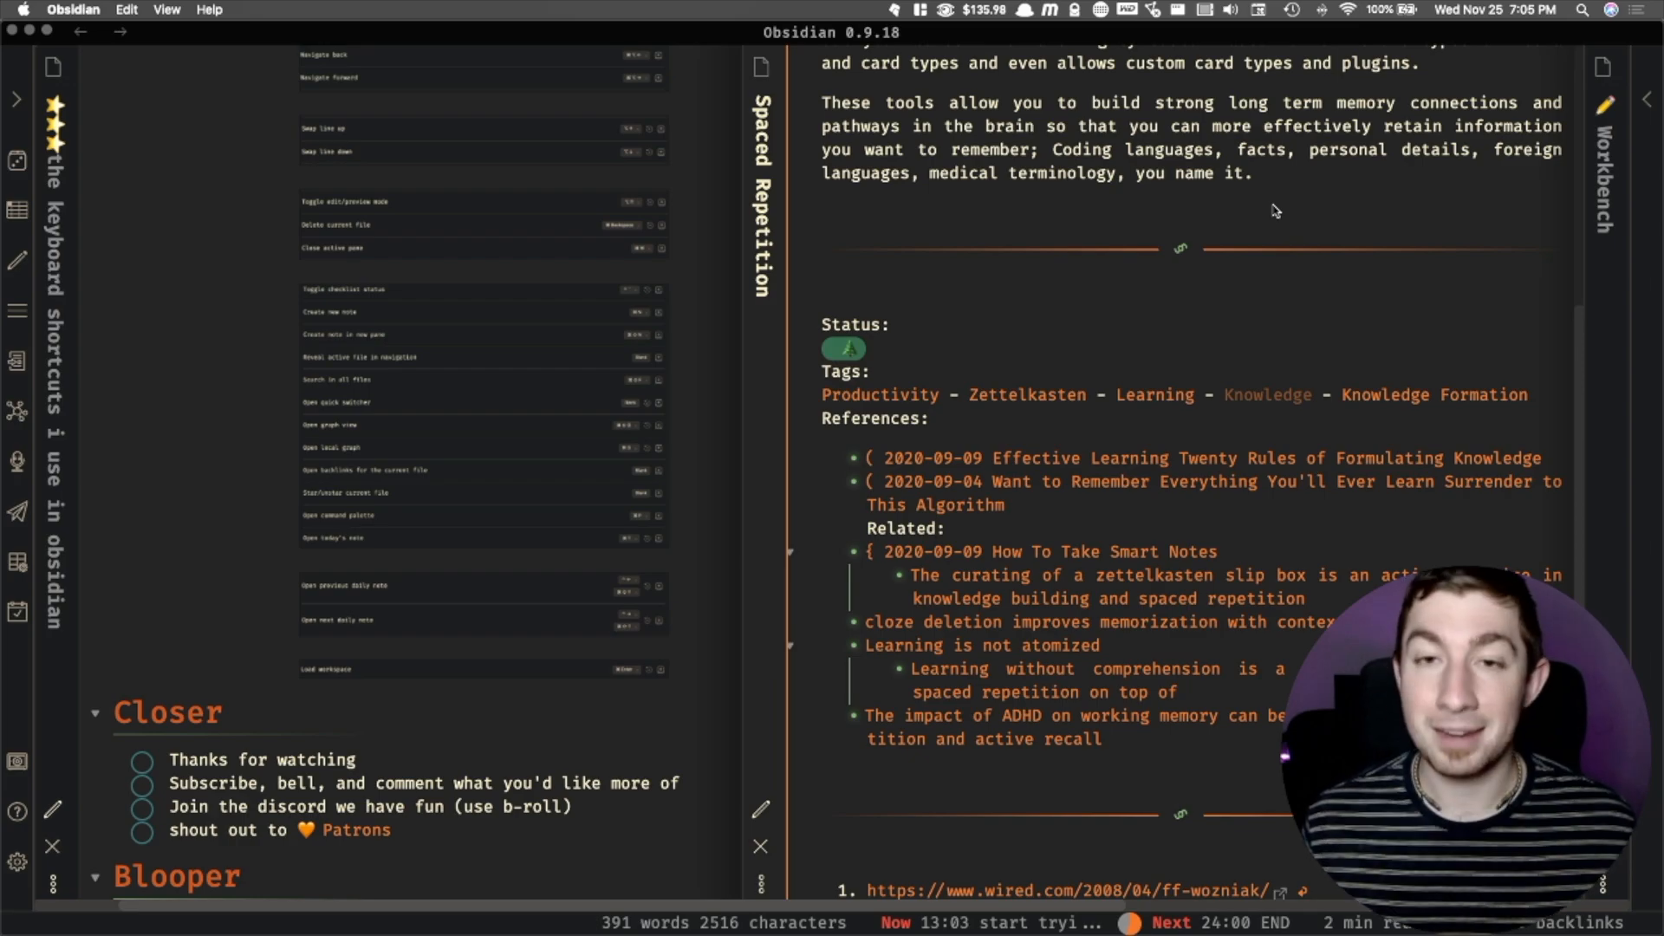
key("super+w")
left_click(1253, 249)
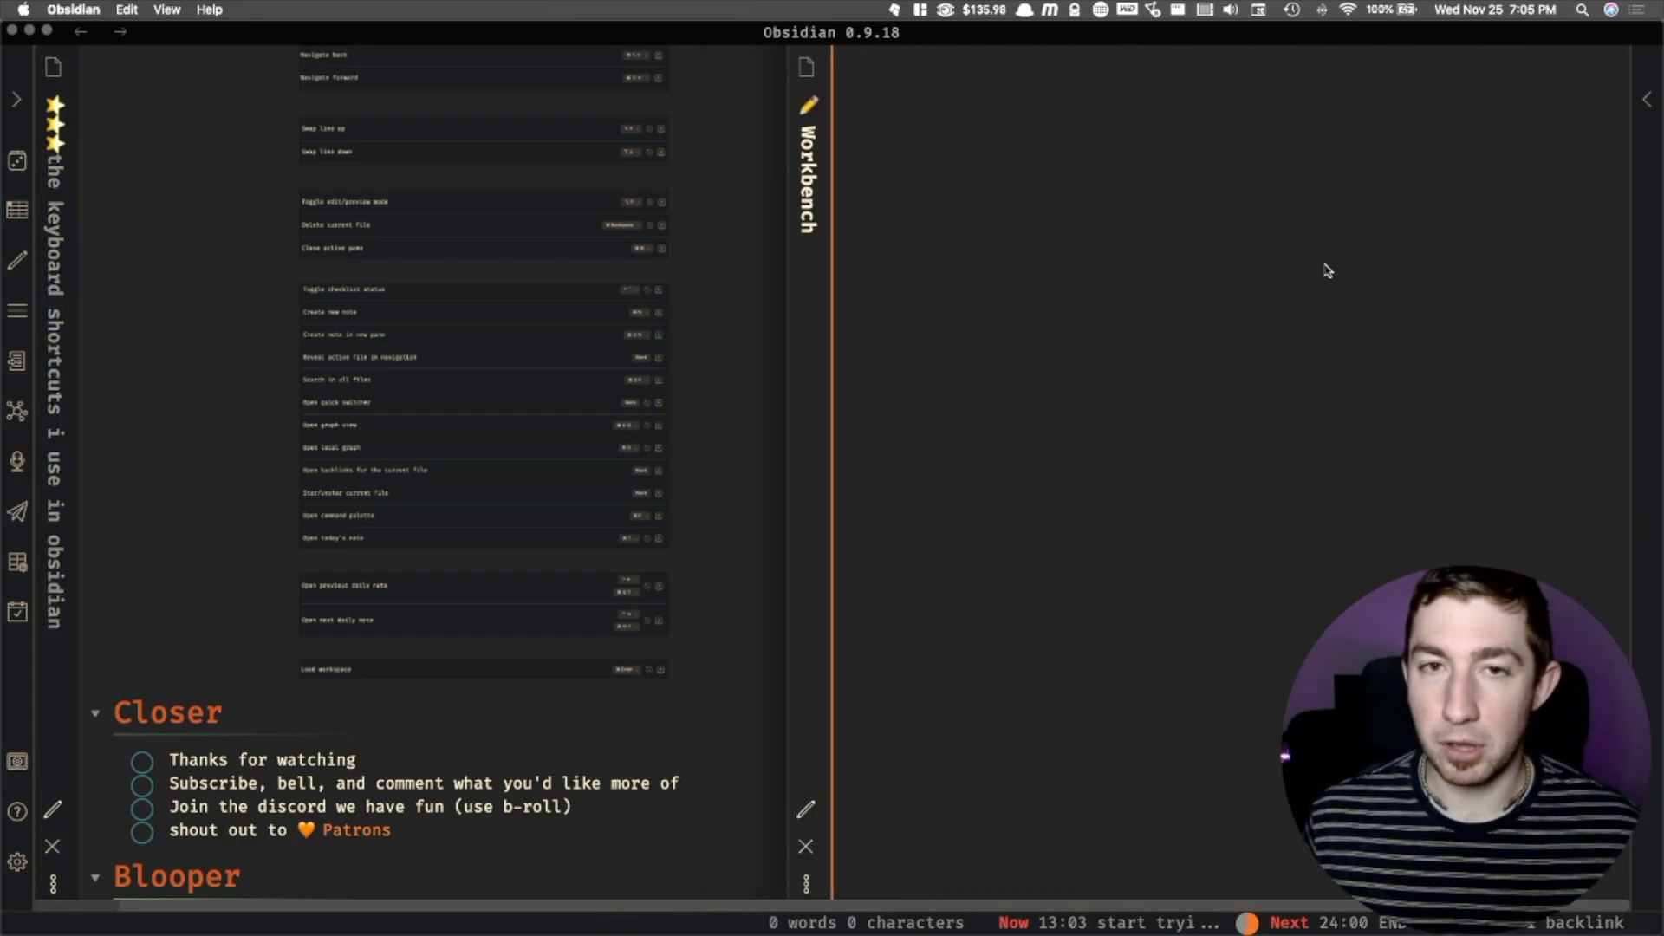
key("super+w")
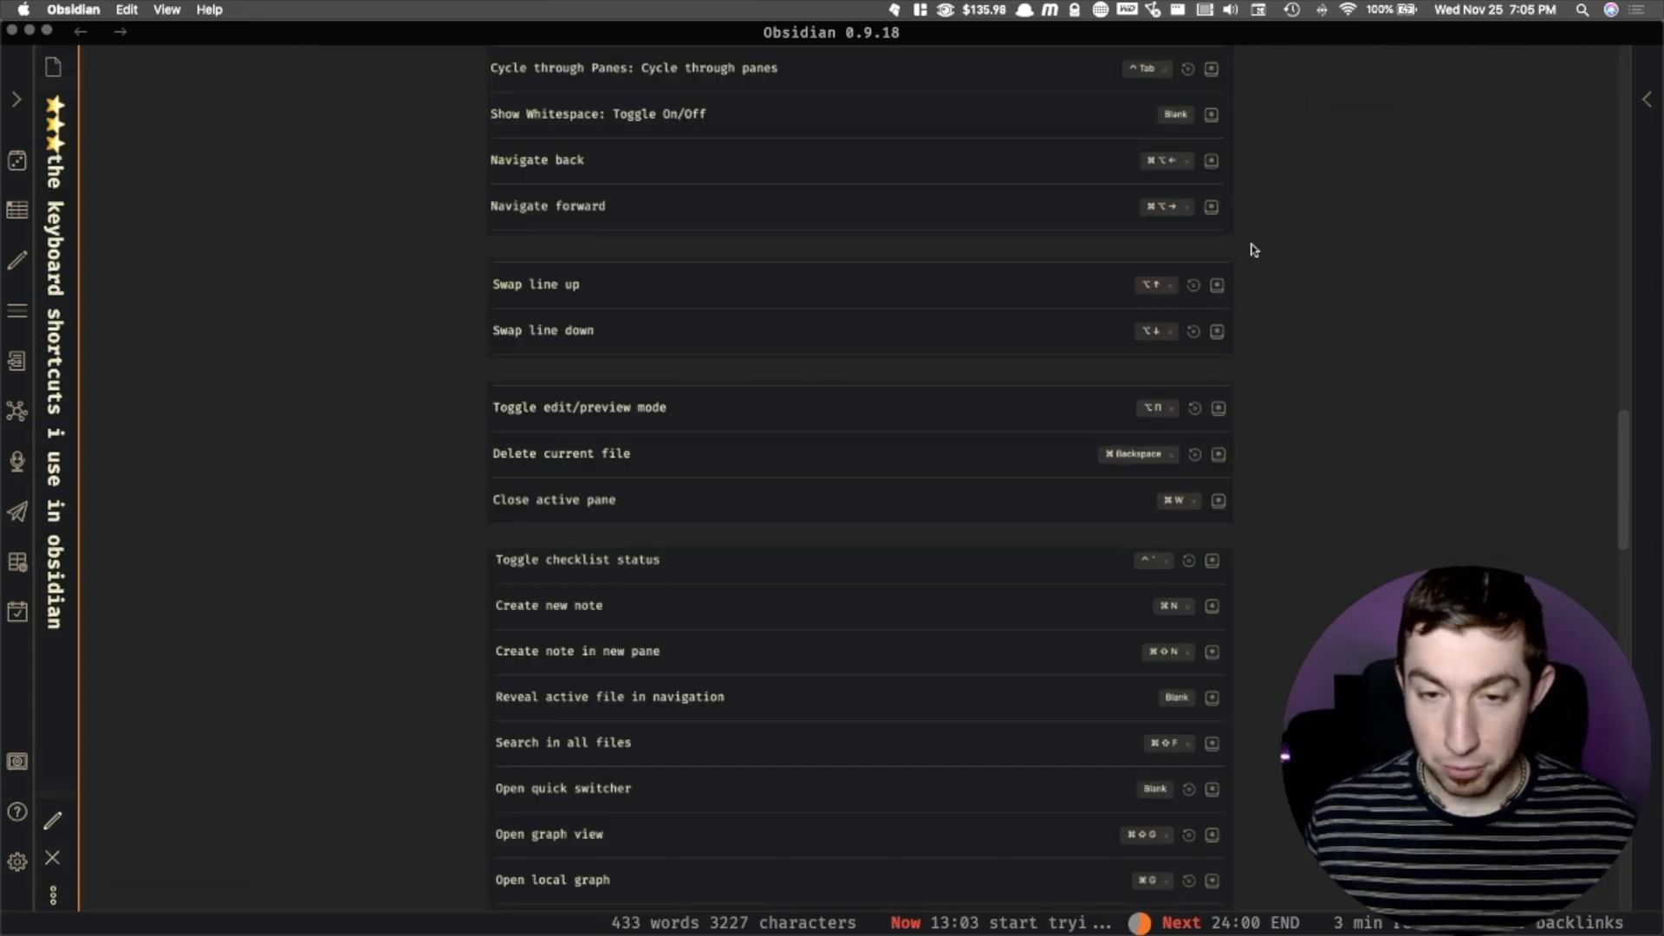
key("super+shift+n")
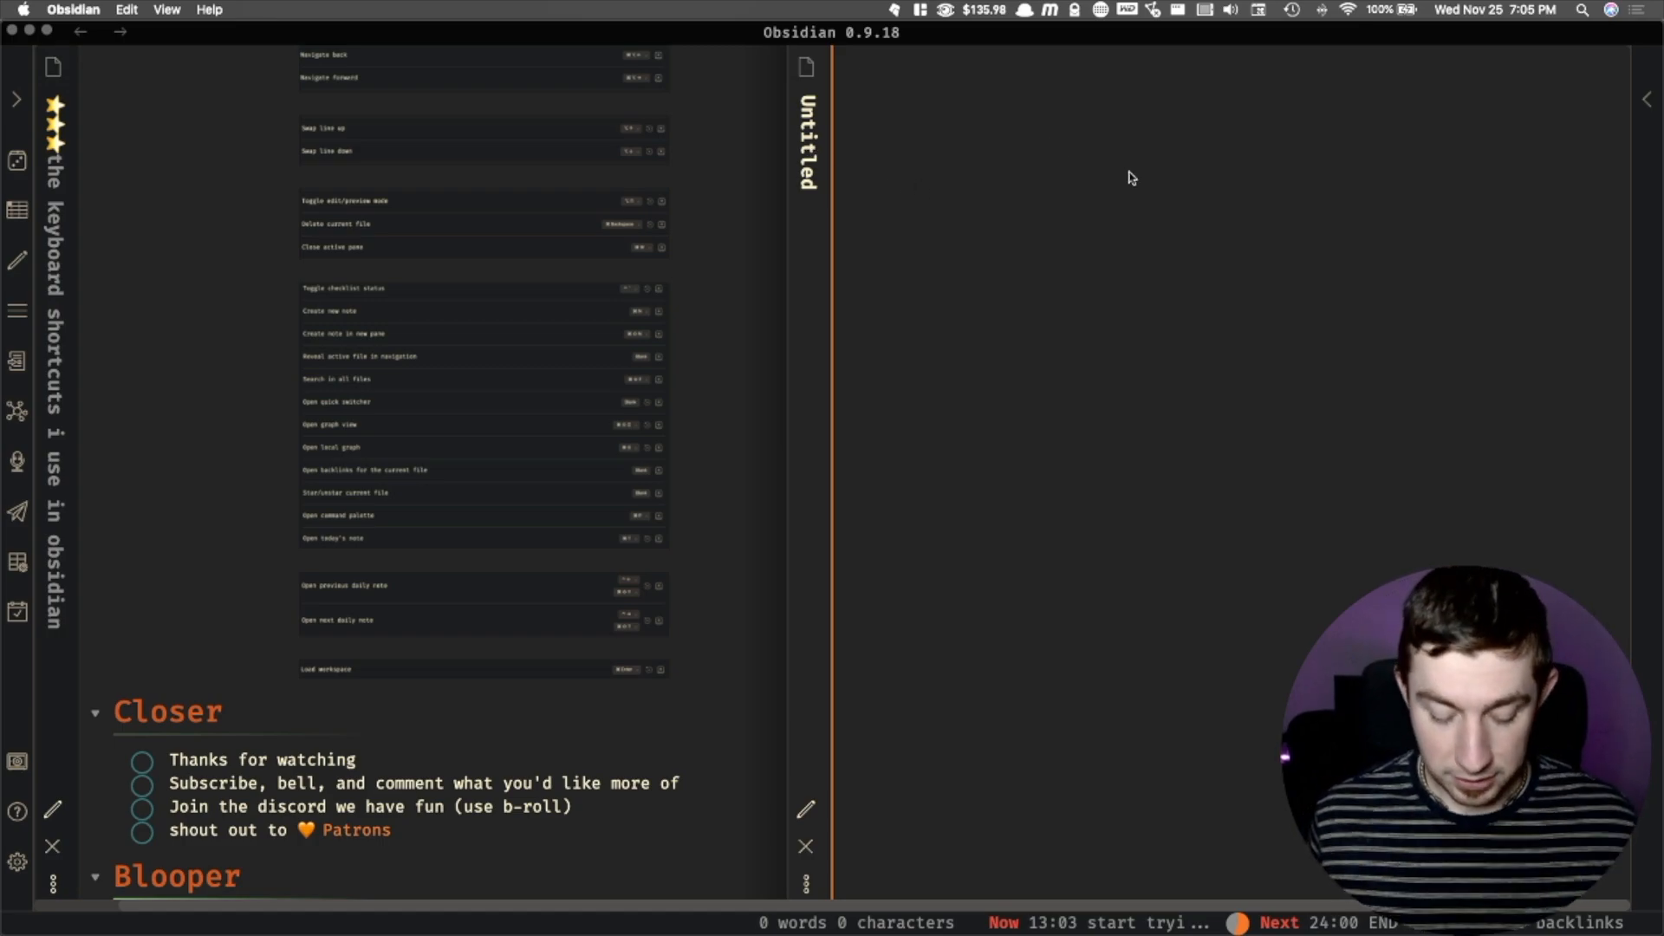
Delete the empty Untitled note, create Untitled 1 in a new pane, and delete it as well.
key("super+BackSpace")
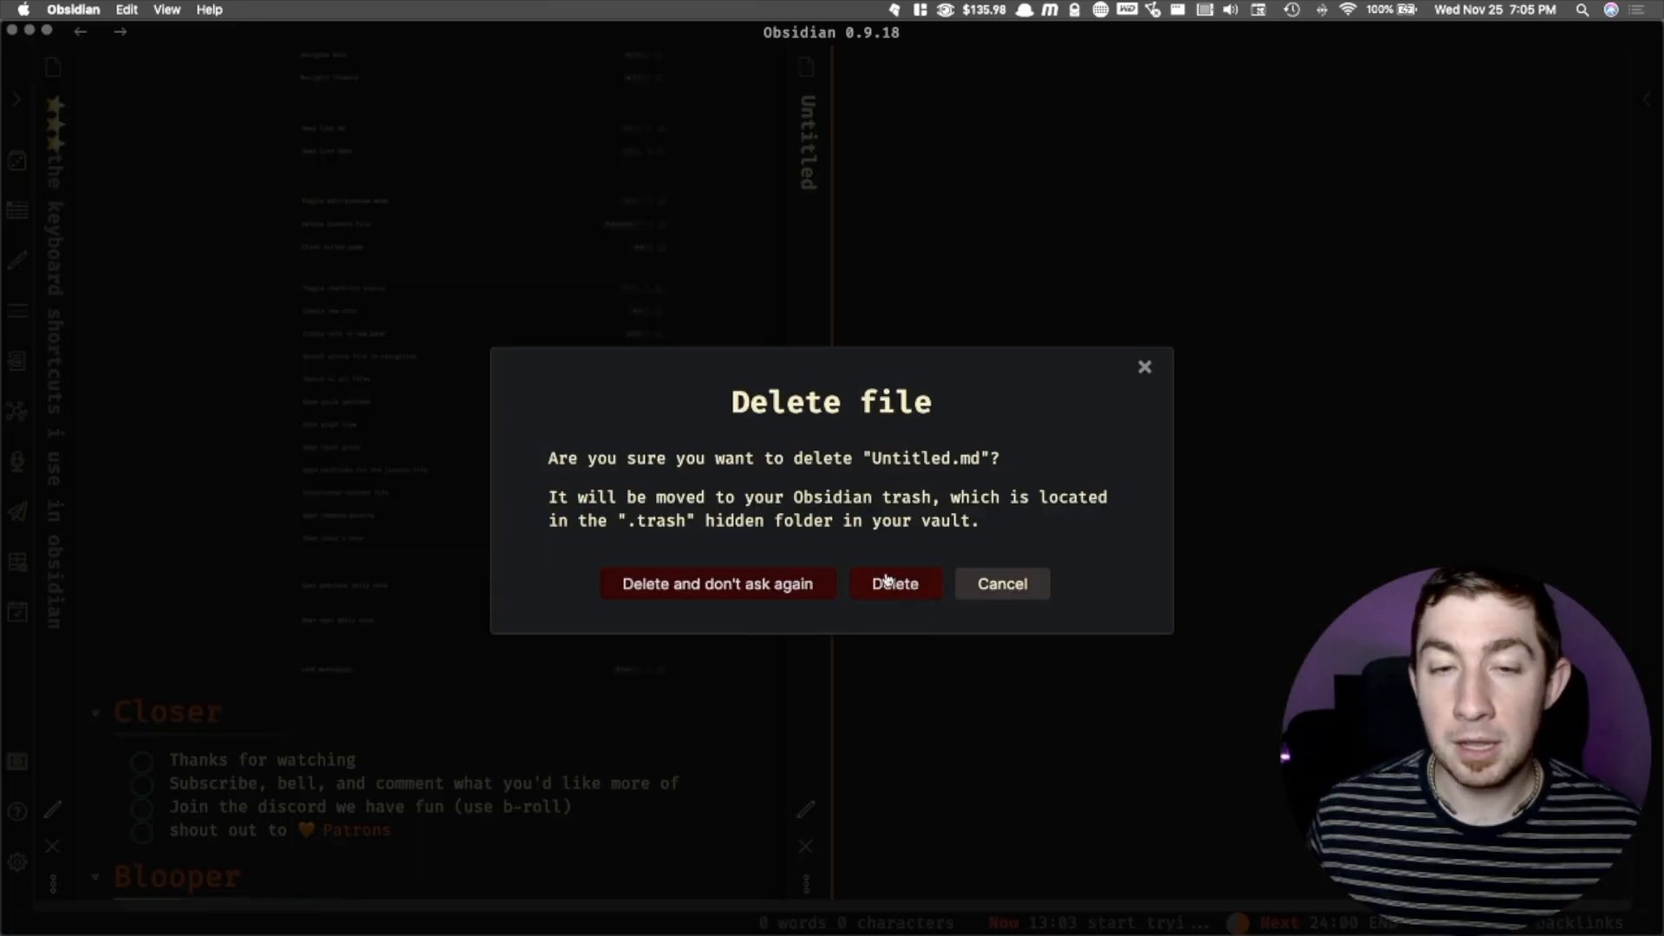
left_click(895, 588)
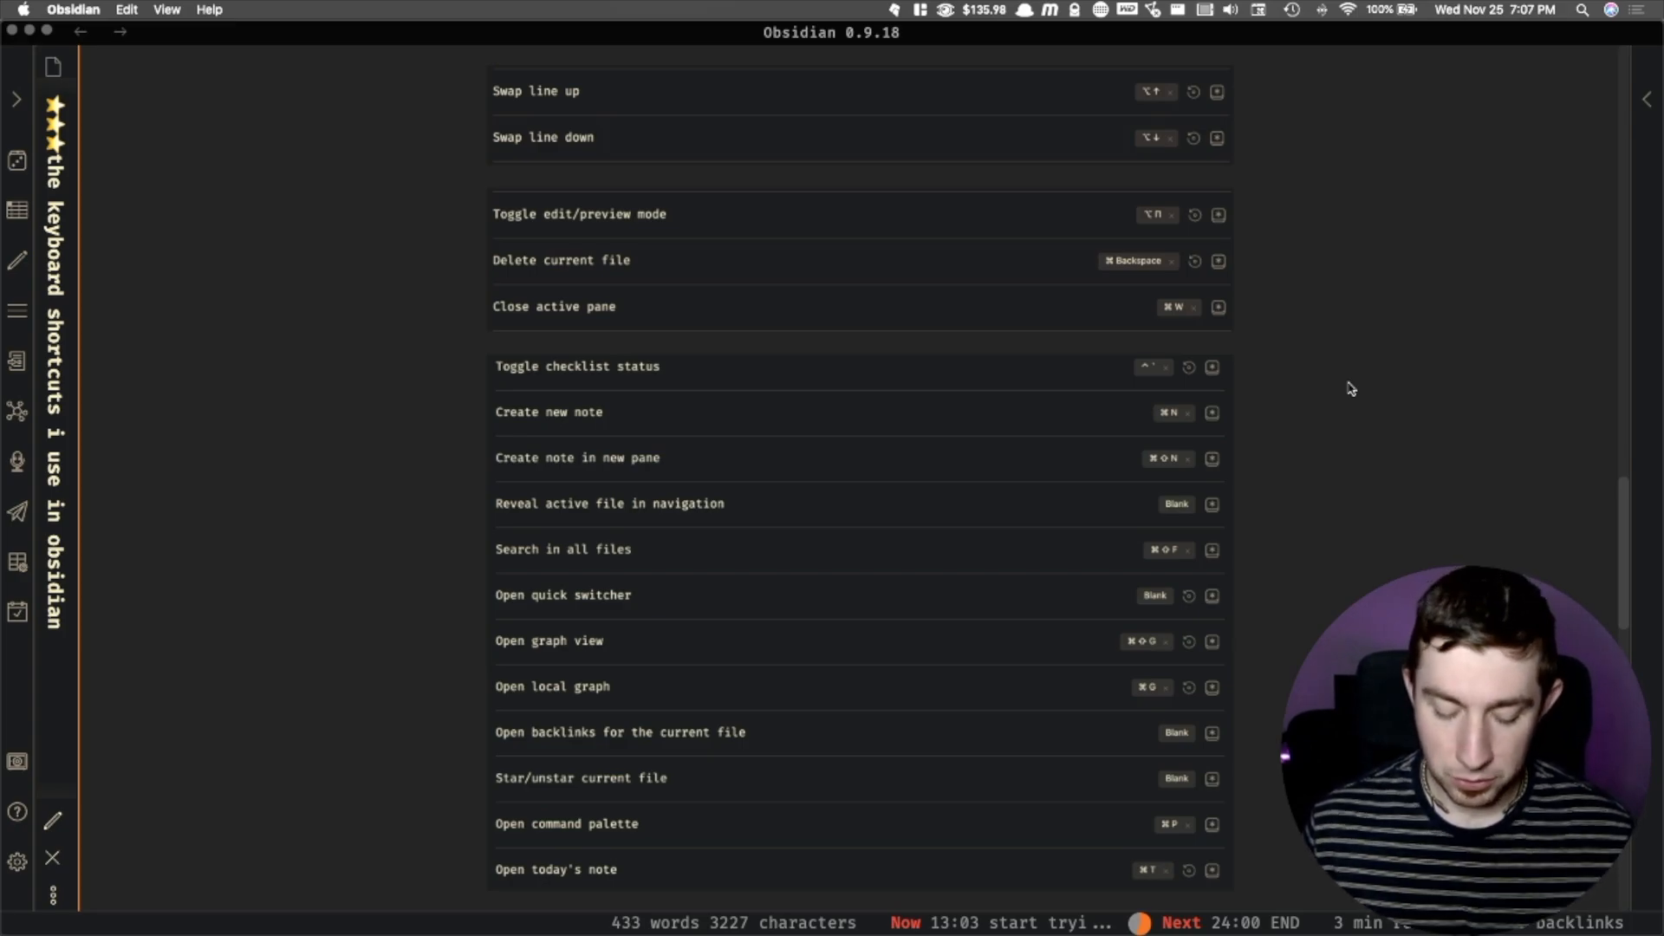
key("super+shift+n")
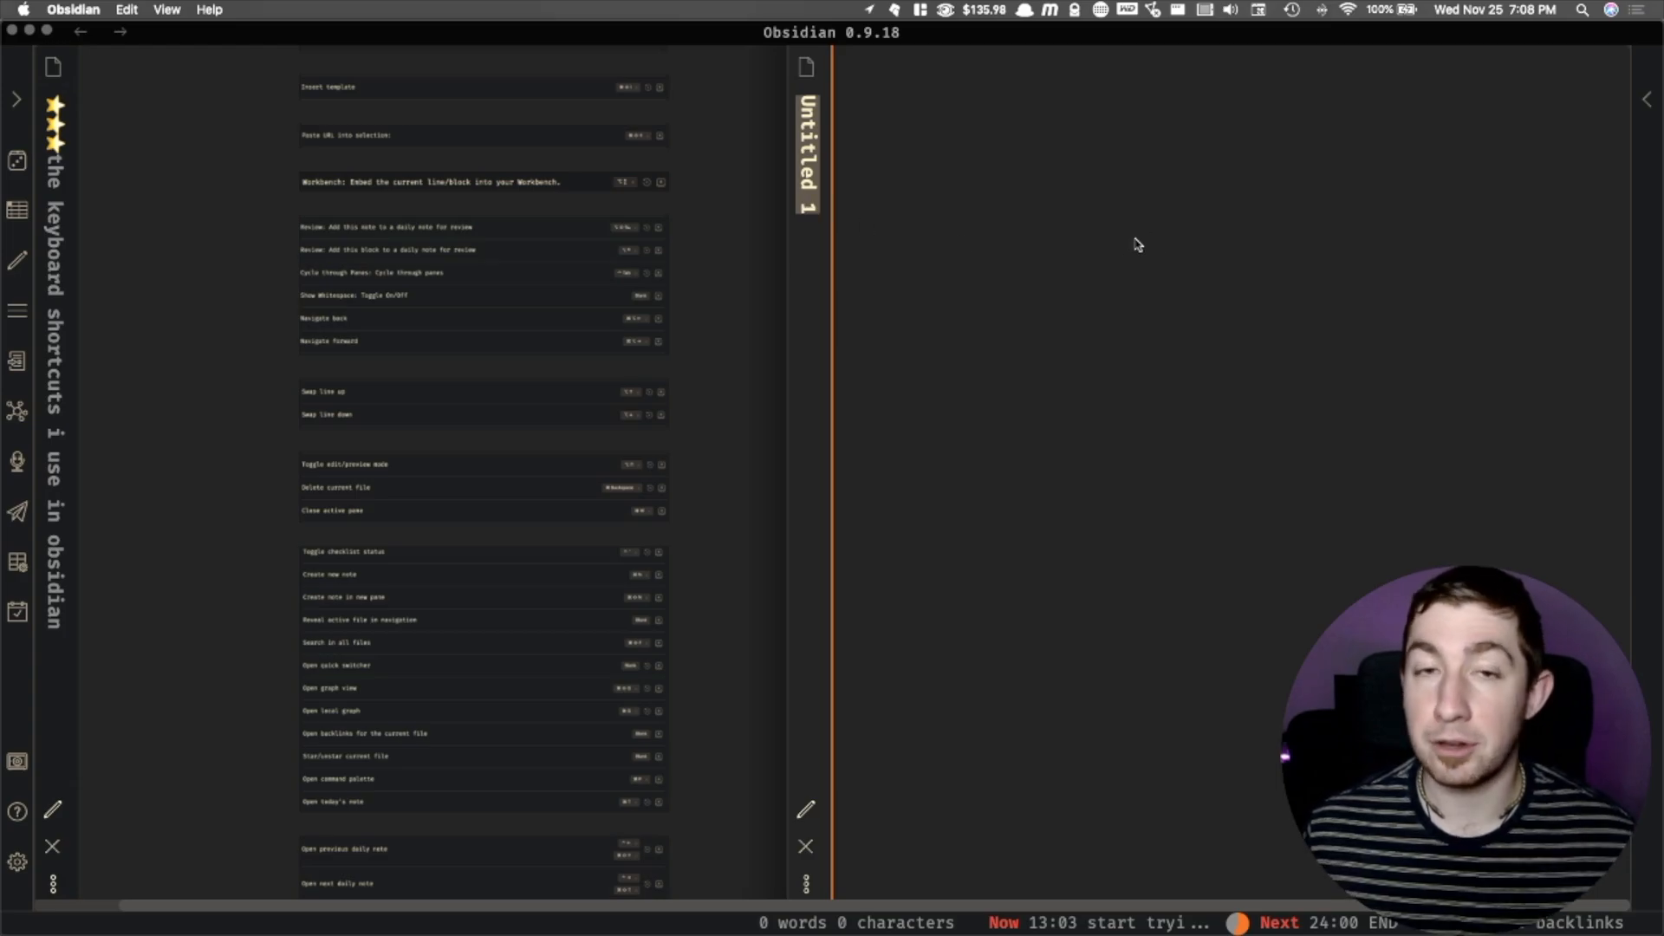
key("super+BackSpace")
key("Return")
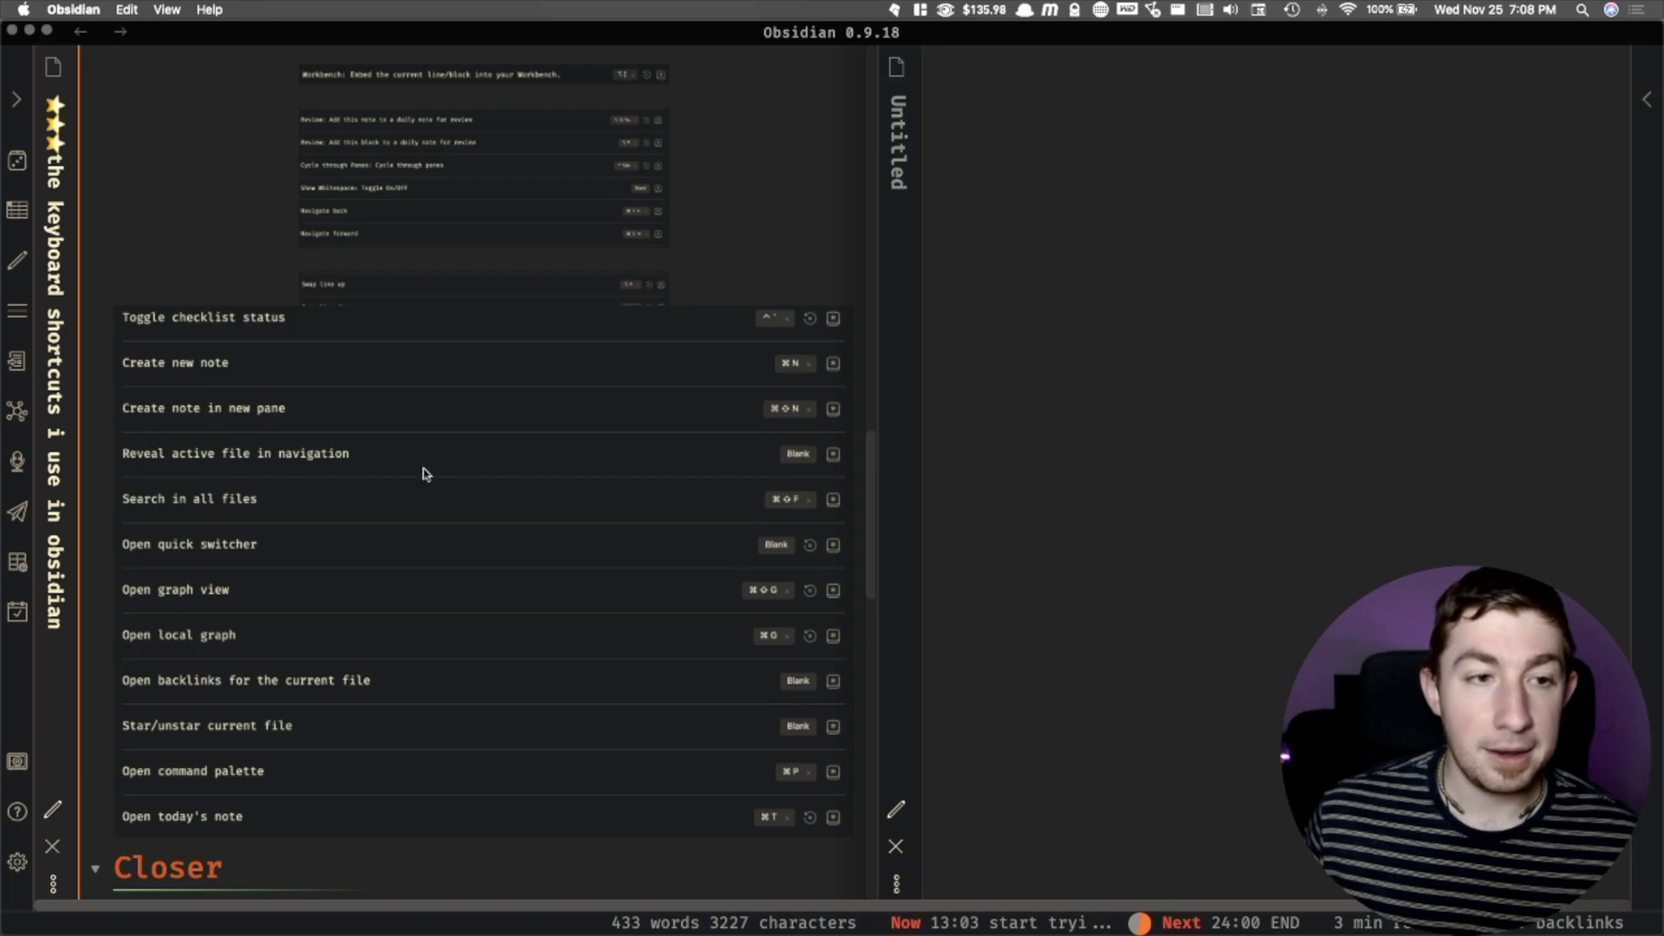
Make a checklist of 'task', 'skkjsfkdjh', two empty items and a checked 'sjdfhdksj' in the Untitled note.
left_click(1131, 361)
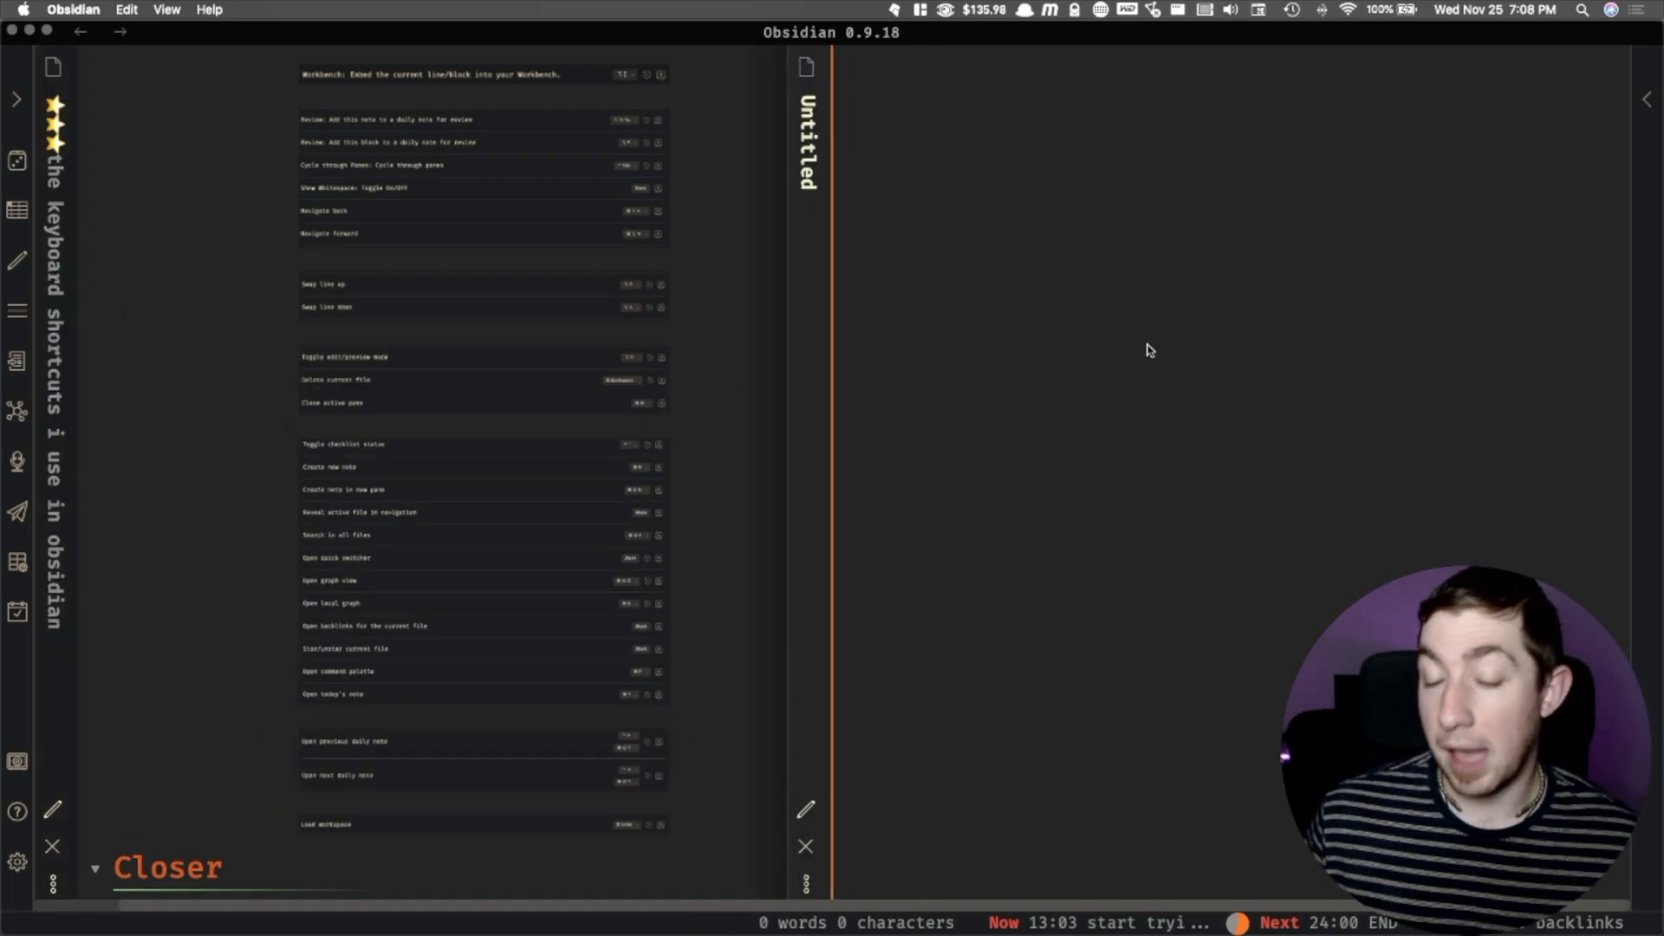
key("super+e")
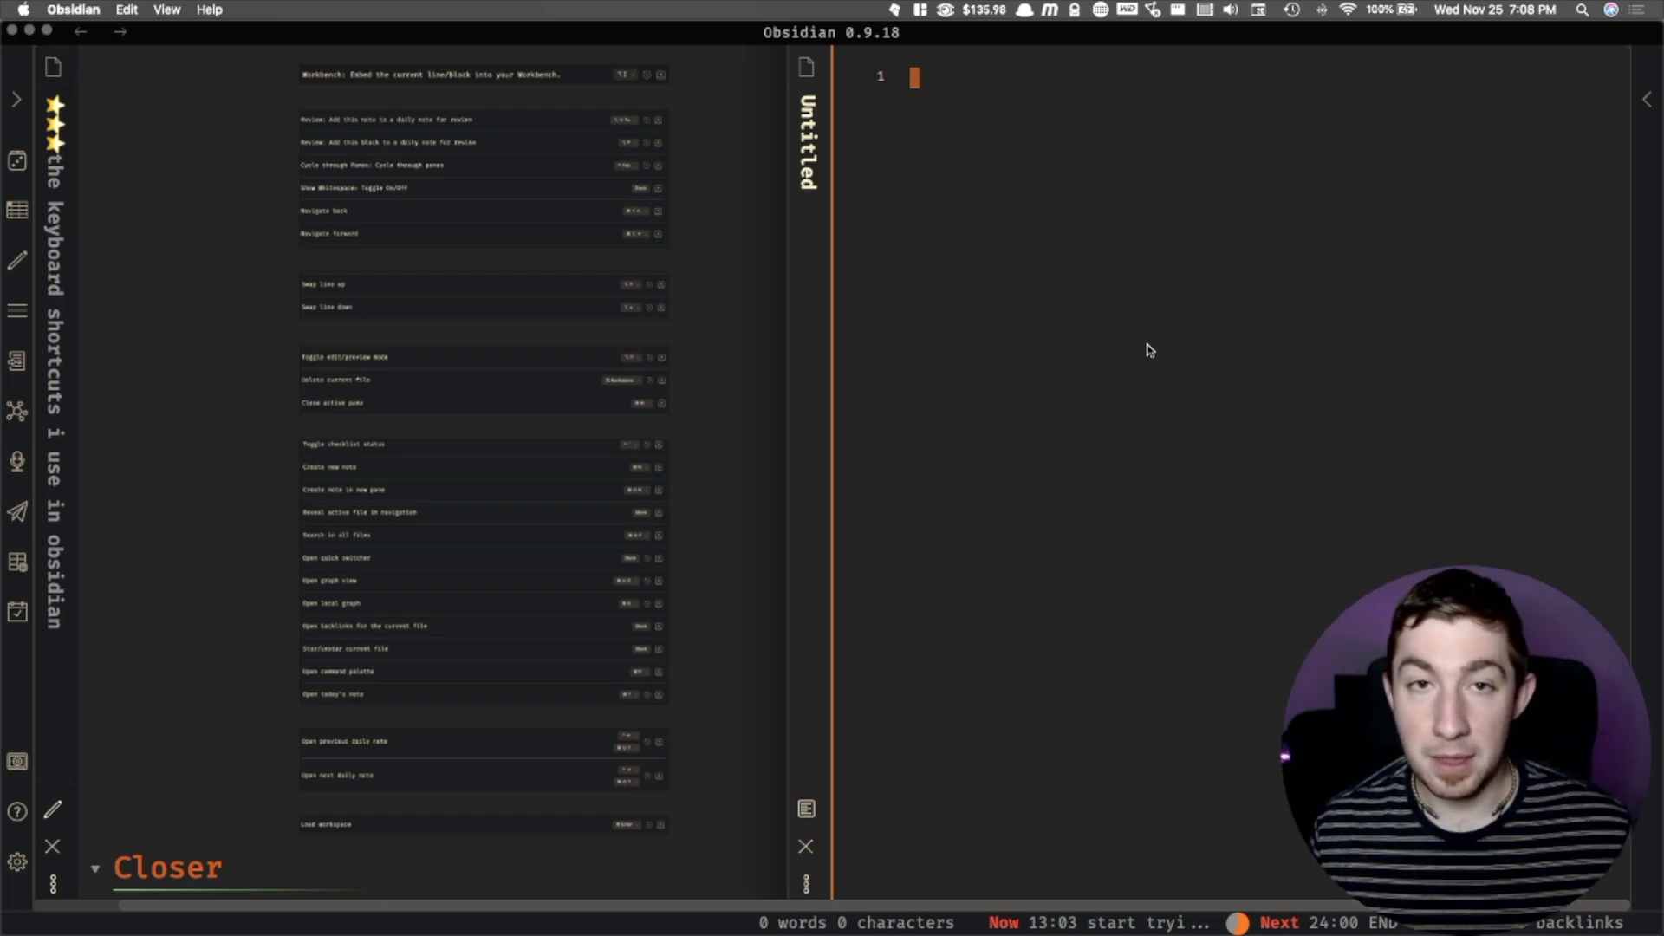
key("super+Return")
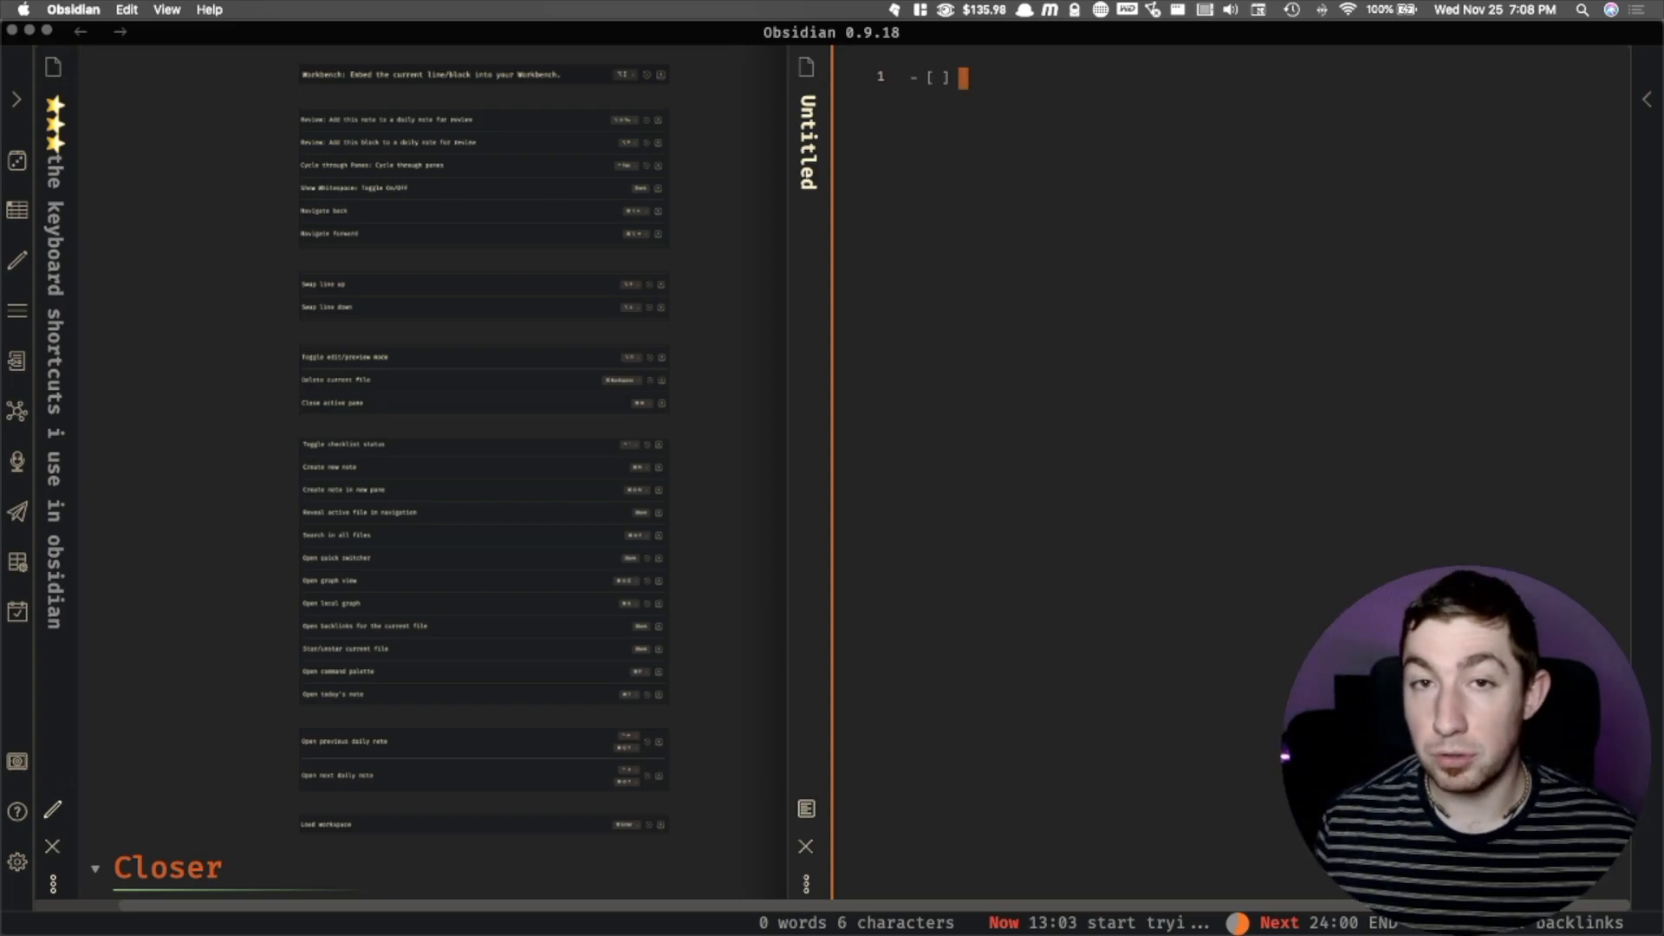
type("task")
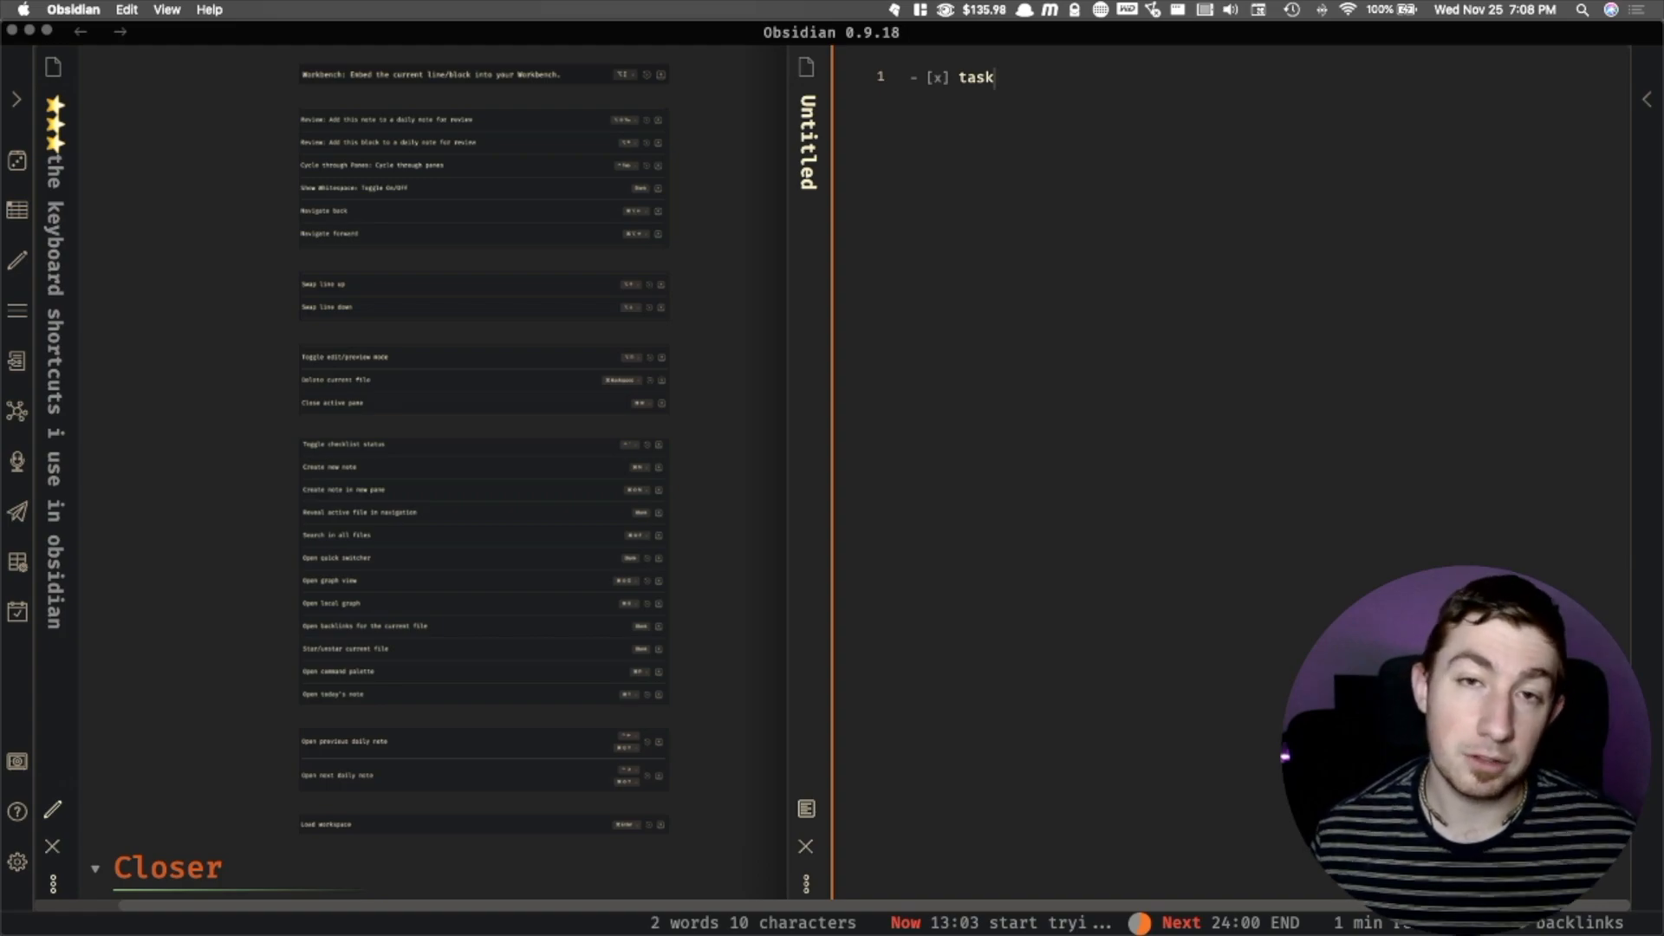
key("Return")
type("skkjsfkdjh   ")
type("sjdfhdksj")
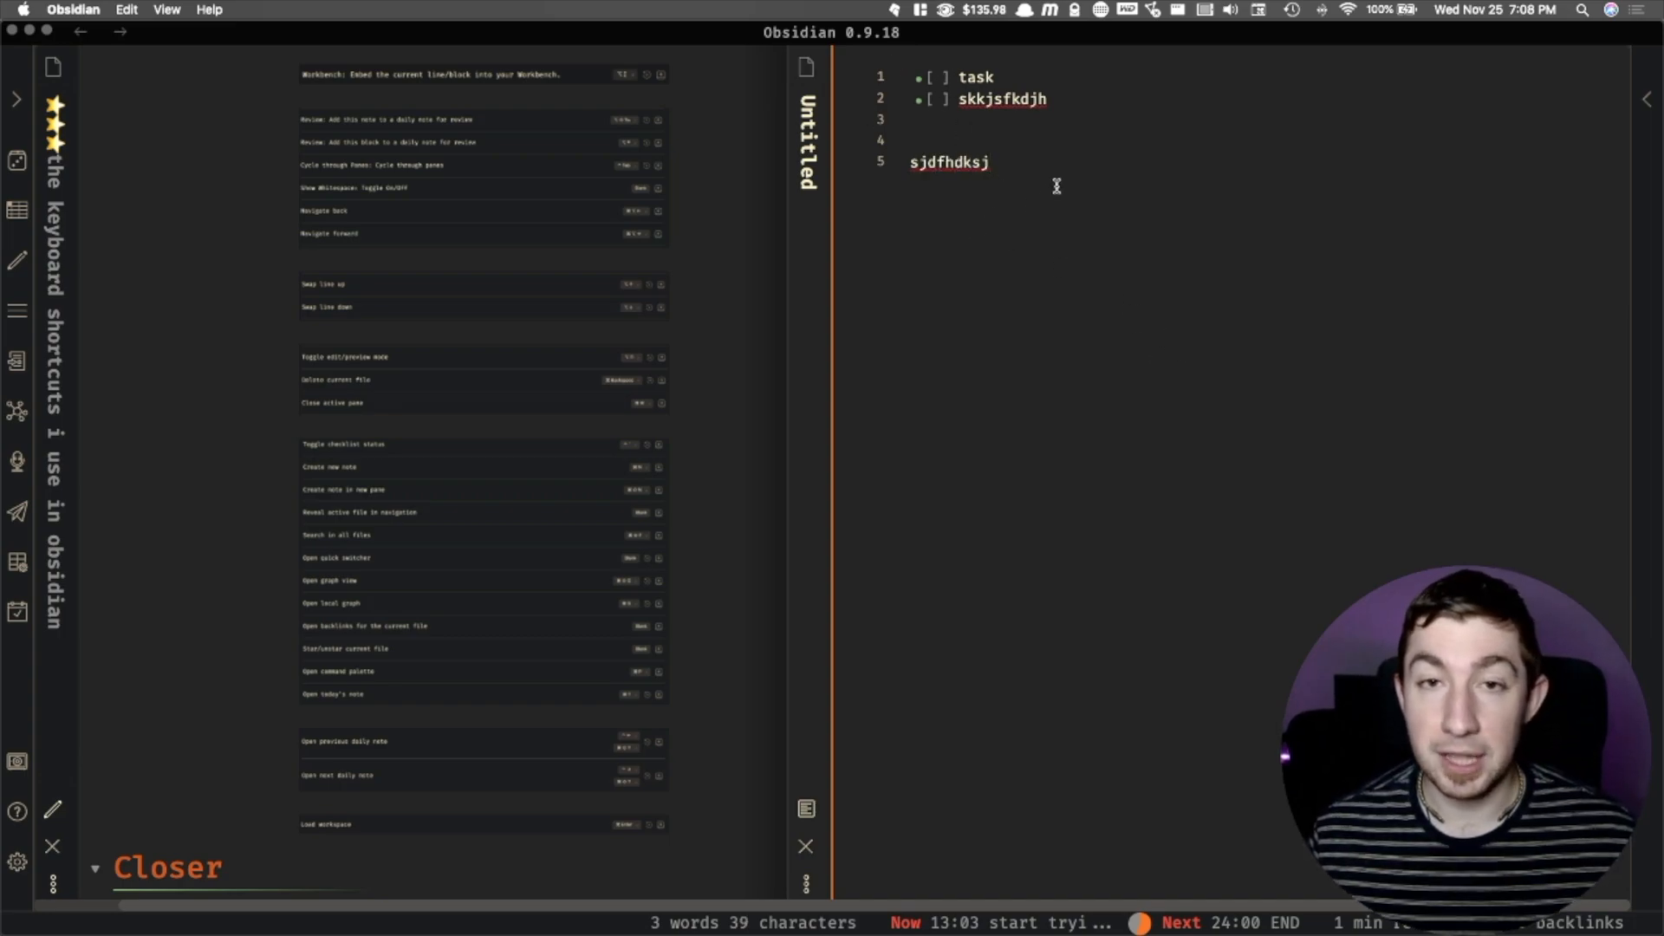
key("cmd+Return")
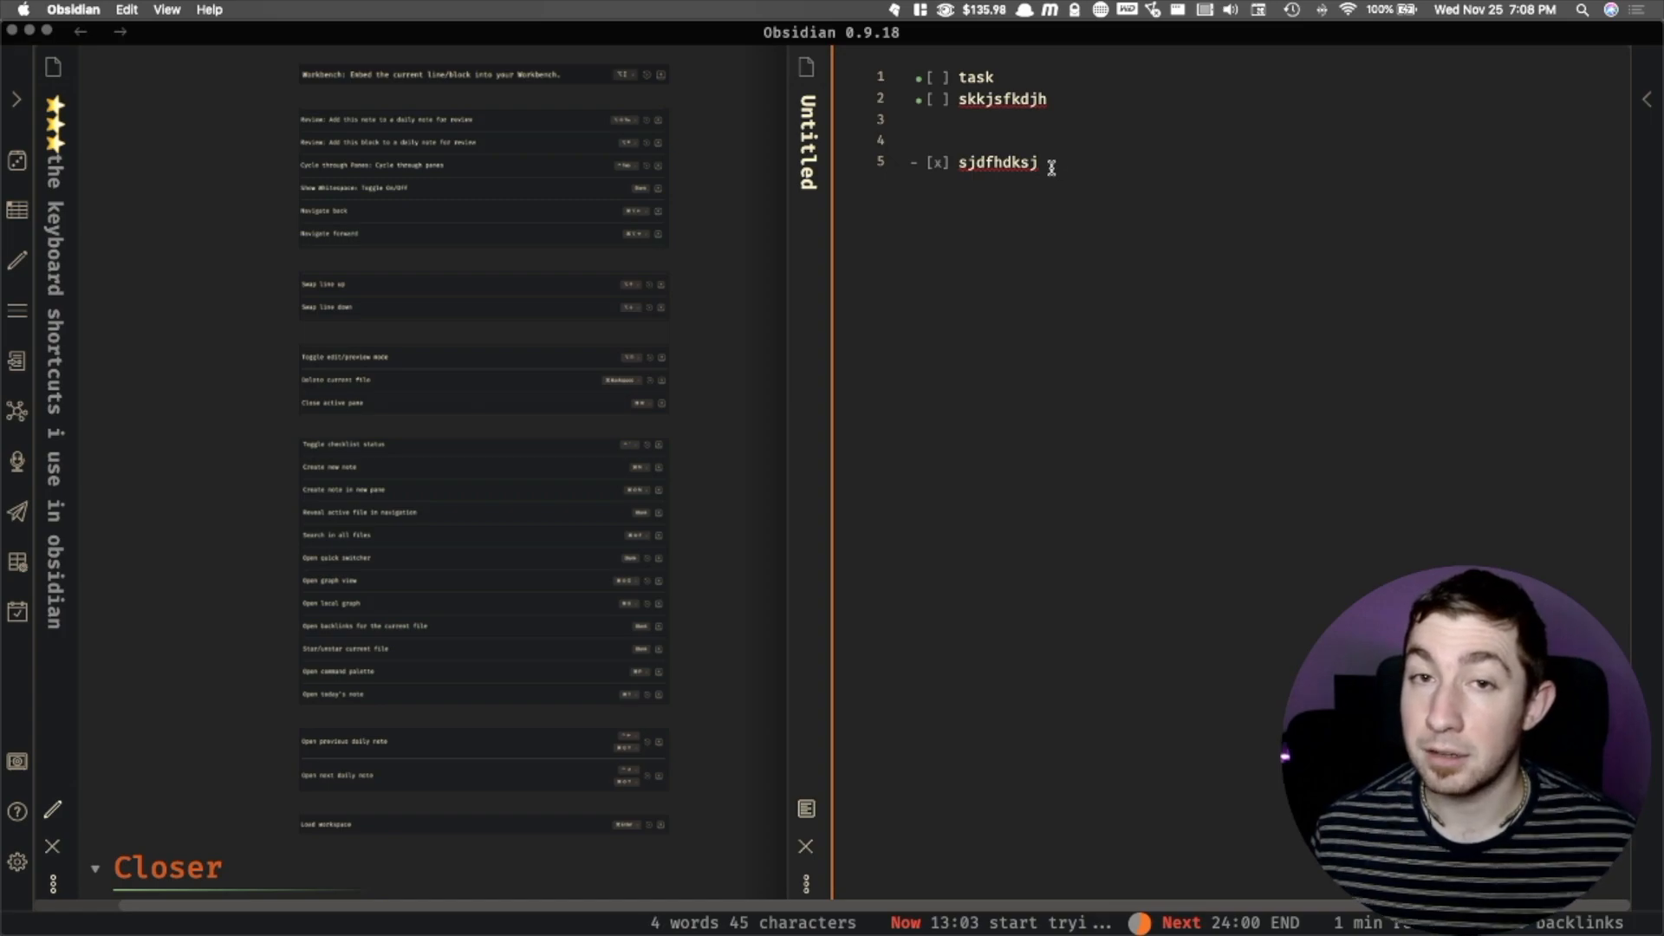
left_click(1019, 126)
key("cmd+Return")
key("Down")
key("cmd+Return")
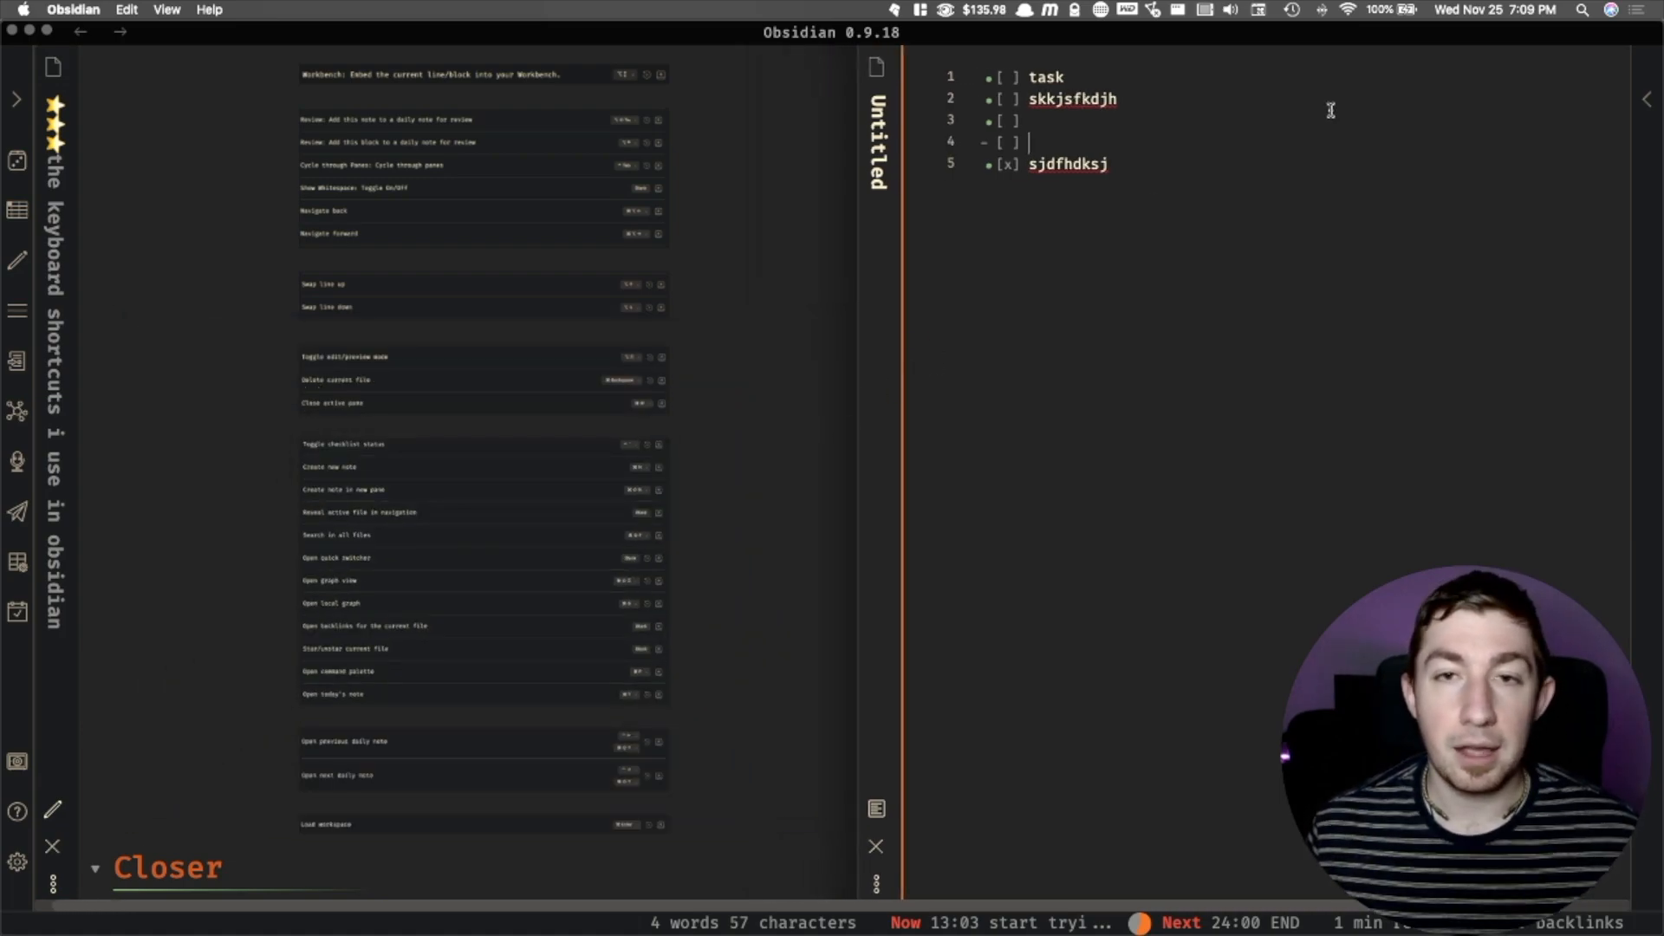
Search all files for 'untitled' and return focus to the Untitled note.
mouse_move(1217, 176)
left_mouse_down()
mouse_move(988, 71)
mouse_move(1179, 136)
left_mouse_up()
left_click(1178, 142)
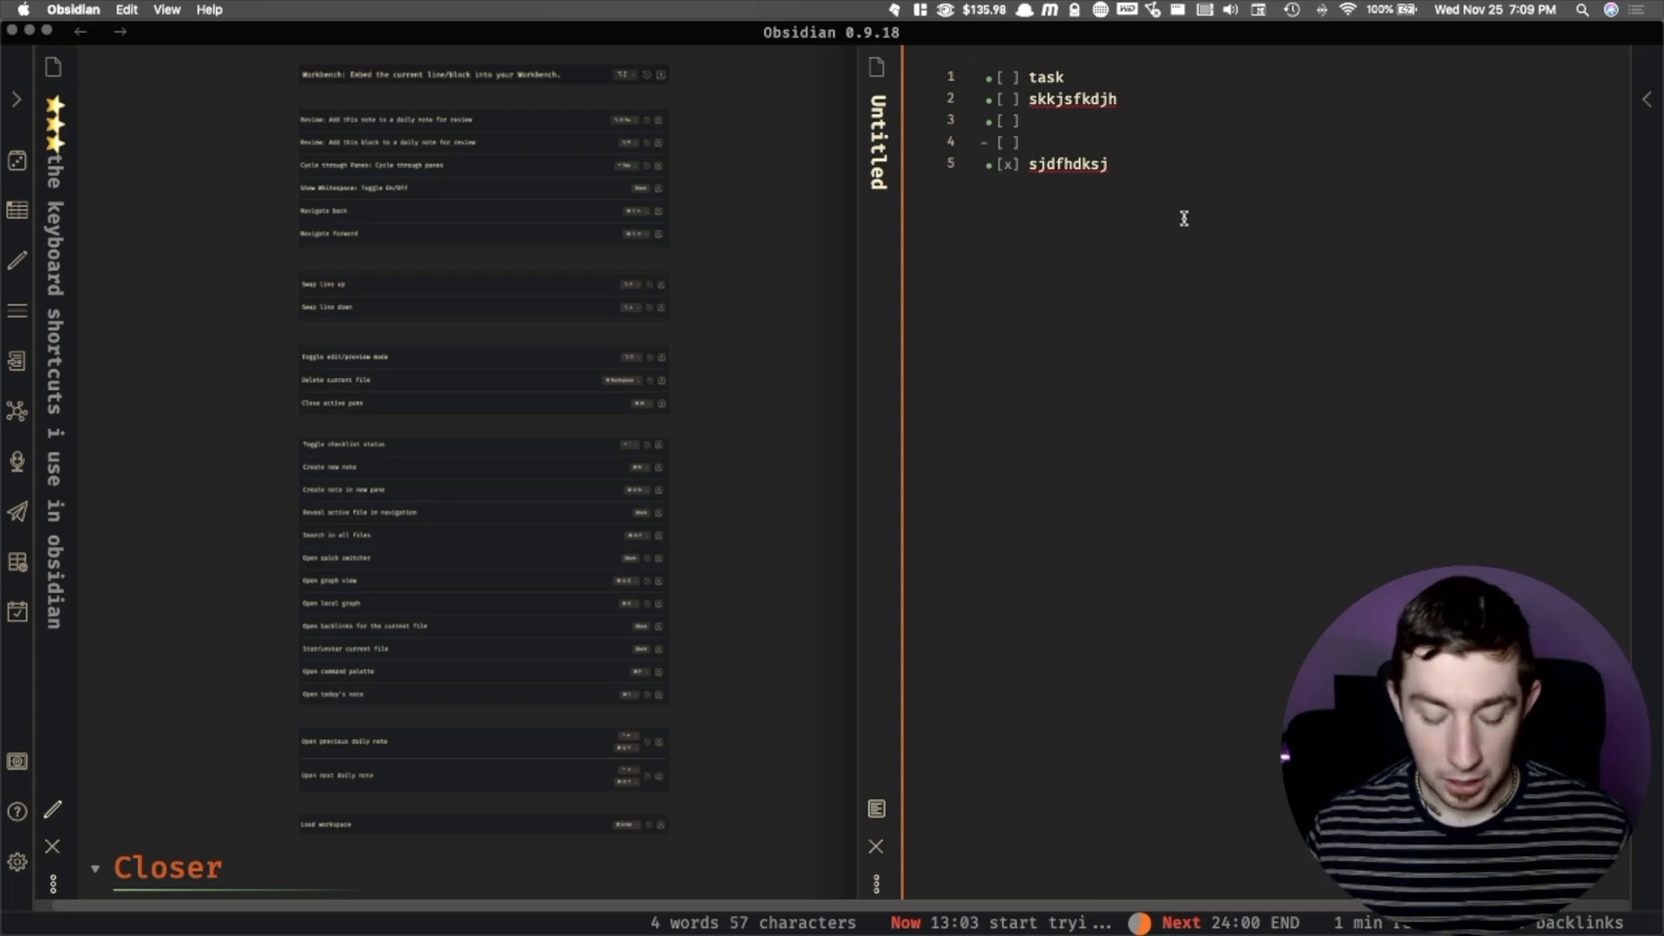
key("super+shift+f")
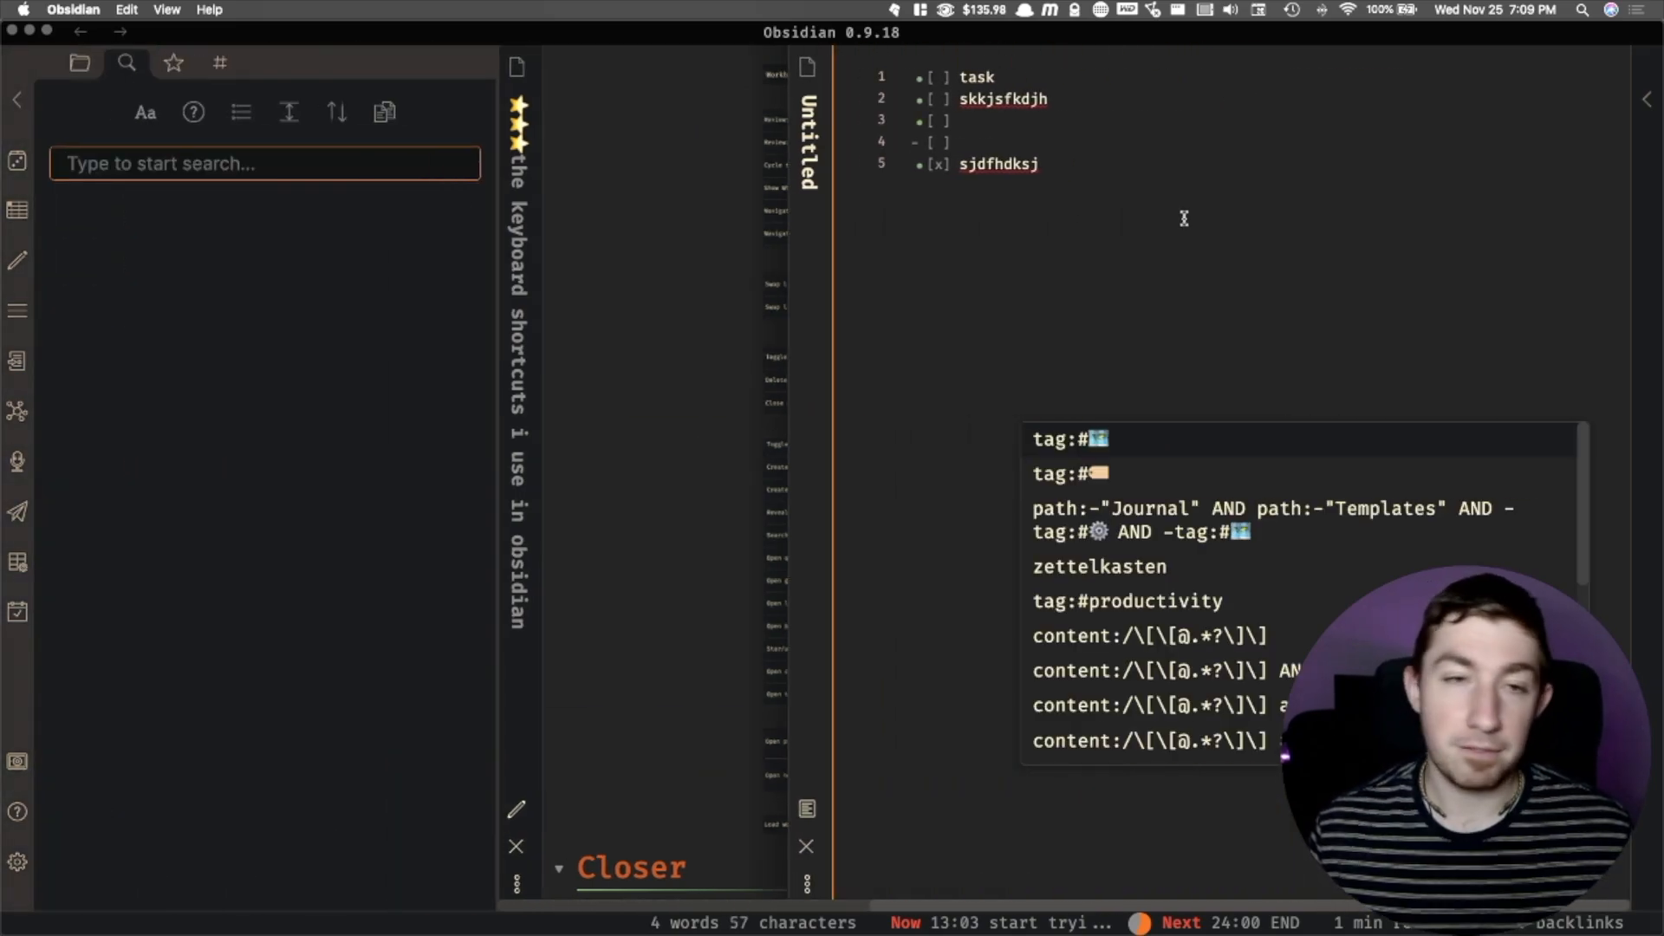
type("un")
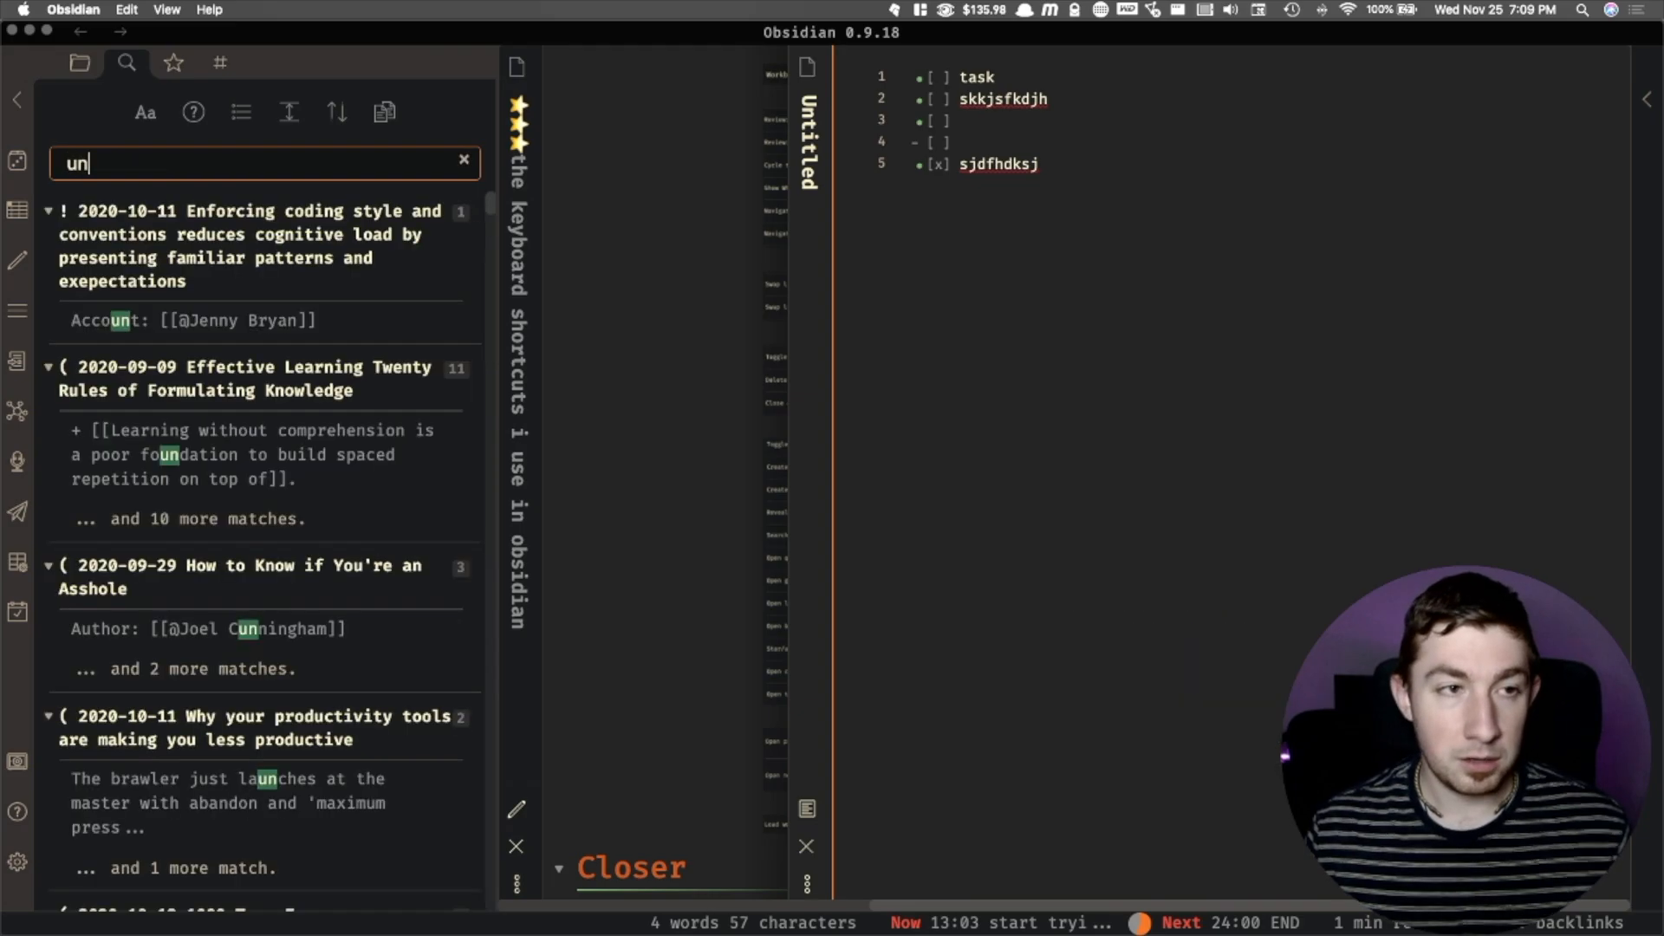
type("tut")
key("BackSpace")
key("BackSpace")
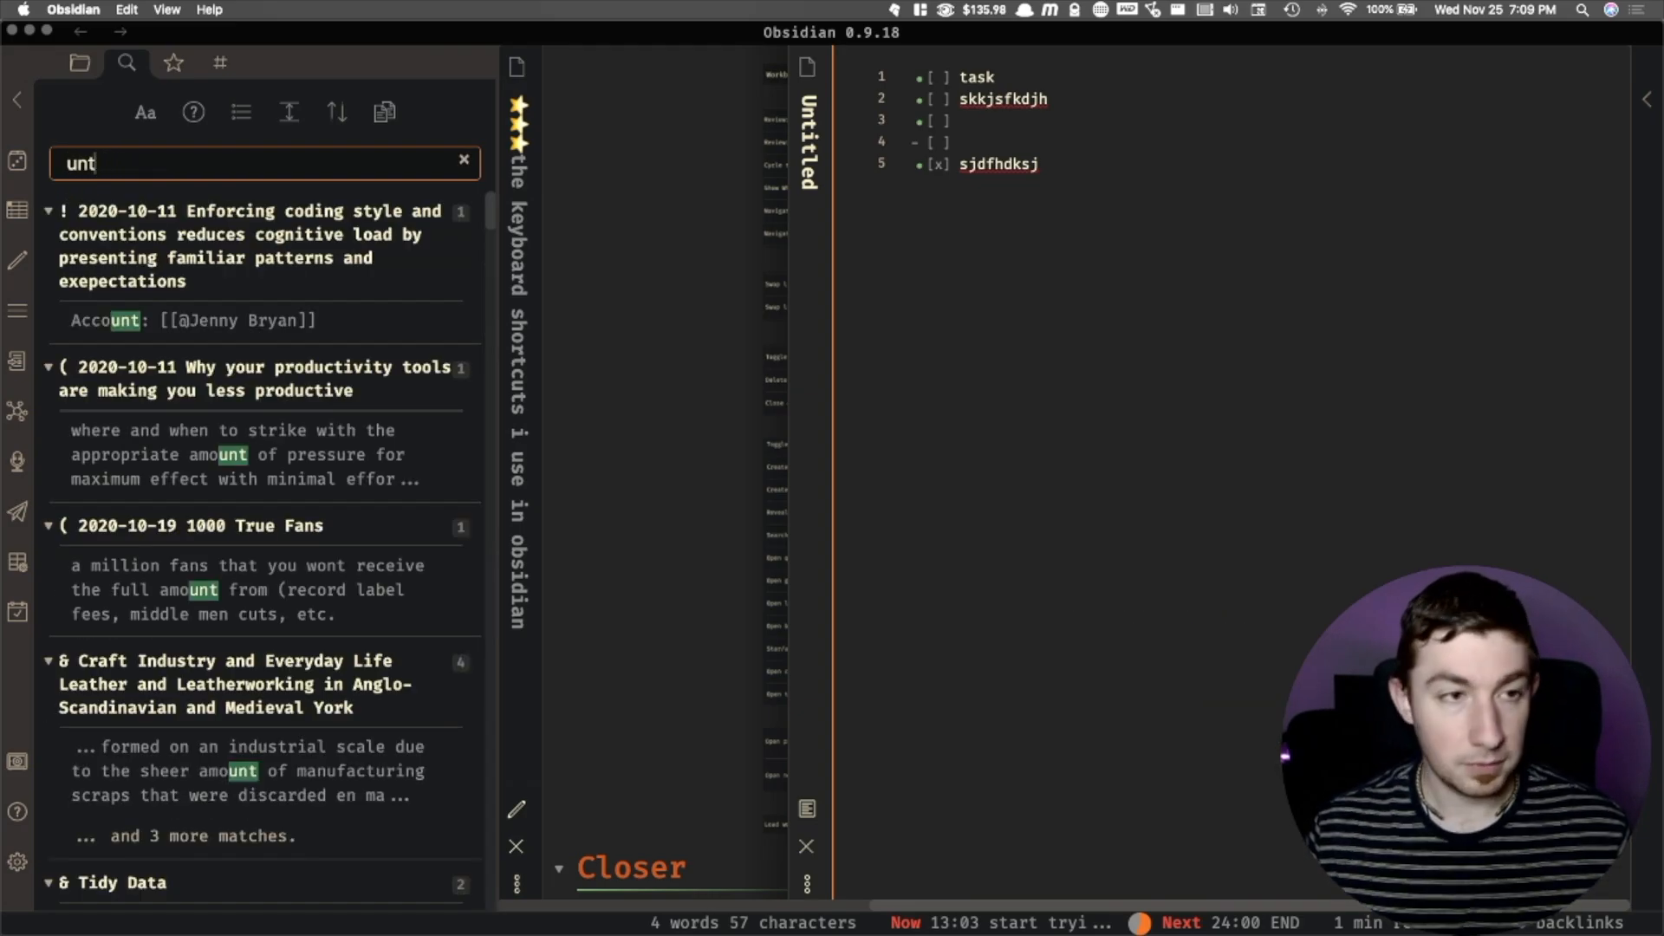
type("itled")
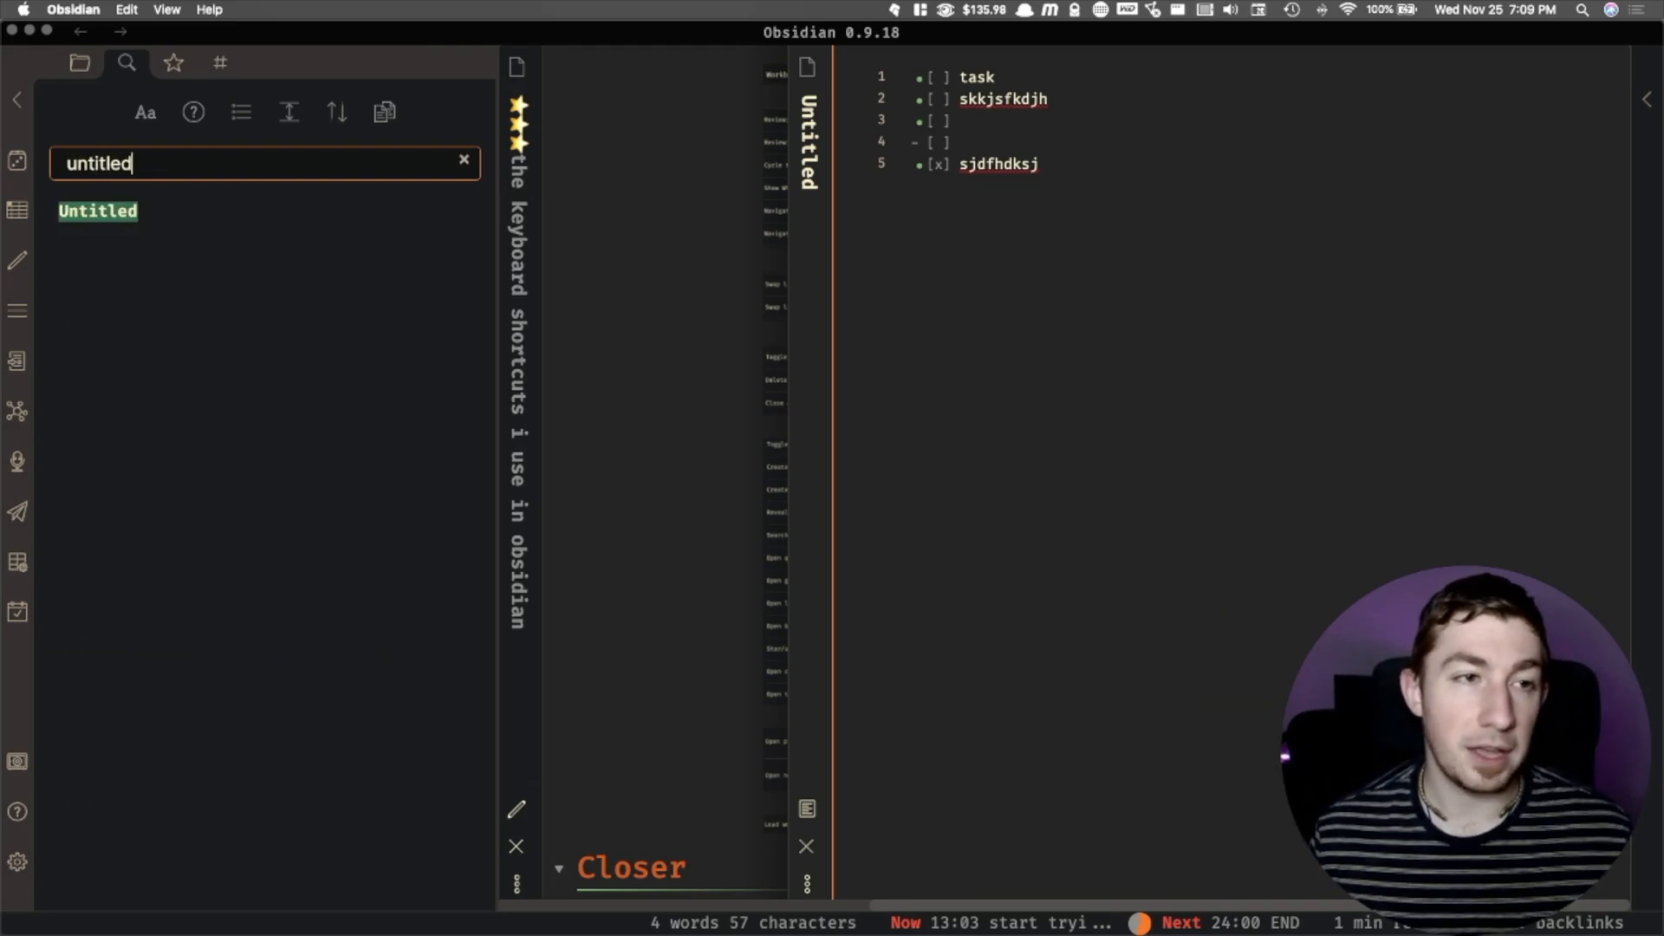
left_click(208, 218)
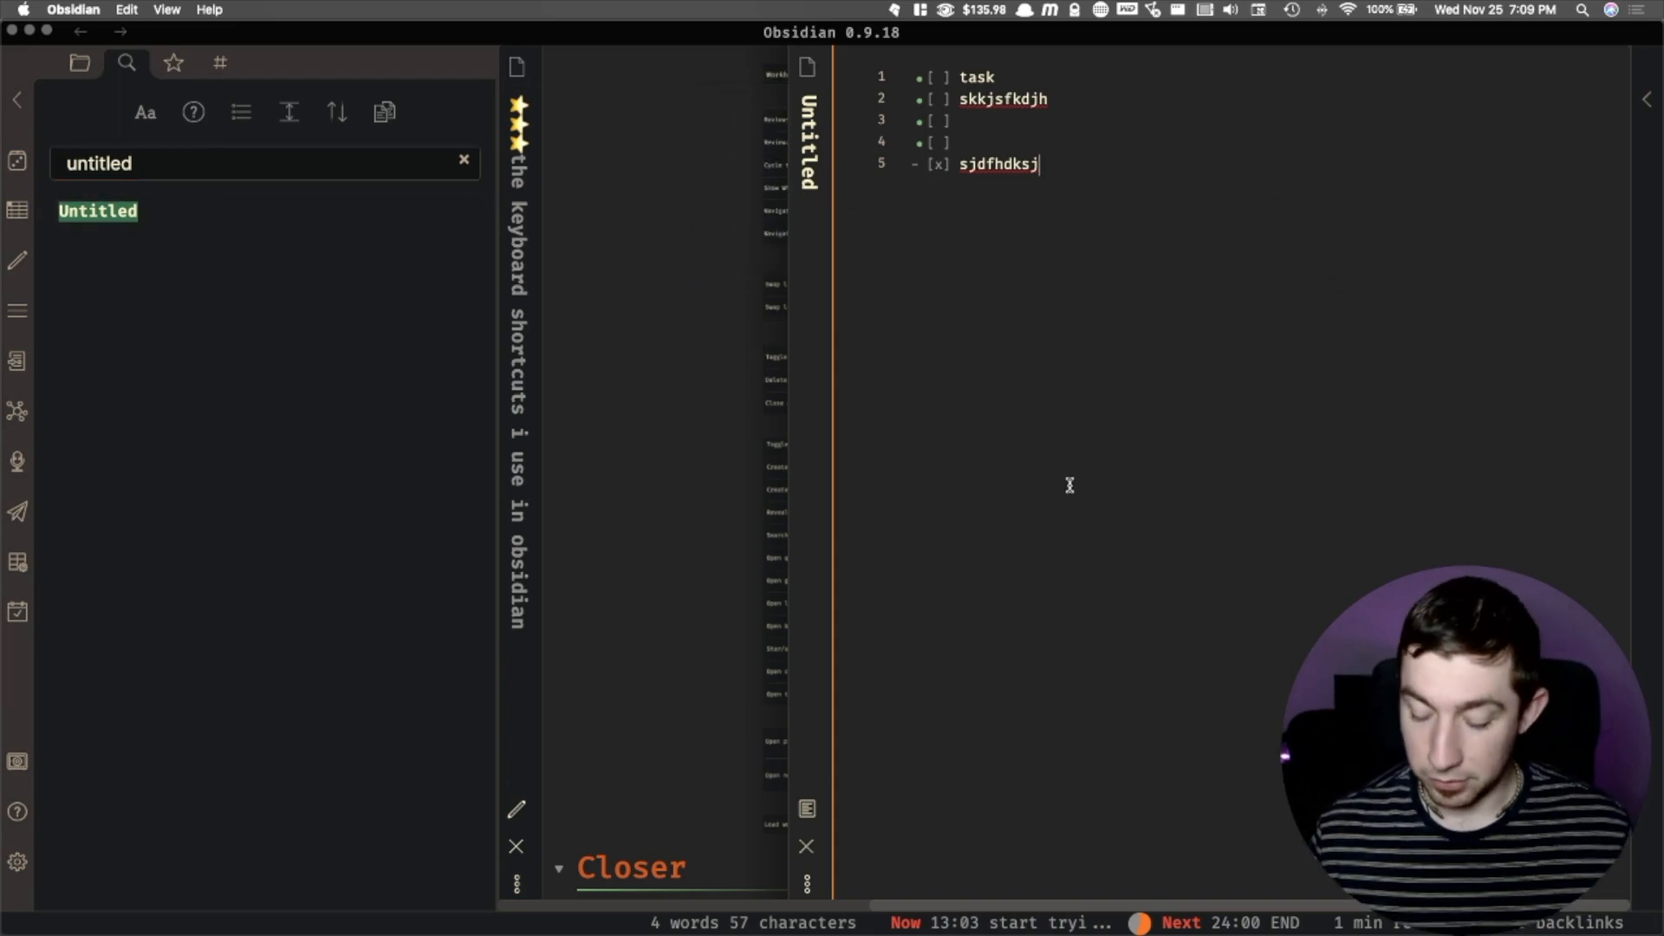
Delete Untitled.md, confirming the deletion, leaving the shortcuts note showing.
key("super+BackSpace")
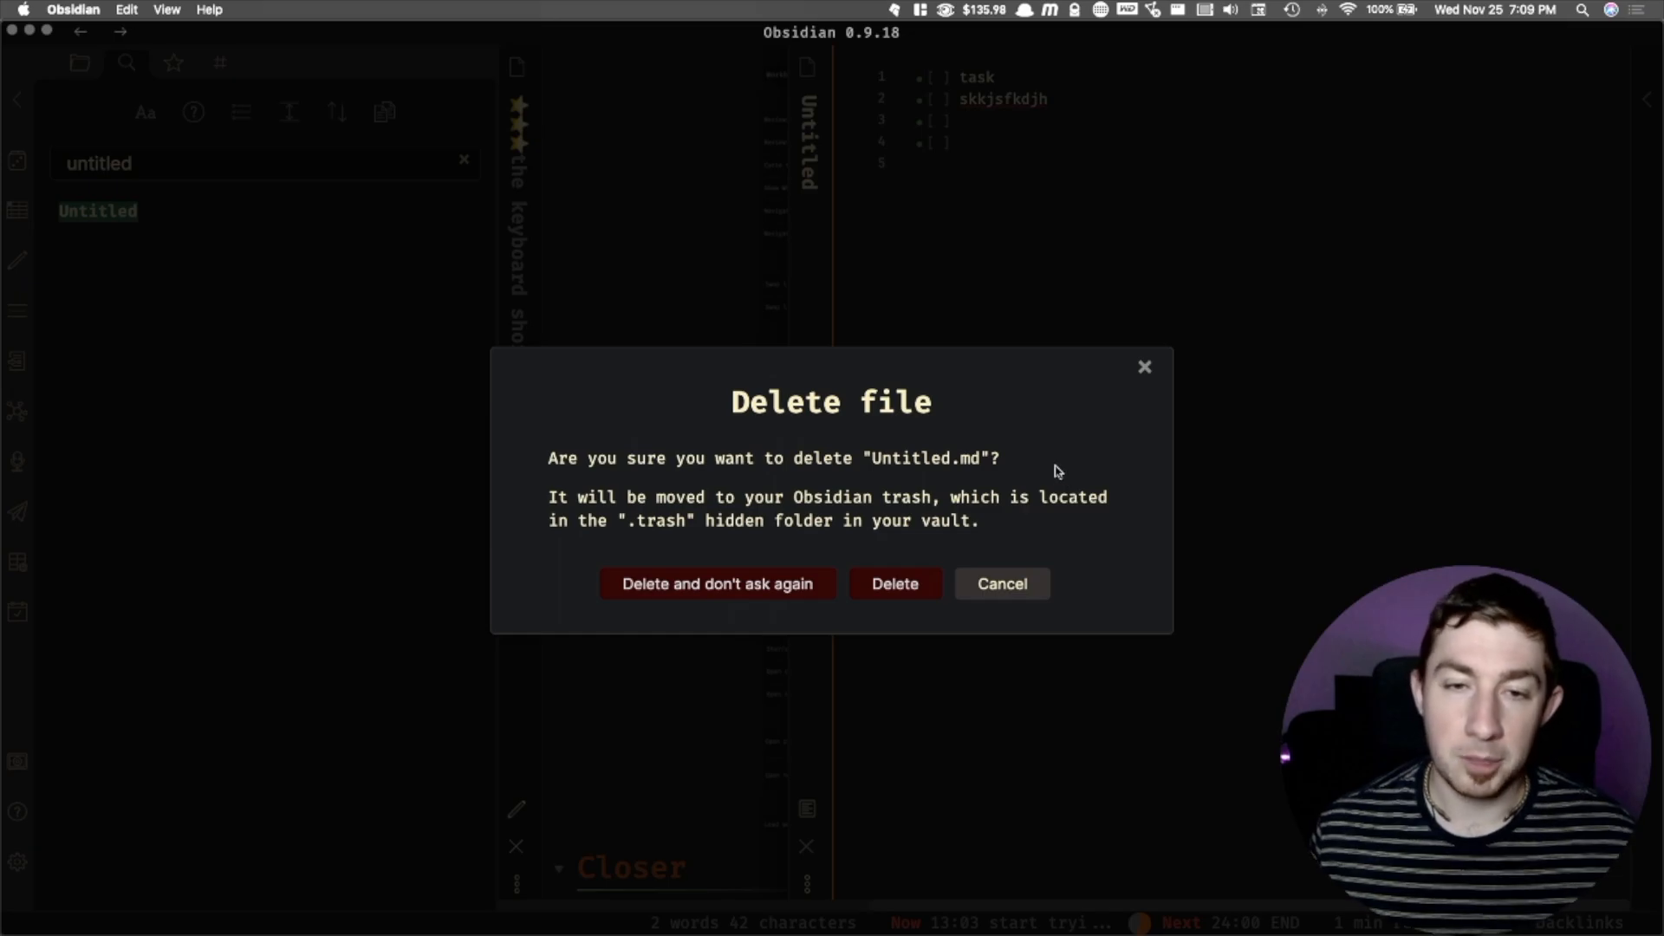
left_click(895, 583)
left_click(36, 104)
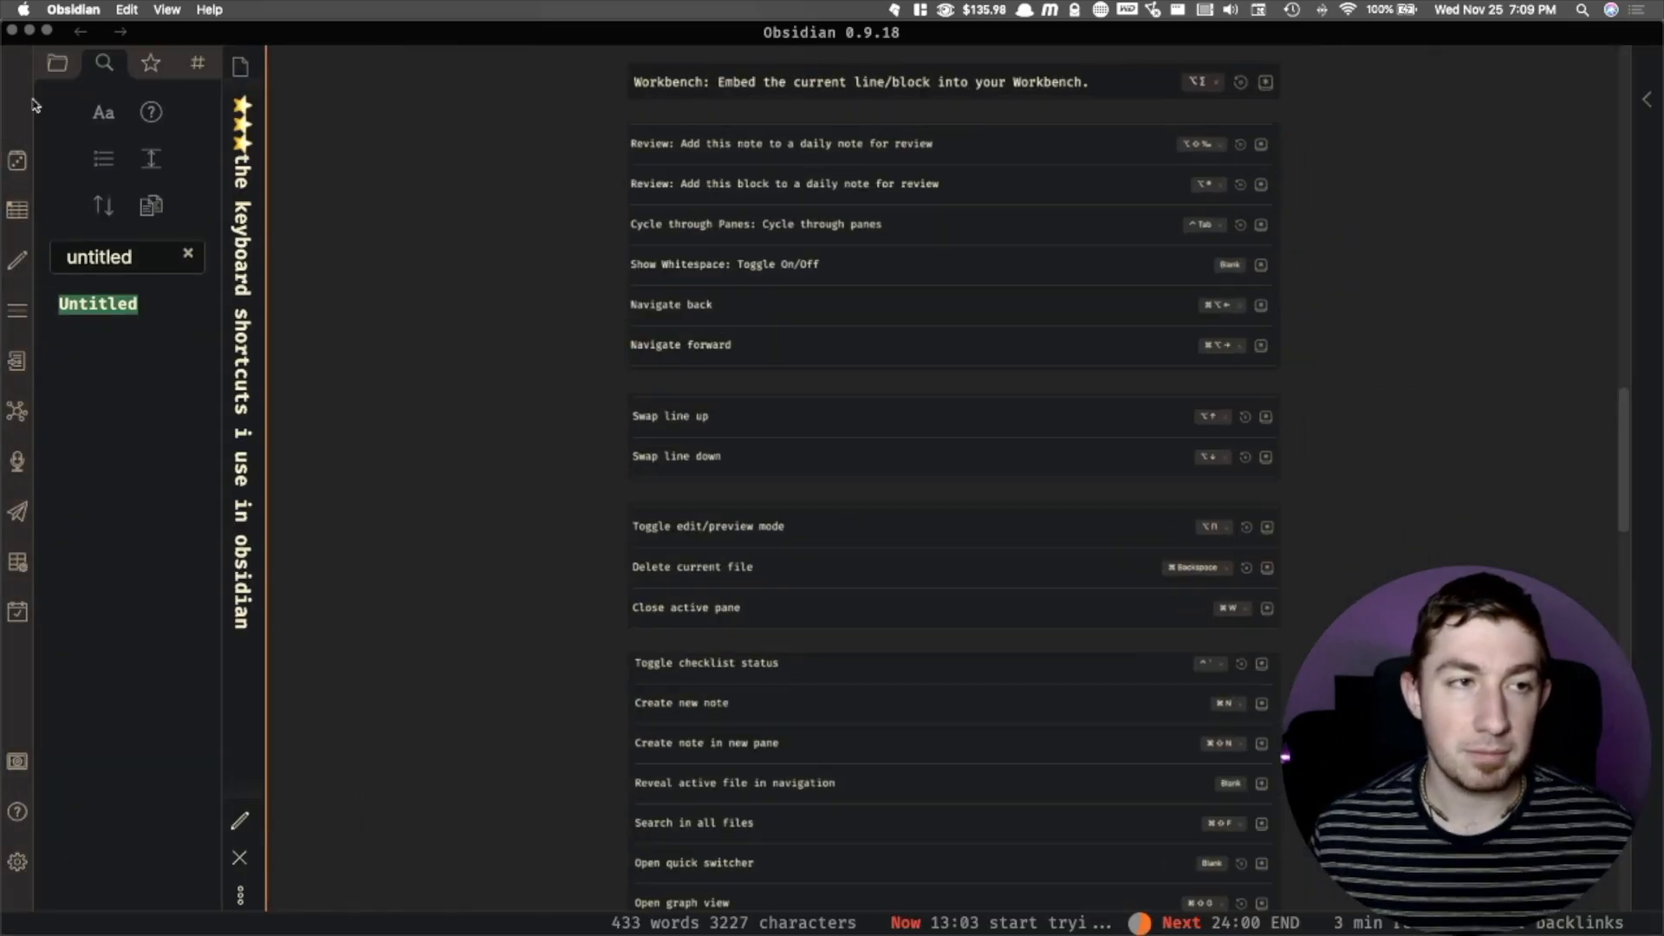
scroll(1322, 502, "down", 5)
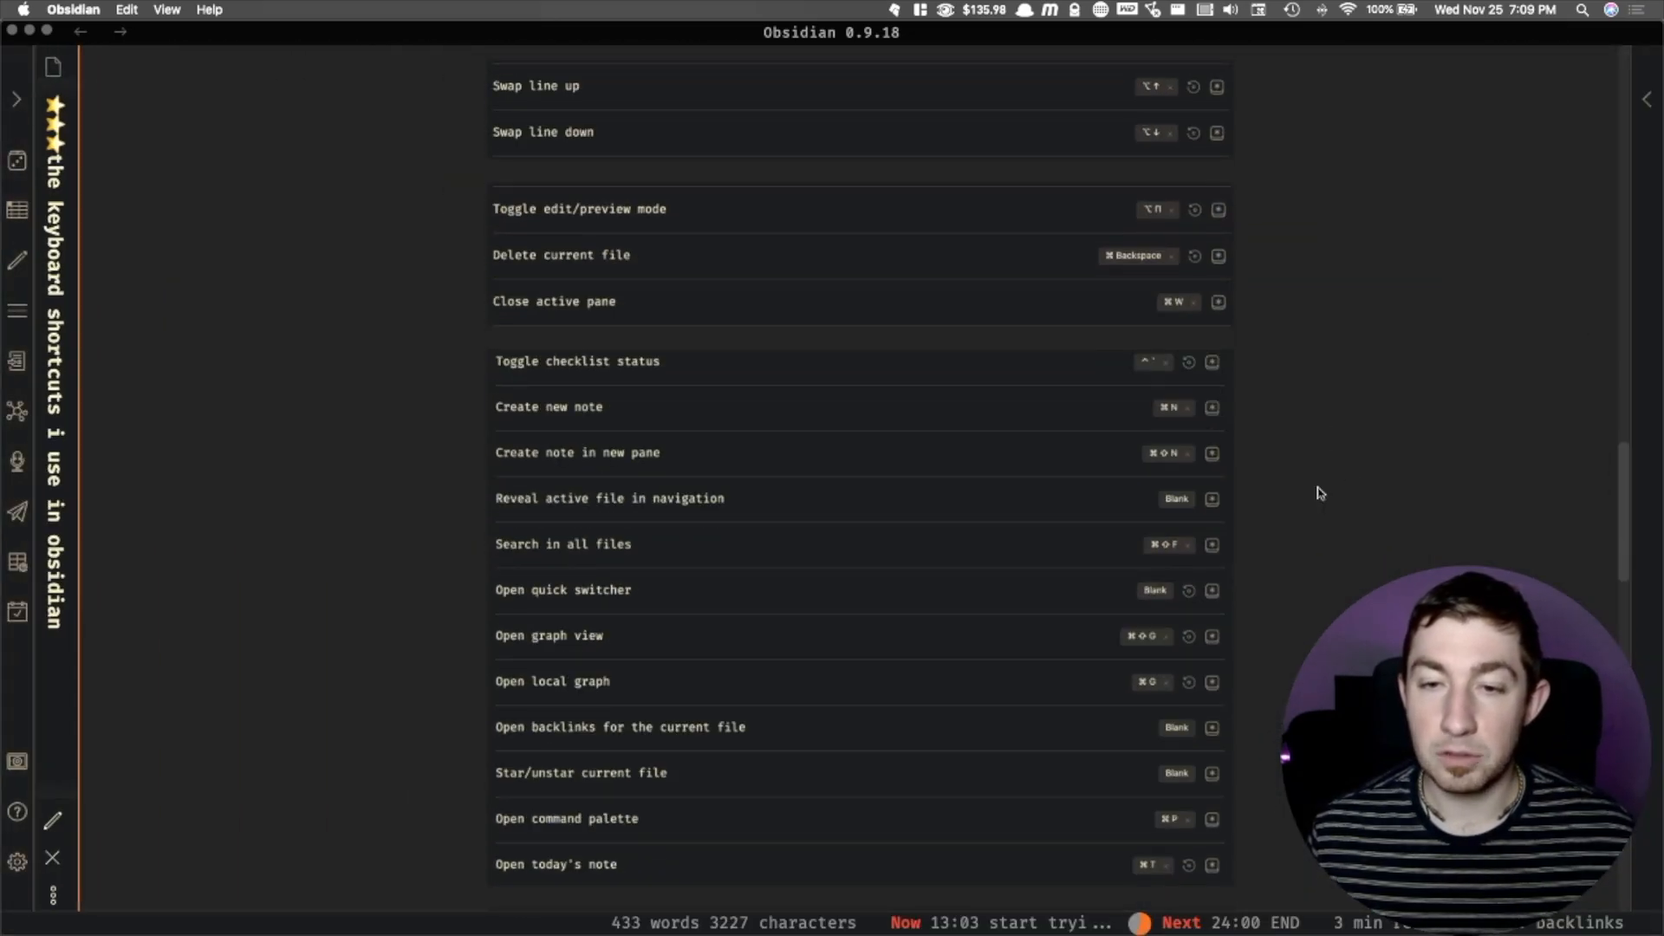
scroll(1304, 528, "down", 1)
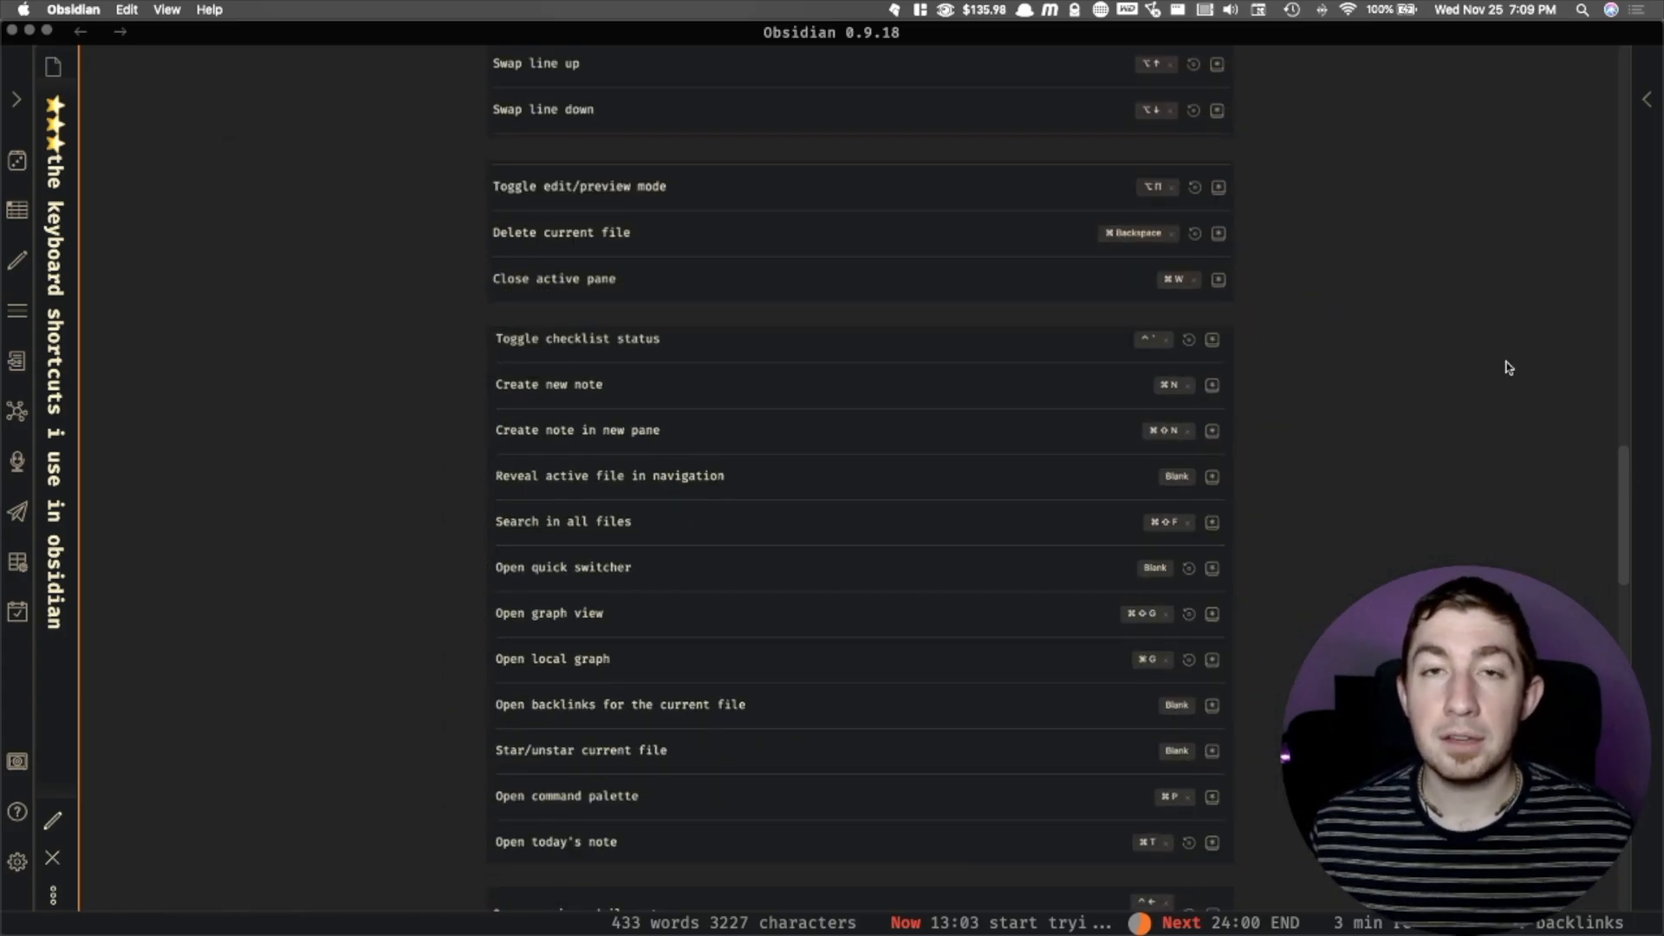
Peek at the note's local graph, close it, and bring up the whole-vault graph.
key("super+g")
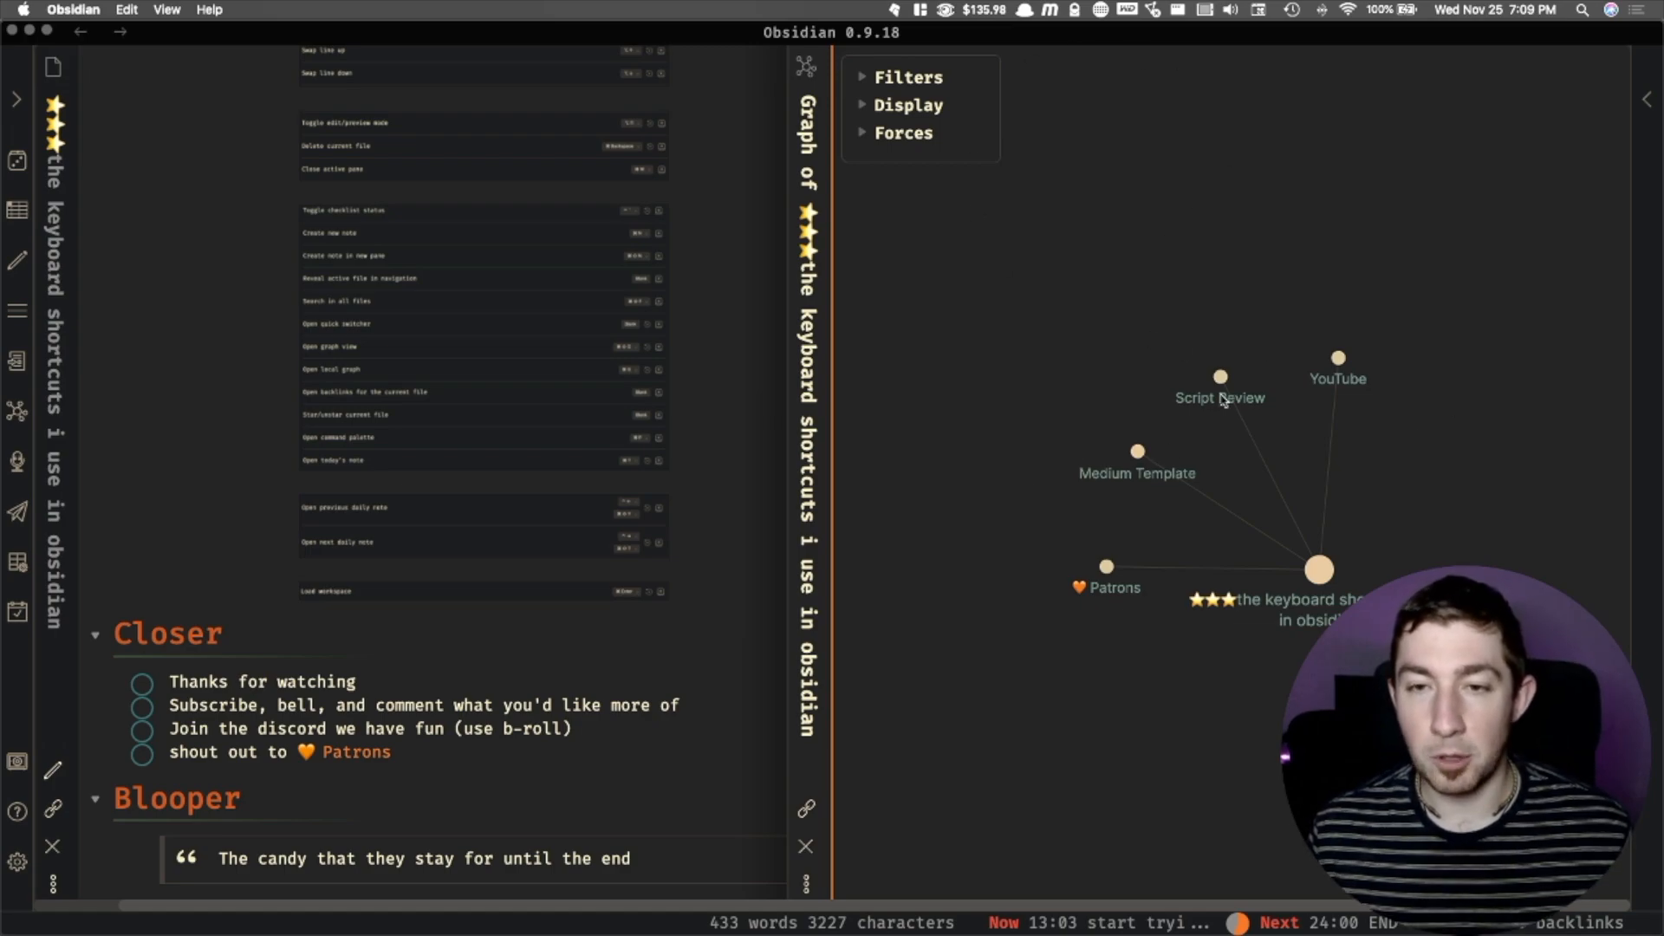
key("super+w")
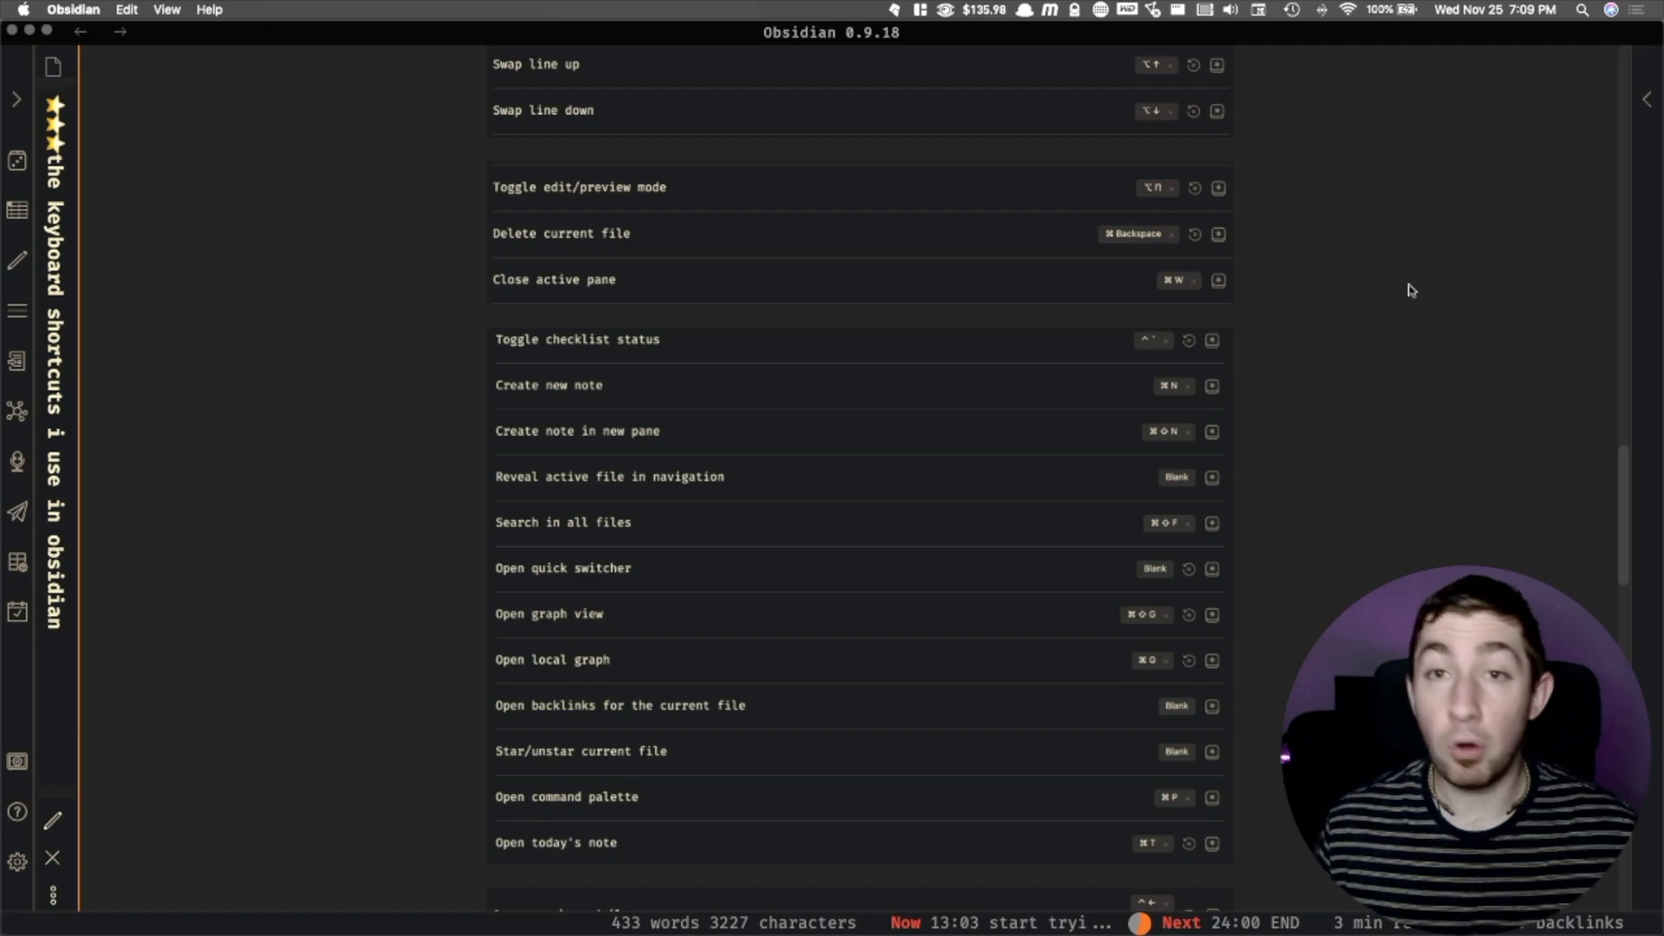
key("super+shift+g")
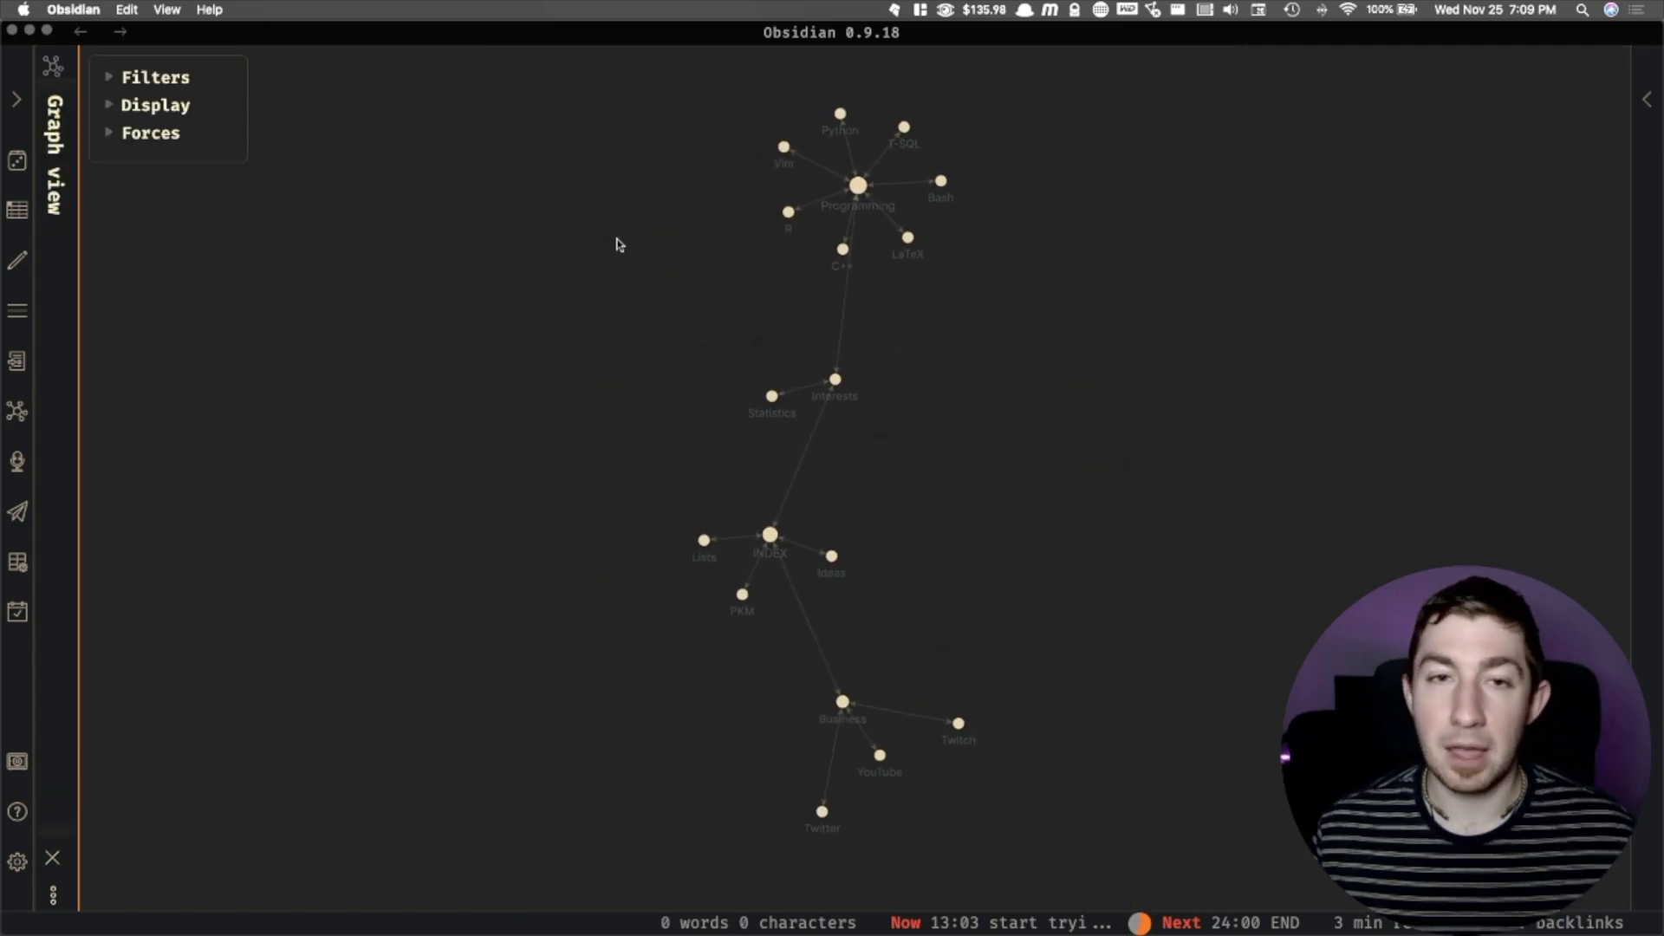
Clear the graph's filter query, include Tags and Attachments, then return to the shortcuts note.
left_click(153, 77)
double_click(303, 121)
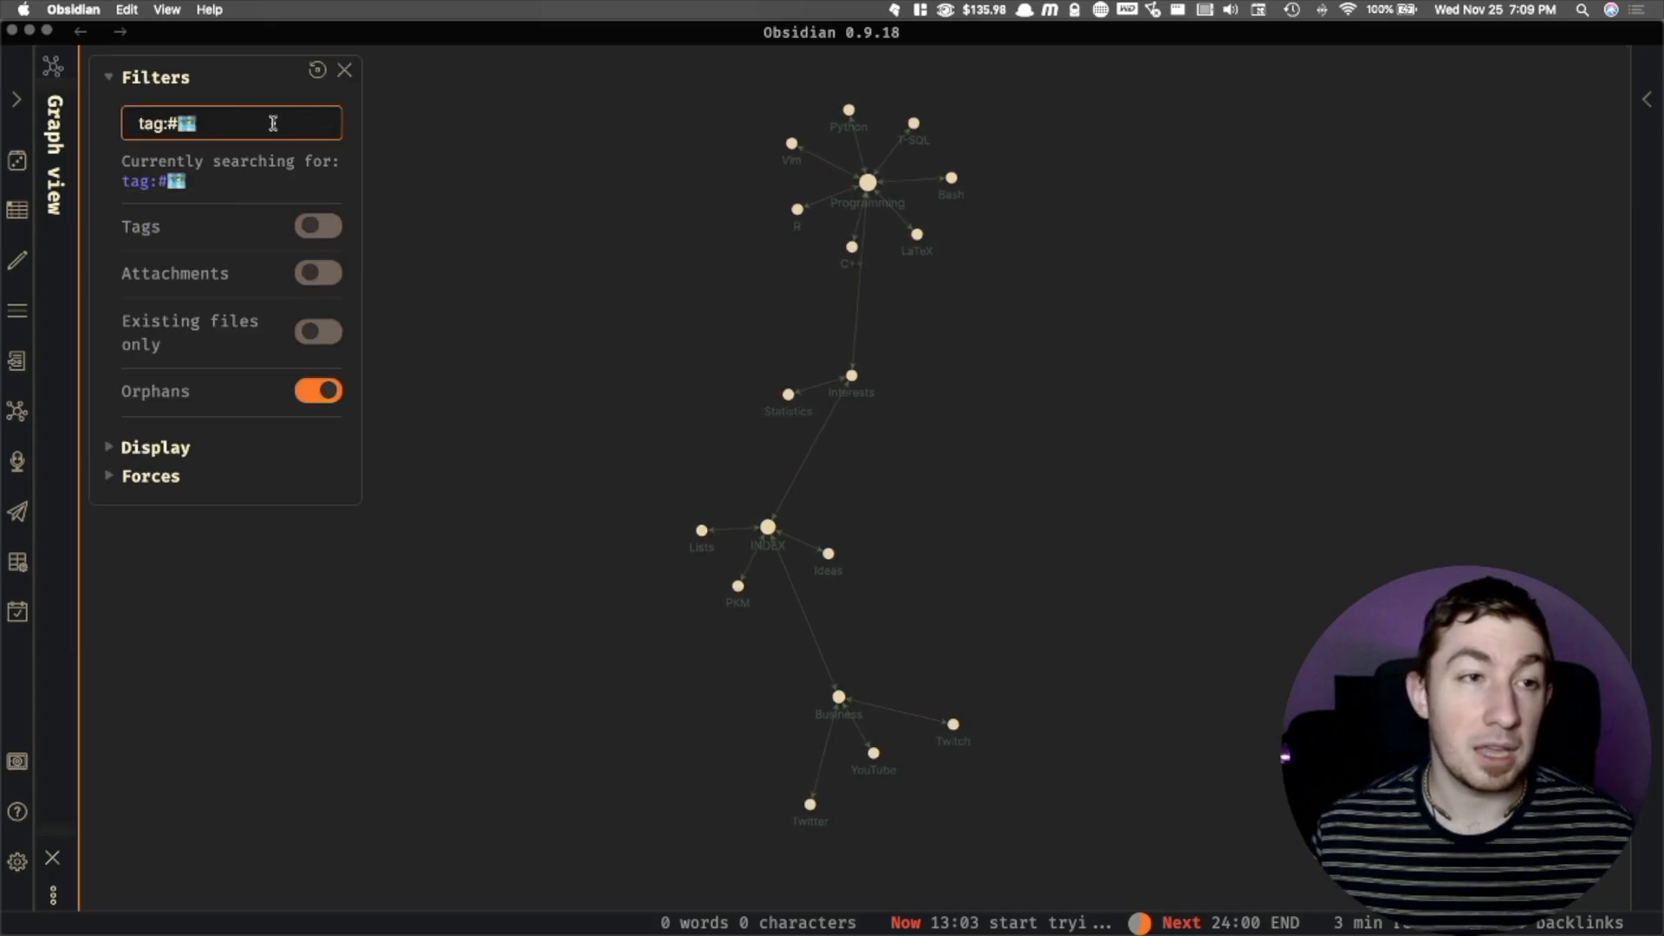
key("super+a")
key("BackSpace")
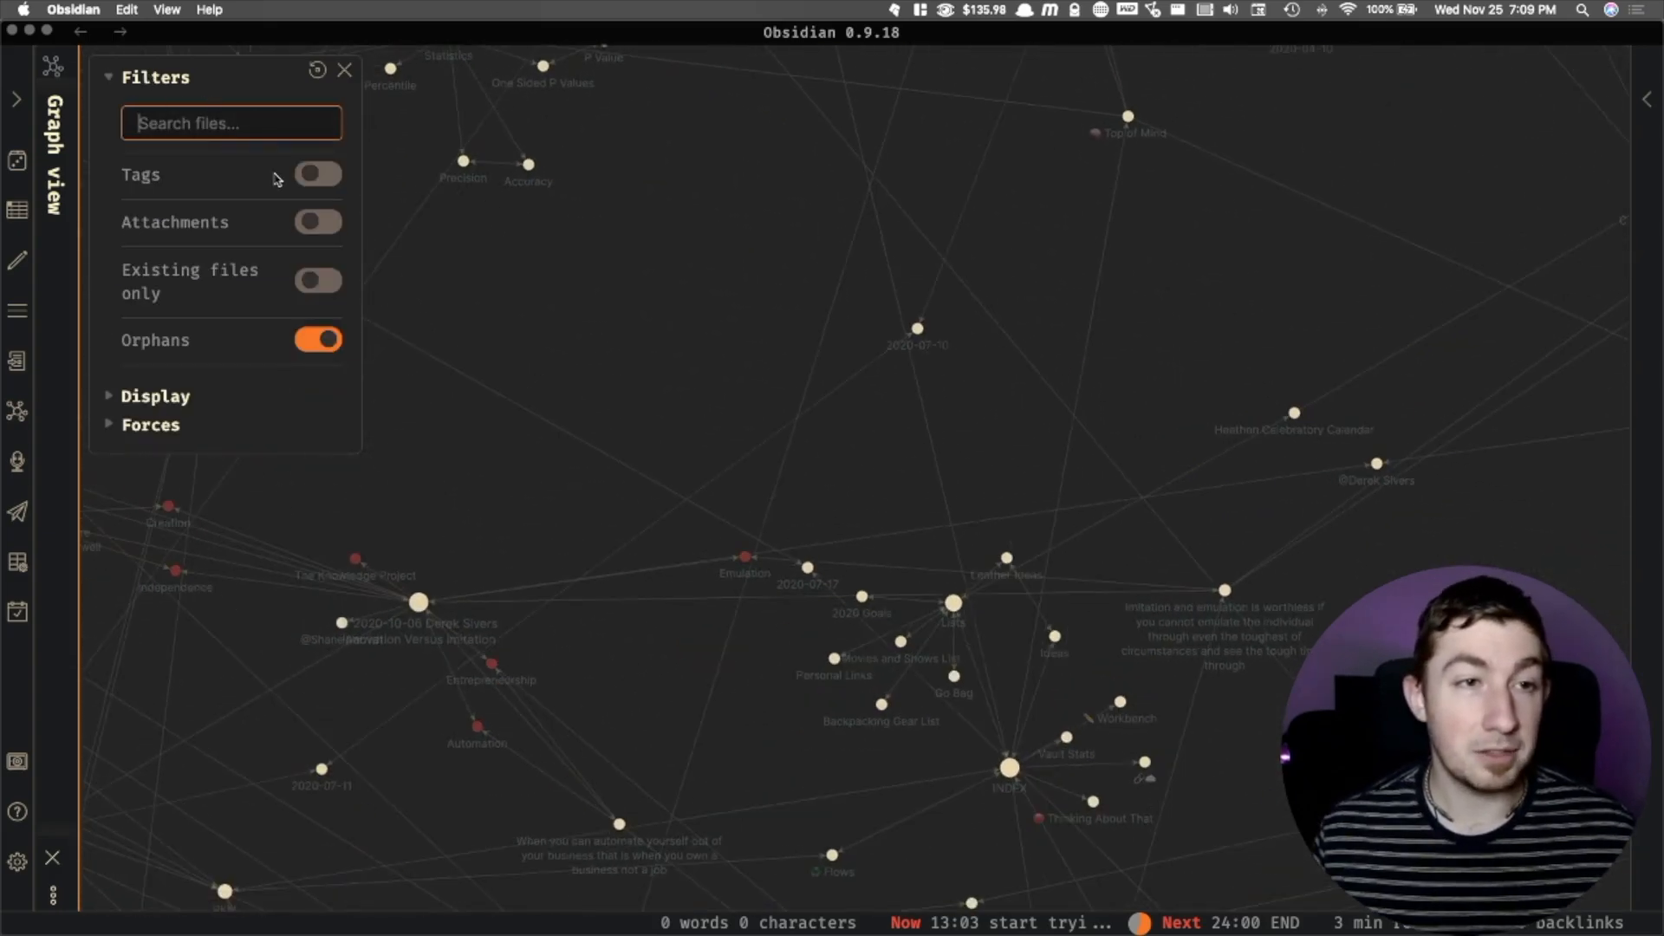
left_click(317, 175)
left_click(318, 223)
scroll(857, 257, "down", 10)
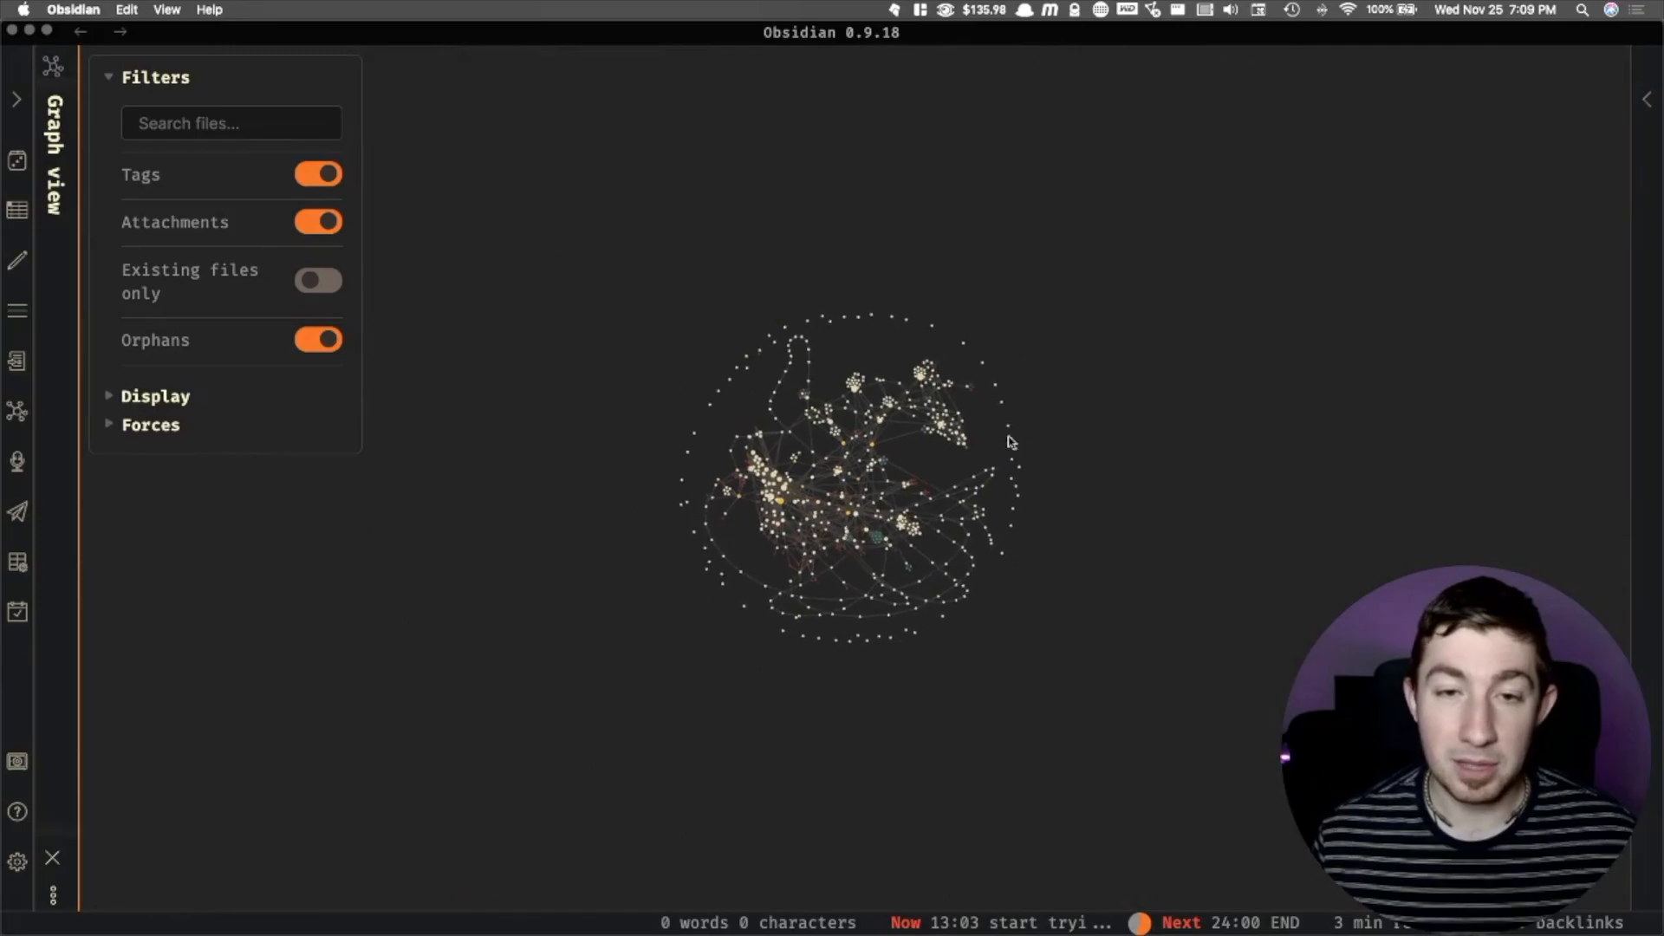
scroll(910, 299, "up", 3)
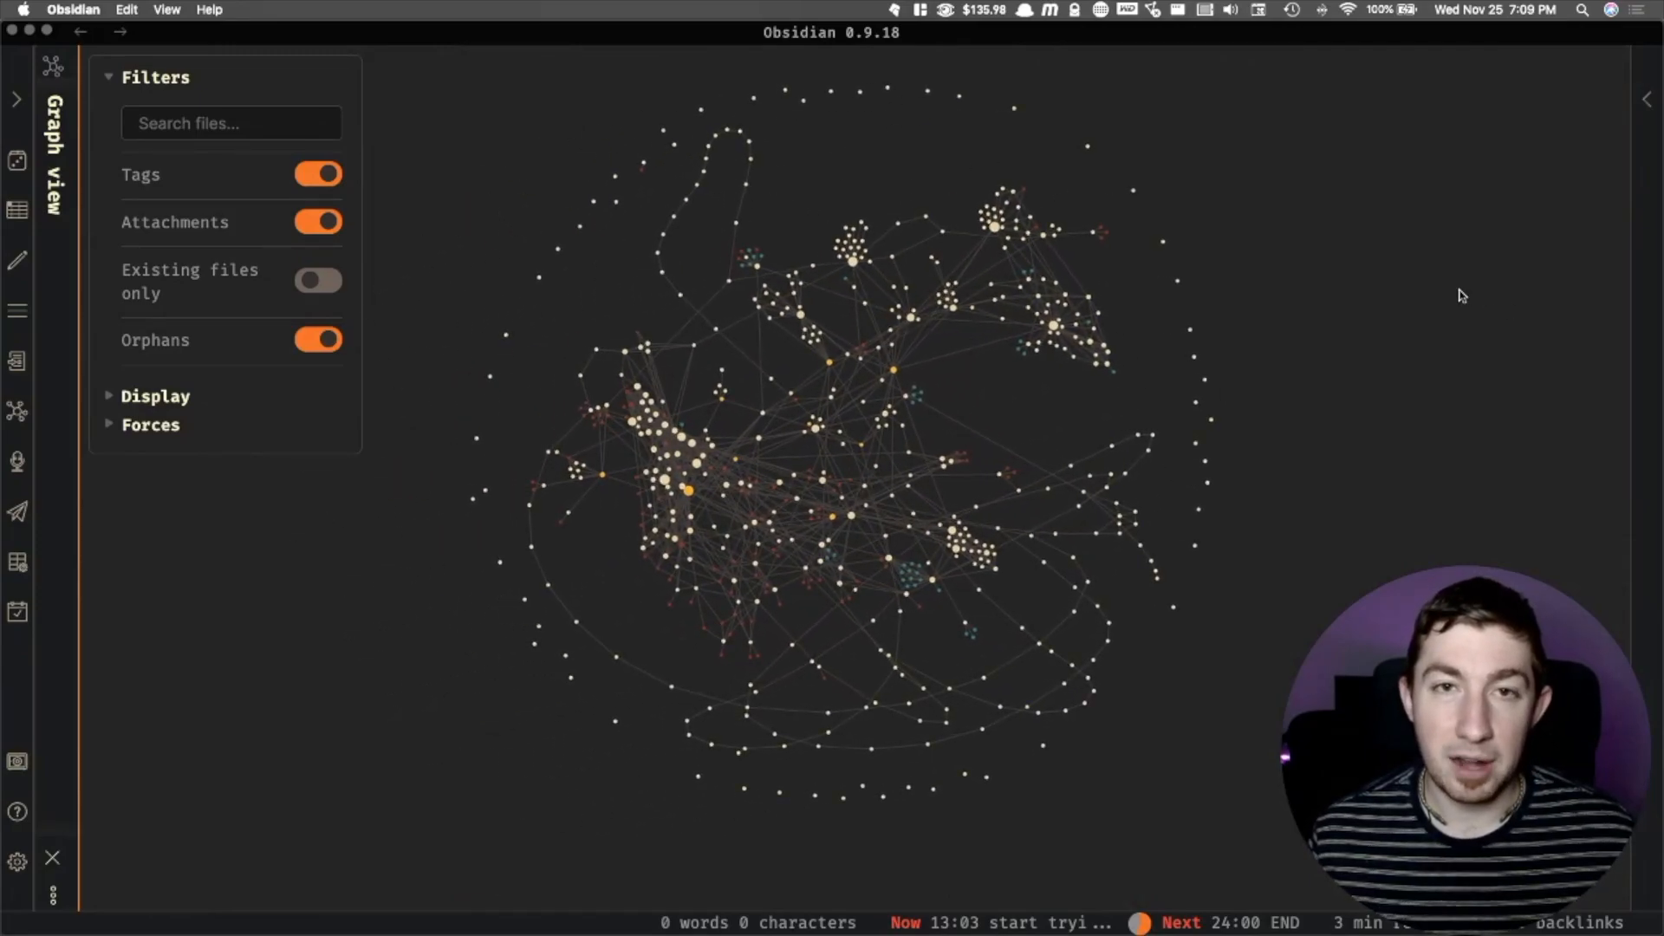
key("super+alt+Left")
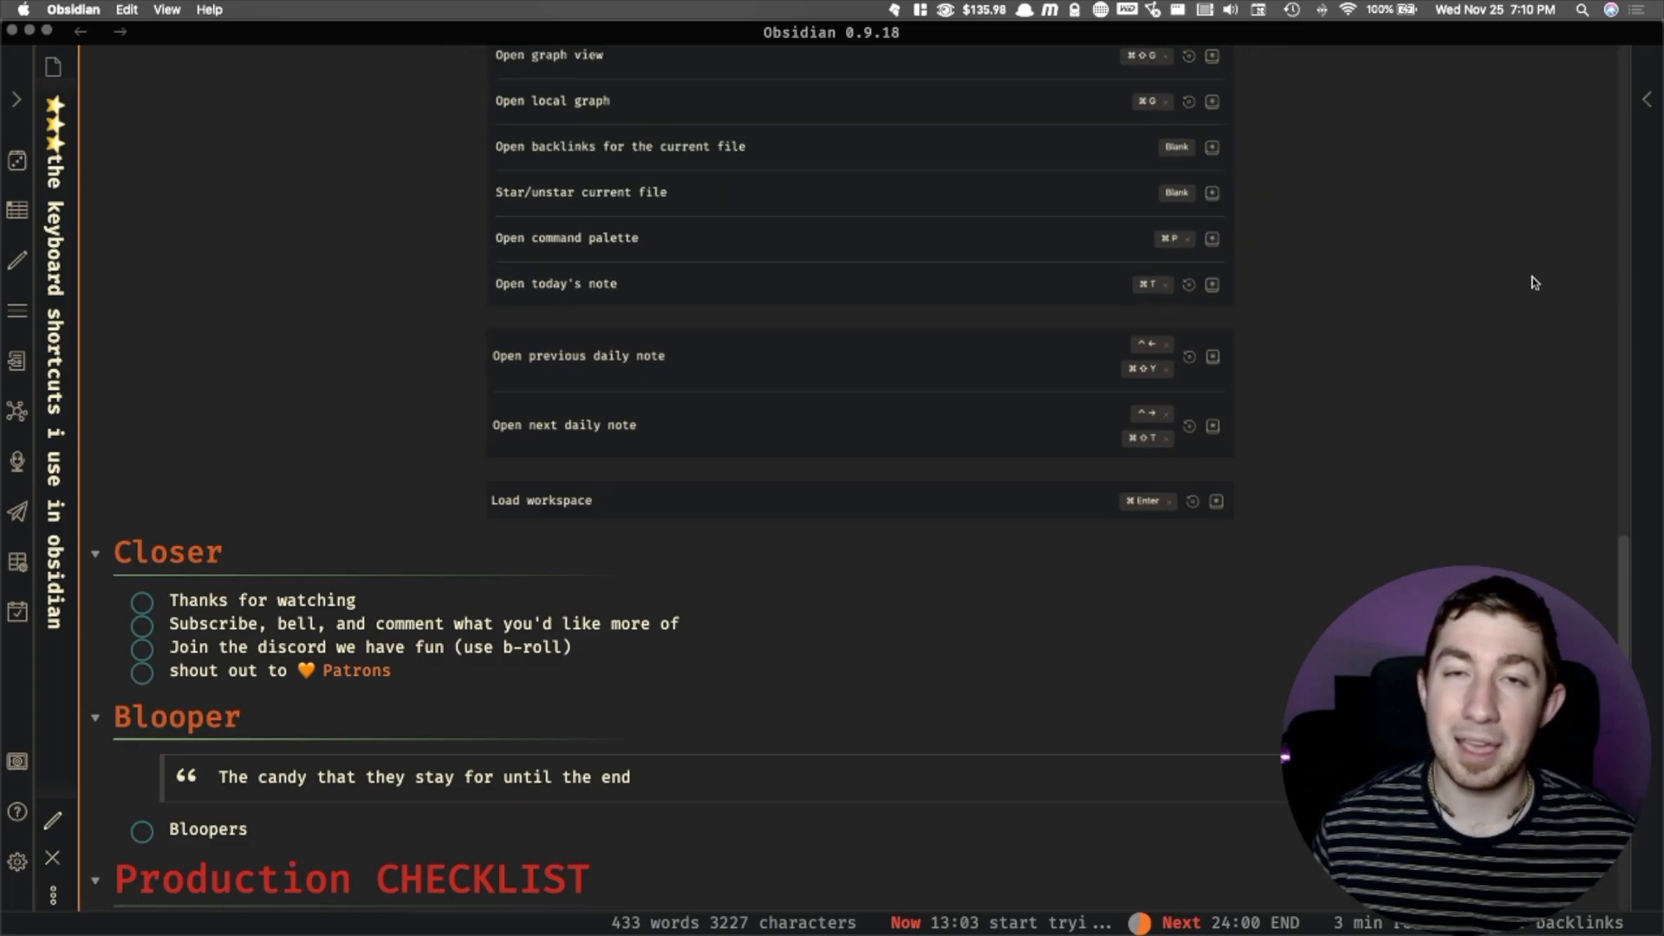
Show and dismiss the command palette over the shortcuts note.
key("super+p")
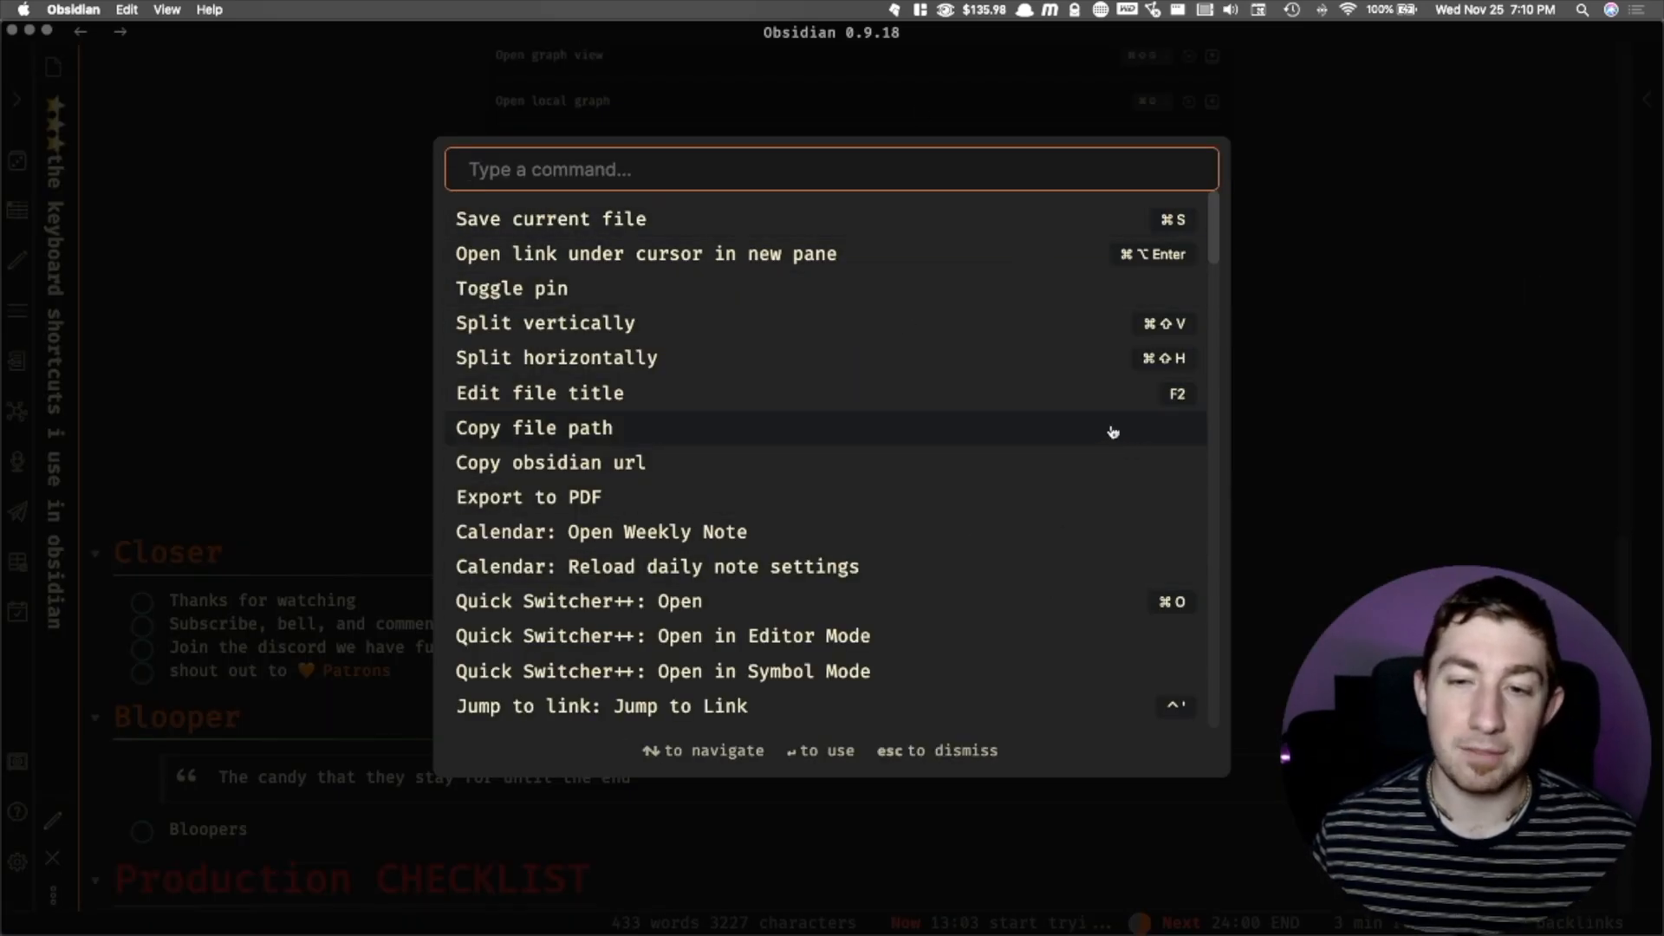
key("Escape")
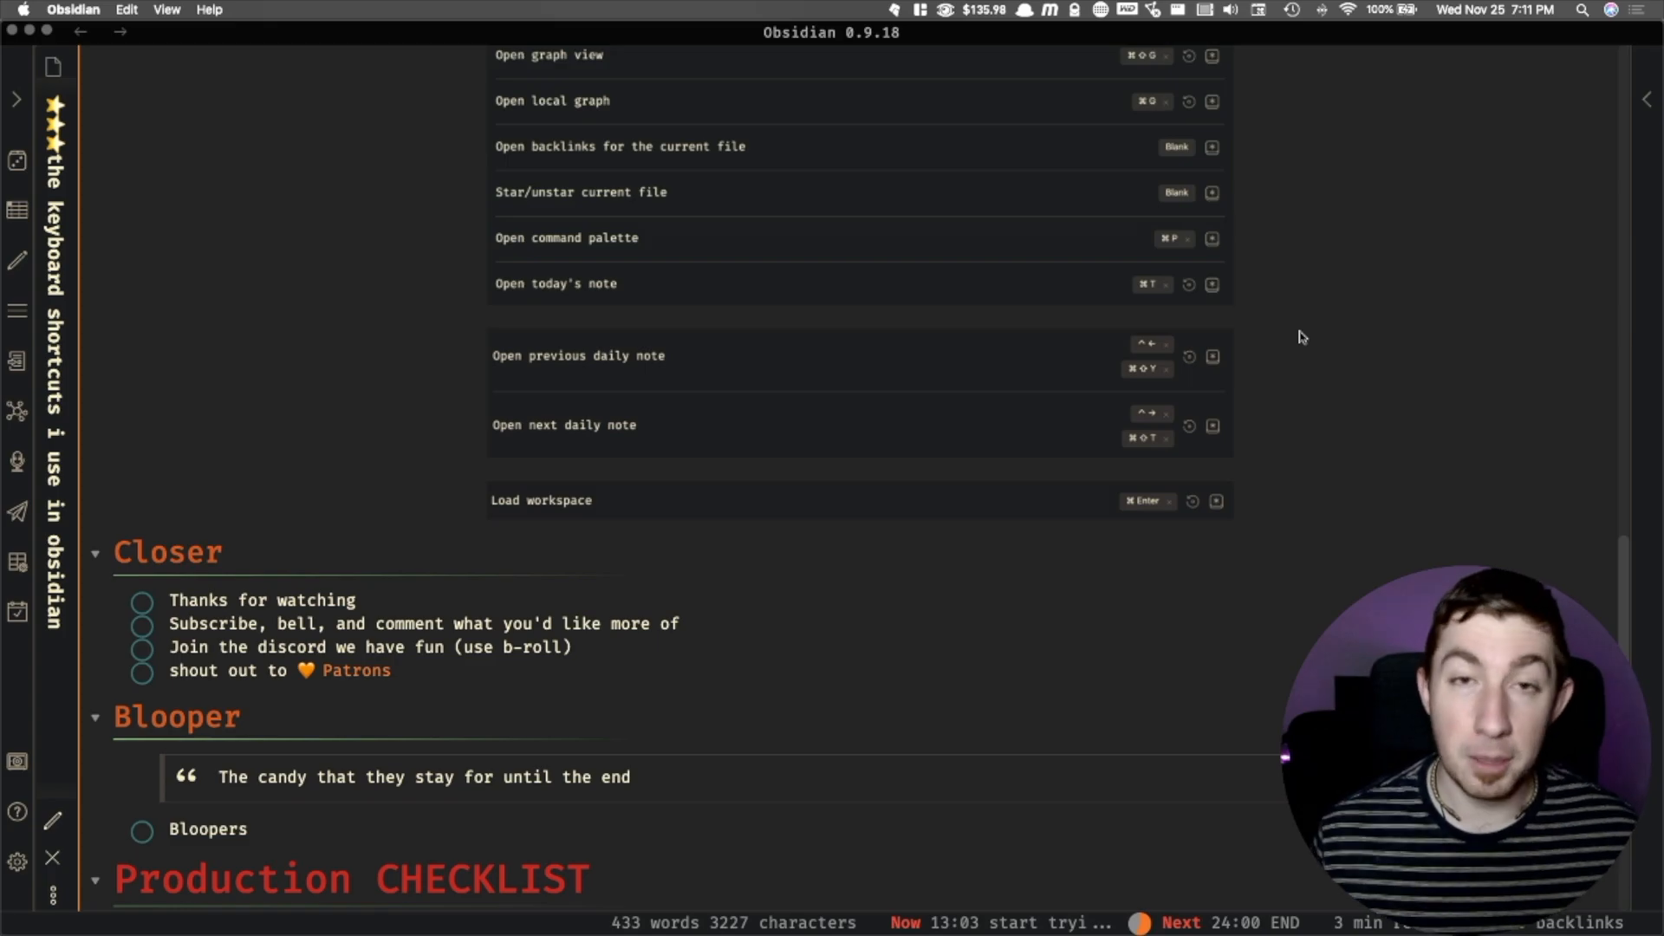
Load the Graph workspace from the saved-workspaces picker.
key("super+Return")
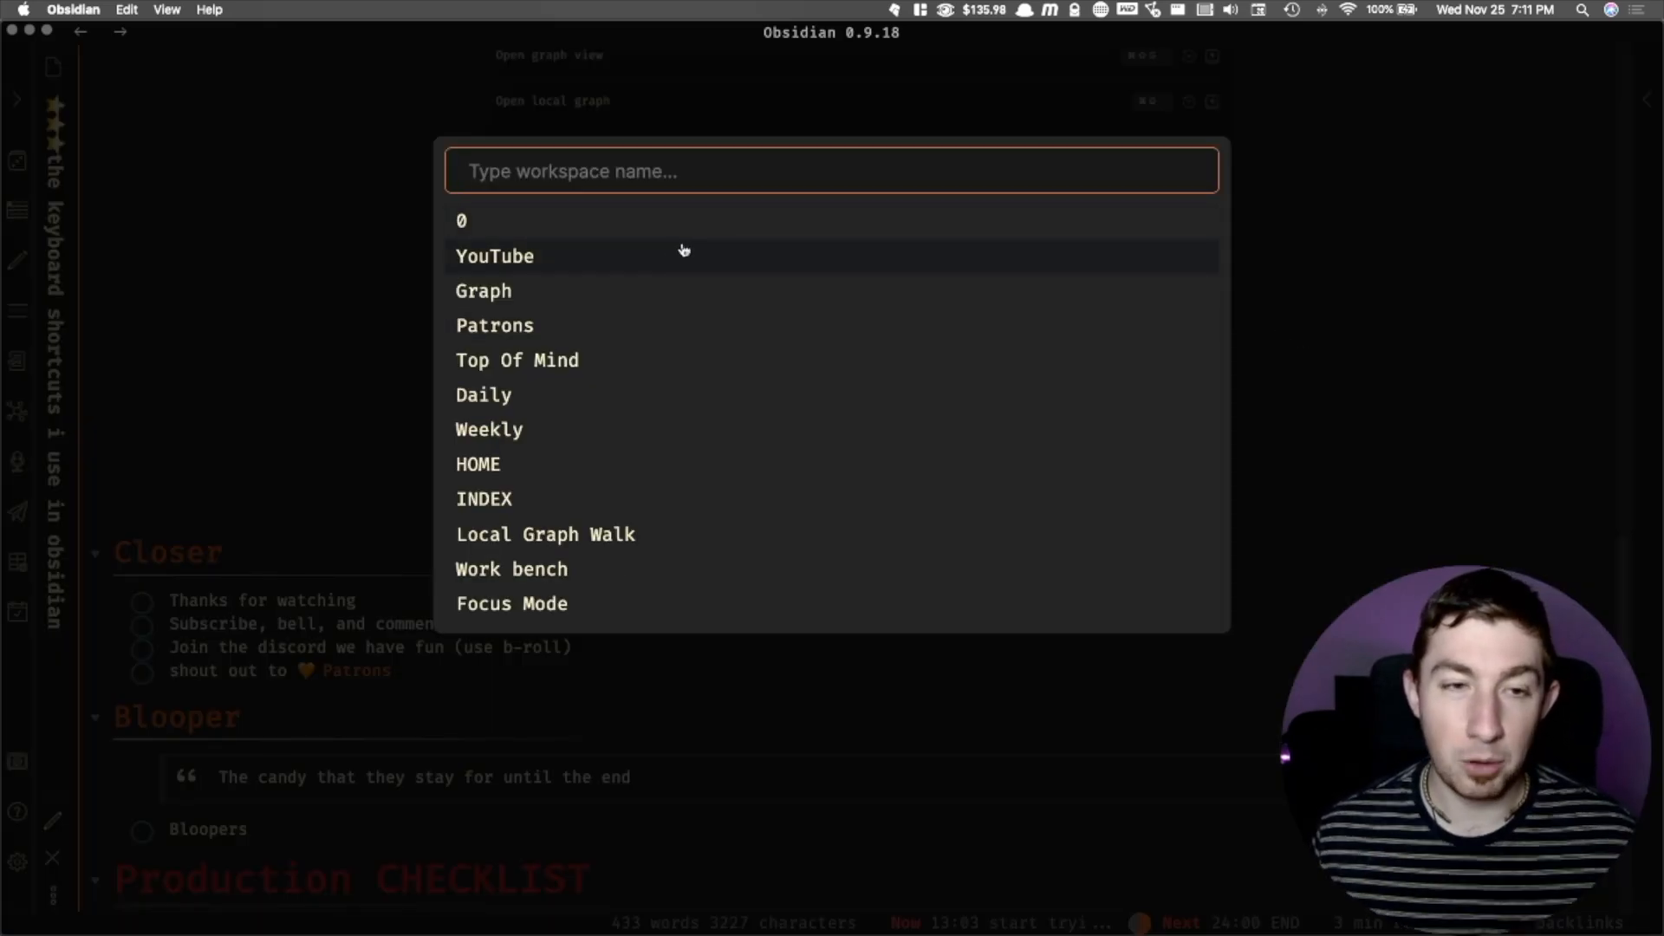
type("gr")
key("Return")
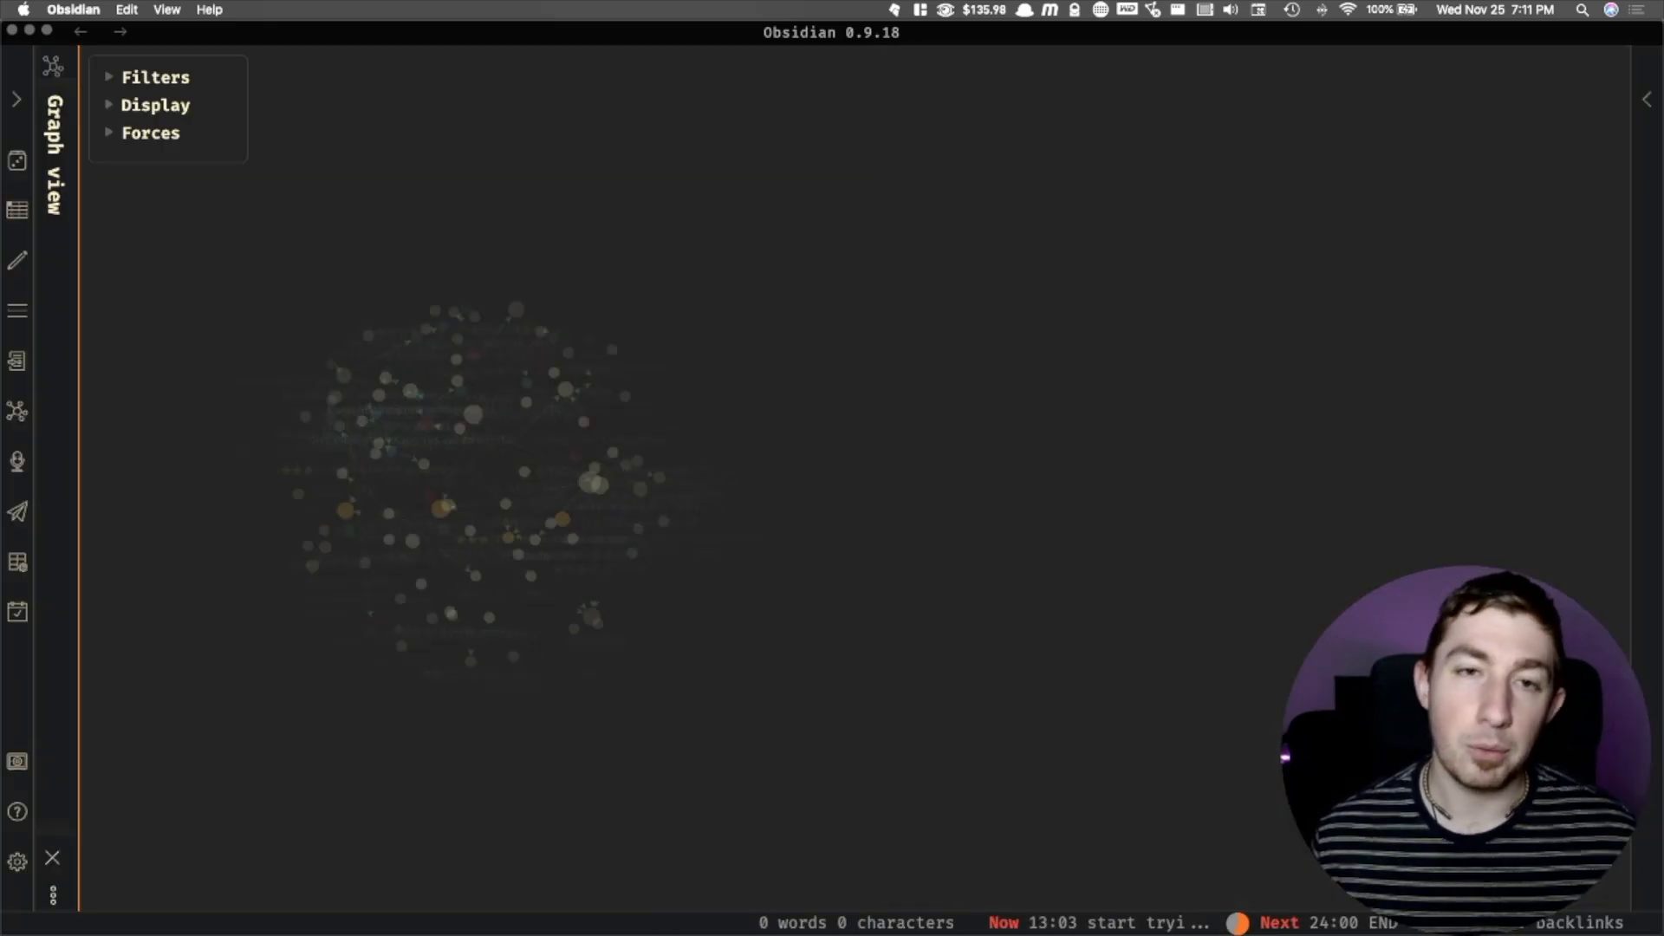